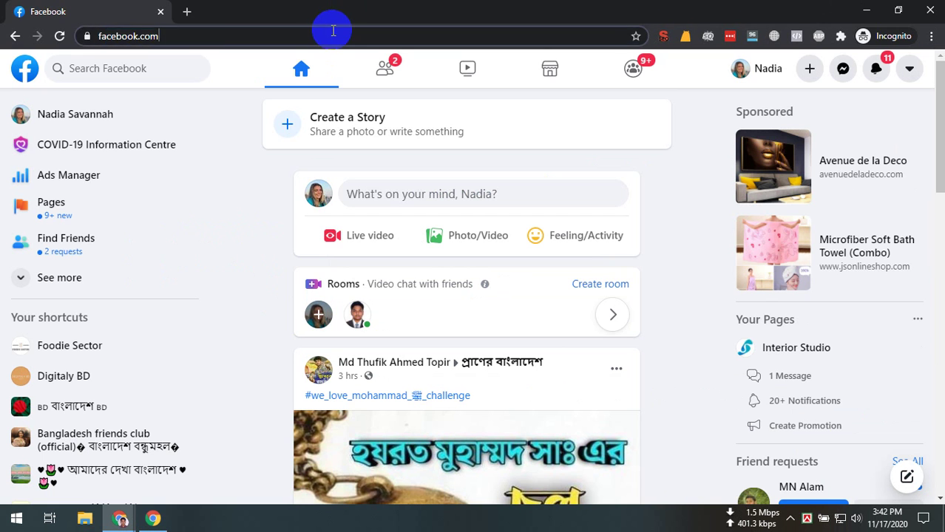
Go to business.facebook.com in the current browser tab.
{"action": "left_click", "coordinate": [348, 29]}
{"action": "type", "text": "bus"}
{"action": "type", "text": "iness.face"}
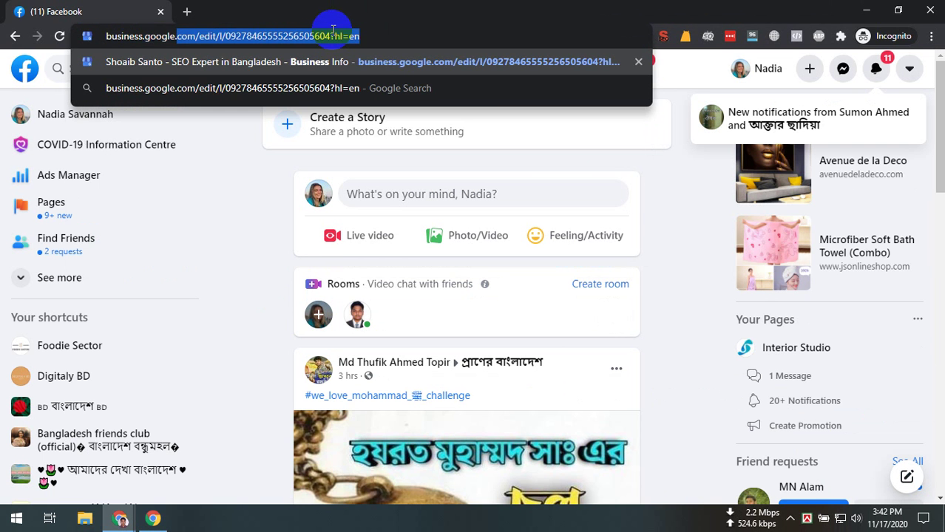
{"action": "key", "text": "Down"}
{"action": "key", "text": "Down"}
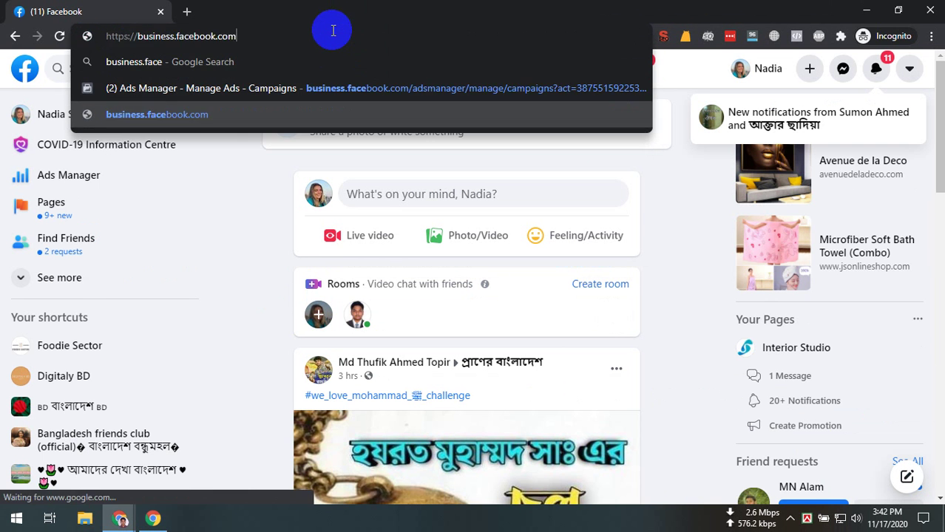
{"action": "key", "text": "Return"}
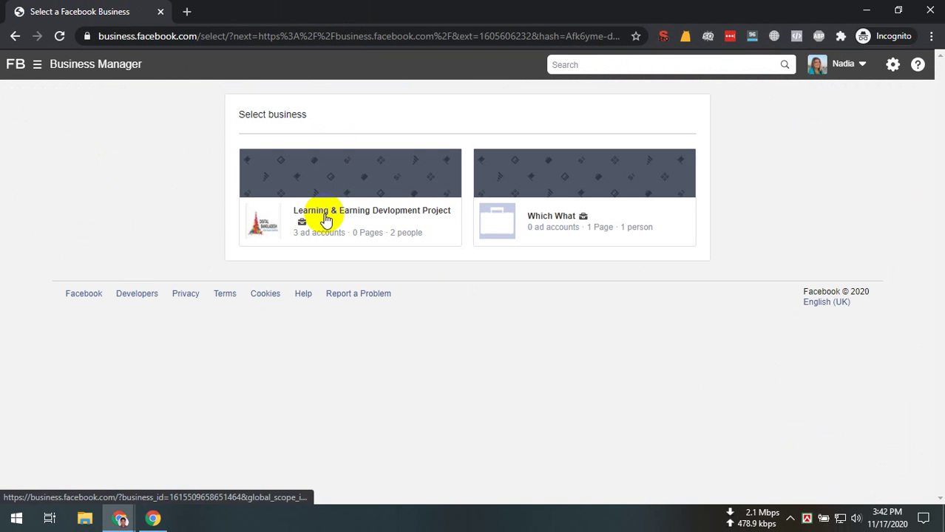
Open the Learning & Earning Devlopment Project business and load its CWBD ad account, closing the leftover Business Manager page.
{"action": "left_click", "coordinate": [310, 233]}
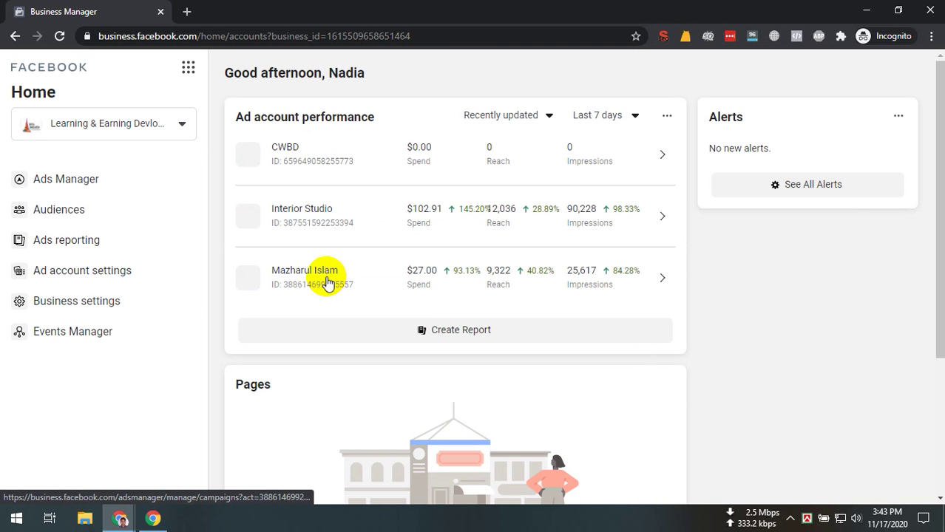
{"action": "left_click", "coordinate": [284, 148]}
{"action": "left_click", "coordinate": [160, 11]}
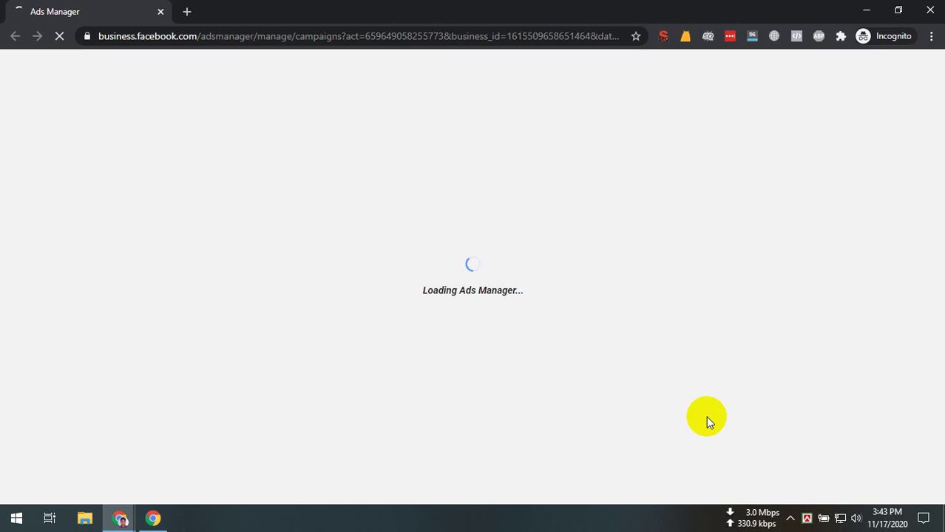
Switch to Google Meet to admit the person waiting to join, and return to Ads Manager.
{"action": "key", "text": "alt+Tab"}
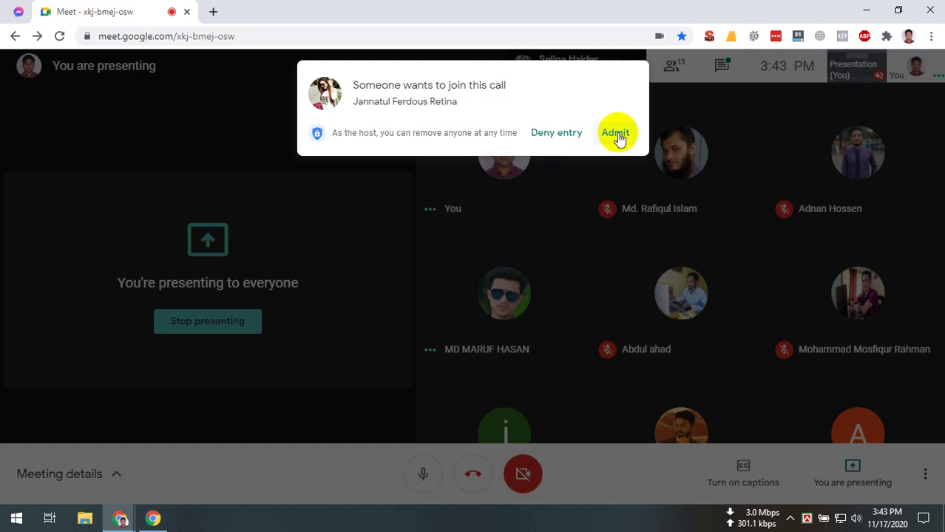
{"action": "left_click", "coordinate": [608, 154]}
{"action": "key", "text": "alt+Tab"}
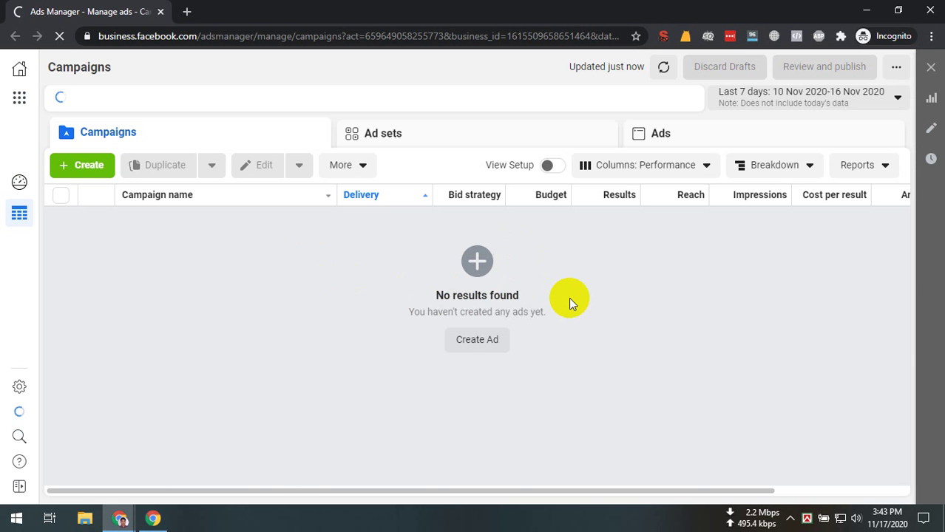
{"action": "key", "text": "alt+Tab"}
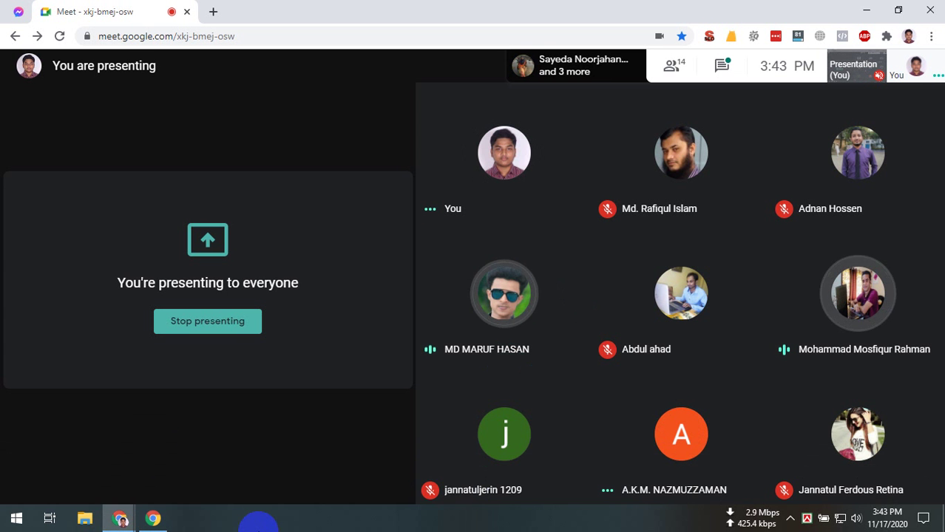
{"action": "left_click", "coordinate": [258, 517]}
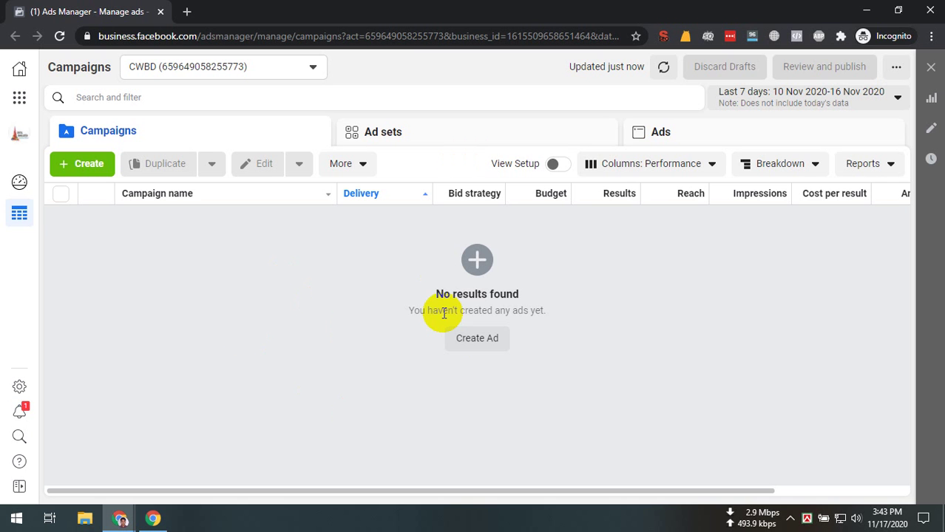
Start a new campaign with the Brand Awareness objective.
{"action": "left_click", "coordinate": [90, 169]}
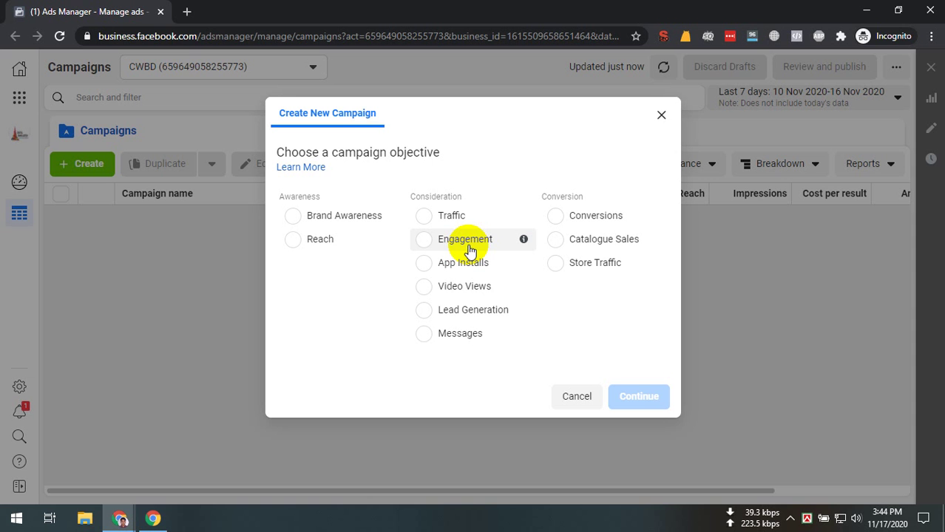
{"action": "left_click", "coordinate": [356, 213]}
{"action": "scroll", "coordinate": [492, 352], "scroll_direction": "down", "scroll_amount": 1}
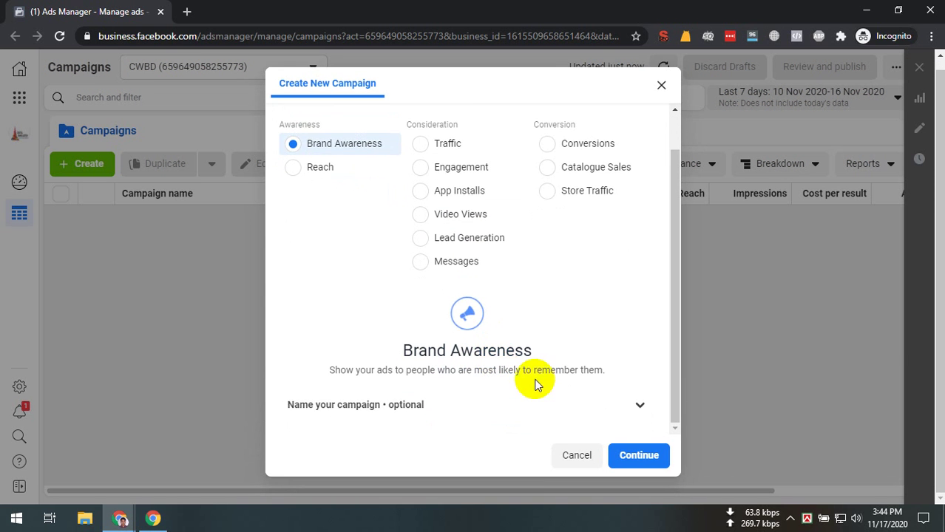
Expand the optional naming section, name the campaign "LEDP Campaign" and copy that name.
{"action": "left_click", "coordinate": [630, 405]}
{"action": "scroll", "coordinate": [481, 318], "scroll_direction": "down", "scroll_amount": 3}
{"action": "left_click", "coordinate": [463, 263]}
{"action": "type", "text": "L"}
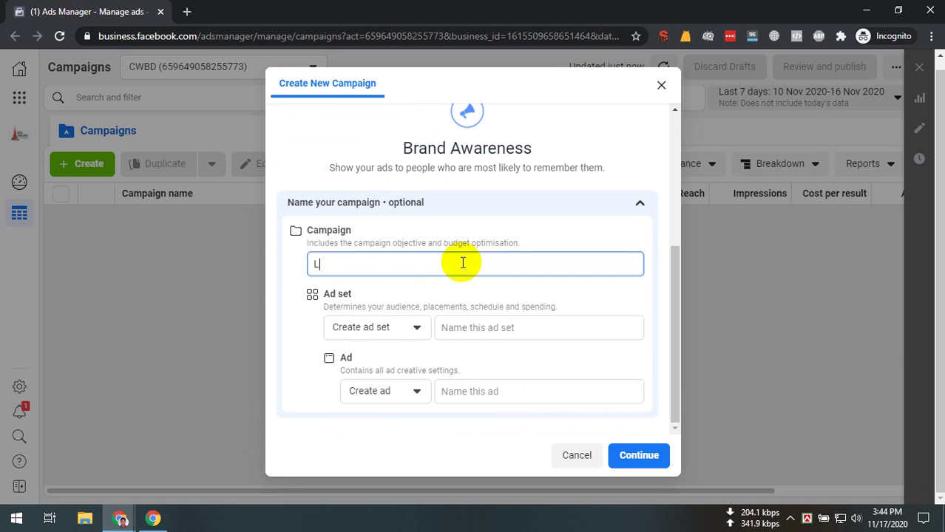
{"action": "type", "text": "EDP Camap"}
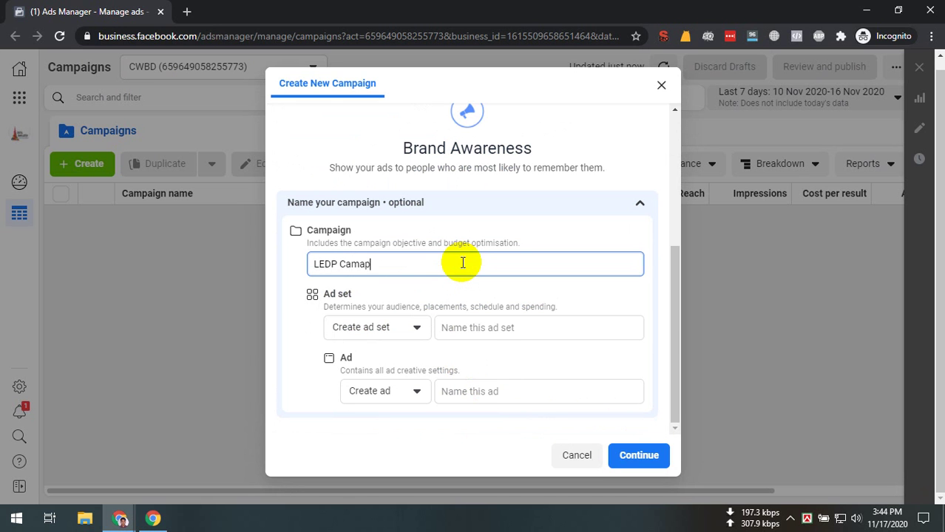
{"action": "key", "text": "BackSpace"}
{"action": "key", "text": "BackSpace"}
{"action": "type", "text": "pa"}
{"action": "key", "text": "ctrl+shift+Left"}
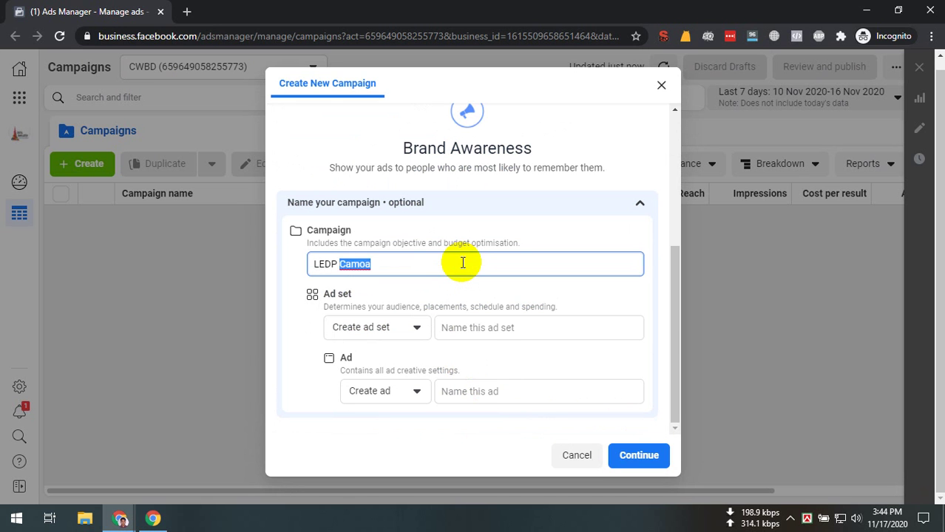
{"action": "type", "text": "Campaign"}
{"action": "key", "text": "ctrl+a"}
{"action": "key", "text": "ctrl+c"}
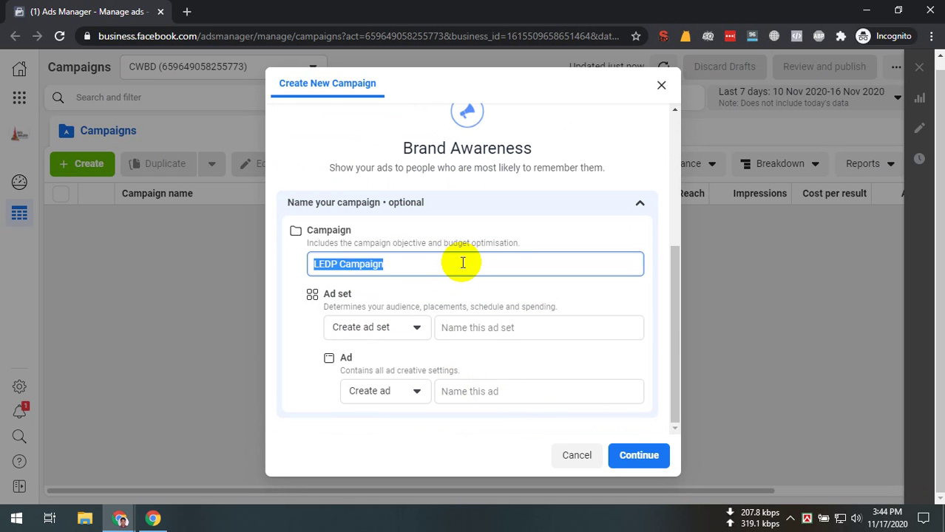
Name the ad set "LEDP Ad Set", reusing the copied campaign name.
{"action": "left_click", "coordinate": [480, 328]}
{"action": "key", "text": "ctrl+v"}
{"action": "key", "text": "ctrl+shift+Left"}
{"action": "type", "text": "Ad S"}
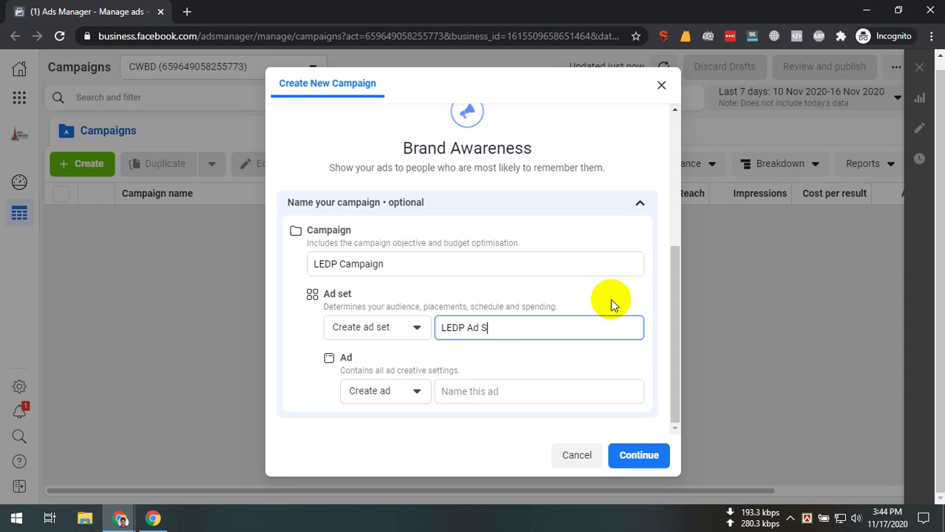
{"action": "type", "text": "et"}
Name the ad "LEDP Ad" based on the ad set's name and continue to the campaign draft.
{"action": "key", "text": "ctrl+a"}
{"action": "key", "text": "ctrl+c"}
{"action": "left_click", "coordinate": [529, 392]}
{"action": "key", "text": "ctrl+v"}
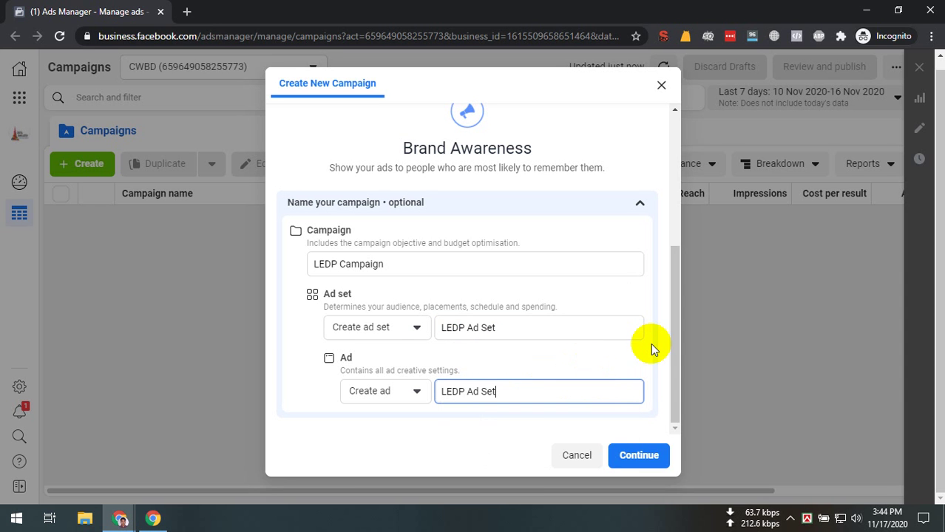
{"action": "key", "text": "ctrl+shift+Left"}
{"action": "key", "text": "ctrl+shift+Left"}
{"action": "key", "text": "shift+Right"}
{"action": "key", "text": "shift+Right"}
{"action": "key", "text": "BackSpace"}
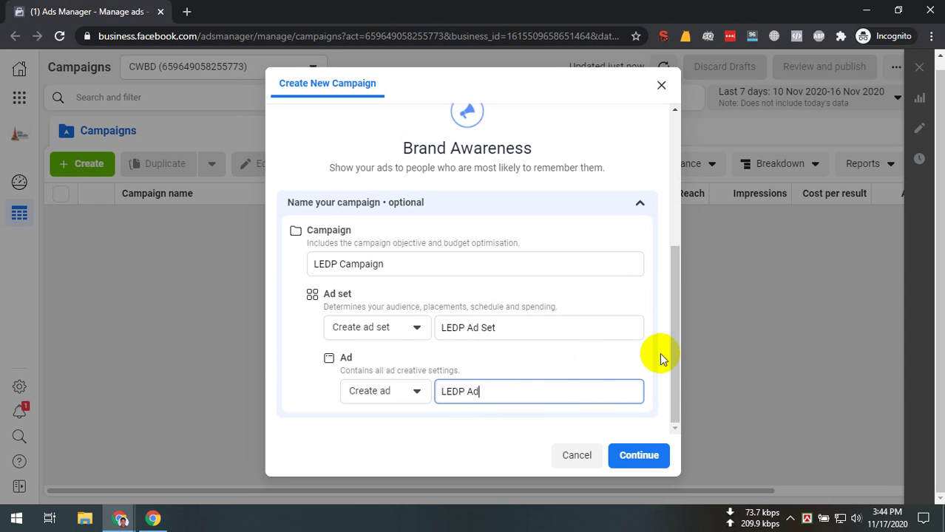
{"action": "left_click", "coordinate": [629, 455]}
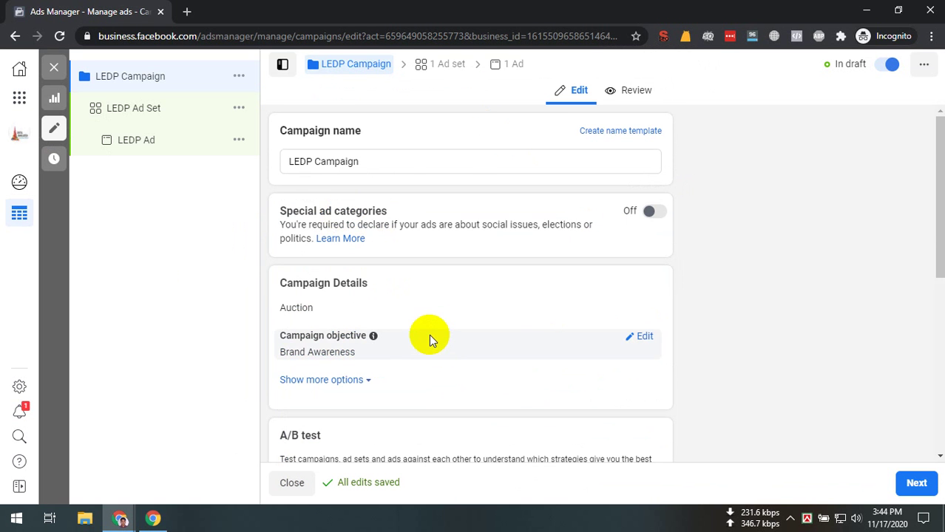
Change the campaign objective to Engagement and review the budget, schedule and audience settings of LEDP Ad Set.
{"action": "scroll", "coordinate": [443, 346], "scroll_direction": "down", "scroll_amount": 4}
{"action": "left_click", "coordinate": [176, 120]}
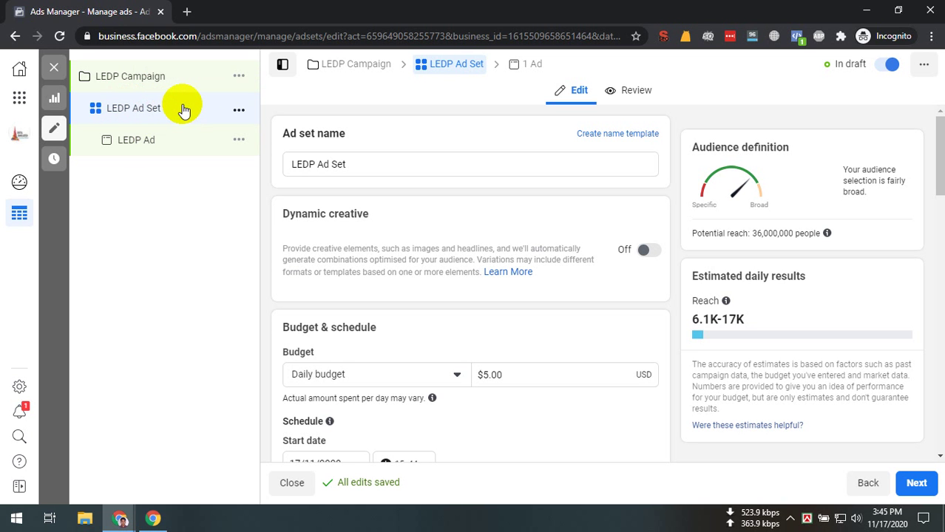
{"action": "left_click", "coordinate": [172, 78]}
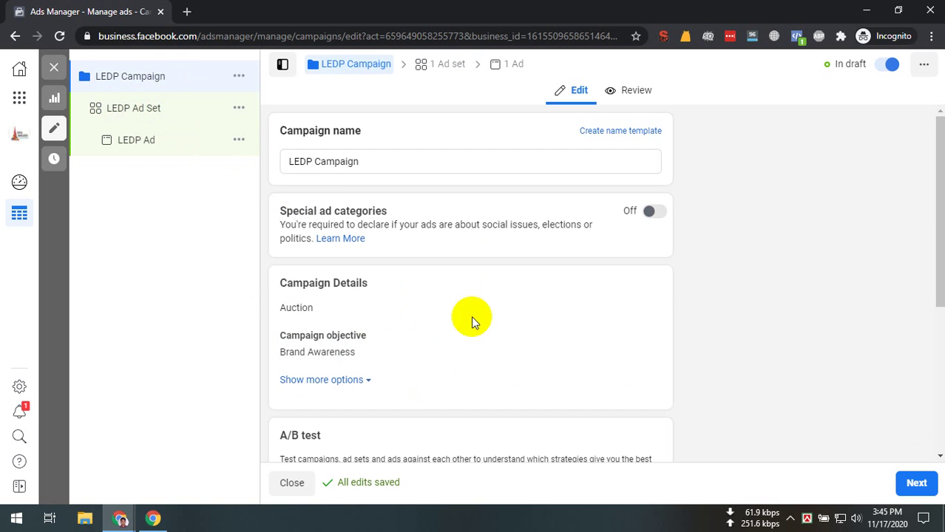
{"action": "left_click", "coordinate": [647, 338]}
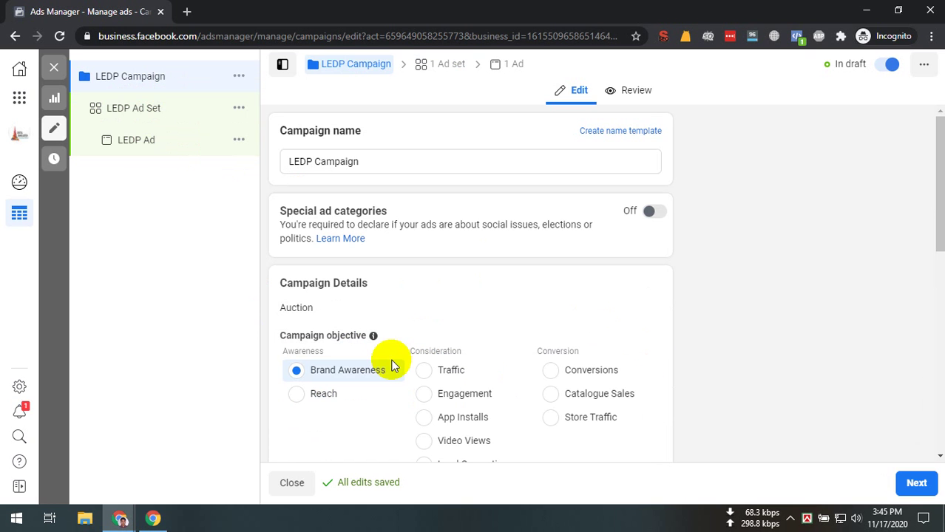
{"action": "left_click", "coordinate": [510, 399]}
{"action": "left_click", "coordinate": [637, 267]}
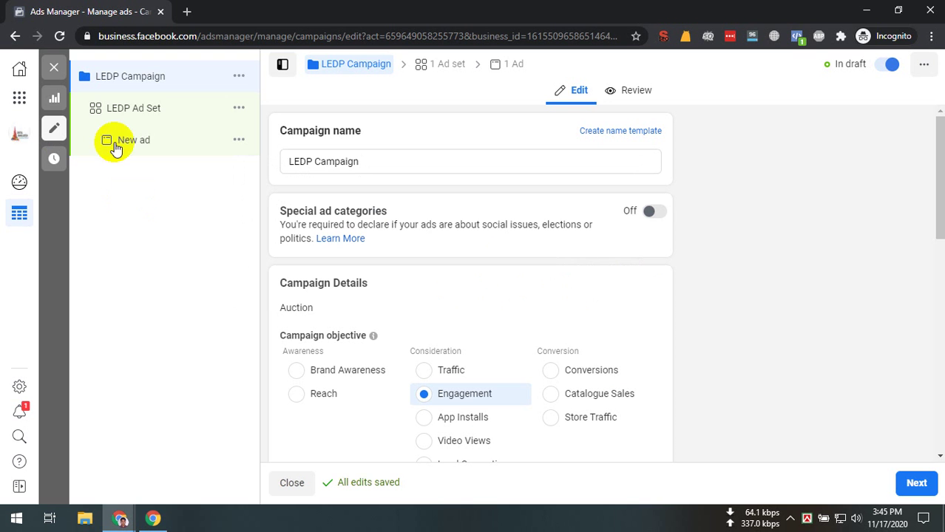
{"action": "left_click", "coordinate": [137, 116]}
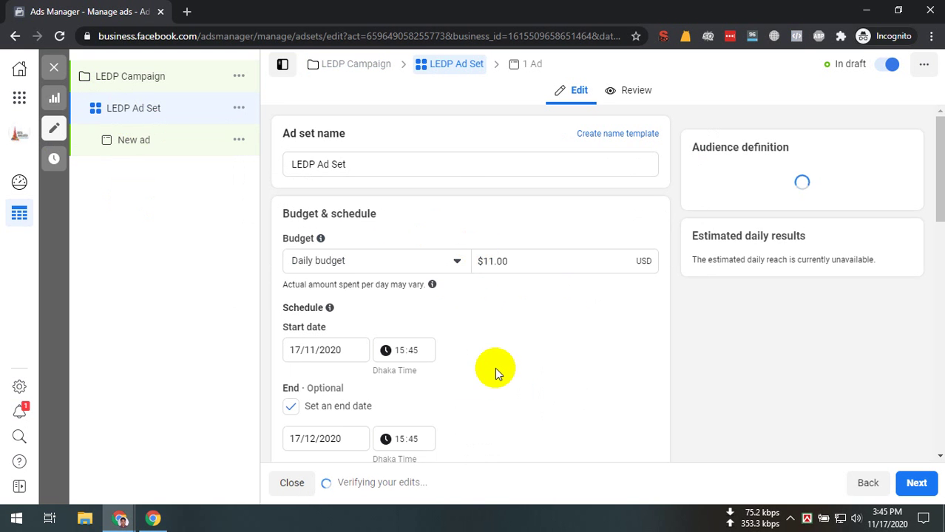
{"action": "scroll", "coordinate": [680, 275], "scroll_direction": "down", "scroll_amount": 10}
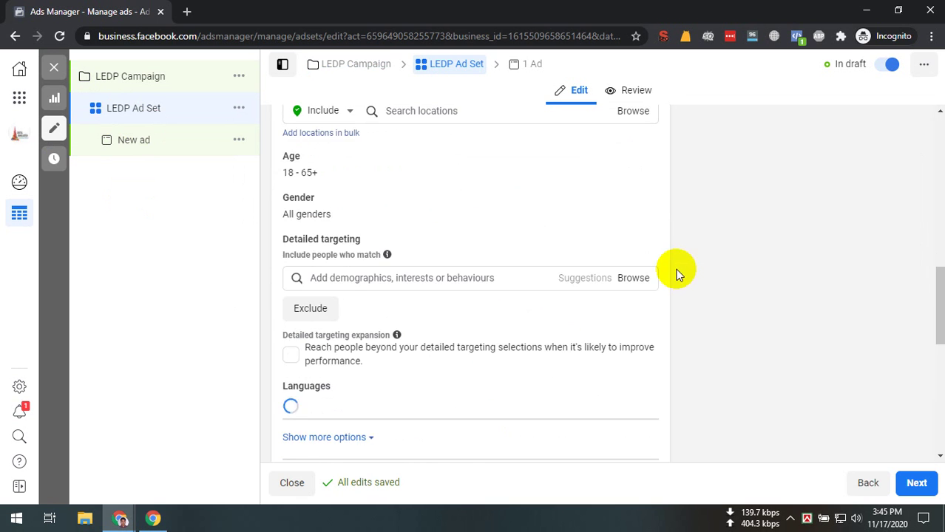
{"action": "scroll", "coordinate": [674, 285], "scroll_direction": "up", "scroll_amount": 8}
Set the LEDP Campaign objective back to Brand Awareness, accept the settings change, and open LEDP Ad Set.
{"action": "left_click", "coordinate": [148, 77]}
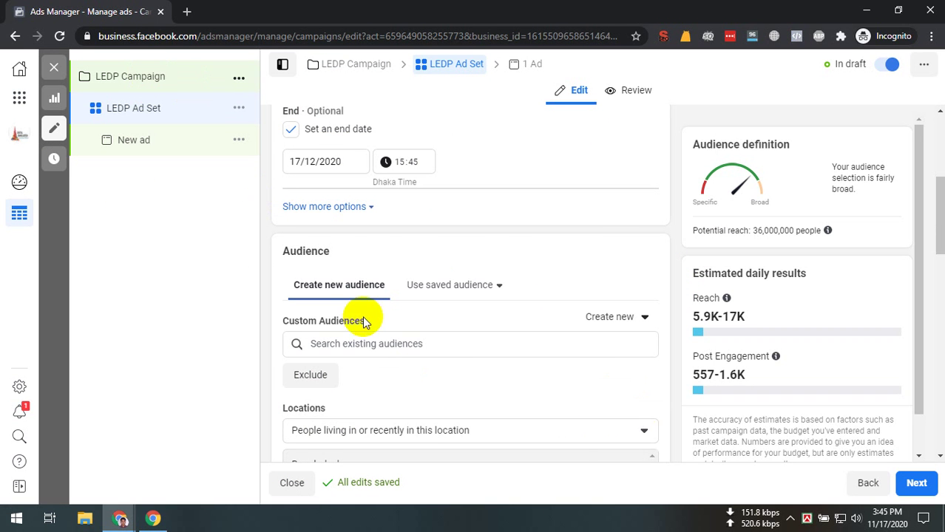
{"action": "left_click", "coordinate": [321, 369]}
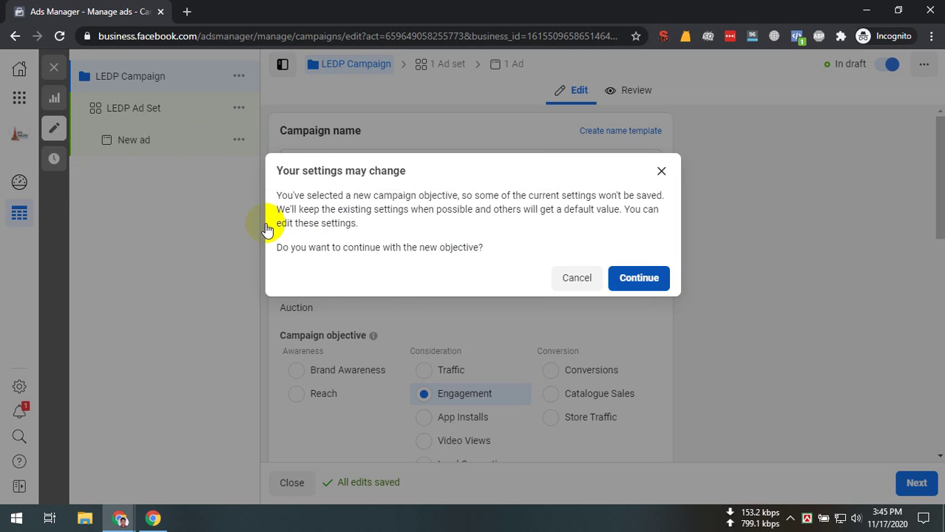
{"action": "key", "text": "Return"}
{"action": "left_click", "coordinate": [153, 111]}
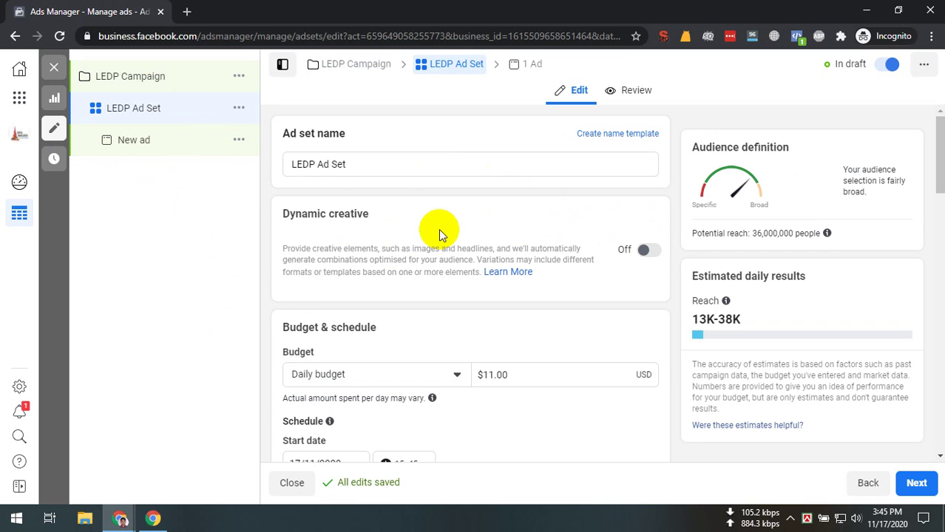
Switch to the Google Meet call, admit the new participant, and go back to the ad set in Ads Manager.
{"action": "left_click", "coordinate": [119, 518]}
{"action": "left_click", "coordinate": [92, 497]}
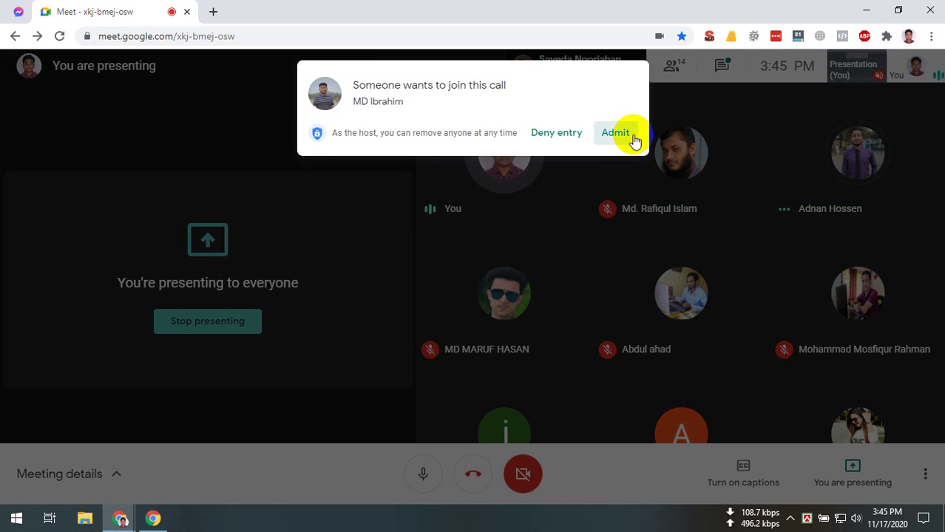
{"action": "left_click", "coordinate": [619, 134]}
{"action": "left_click", "coordinate": [177, 487]}
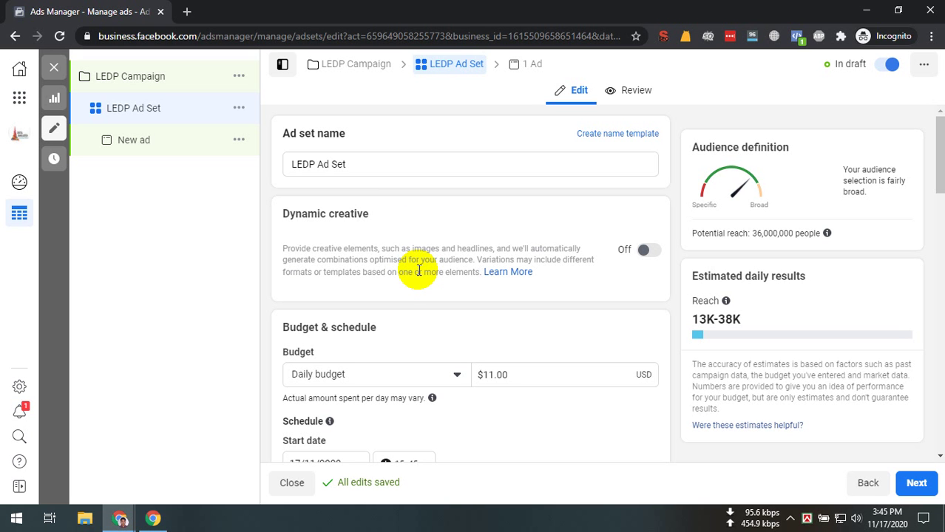
Turn on dynamic creative for LEDP Ad Set and accept its explanation.
{"action": "left_click", "coordinate": [643, 249]}
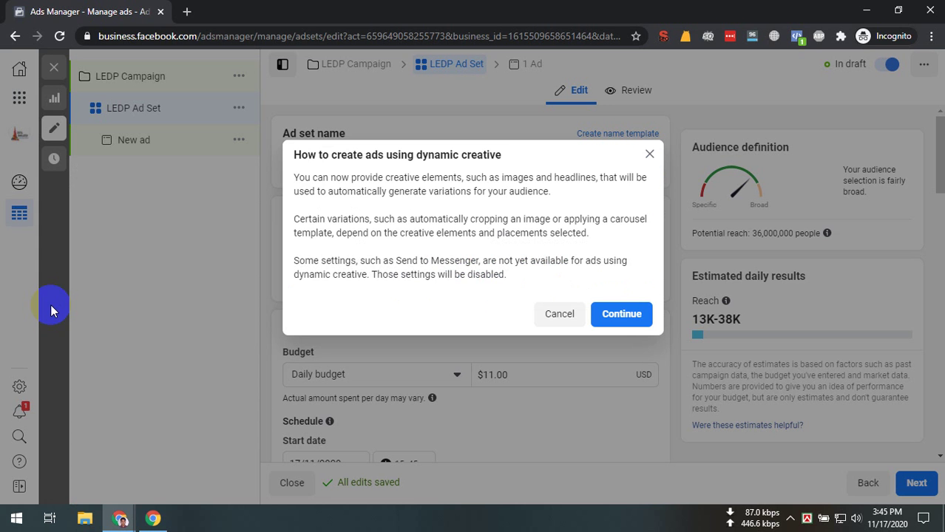
{"action": "left_click", "coordinate": [617, 313]}
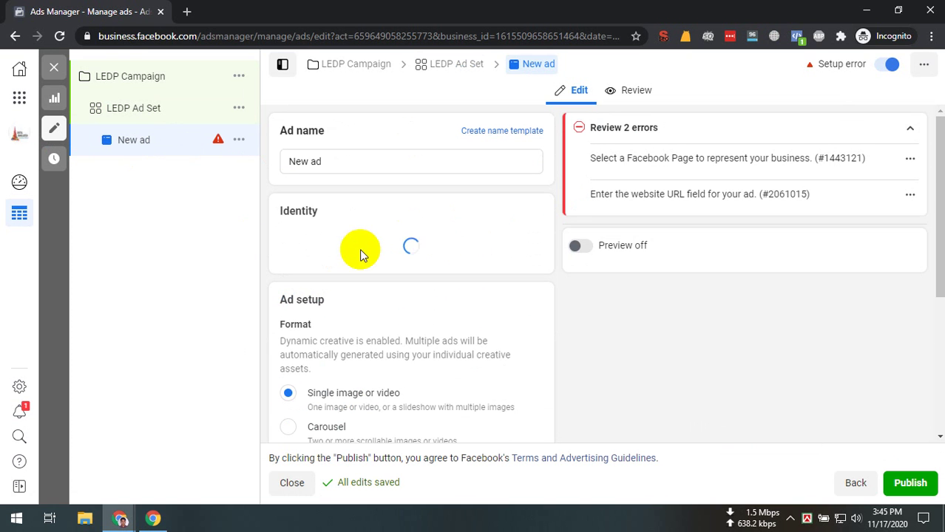
Choose Cloth Builder as the Facebook Page in the identity settings of the new ad.
{"action": "left_click", "coordinate": [373, 260]}
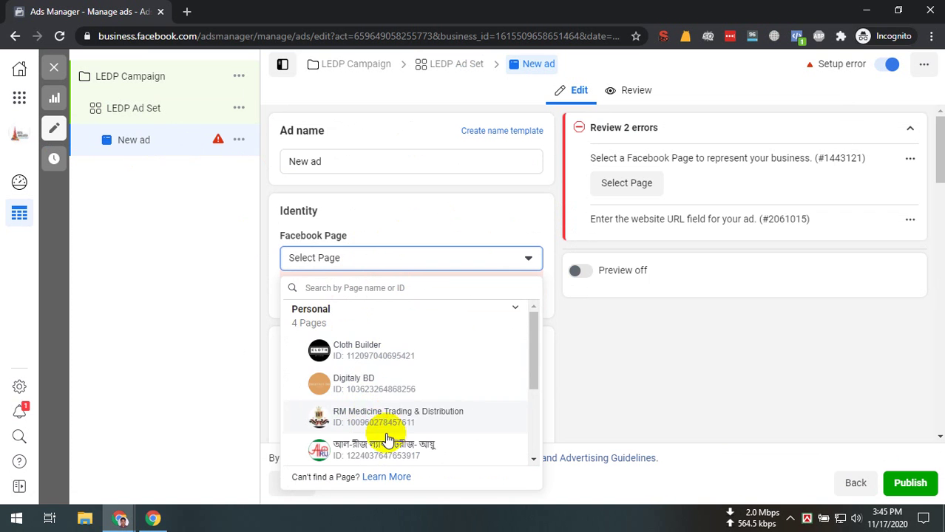
{"action": "scroll", "coordinate": [373, 392], "scroll_direction": "down", "scroll_amount": 5}
{"action": "scroll", "coordinate": [363, 354], "scroll_direction": "up", "scroll_amount": 5}
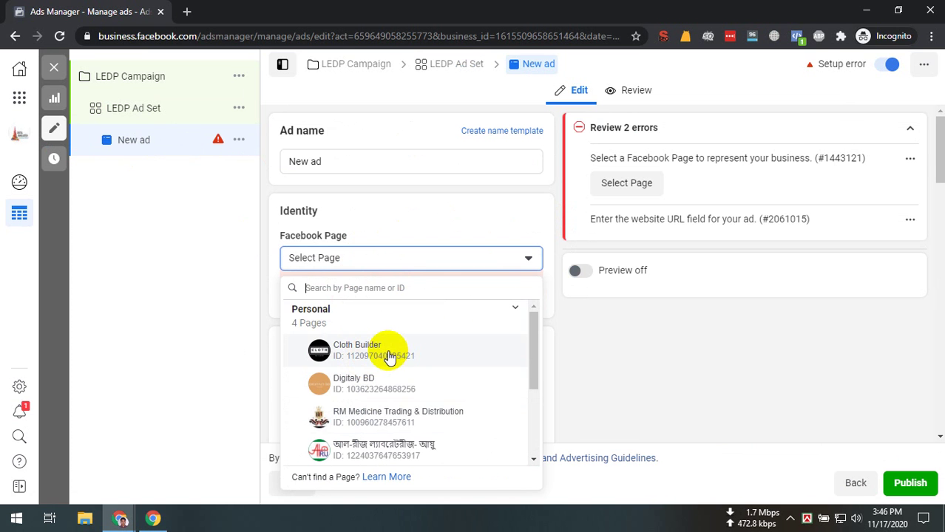
{"action": "left_click", "coordinate": [390, 357]}
{"action": "scroll", "coordinate": [429, 373], "scroll_direction": "down", "scroll_amount": 1}
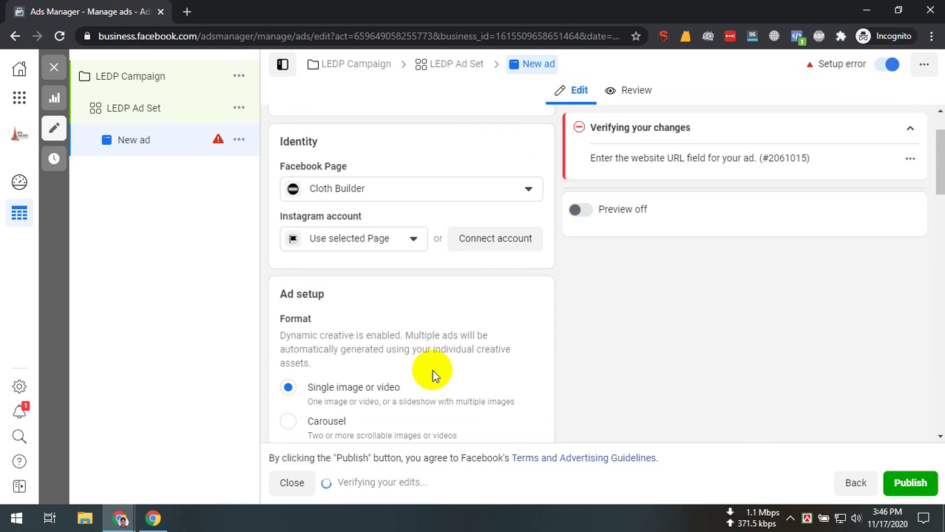
{"action": "scroll", "coordinate": [443, 350], "scroll_direction": "down", "scroll_amount": 2}
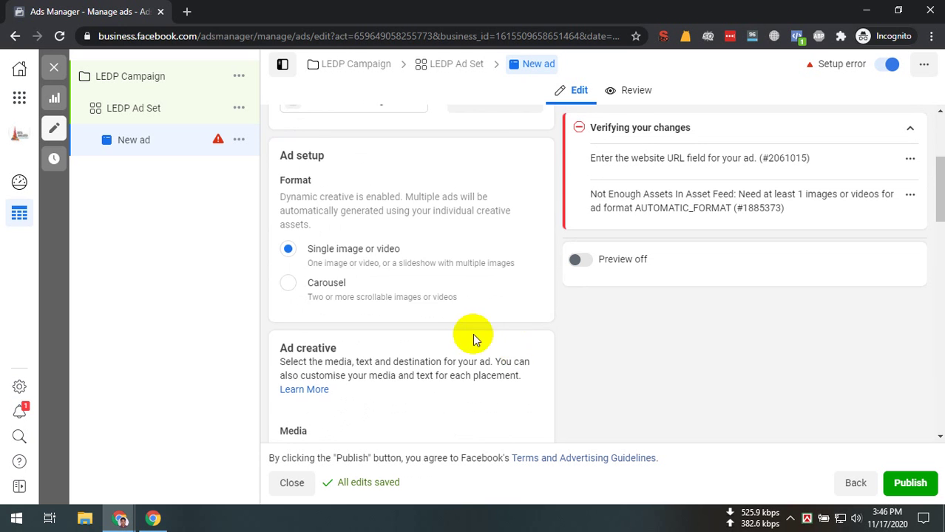
{"action": "scroll", "coordinate": [474, 336], "scroll_direction": "down", "scroll_amount": 3}
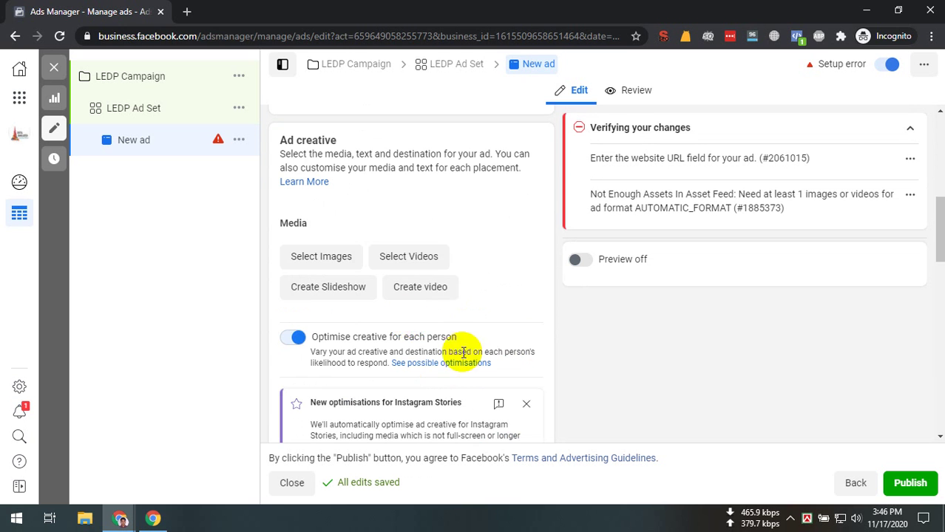
{"action": "left_click_drag", "start_coordinate": [249, 36], "coordinate": [289, 37]}
{"action": "right_click", "coordinate": [258, 43]}
{"action": "left_click", "coordinate": [292, 116]}
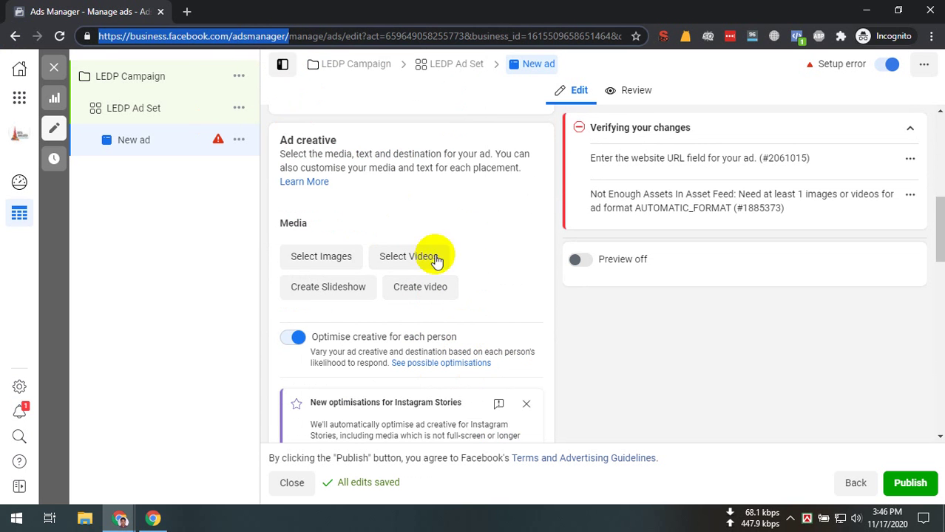
{"action": "left_click", "coordinate": [452, 212]}
{"action": "scroll", "coordinate": [462, 359], "scroll_direction": "down", "scroll_amount": 3}
{"action": "scroll", "coordinate": [462, 358], "scroll_direction": "down", "scroll_amount": 4}
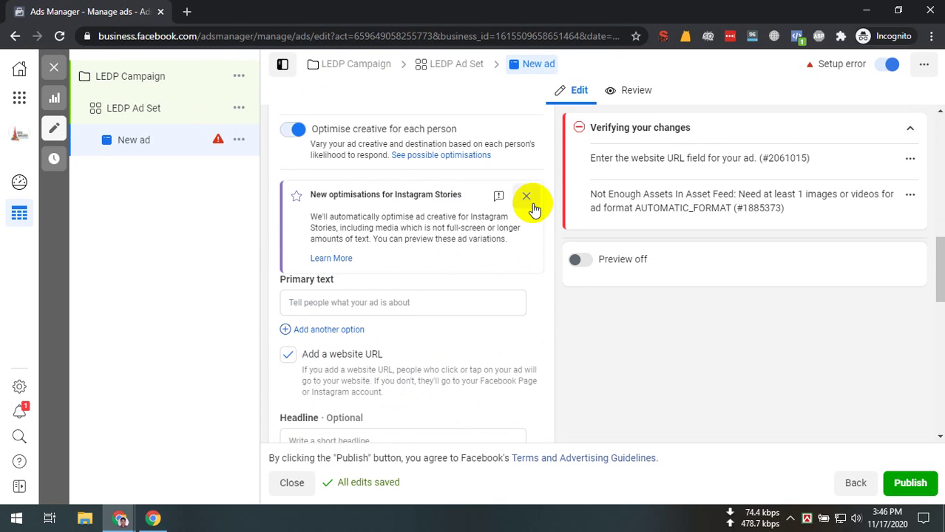
{"action": "scroll", "coordinate": [336, 357], "scroll_direction": "down", "scroll_amount": 1}
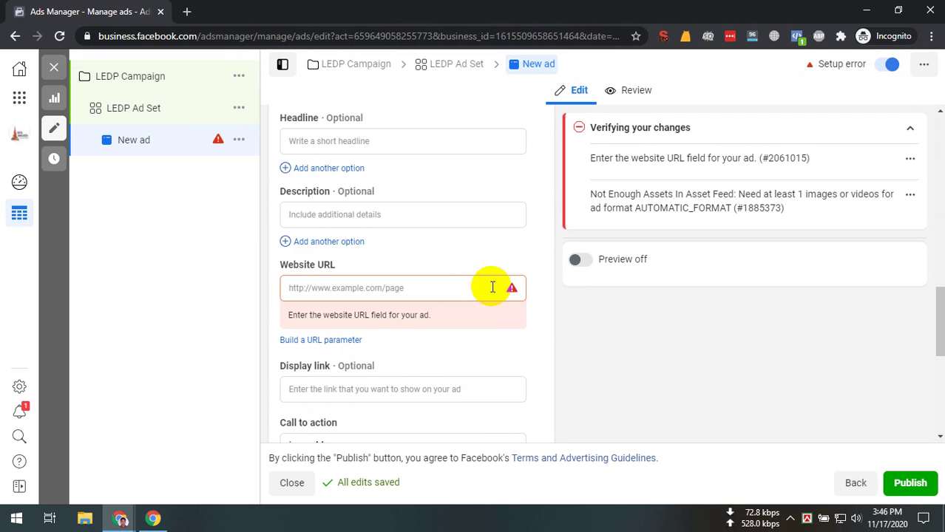
{"action": "left_click", "coordinate": [355, 297]}
{"action": "right_click", "coordinate": [301, 294]}
{"action": "right_click", "coordinate": [303, 288]}
{"action": "left_click", "coordinate": [377, 176]}
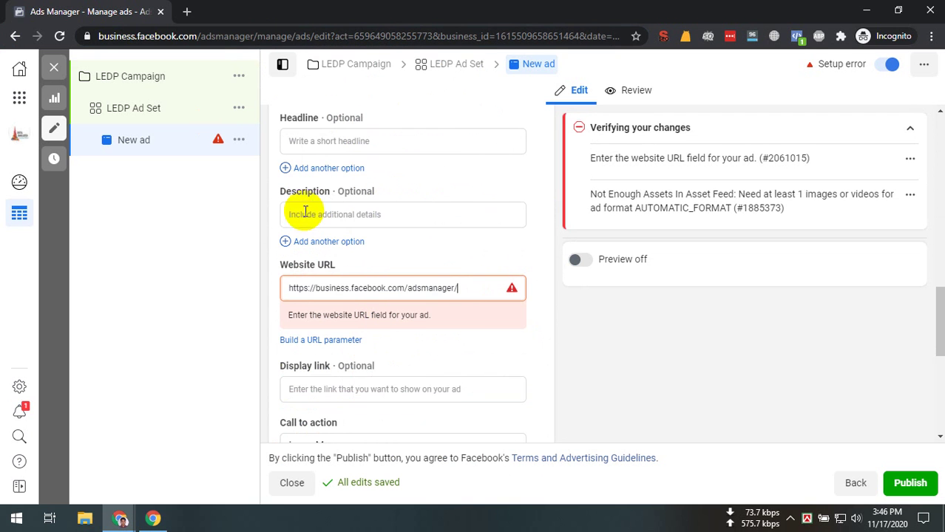
{"action": "left_click", "coordinate": [270, 222]}
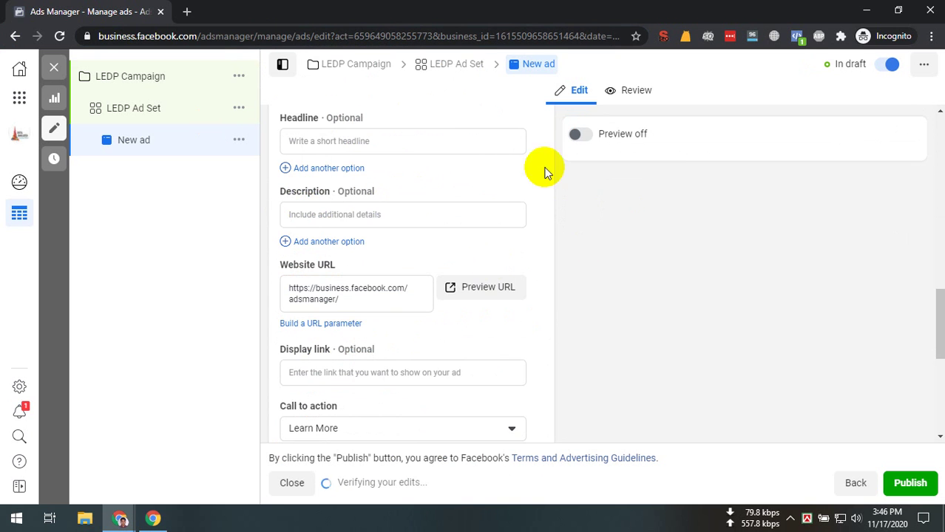
{"action": "left_click_drag", "start_coordinate": [602, 157], "coordinate": [785, 172]}
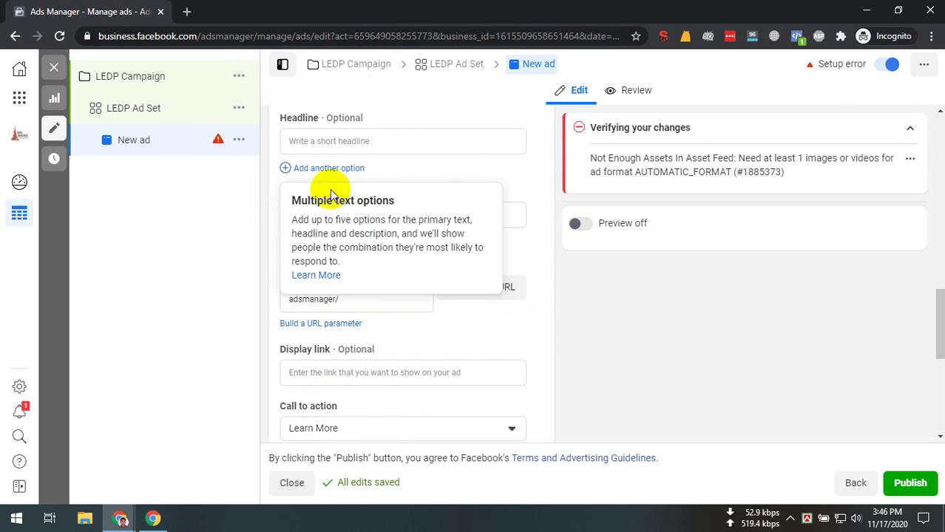
Enter "This is a sample Headline" as the headline of the new ad.
{"action": "scroll", "coordinate": [396, 215], "scroll_direction": "up", "scroll_amount": 1}
{"action": "left_click", "coordinate": [399, 213]}
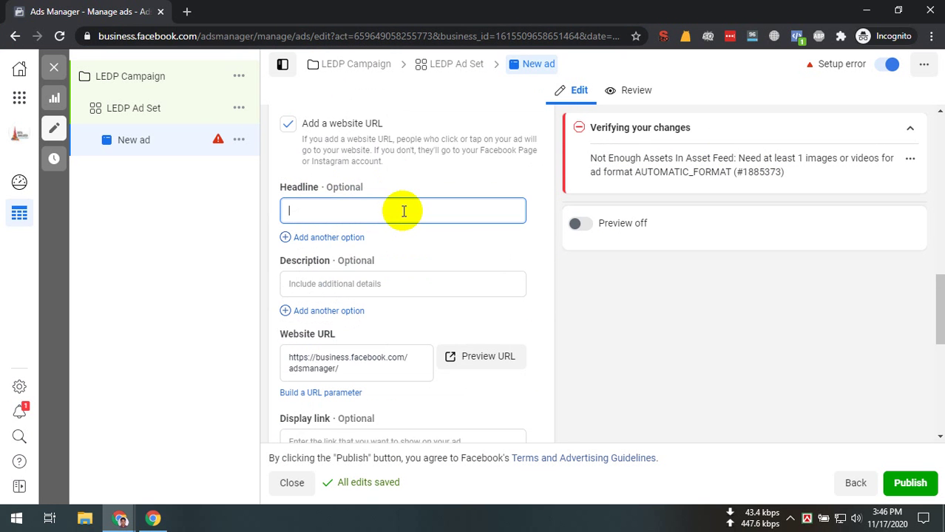
{"action": "type", "text": "This is a sample"}
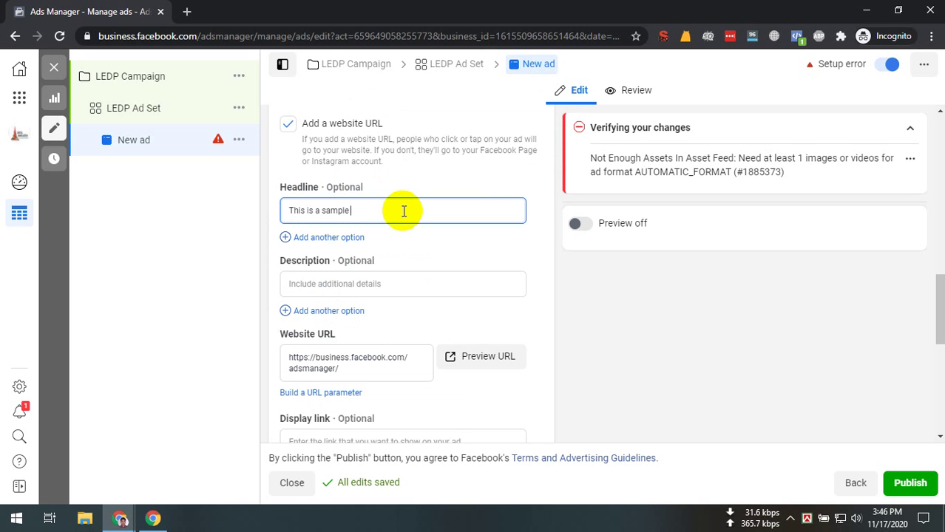
{"action": "type", "text": " Headline"}
Copy the headline text into the ad's description and change it to "This is a sample Description".
{"action": "key", "text": "ctrl+a"}
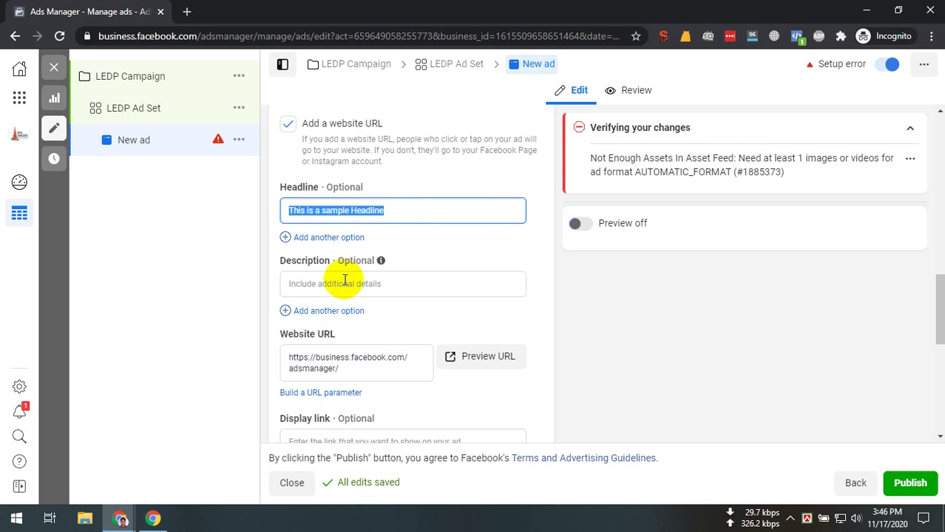
{"action": "key", "text": "ctrl+c"}
{"action": "left_click", "coordinate": [344, 281]}
{"action": "key", "text": "ctrl+v"}
{"action": "key", "text": "ctrl+shift+Left"}
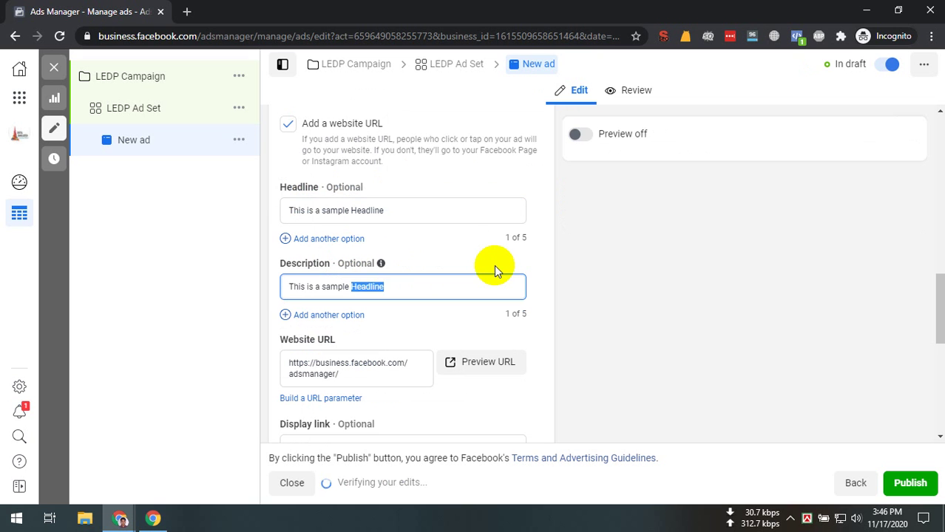
{"action": "type", "text": "Description"}
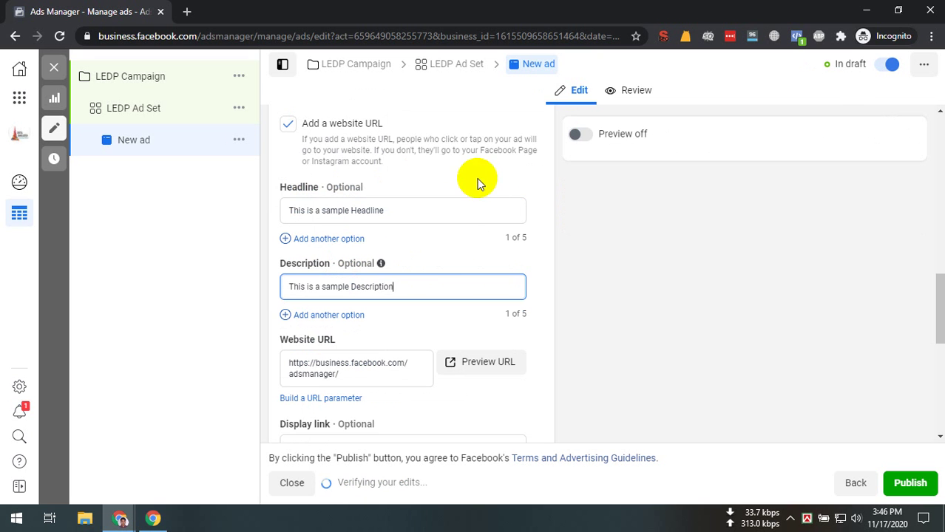
Turn off the website URL option and add a second primary text option to the ad creative.
{"action": "left_click", "coordinate": [489, 152]}
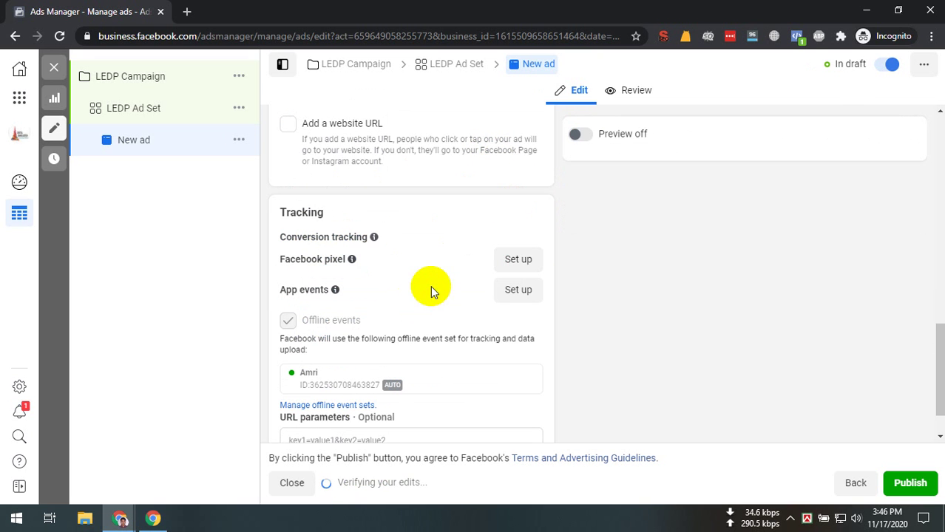
{"action": "scroll", "coordinate": [339, 183], "scroll_direction": "up", "scroll_amount": 2}
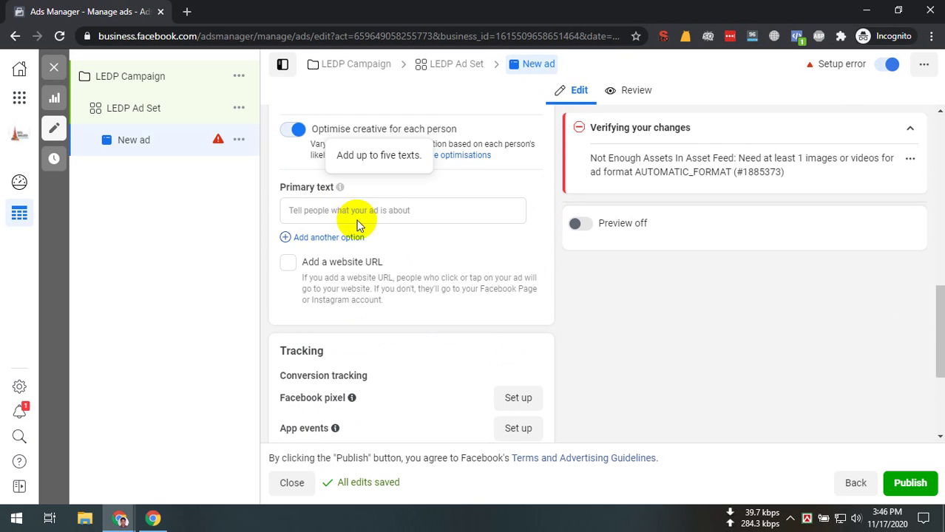
{"action": "scroll", "coordinate": [344, 363], "scroll_direction": "up", "scroll_amount": 3}
{"action": "scroll", "coordinate": [348, 389], "scroll_direction": "down", "scroll_amount": 2}
{"action": "mouse_move", "coordinate": [339, 314]}
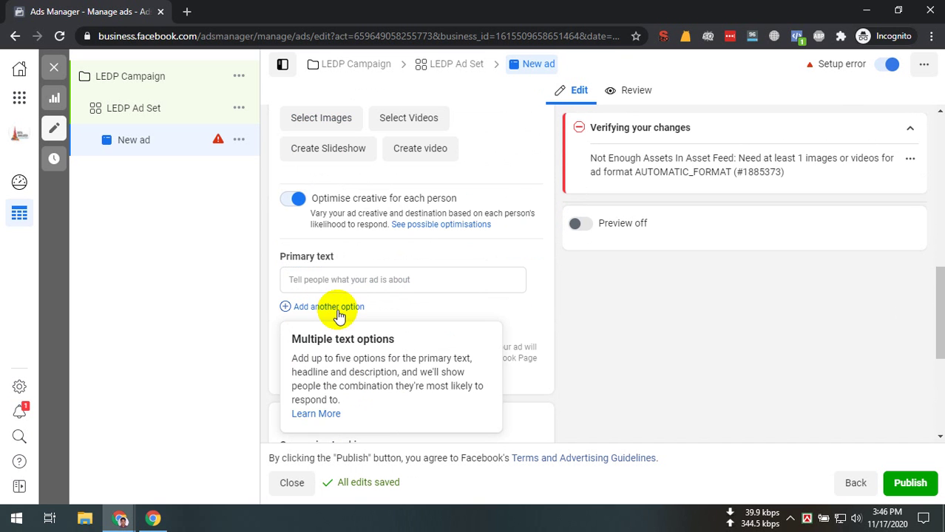
{"action": "scroll", "coordinate": [382, 251], "scroll_direction": "up", "scroll_amount": 5}
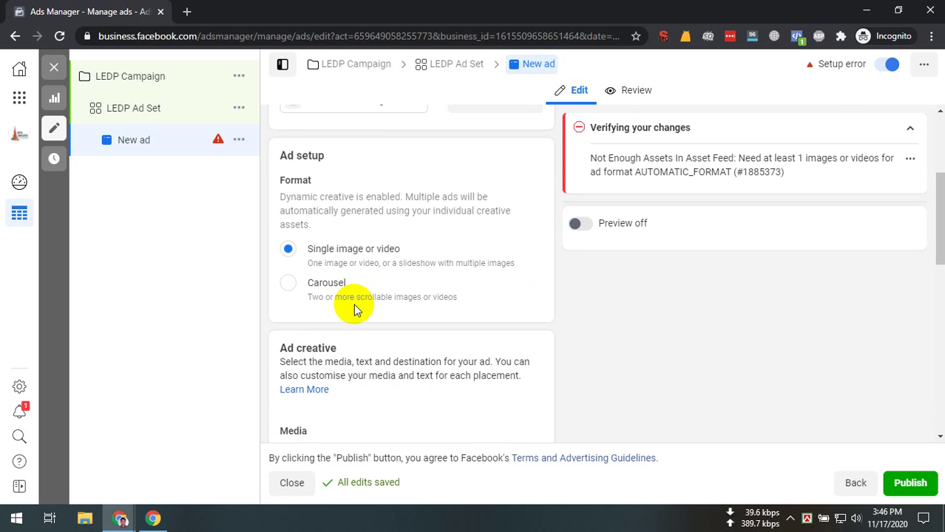
{"action": "scroll", "coordinate": [353, 304], "scroll_direction": "down", "scroll_amount": 5}
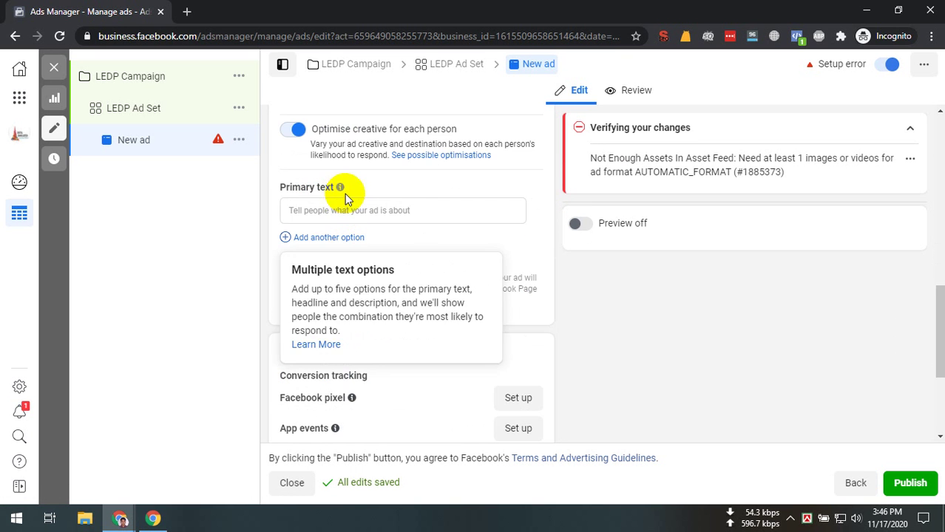
{"action": "left_click", "coordinate": [330, 237]}
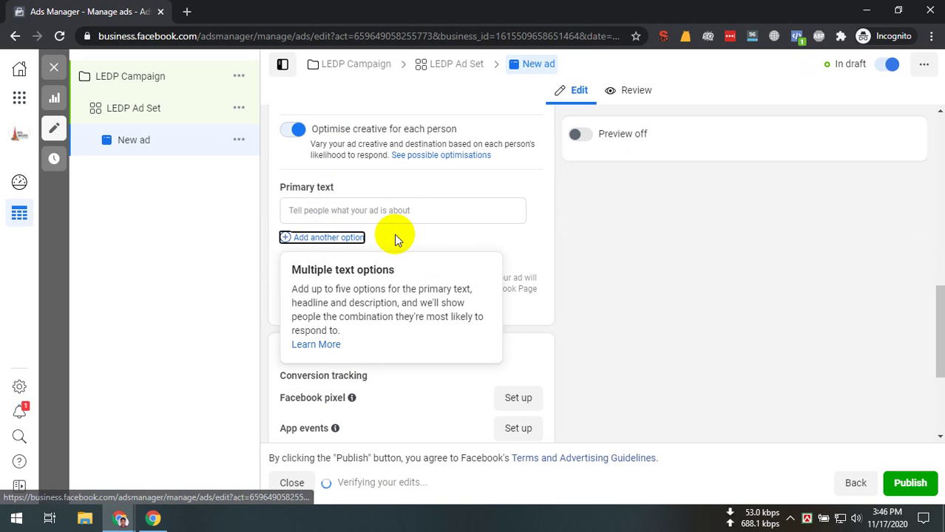
{"action": "left_click", "coordinate": [336, 242]}
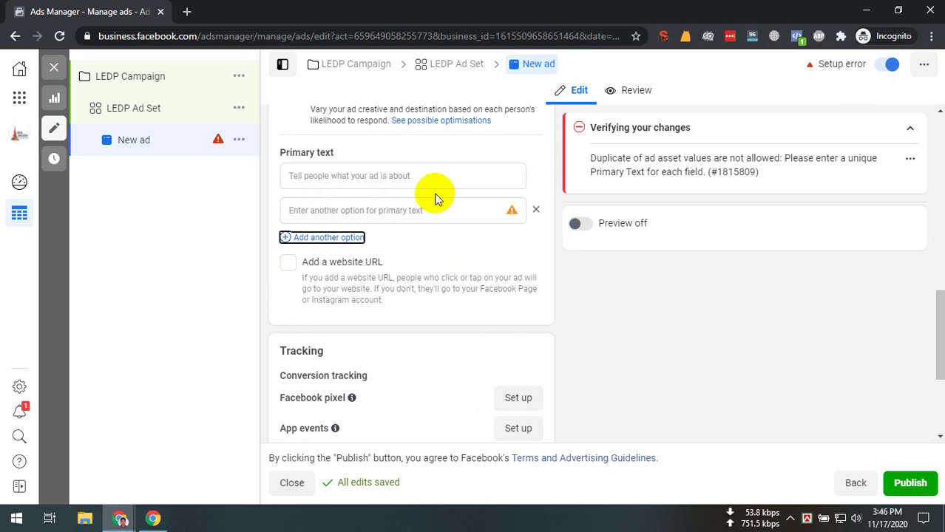
Turn the website URL option back on and try to add another option for the headline and the description.
{"action": "mouse_move", "coordinate": [281, 251]}
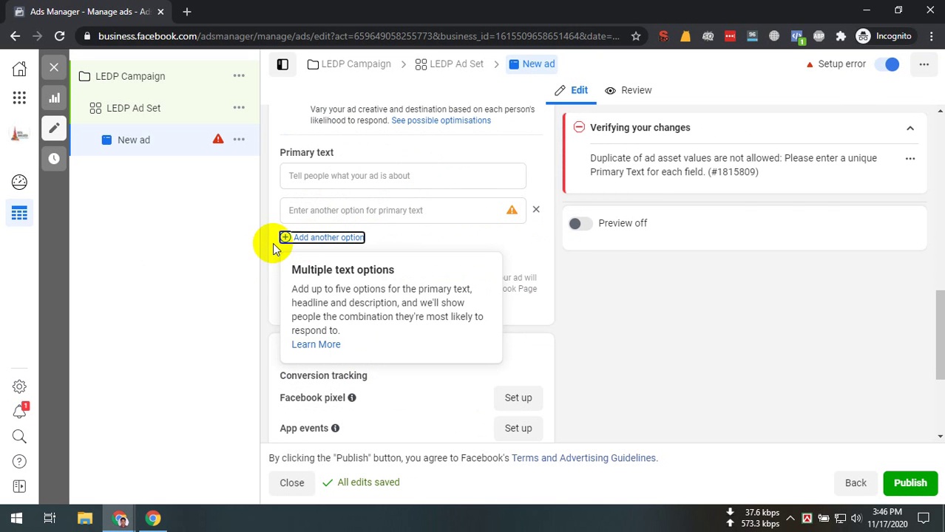
{"action": "left_click", "coordinate": [286, 270]}
{"action": "scroll", "coordinate": [374, 331], "scroll_direction": "down", "scroll_amount": 2}
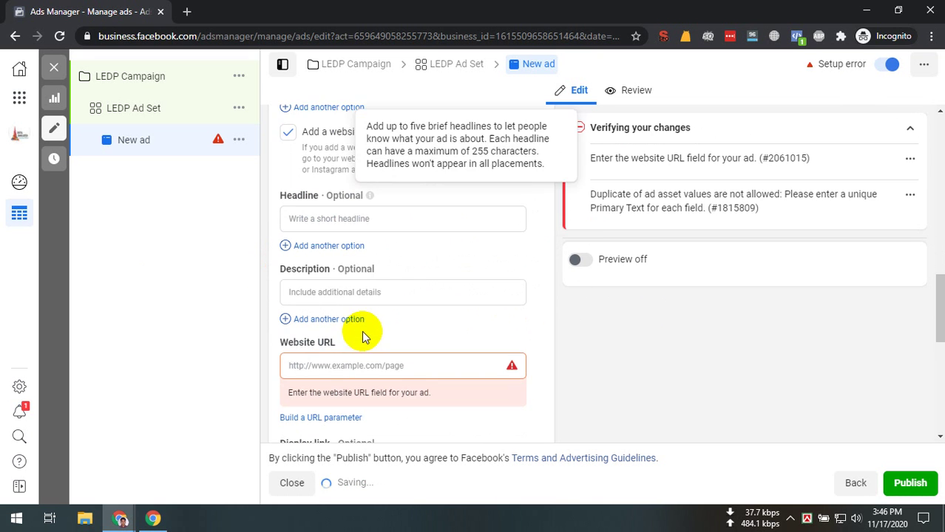
{"action": "left_click", "coordinate": [307, 238]}
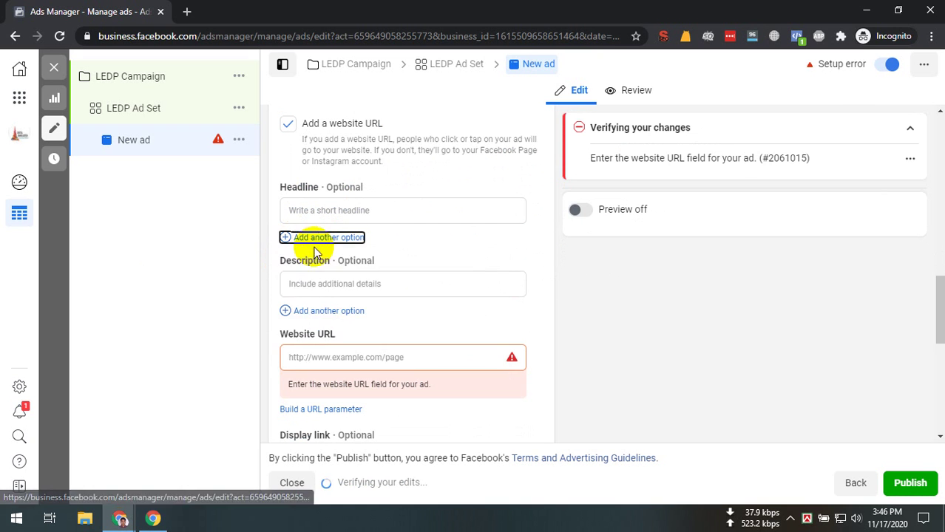
{"action": "left_click", "coordinate": [328, 311]}
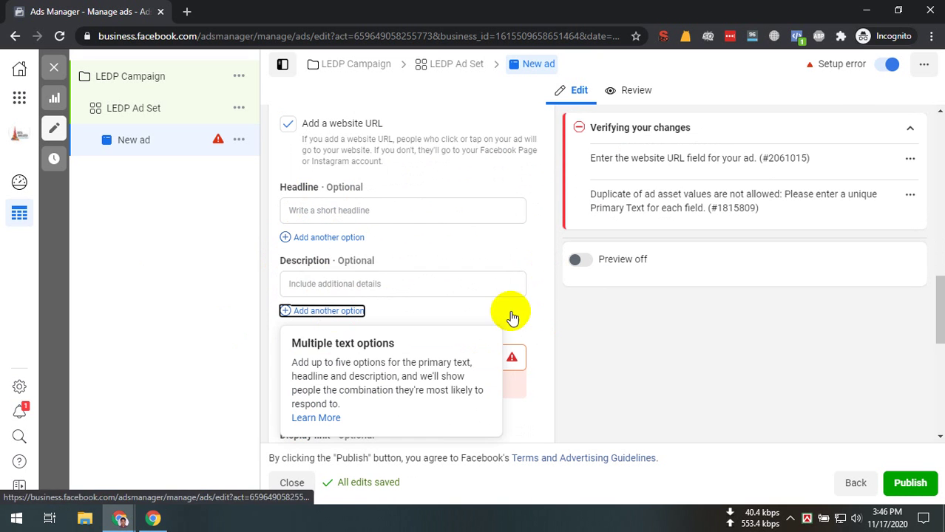
{"action": "scroll", "coordinate": [392, 300], "scroll_direction": "down", "scroll_amount": 2}
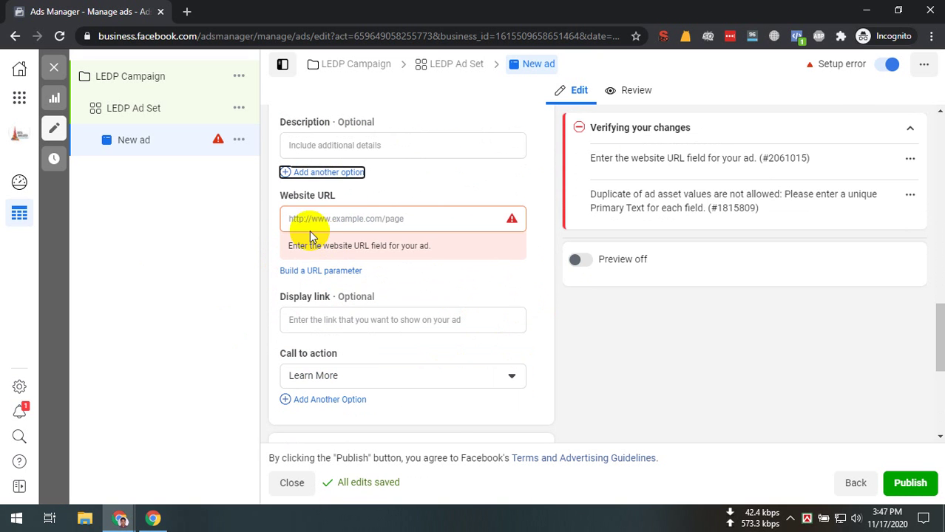
Add Listen now and Apply Now as further call-to-action options alongside Learn More.
{"action": "left_click", "coordinate": [360, 397]}
{"action": "scroll", "coordinate": [432, 345], "scroll_direction": "down", "scroll_amount": 1}
{"action": "left_click", "coordinate": [372, 277]}
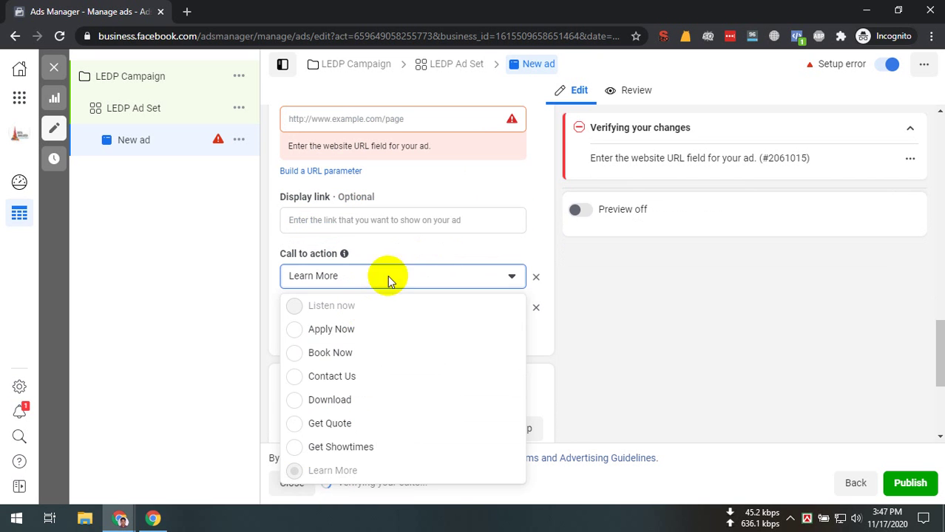
{"action": "left_click", "coordinate": [260, 329]}
{"action": "left_click", "coordinate": [318, 330]}
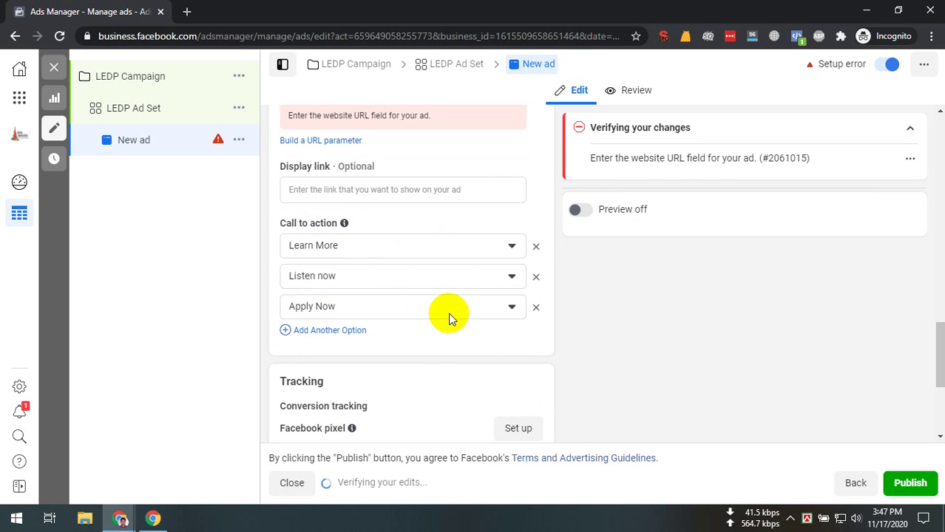
Look over the ad's text, link and call-to-action fields, and open LEDP Ad Set.
{"action": "scroll", "coordinate": [487, 277], "scroll_direction": "up", "scroll_amount": 2}
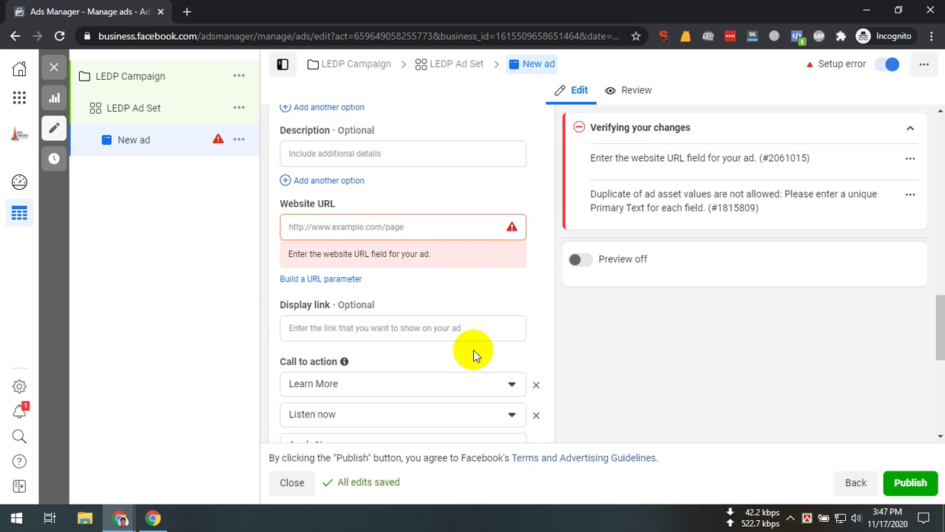
{"action": "scroll", "coordinate": [359, 201], "scroll_direction": "down", "scroll_amount": 3}
{"action": "scroll", "coordinate": [358, 257], "scroll_direction": "up", "scroll_amount": 4}
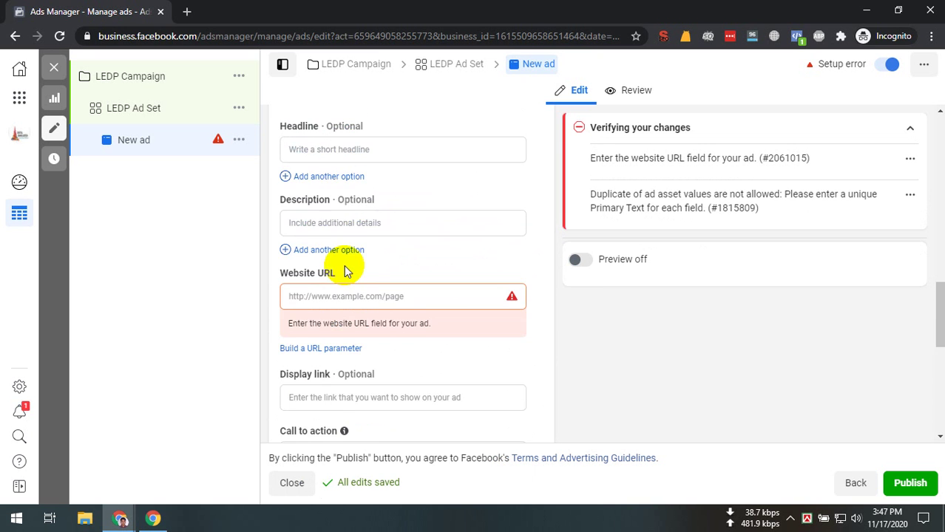
{"action": "scroll", "coordinate": [344, 272], "scroll_direction": "up", "scroll_amount": 3}
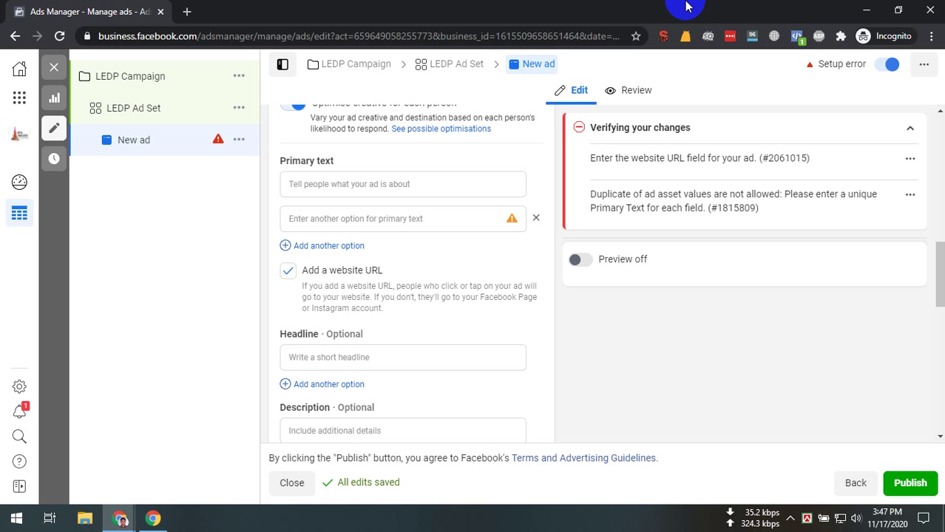
{"action": "left_click", "coordinate": [173, 108]}
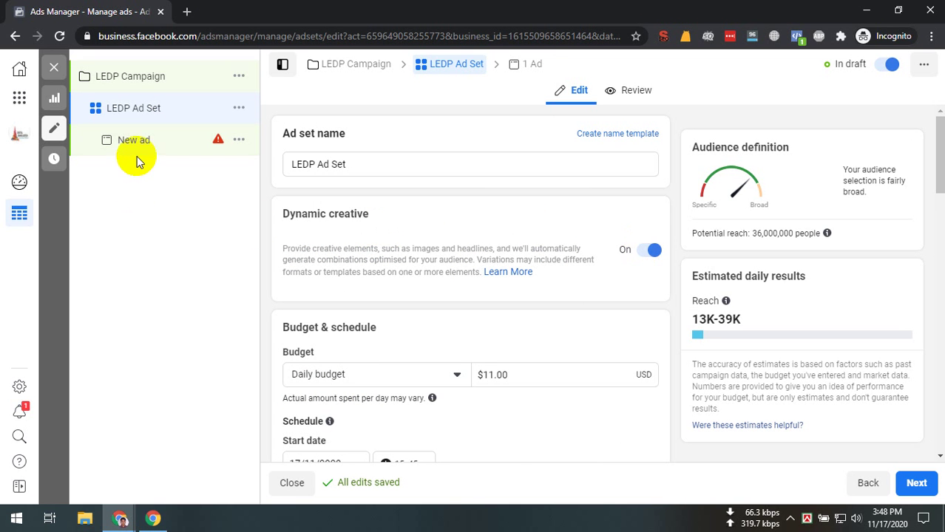
Switch to the Google Meet call, admit the waiting participant, and return to Ads Manager.
{"action": "left_click", "coordinate": [120, 518]}
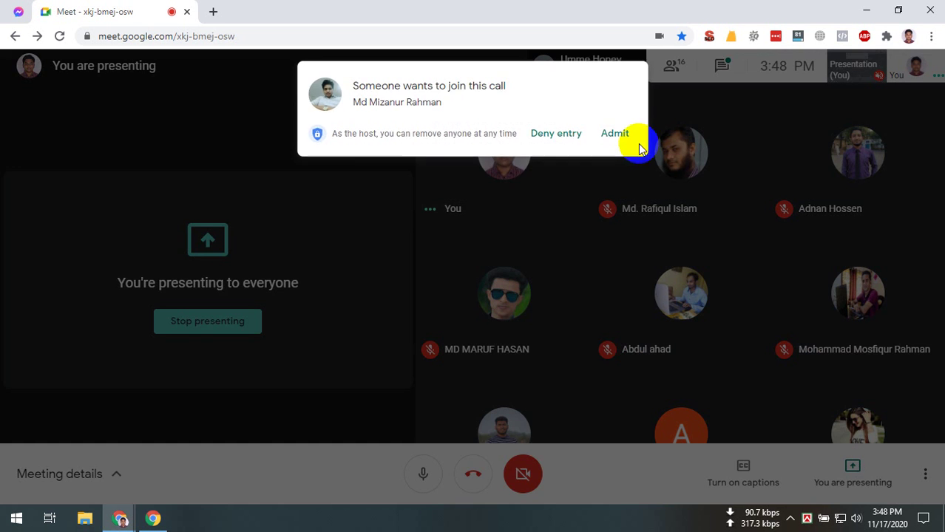
{"action": "left_click", "coordinate": [629, 138]}
{"action": "left_click", "coordinate": [121, 517]}
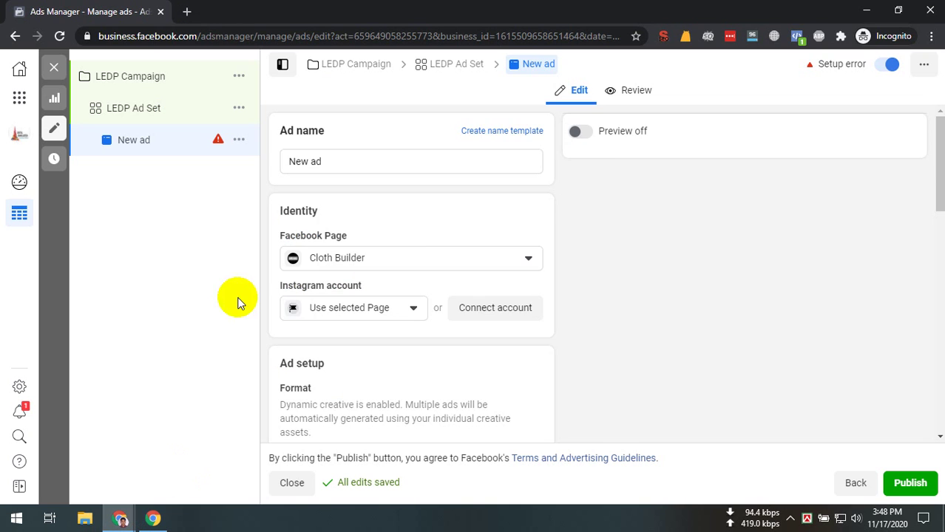
Examine the primary text options and website URL setting in the new ad's creative section.
{"action": "scroll", "coordinate": [454, 326], "scroll_direction": "down", "scroll_amount": 10}
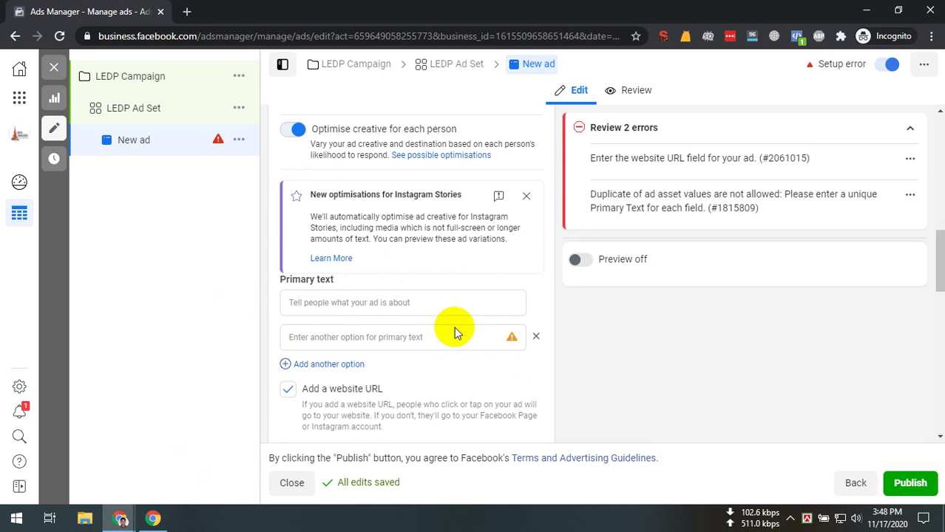
{"action": "scroll", "coordinate": [457, 332], "scroll_direction": "down", "scroll_amount": 3}
{"action": "scroll", "coordinate": [359, 158], "scroll_direction": "up", "scroll_amount": 2}
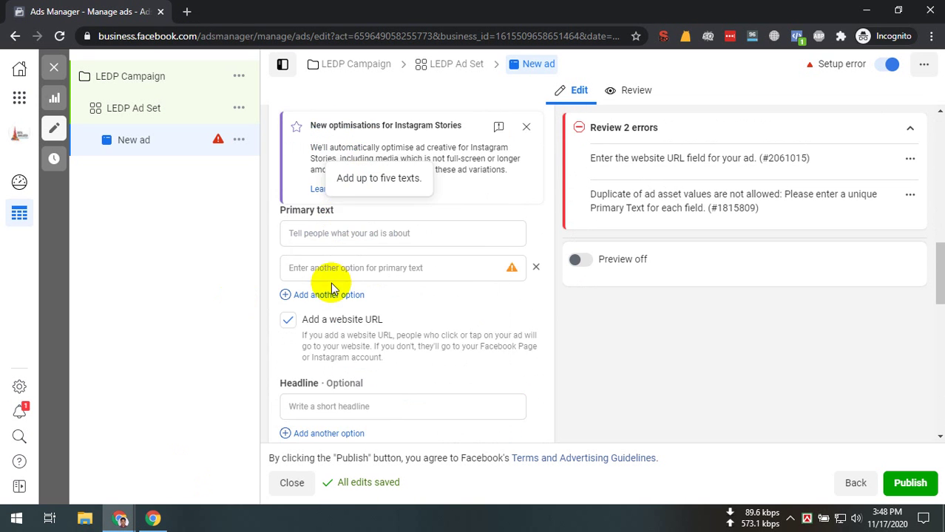
Switch to the Google Meet call, let the person asking to join in, and go back to Ads Manager.
{"action": "scroll", "coordinate": [331, 289], "scroll_direction": "down", "scroll_amount": 2}
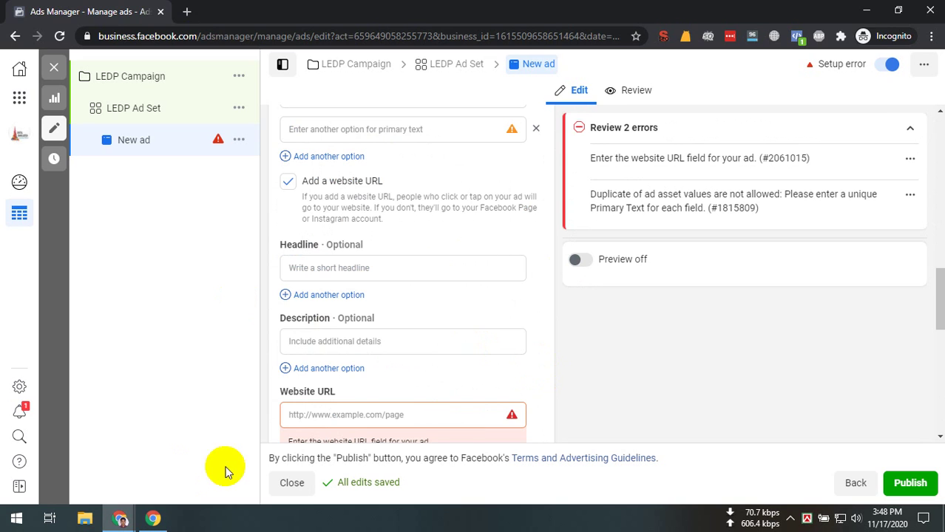
{"action": "left_click", "coordinate": [120, 519]}
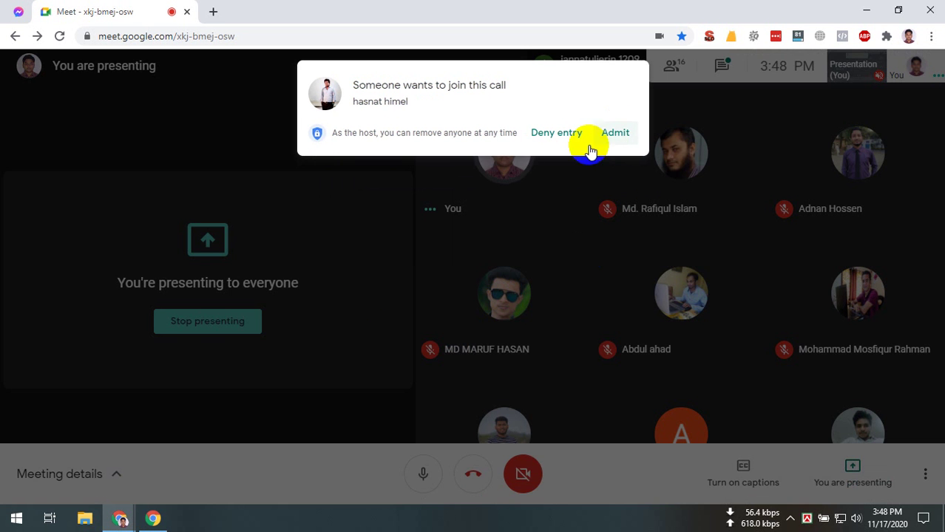
{"action": "left_click", "coordinate": [597, 139]}
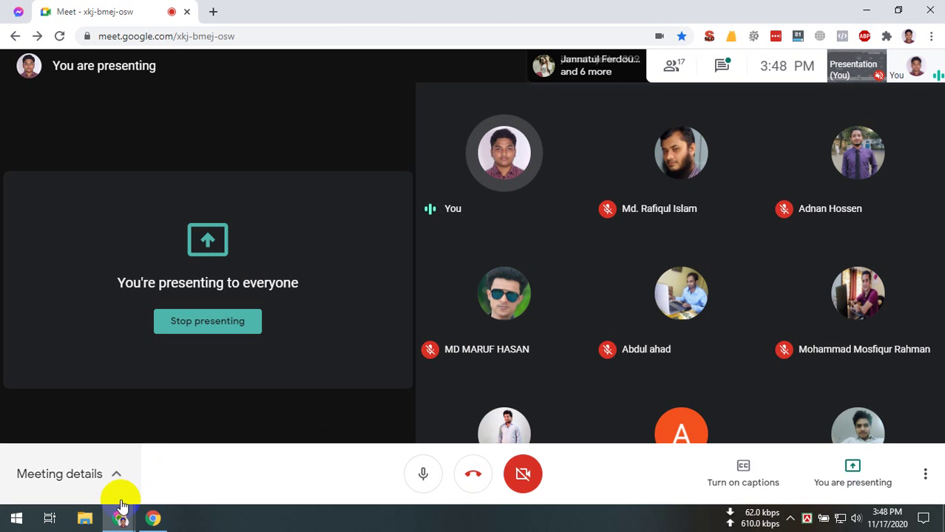
{"action": "mouse_move", "coordinate": [122, 510]}
{"action": "left_click", "coordinate": [223, 467]}
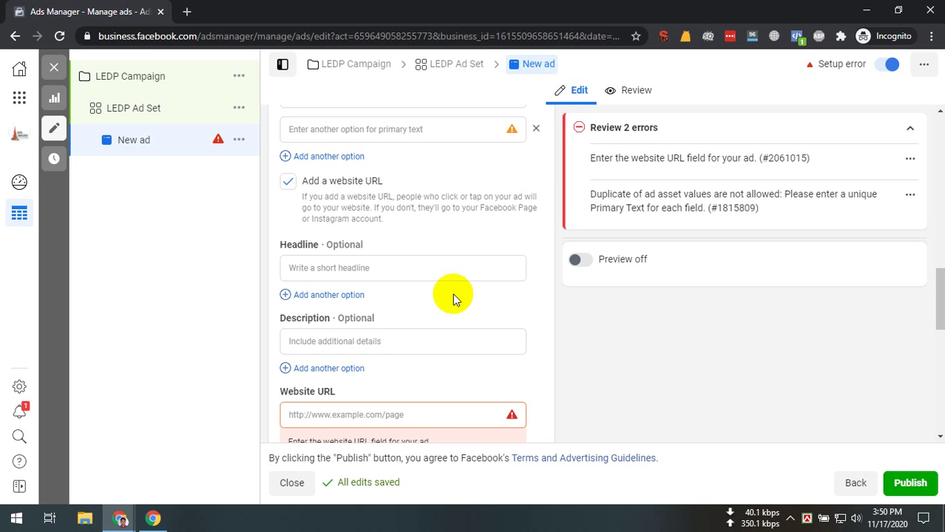
Review LEDP Ad Set's budget, schedule, audience and placements, and expand its additional optimisation and delivery options.
{"action": "left_click", "coordinate": [96, 109]}
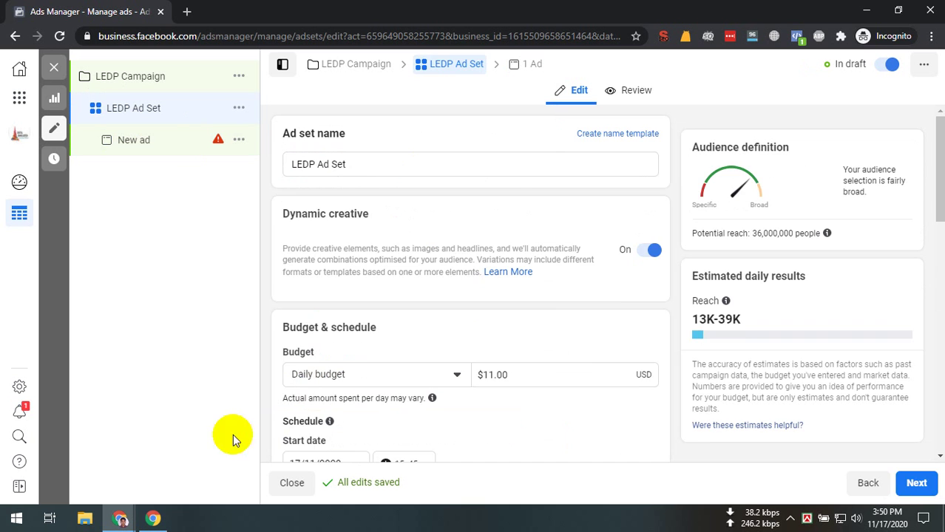
{"action": "scroll", "coordinate": [421, 345], "scroll_direction": "down", "scroll_amount": 10}
{"action": "scroll", "coordinate": [421, 344], "scroll_direction": "down", "scroll_amount": 10}
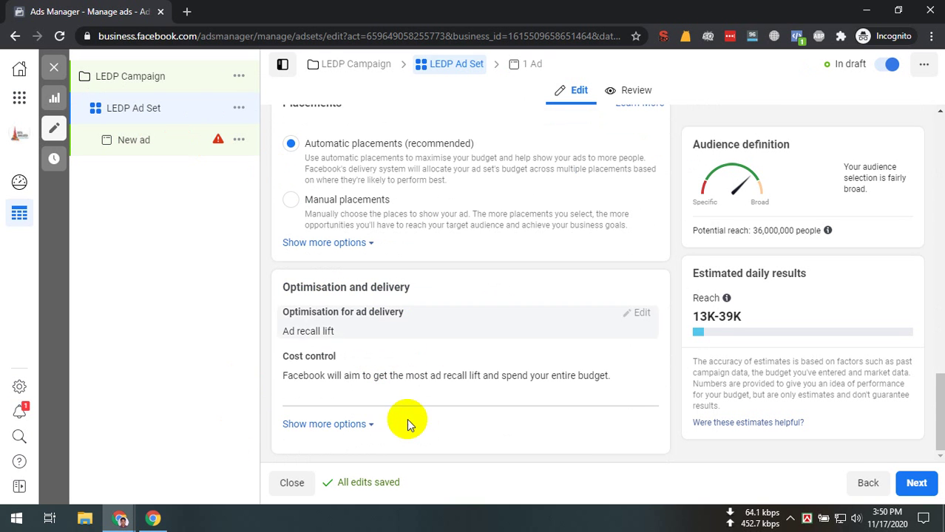
{"action": "scroll", "coordinate": [406, 425], "scroll_direction": "up", "scroll_amount": 15}
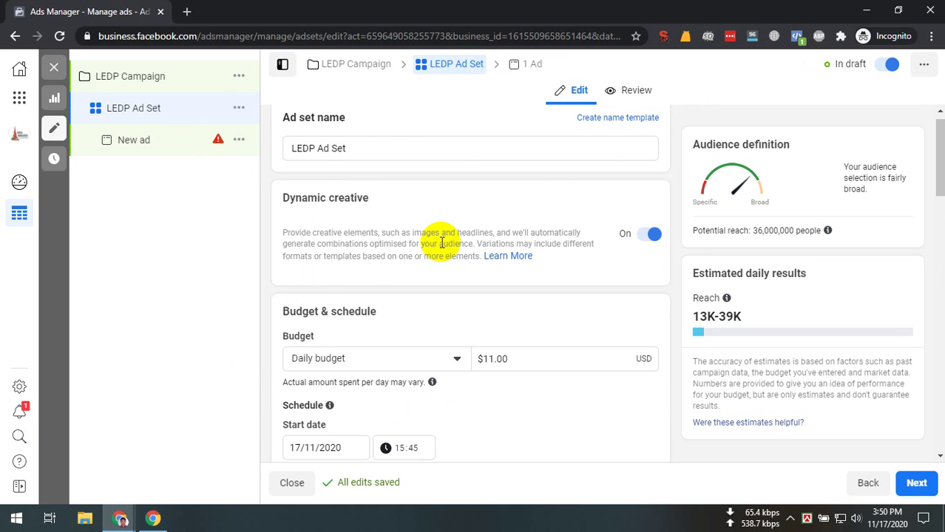
{"action": "scroll", "coordinate": [429, 281], "scroll_direction": "down", "scroll_amount": 10}
{"action": "scroll", "coordinate": [431, 328], "scroll_direction": "up", "scroll_amount": 5}
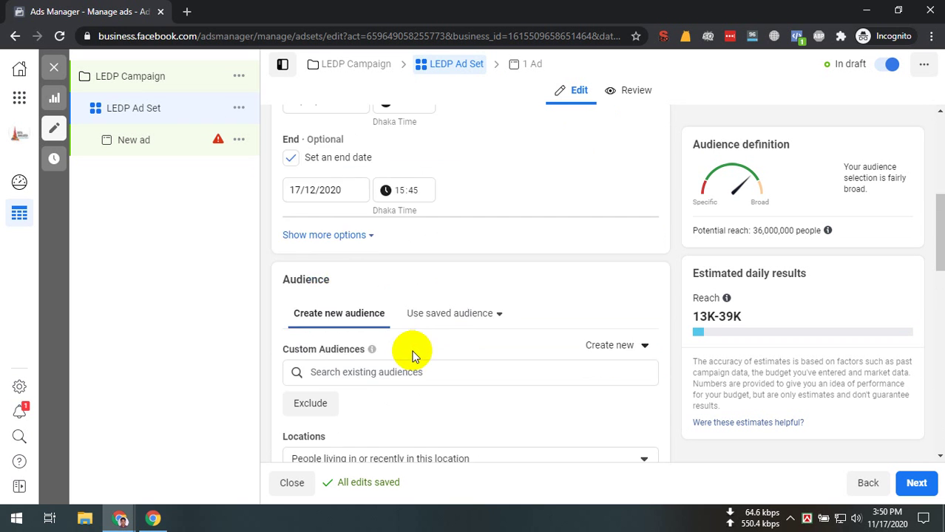
{"action": "scroll", "coordinate": [412, 355], "scroll_direction": "up", "scroll_amount": 5}
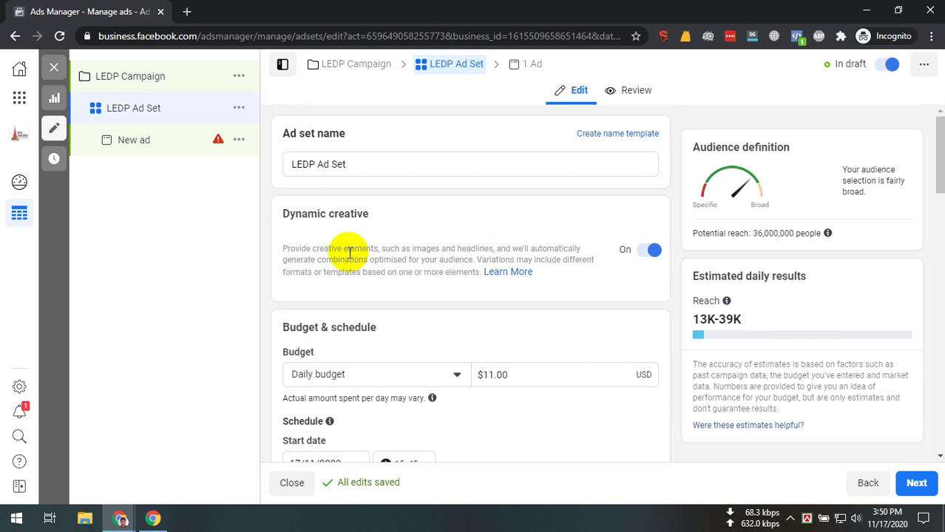
{"action": "scroll", "coordinate": [350, 251], "scroll_direction": "down", "scroll_amount": 15}
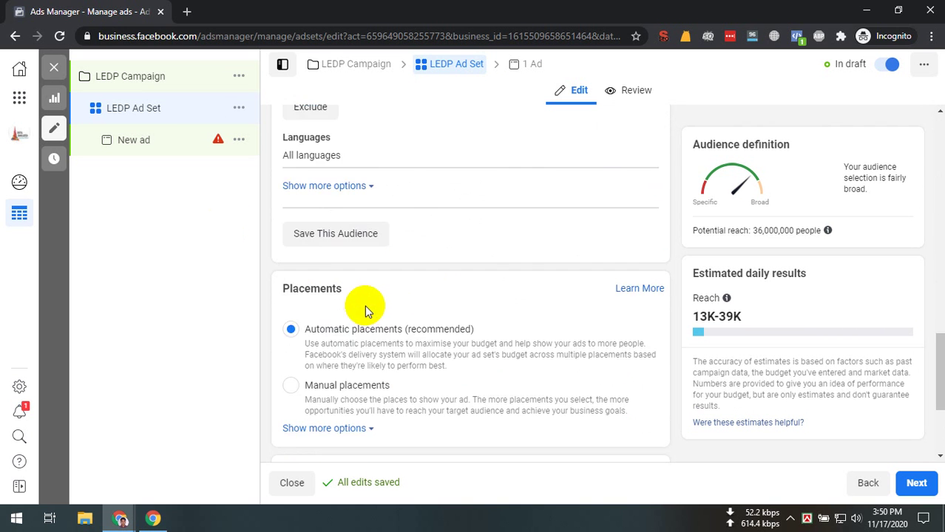
{"action": "left_click_drag", "start_coordinate": [281, 287], "coordinate": [411, 288]}
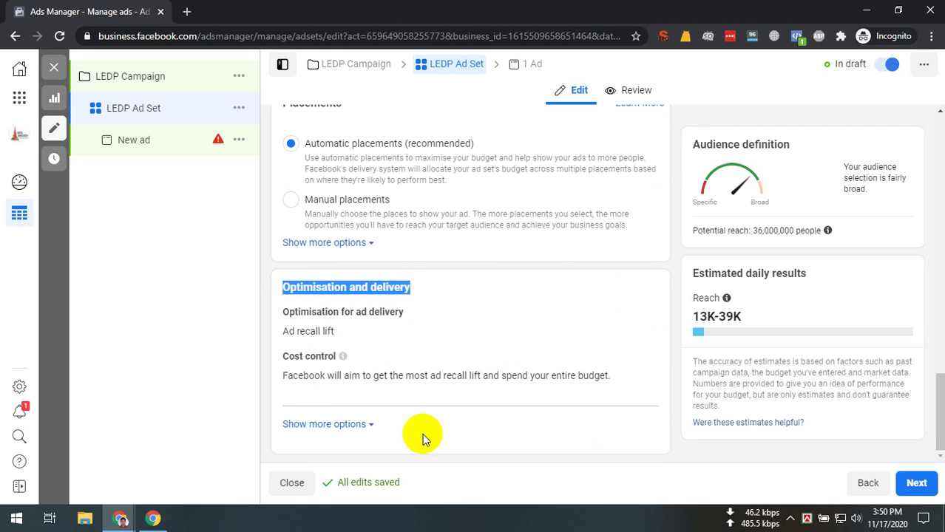
{"action": "left_click", "coordinate": [363, 420]}
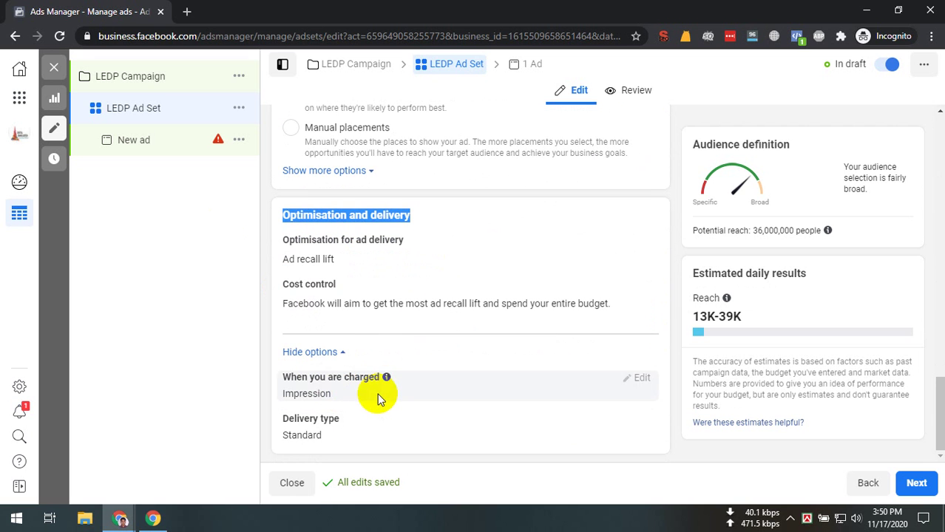
Change the objective of LEDP Campaign to Reach and accept the resulting settings change.
{"action": "left_click", "coordinate": [148, 78]}
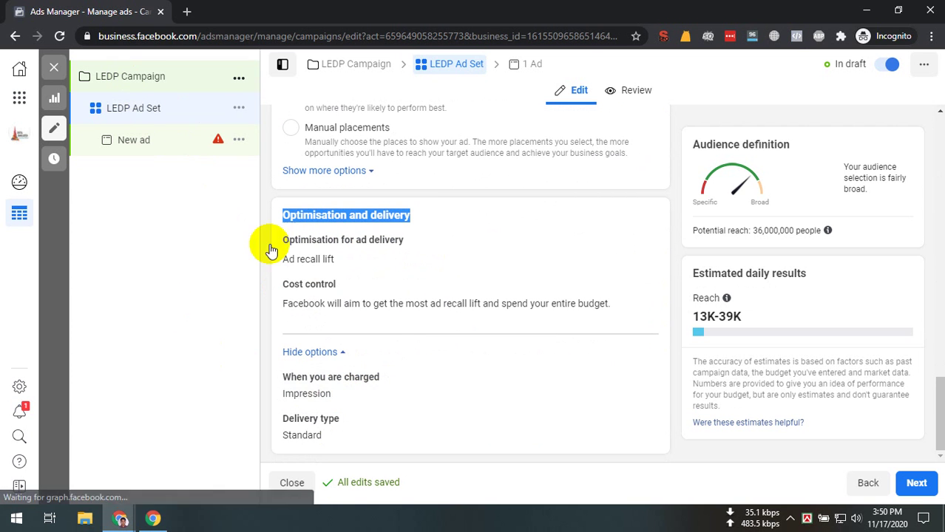
{"action": "left_click", "coordinate": [645, 335]}
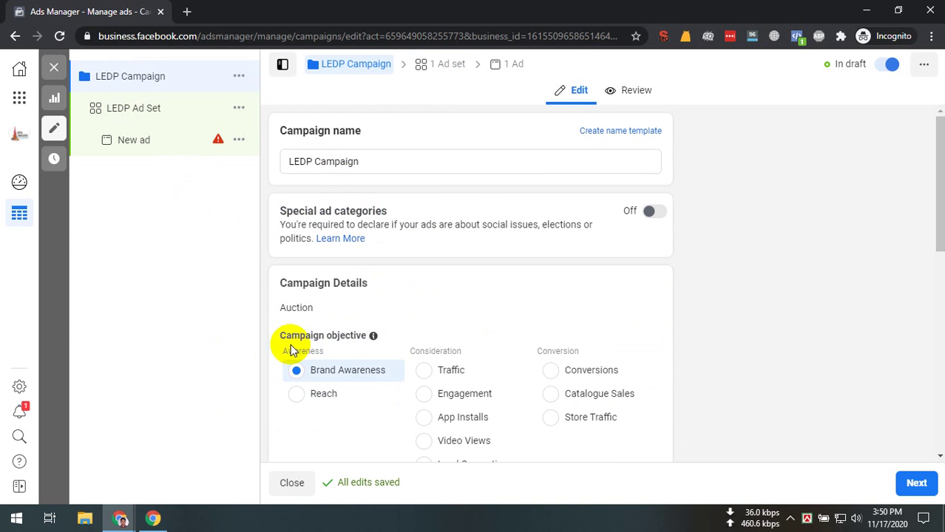
{"action": "left_click", "coordinate": [323, 395]}
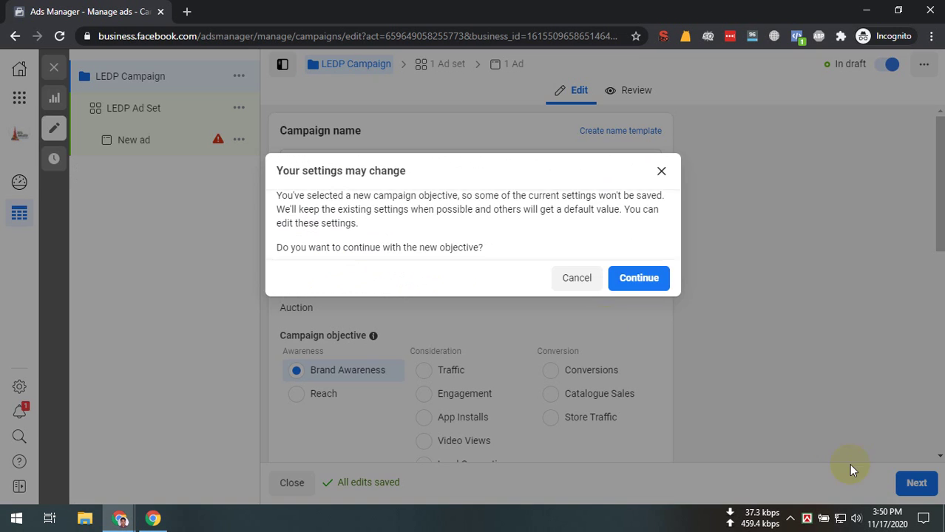
{"action": "key", "text": "Return"}
Turn off dynamic creative in LEDP Ad Set and accept the deletion of the extra creative assets.
{"action": "left_click", "coordinate": [139, 108]}
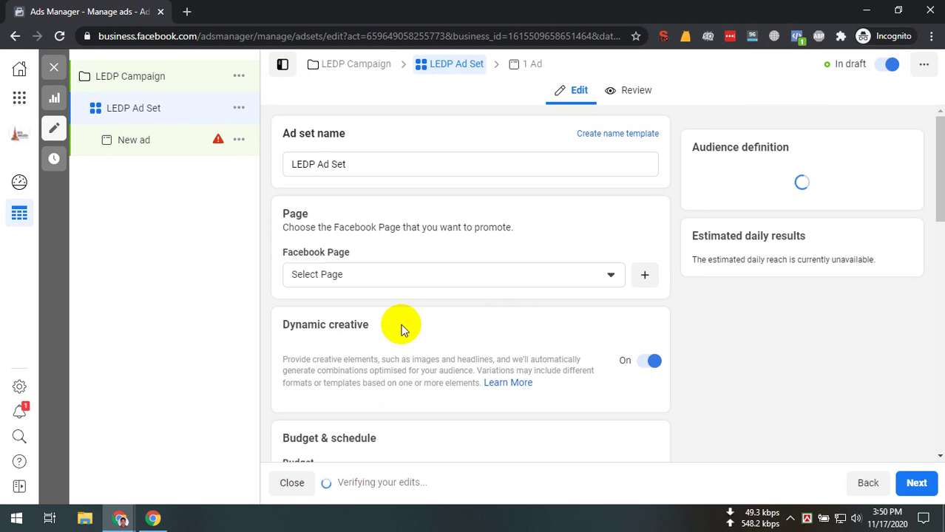
{"action": "scroll", "coordinate": [465, 328], "scroll_direction": "down", "scroll_amount": 10}
{"action": "scroll", "coordinate": [436, 345], "scroll_direction": "up", "scroll_amount": 15}
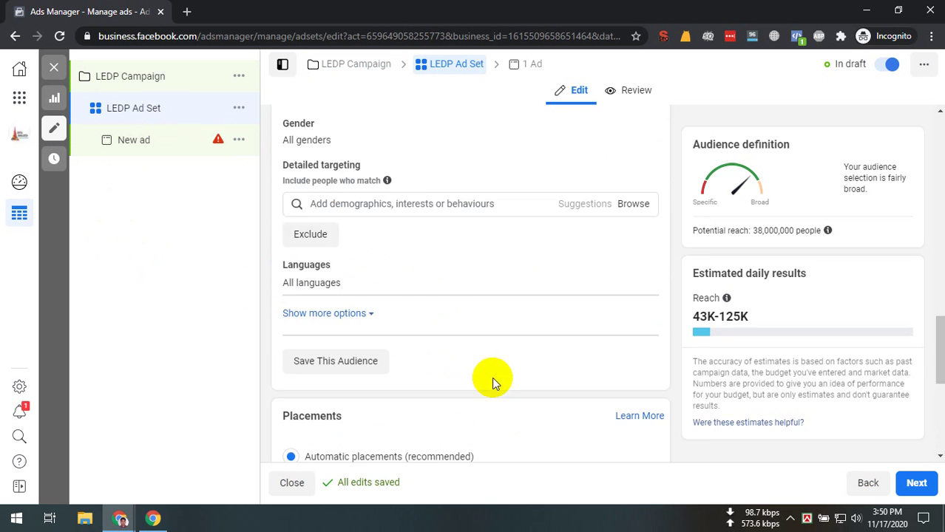
{"action": "left_click", "coordinate": [643, 360]}
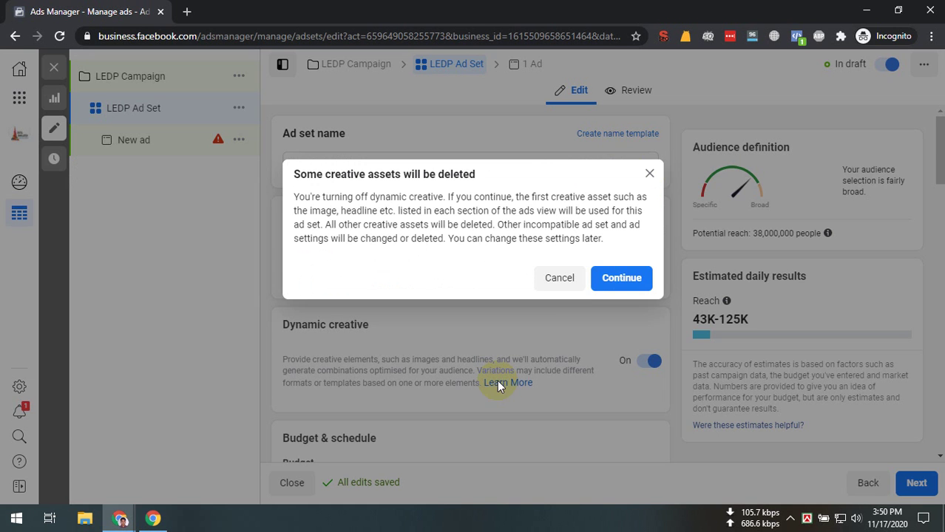
{"action": "key", "text": "Return"}
Delete the ad named New ad from LEDP Ad Set.
{"action": "scroll", "coordinate": [443, 344], "scroll_direction": "down", "scroll_amount": 4}
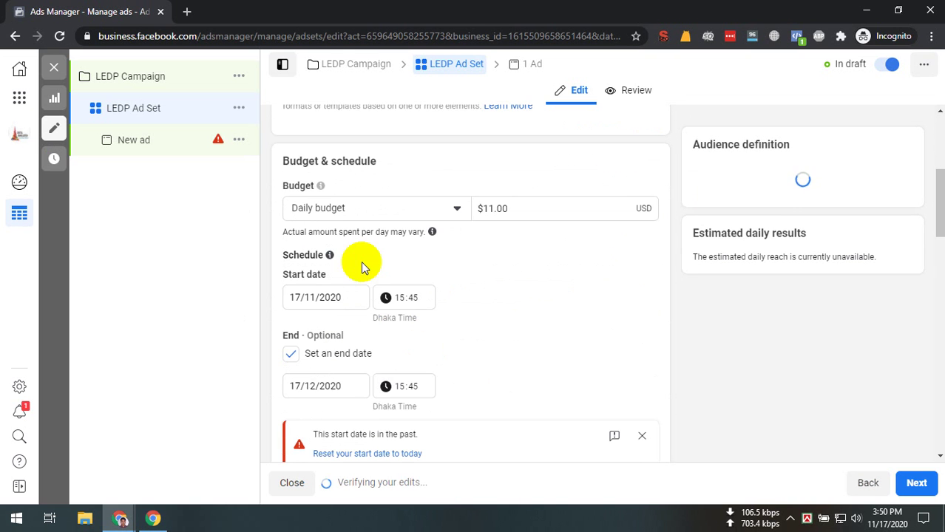
{"action": "left_click", "coordinate": [239, 141]}
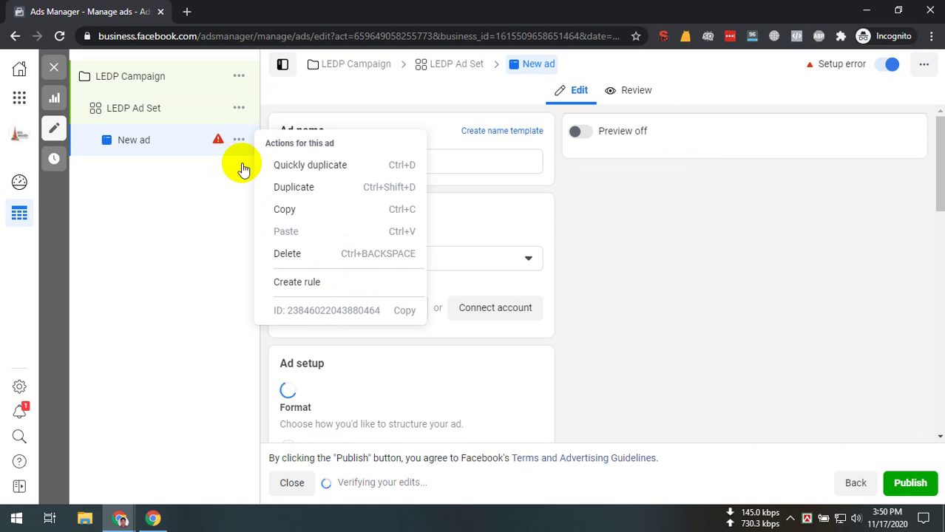
{"action": "left_click", "coordinate": [299, 254]}
{"action": "left_click", "coordinate": [592, 235]}
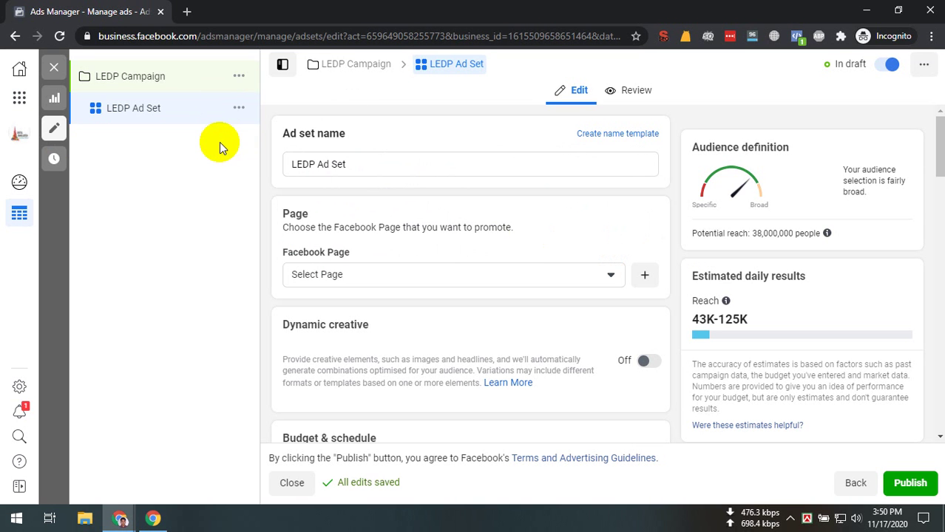
Reset the past start date in LEDP Ad Set's schedule to today.
{"action": "left_click", "coordinate": [239, 115]}
{"action": "left_click", "coordinate": [401, 196]}
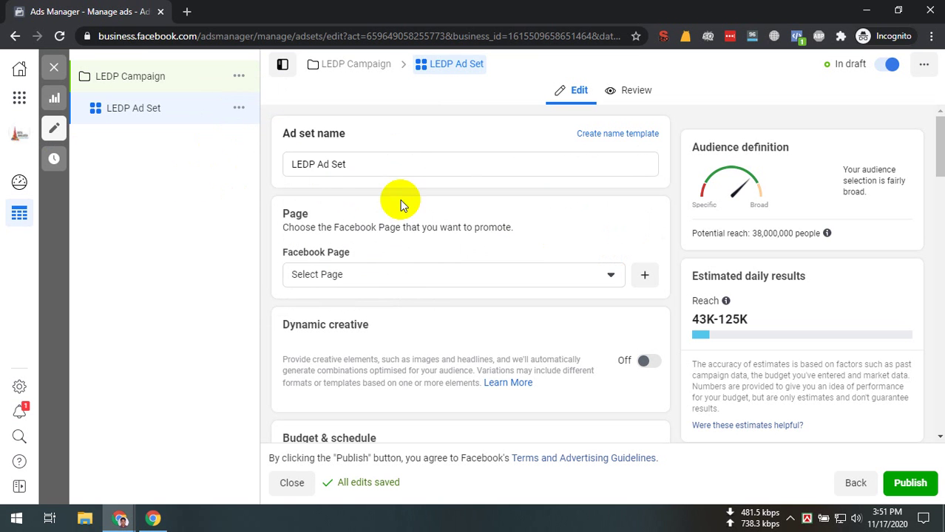
{"action": "scroll", "coordinate": [389, 302], "scroll_direction": "down", "scroll_amount": 8}
{"action": "scroll", "coordinate": [390, 301], "scroll_direction": "down", "scroll_amount": 5}
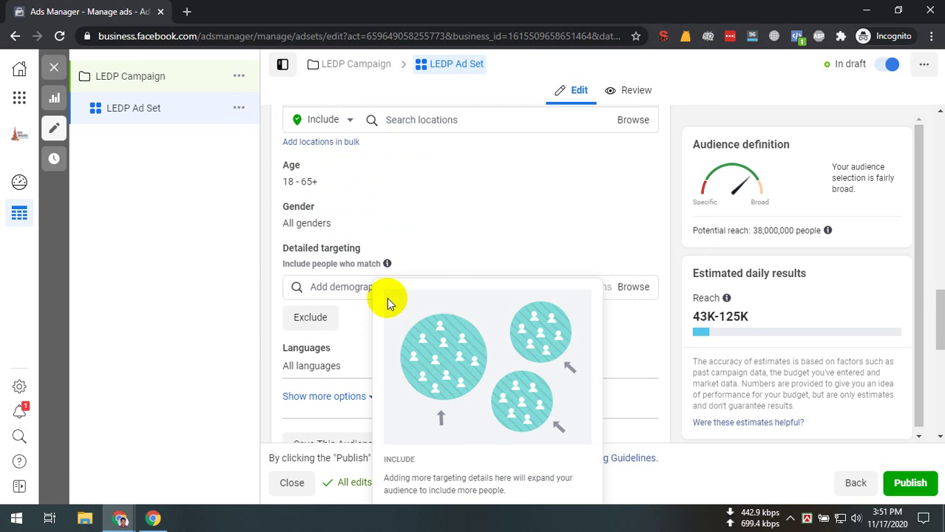
{"action": "scroll", "coordinate": [388, 299], "scroll_direction": "up", "scroll_amount": 5}
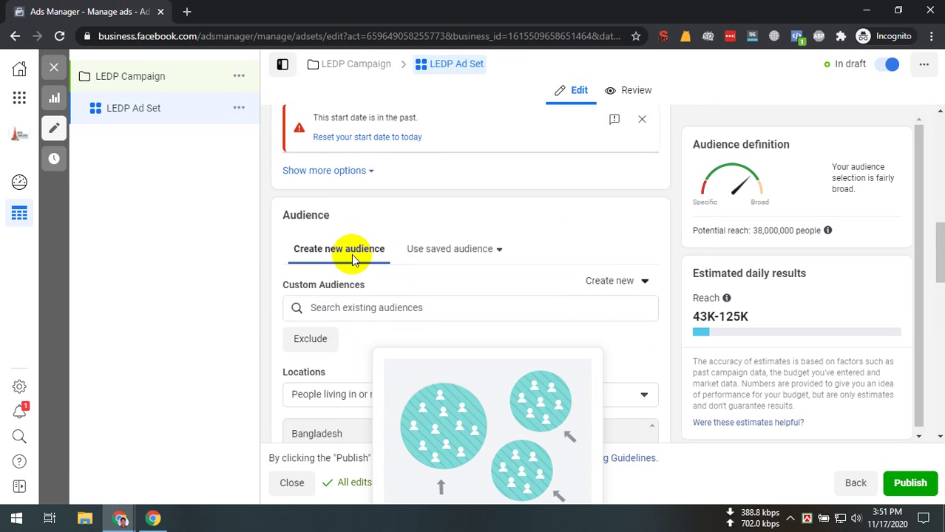
{"action": "scroll", "coordinate": [354, 311], "scroll_direction": "up", "scroll_amount": 3}
{"action": "left_click", "coordinate": [361, 382]}
Check LEDP Ad Set's optimisation and delivery settings and the objective of LEDP Campaign, and return to the ad set.
{"action": "scroll", "coordinate": [487, 366], "scroll_direction": "down", "scroll_amount": 8}
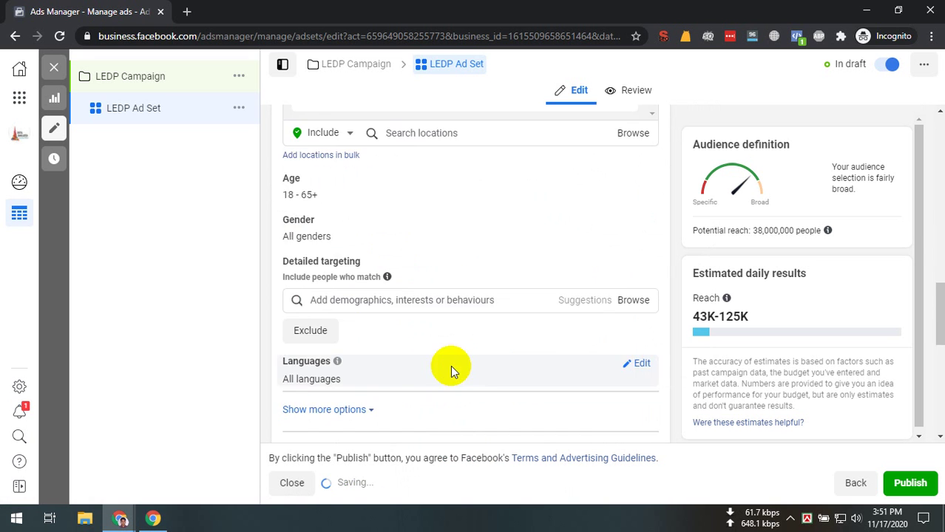
{"action": "scroll", "coordinate": [450, 365], "scroll_direction": "down", "scroll_amount": 5}
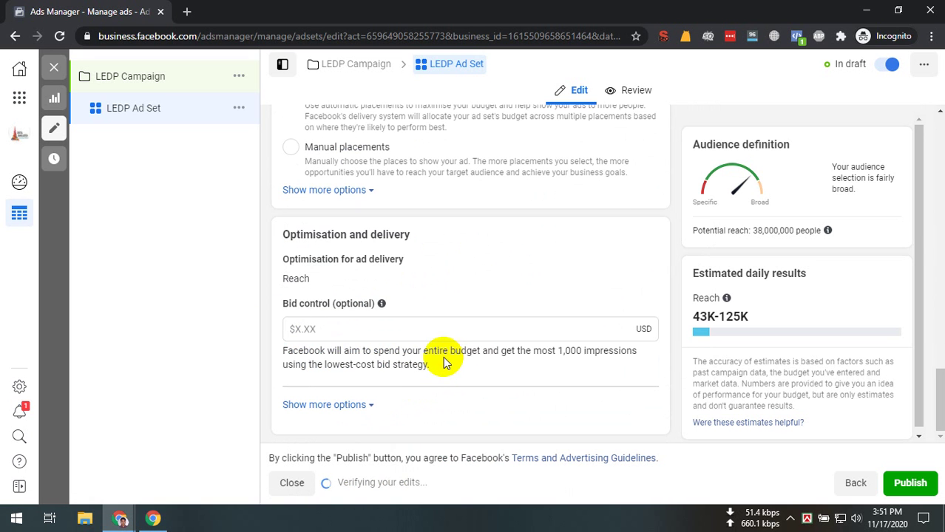
{"action": "left_click", "coordinate": [154, 69]}
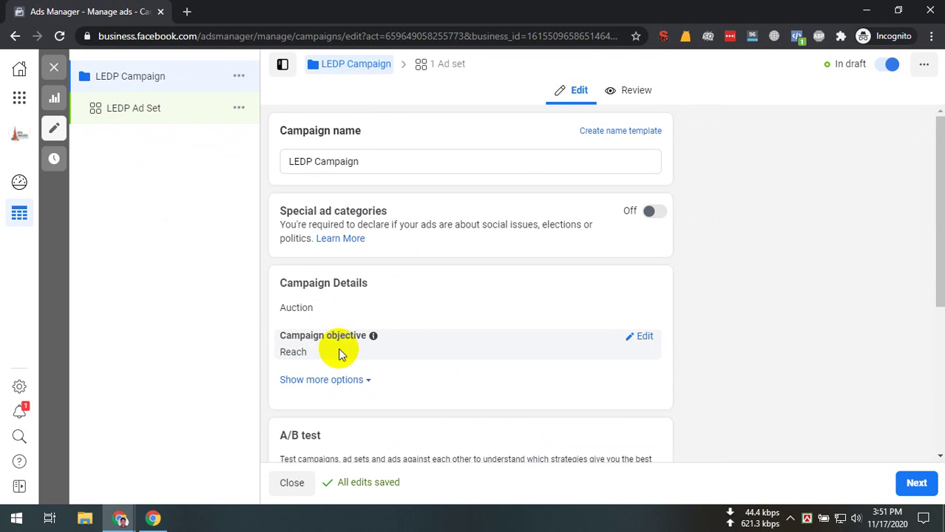
{"action": "left_click", "coordinate": [140, 110]}
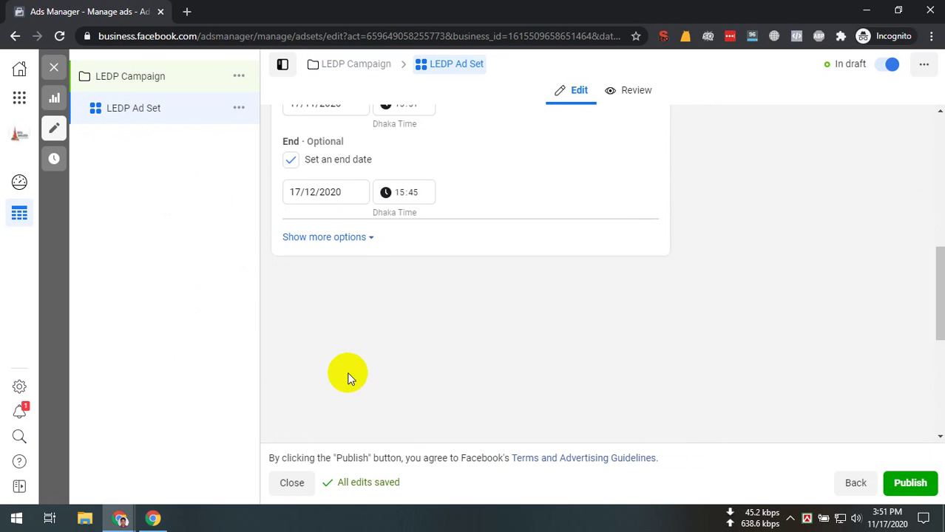
Expand the additional optimisation and delivery options of LEDP Ad Set and examine the bid control and frequency cap fields.
{"action": "scroll", "coordinate": [348, 310], "scroll_direction": "down", "scroll_amount": 10}
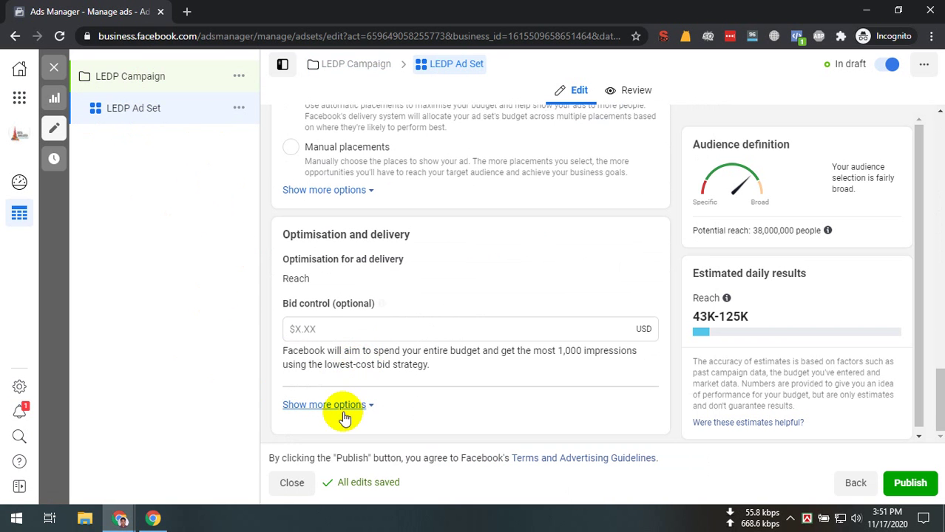
{"action": "left_click", "coordinate": [342, 411]}
{"action": "left_click_drag", "start_coordinate": [280, 232], "coordinate": [498, 233]}
{"action": "left_click", "coordinate": [399, 234]}
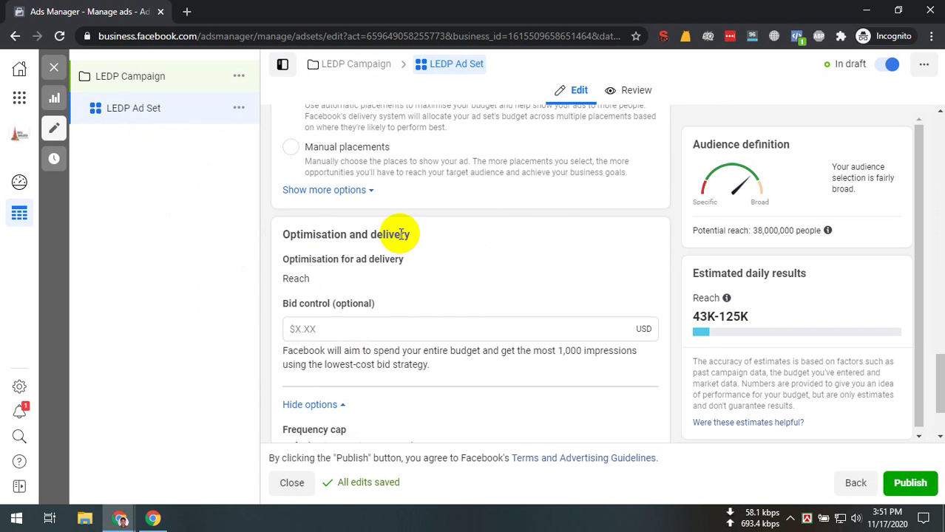
{"action": "scroll", "coordinate": [354, 327], "scroll_direction": "down", "scroll_amount": 1}
{"action": "left_click_drag", "start_coordinate": [346, 327], "coordinate": [291, 328]}
{"action": "left_click", "coordinate": [635, 329]}
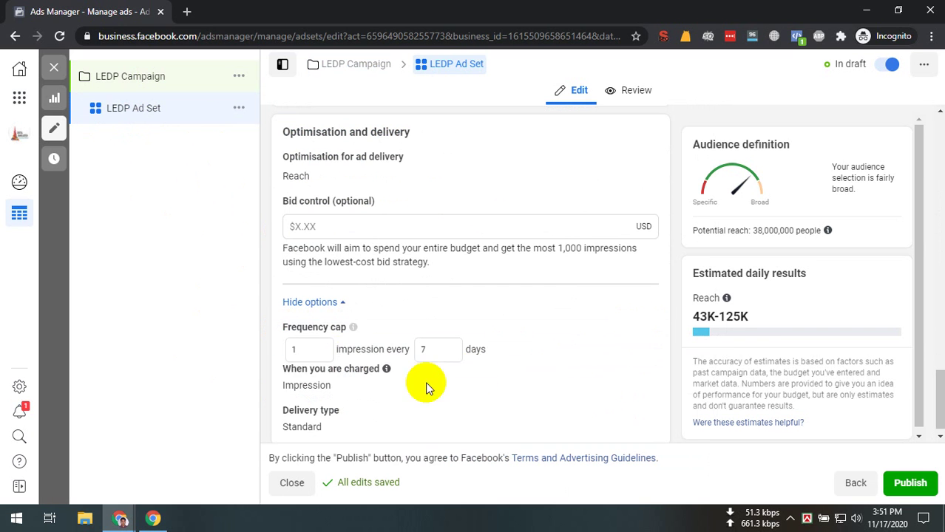
{"action": "left_click_drag", "start_coordinate": [336, 349], "coordinate": [401, 354]}
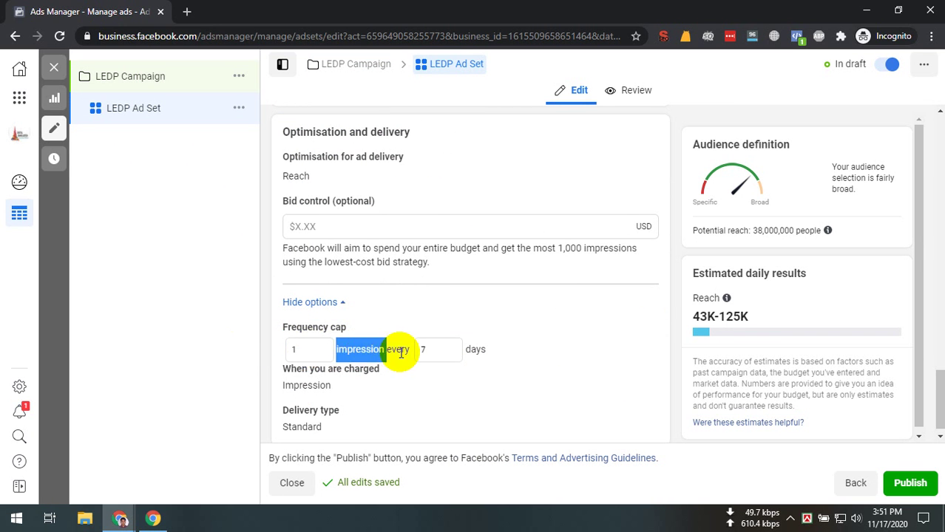
{"action": "left_click", "coordinate": [400, 352]}
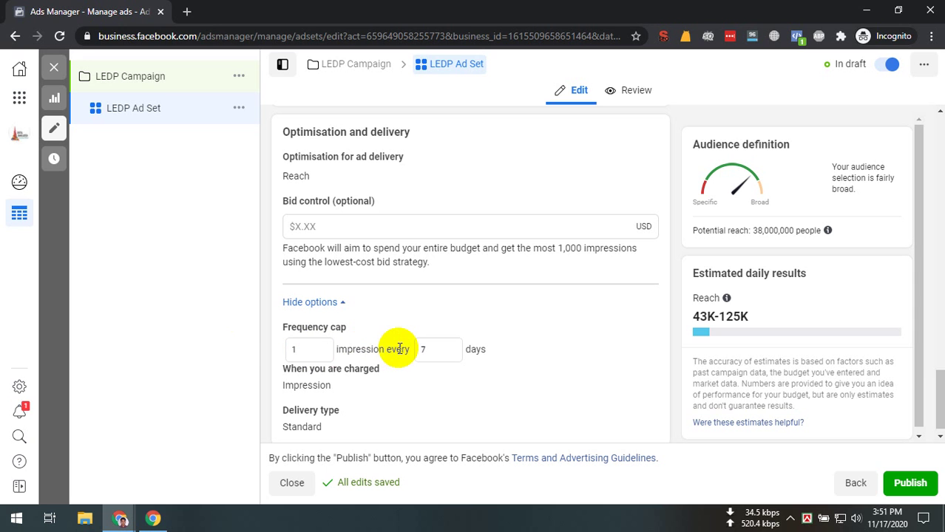
{"action": "left_click", "coordinate": [433, 349]}
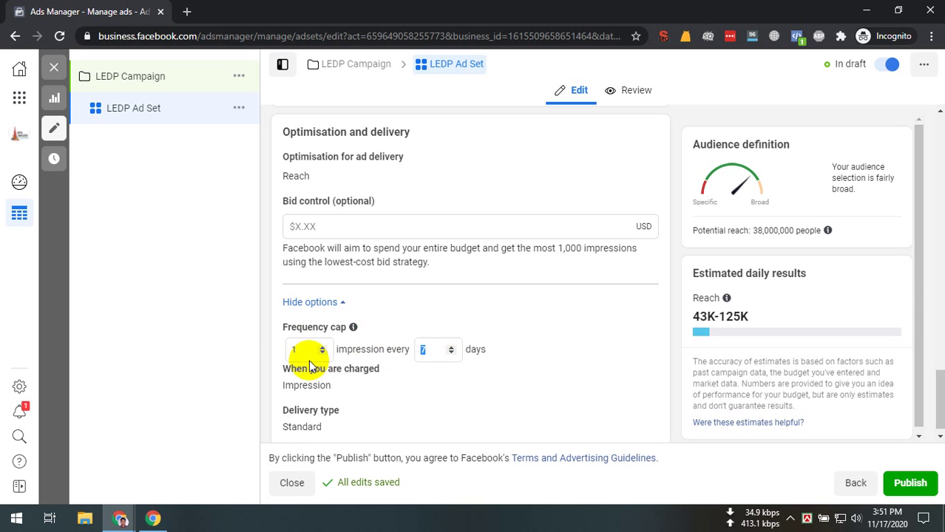
{"action": "key", "text": "shift+Tab"}
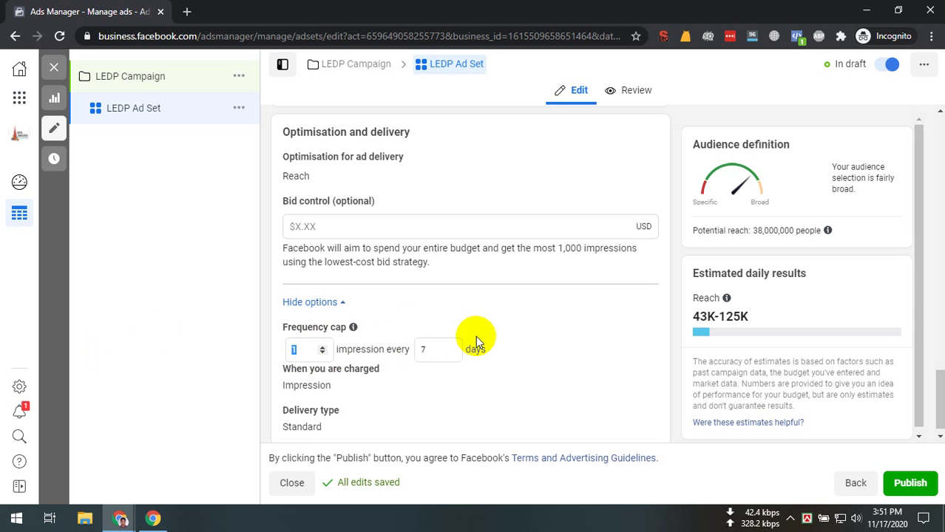
Set LEDP Ad Set's frequency cap to 2 impressions every 4 days.
{"action": "left_click", "coordinate": [440, 352]}
{"action": "double_click", "coordinate": [439, 354]}
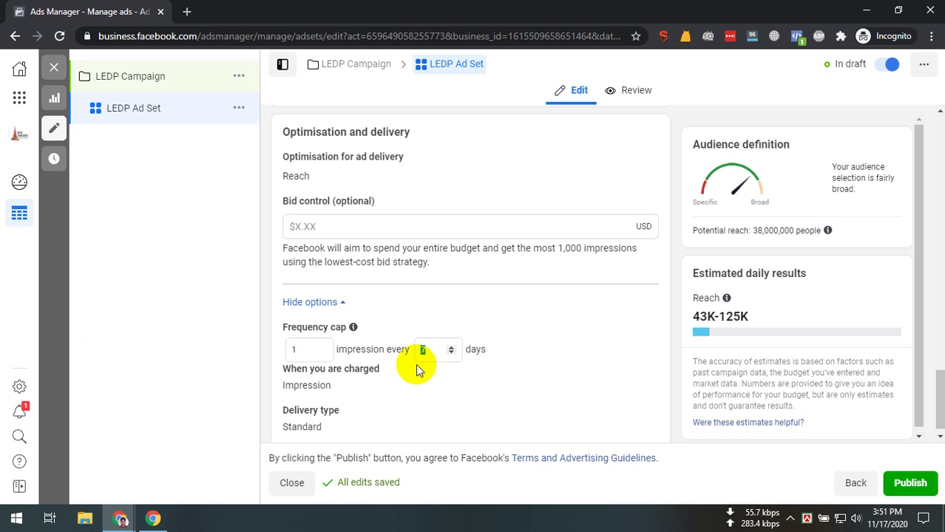
{"action": "type", "text": "12"}
{"action": "double_click", "coordinate": [427, 350]}
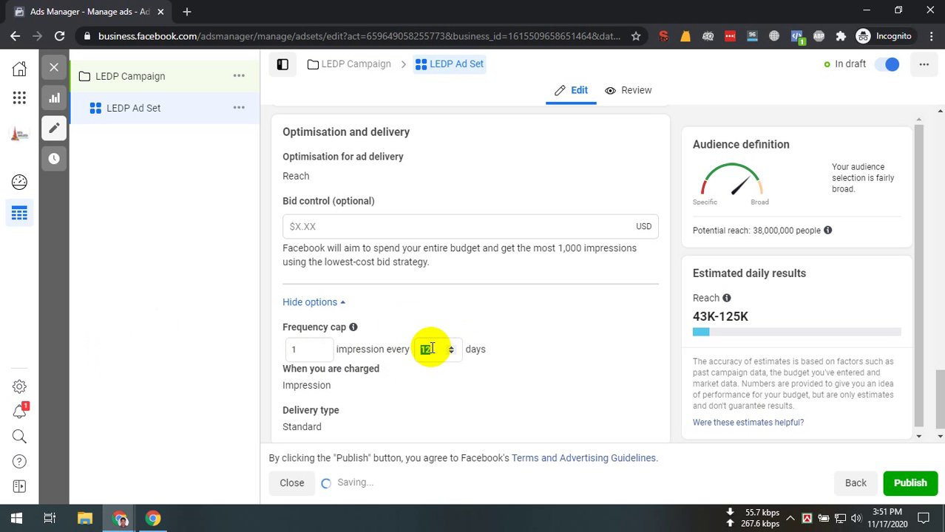
{"action": "type", "text": "4"}
{"action": "double_click", "coordinate": [293, 350]}
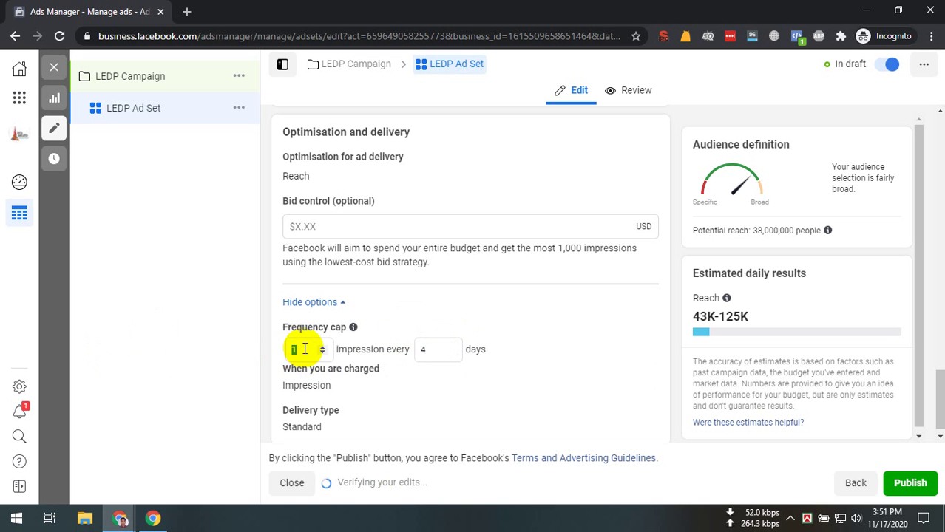
{"action": "type", "text": "2"}
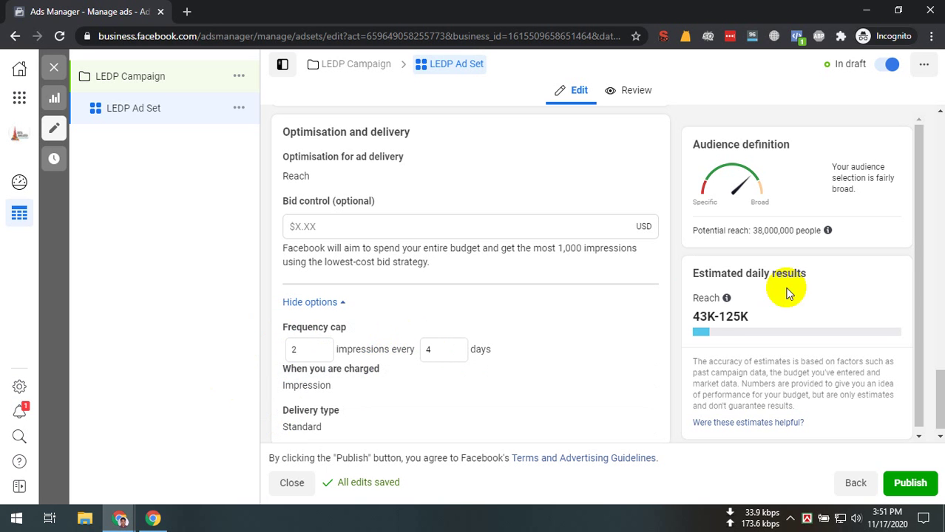
Check the estimated daily reach of LEDP Ad Set with the new frequency cap.
{"action": "triple_click", "coordinate": [721, 317]}
{"action": "left_click", "coordinate": [726, 317]}
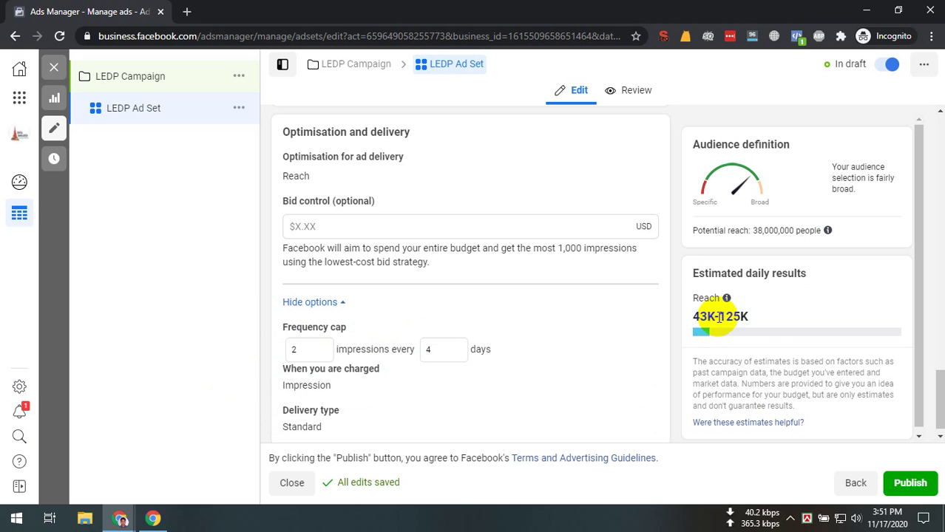
{"action": "double_click", "coordinate": [728, 317]}
{"action": "triple_click", "coordinate": [729, 317]}
{"action": "double_click", "coordinate": [731, 317]}
{"action": "left_click", "coordinate": [771, 339]}
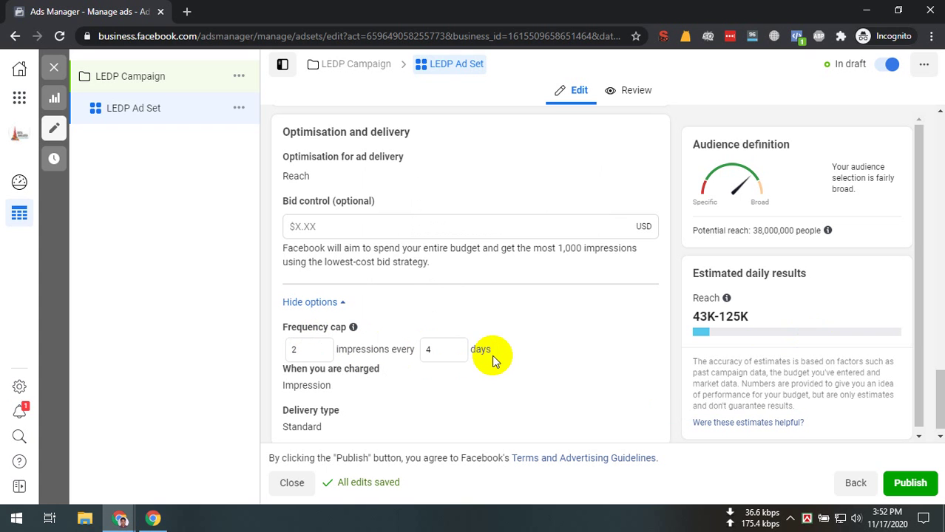
Change the campaign objective of LEDP Campaign to Traffic.
{"action": "left_click", "coordinate": [168, 83]}
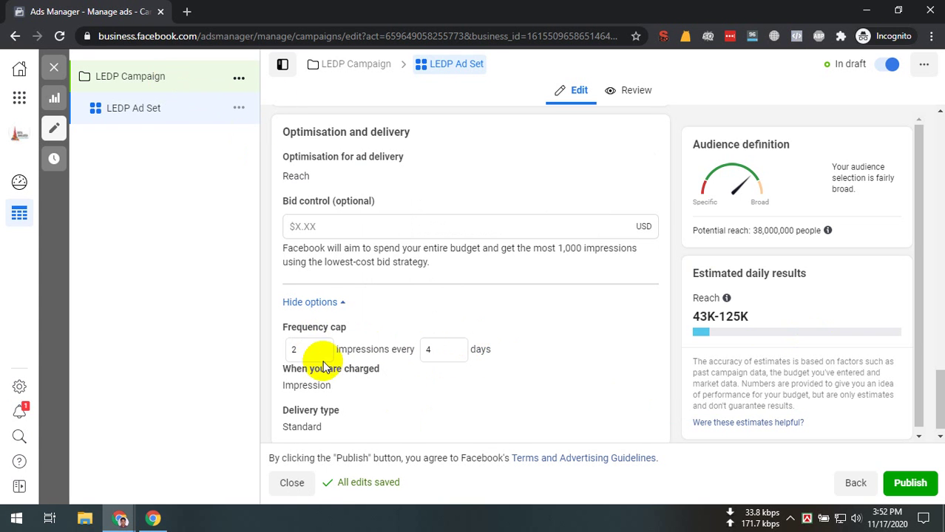
{"action": "left_click", "coordinate": [637, 336]}
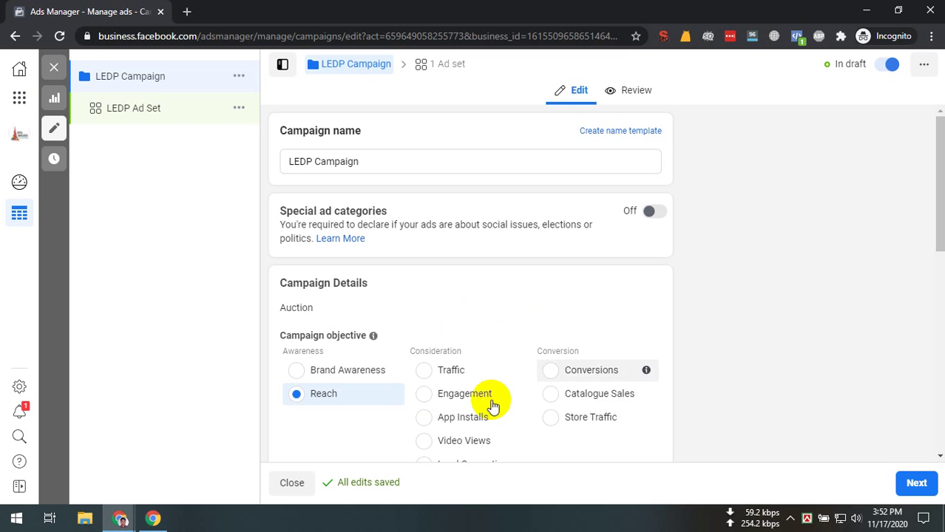
{"action": "left_click", "coordinate": [444, 370]}
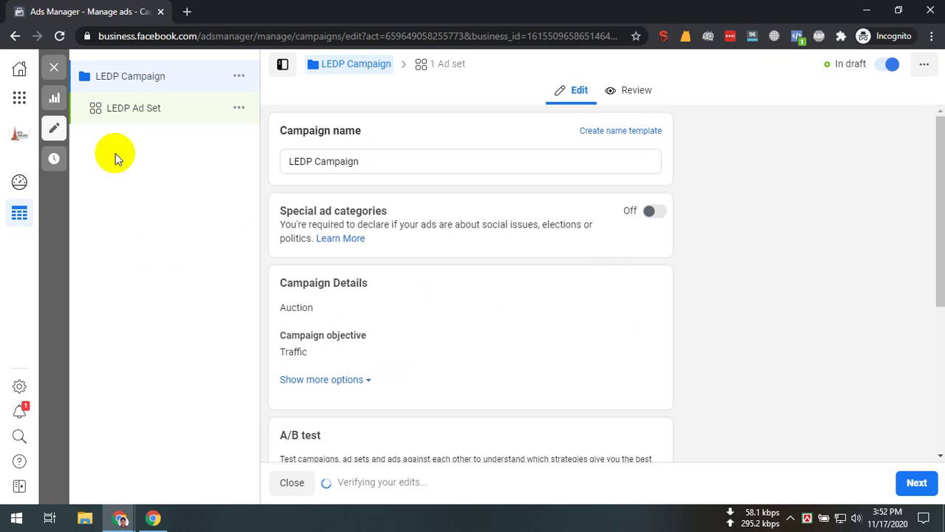
Return to LEDP Ad Set and examine the available choices for ad delivery optimisation under the Traffic objective.
{"action": "left_click", "coordinate": [132, 108]}
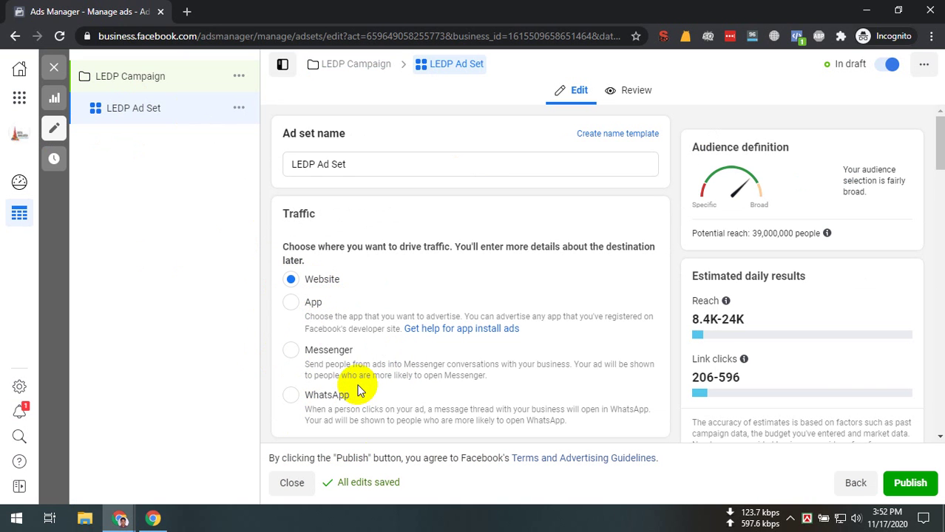
{"action": "scroll", "coordinate": [364, 384], "scroll_direction": "down", "scroll_amount": 15}
{"action": "scroll", "coordinate": [365, 384], "scroll_direction": "down", "scroll_amount": 10}
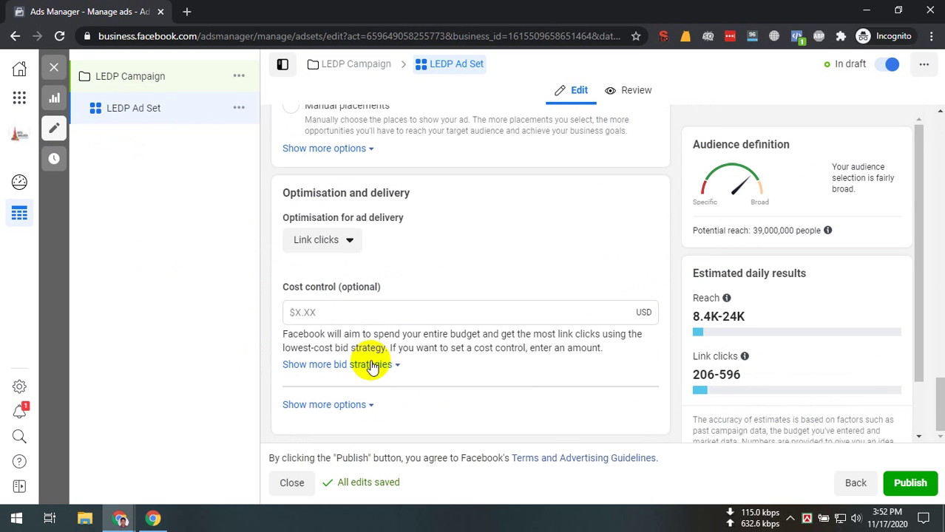
{"action": "left_click_drag", "start_coordinate": [294, 217], "coordinate": [403, 218]}
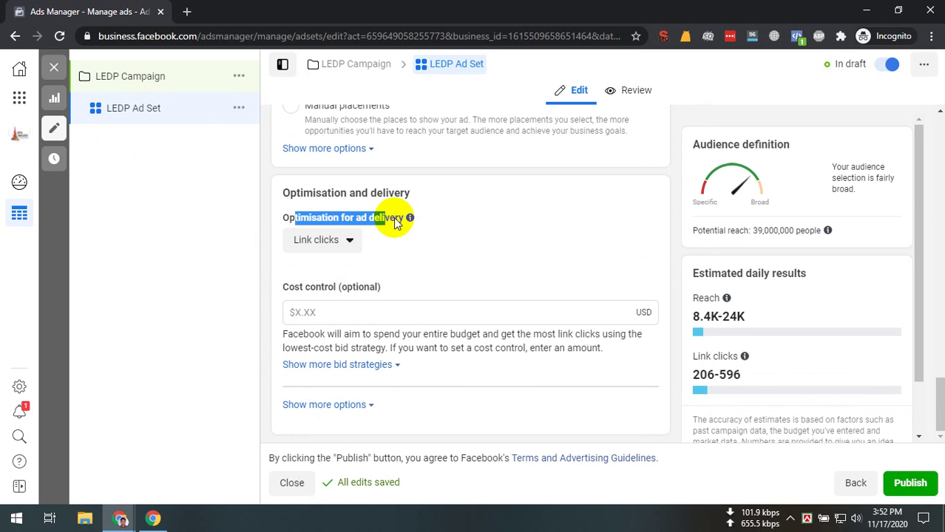
{"action": "left_click", "coordinate": [318, 244]}
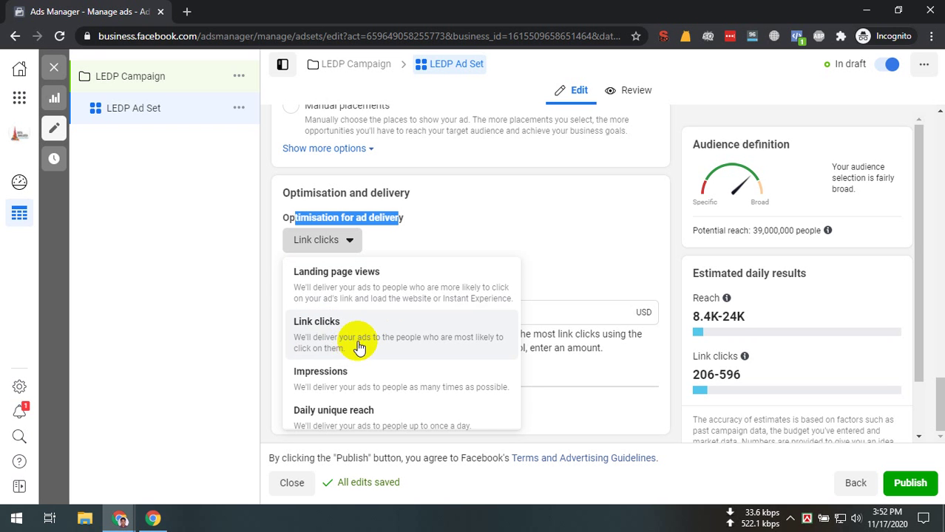
{"action": "scroll", "coordinate": [385, 408], "scroll_direction": "down", "scroll_amount": 1}
{"action": "scroll", "coordinate": [384, 408], "scroll_direction": "up", "scroll_amount": 1}
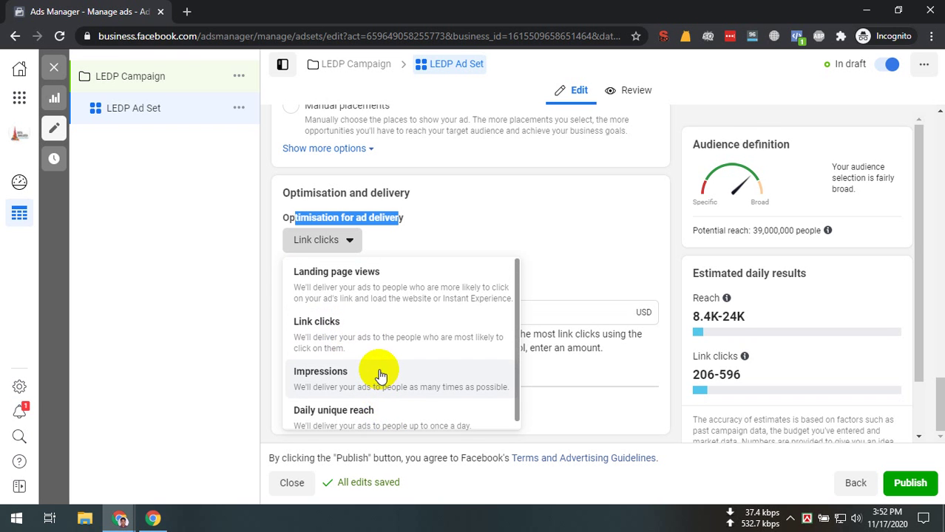
Switch to the Google Meet call, admit the waiting participant, and return to Ads Manager.
{"action": "key", "text": "alt+Tab"}
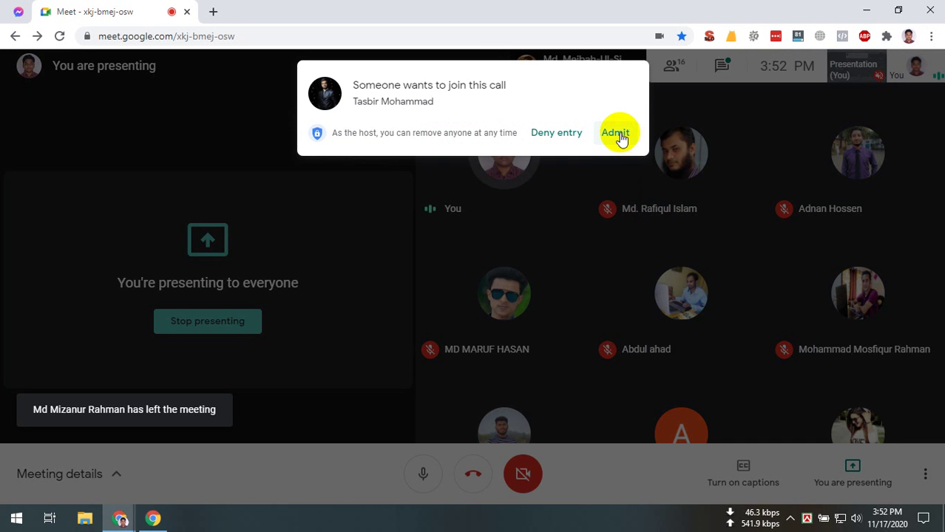
{"action": "left_click", "coordinate": [616, 138]}
{"action": "mouse_move", "coordinate": [152, 518]}
{"action": "left_click", "coordinate": [226, 454]}
Set the ad delivery optimisation of LEDP Ad Set to Daily unique reach and check the estimated daily reach.
{"action": "scroll", "coordinate": [394, 374], "scroll_direction": "down", "scroll_amount": 1}
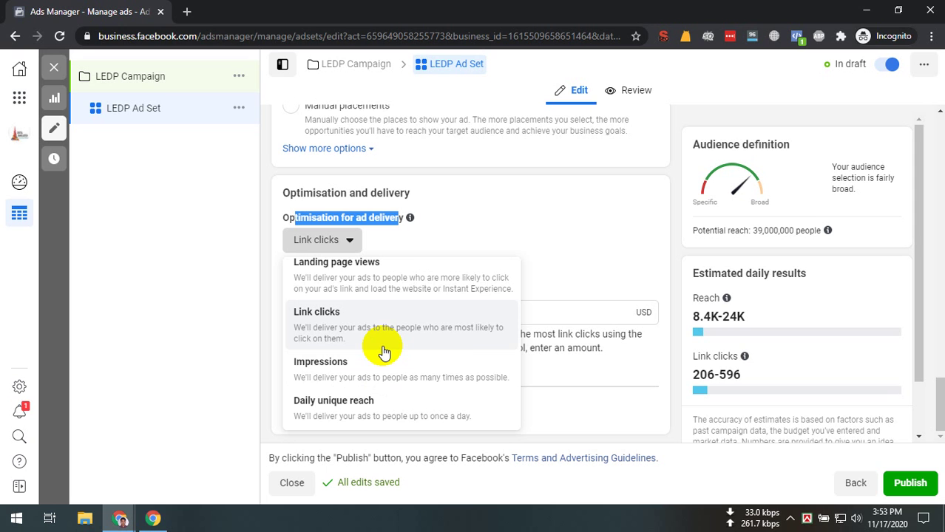
{"action": "scroll", "coordinate": [393, 279], "scroll_direction": "up", "scroll_amount": 1}
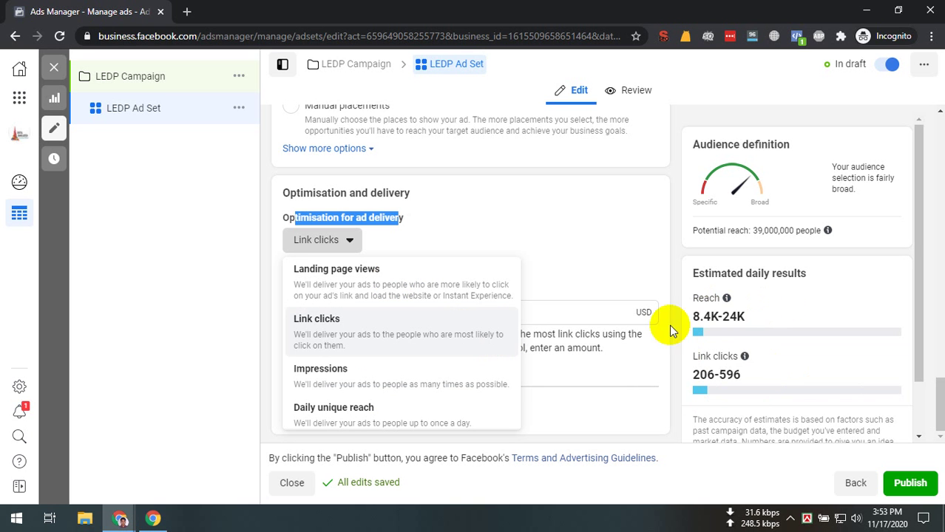
{"action": "scroll", "coordinate": [335, 396], "scroll_direction": "down", "scroll_amount": 1}
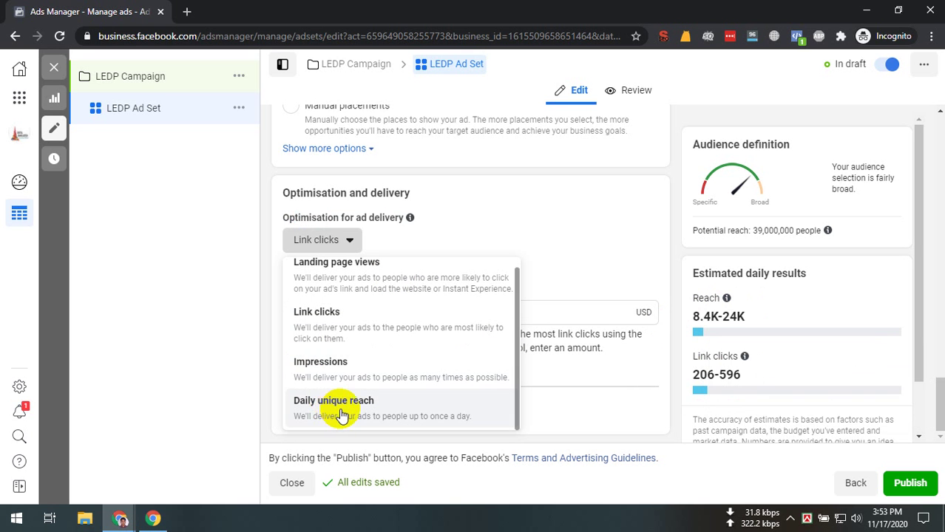
{"action": "left_click", "coordinate": [341, 416]}
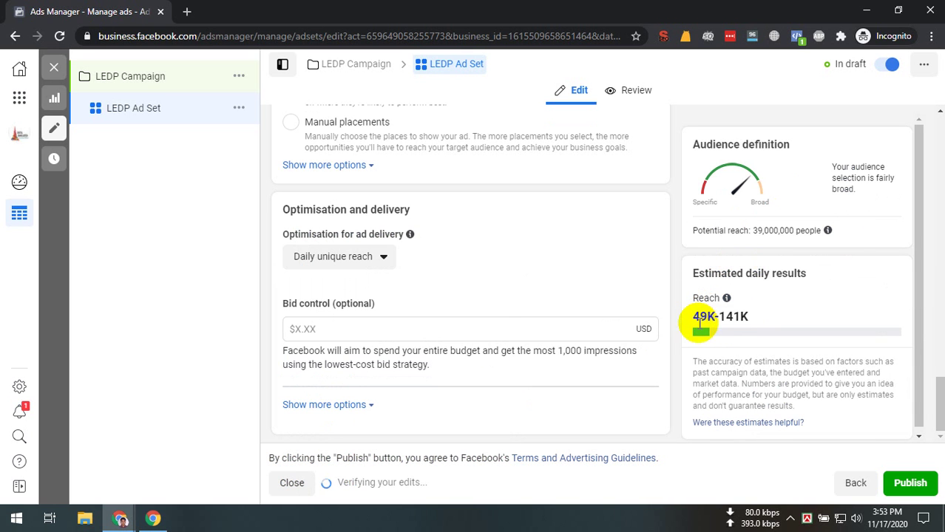
{"action": "left_click_drag", "start_coordinate": [699, 324], "coordinate": [740, 318]}
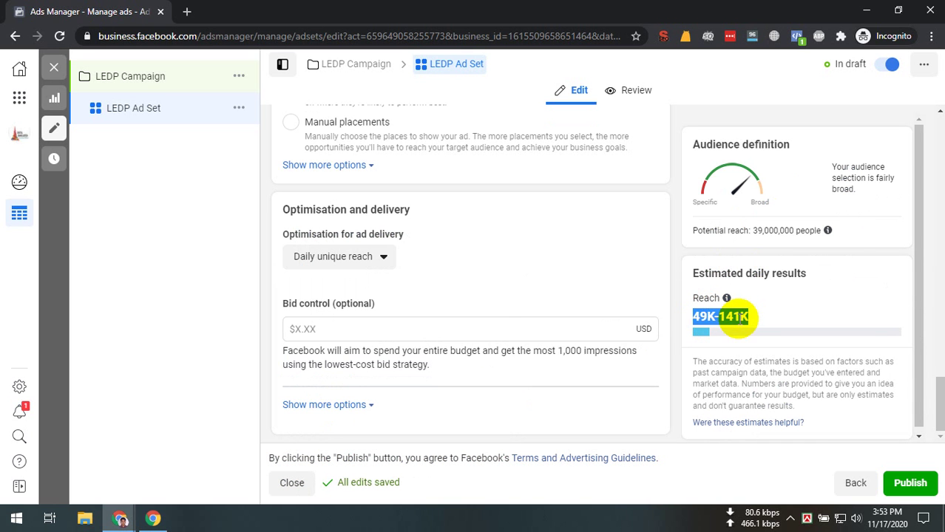
{"action": "left_click", "coordinate": [751, 316]}
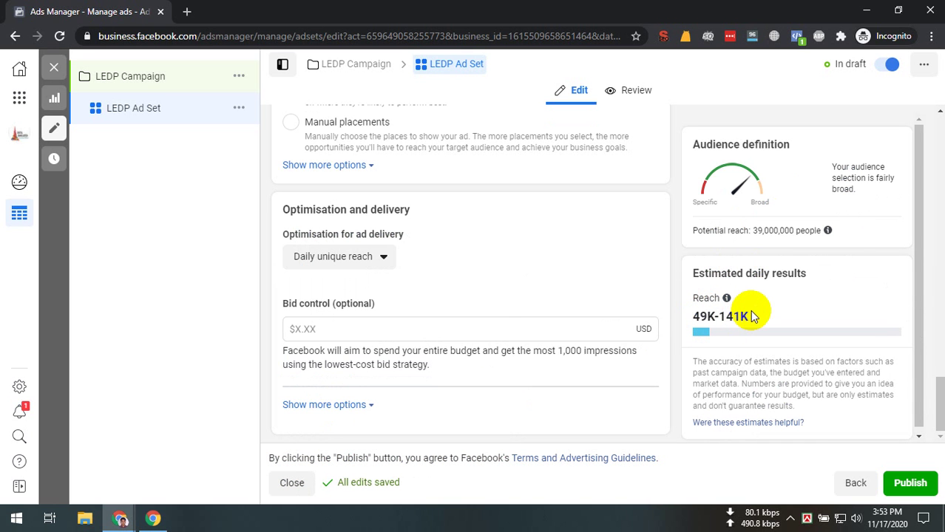
Switch the ad delivery optimisation to Impressions and compare the estimated daily reach.
{"action": "left_click", "coordinate": [373, 258]}
{"action": "left_click", "coordinate": [362, 392]}
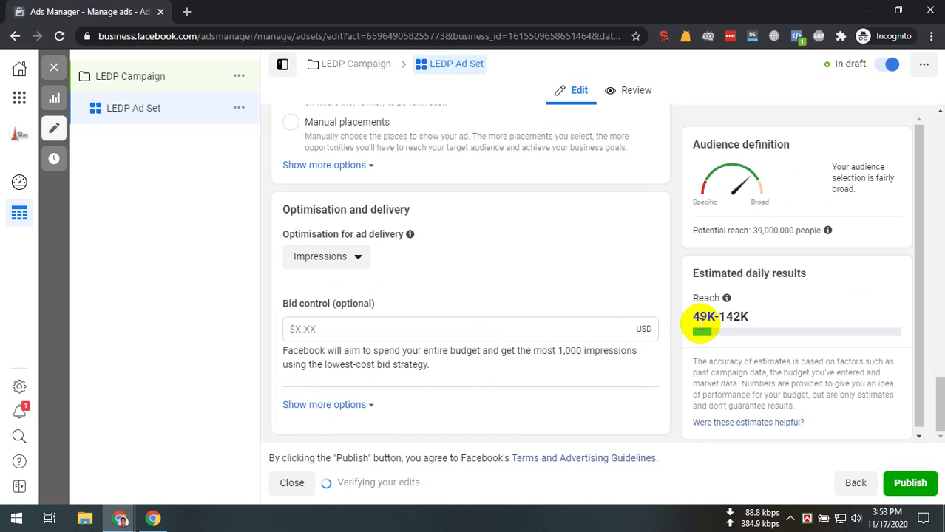
{"action": "mouse_move", "coordinate": [702, 324]}
{"action": "left_mouse_down"}
{"action": "mouse_move", "coordinate": [743, 318]}
{"action": "mouse_move", "coordinate": [719, 316]}
{"action": "left_mouse_up"}
{"action": "left_click", "coordinate": [744, 316]}
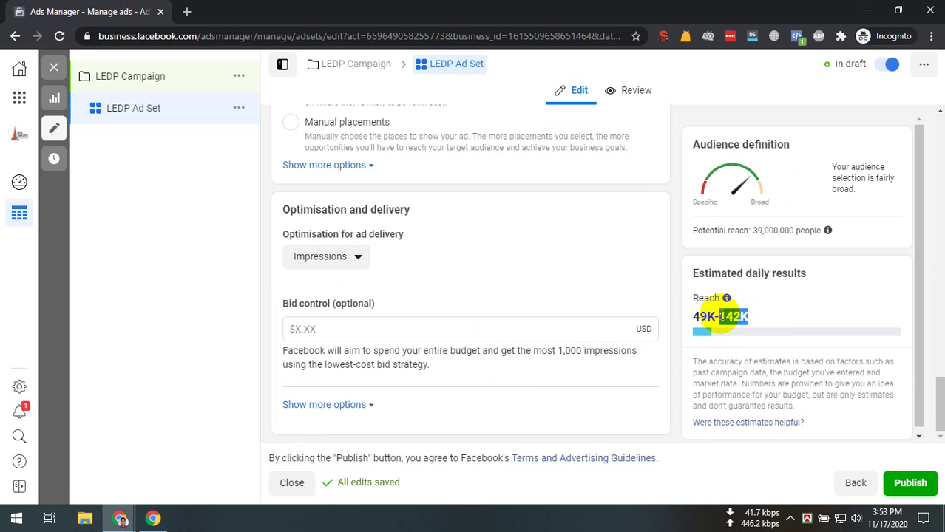
Switch the ad delivery optimisation to Link clicks and check the estimated daily results.
{"action": "left_click", "coordinate": [368, 258]}
{"action": "left_click", "coordinate": [358, 340]}
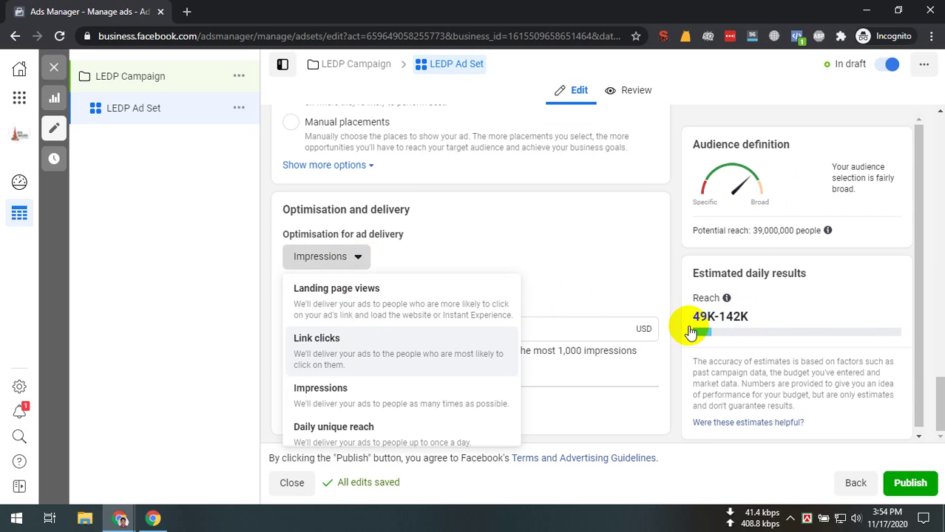
{"action": "mouse_move", "coordinate": [721, 312]}
{"action": "left_mouse_down"}
{"action": "mouse_move", "coordinate": [700, 312]}
{"action": "mouse_move", "coordinate": [738, 316]}
{"action": "left_mouse_up"}
{"action": "triple_click", "coordinate": [731, 315]}
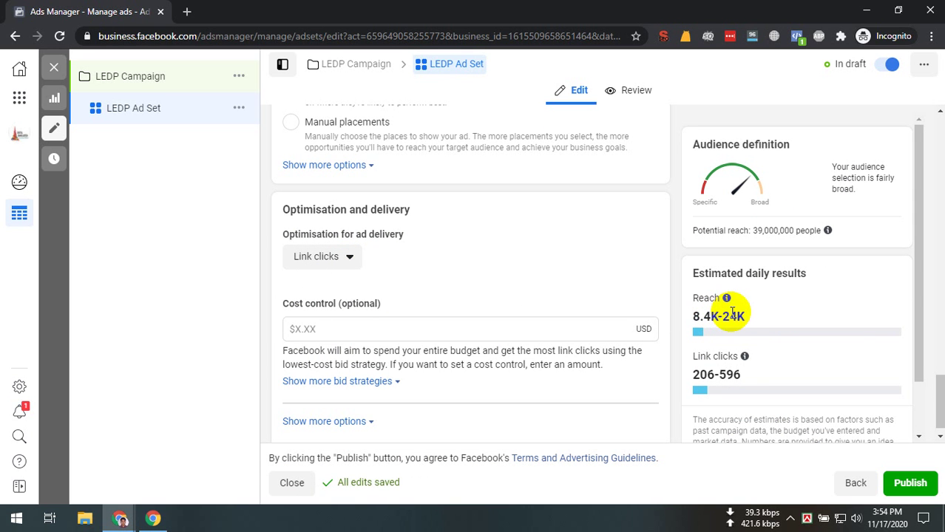
Set the ad delivery optimisation of LEDP Ad Set to Landing page views and check the estimated reach.
{"action": "left_click", "coordinate": [317, 257]}
{"action": "left_click", "coordinate": [522, 317]}
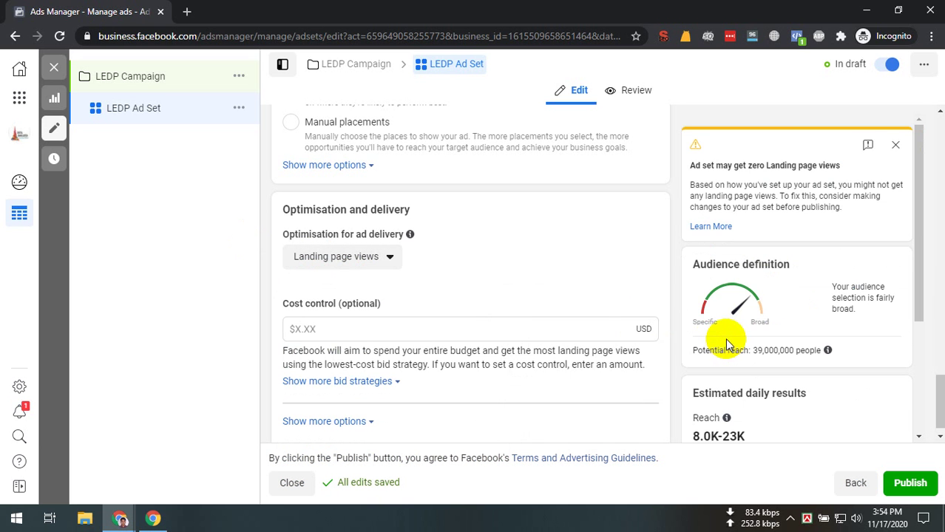
{"action": "scroll", "coordinate": [724, 338], "scroll_direction": "down", "scroll_amount": 2}
{"action": "triple_click", "coordinate": [707, 295]}
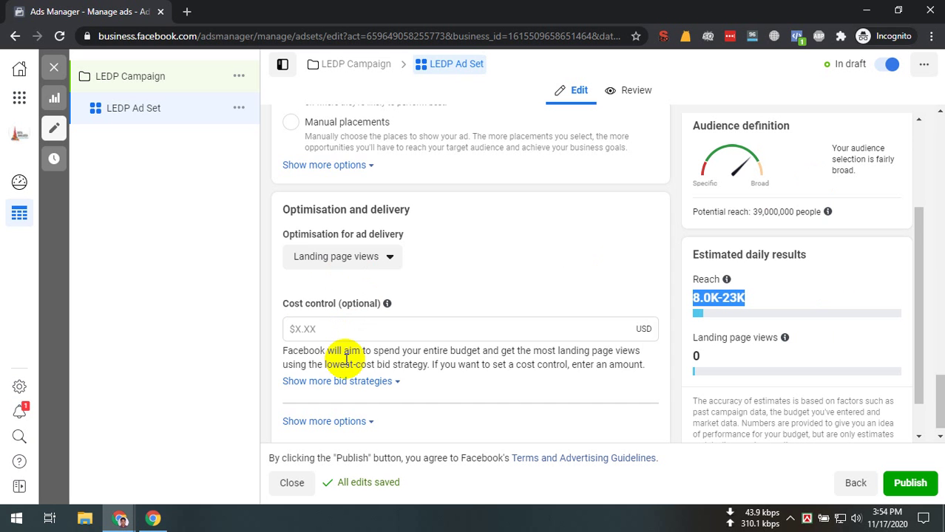
Review the ad set's traffic destination options and the estimated daily landing page views.
{"action": "scroll", "coordinate": [462, 244], "scroll_direction": "up", "scroll_amount": 20}
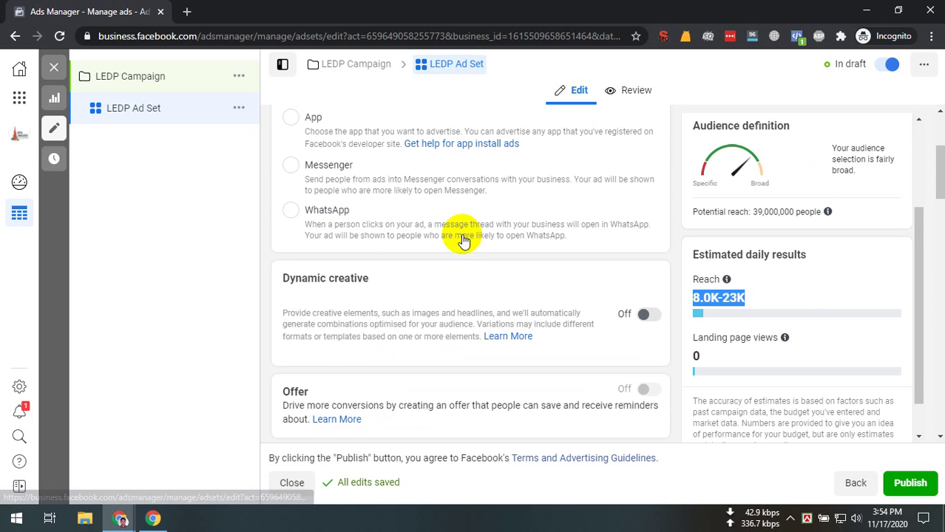
{"action": "scroll", "coordinate": [392, 230], "scroll_direction": "up", "scroll_amount": 3}
{"action": "scroll", "coordinate": [340, 255], "scroll_direction": "down", "scroll_amount": 3}
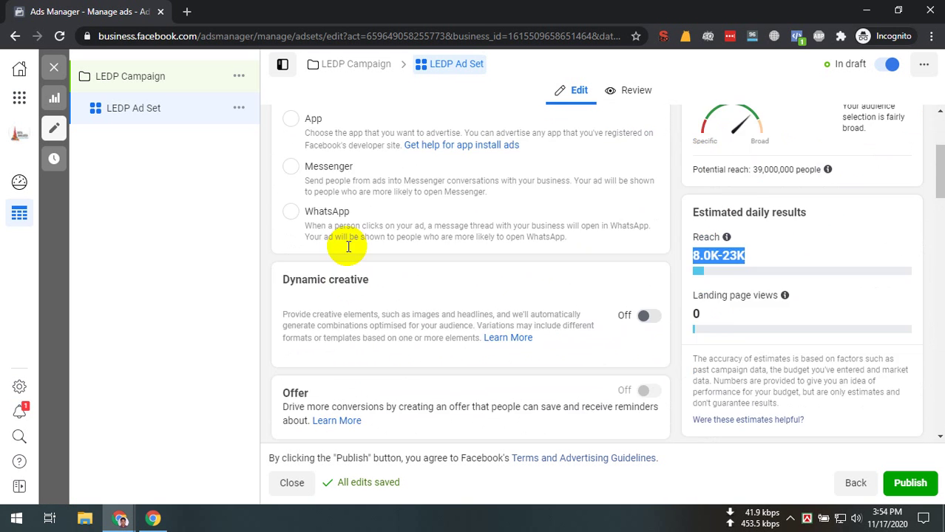
{"action": "scroll", "coordinate": [348, 246], "scroll_direction": "down", "scroll_amount": 12}
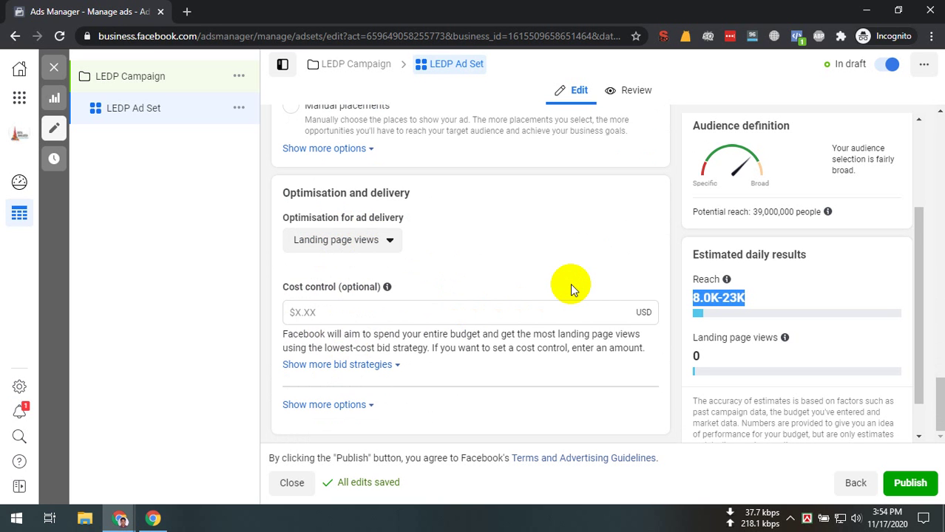
{"action": "double_click", "coordinate": [698, 357]}
{"action": "left_click", "coordinate": [499, 238]}
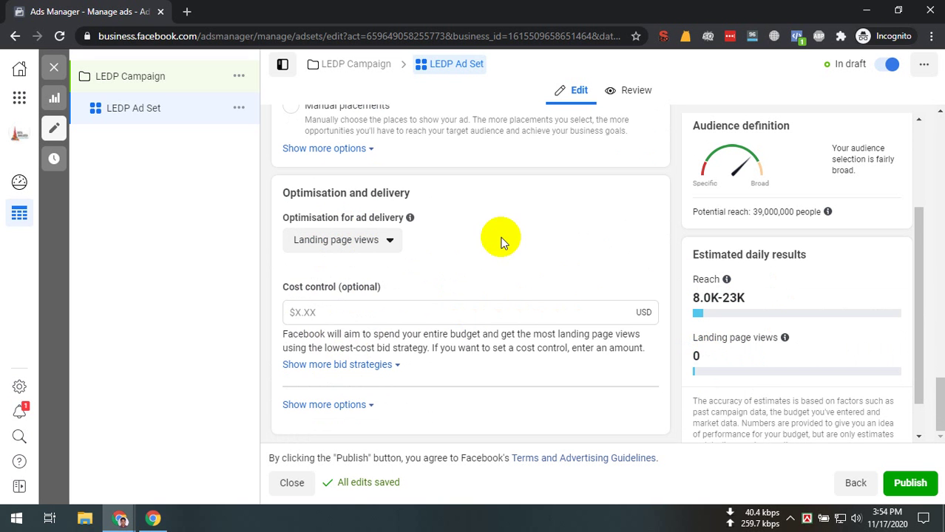
Set the daily budget of LEDP Ad Set to $100.00 and check the estimated landing page views.
{"action": "scroll", "coordinate": [554, 257], "scroll_direction": "up", "scroll_amount": 10}
{"action": "scroll", "coordinate": [563, 299], "scroll_direction": "up", "scroll_amount": 6}
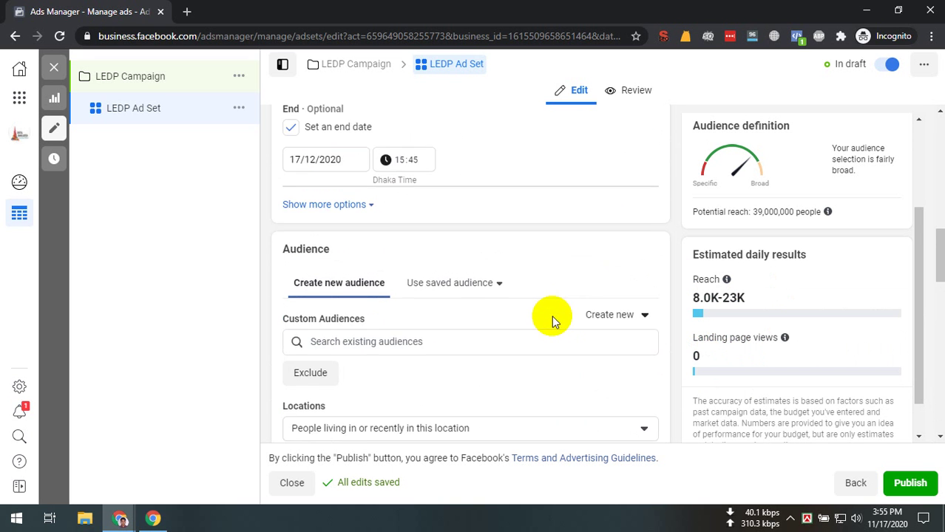
{"action": "left_click", "coordinate": [544, 215]}
{"action": "key", "text": "ctrl+a"}
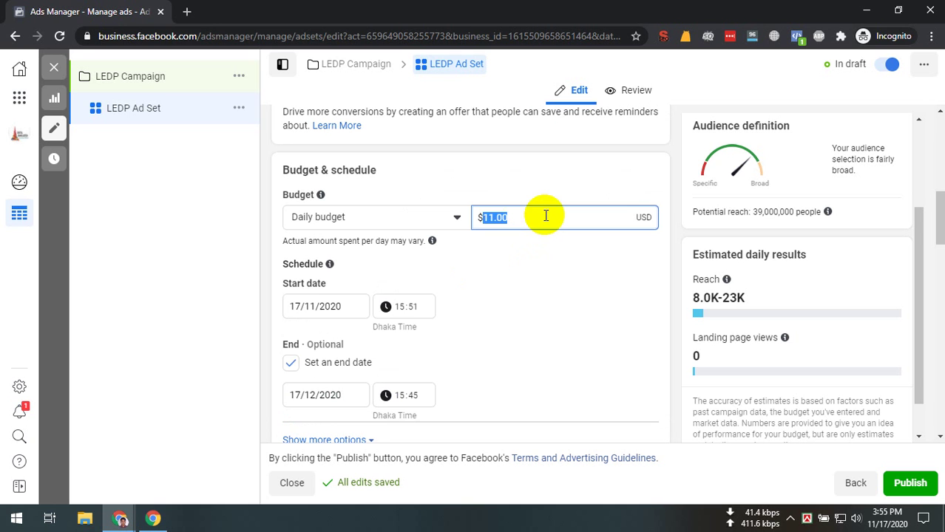
{"action": "type", "text": "11.00"}
{"action": "key", "text": "ctrl+a"}
{"action": "type", "text": "100"}
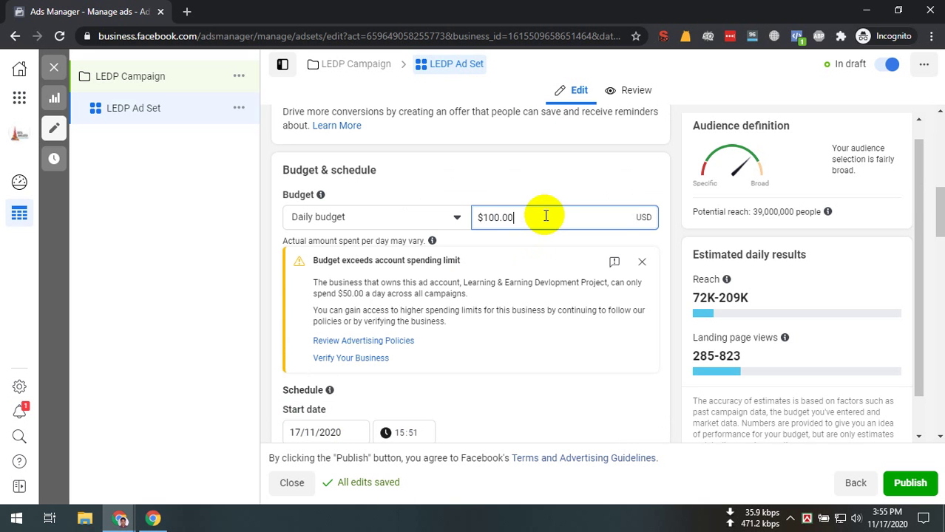
{"action": "left_click_drag", "start_coordinate": [741, 355], "coordinate": [693, 356]}
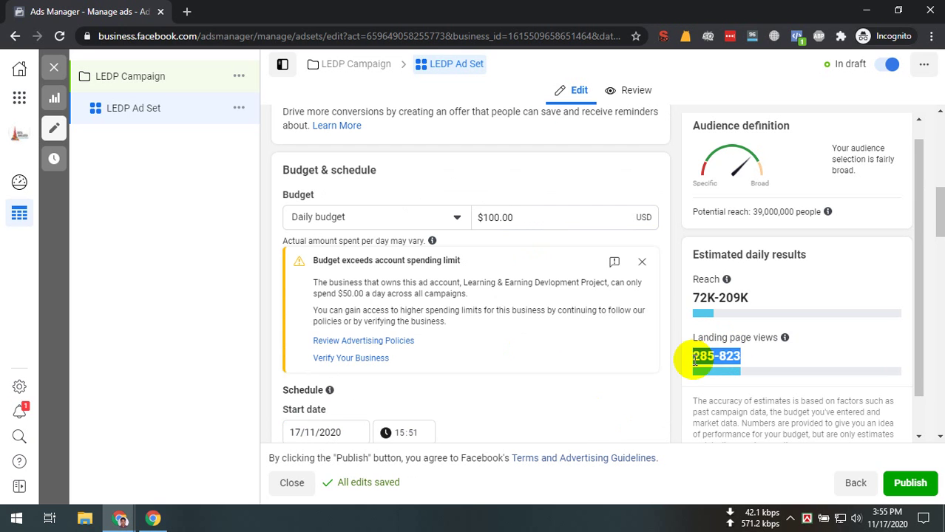
Dismiss the spending limit notice and set the ad set's daily budget to $50.00.
{"action": "left_click", "coordinate": [642, 262]}
{"action": "double_click", "coordinate": [535, 218]}
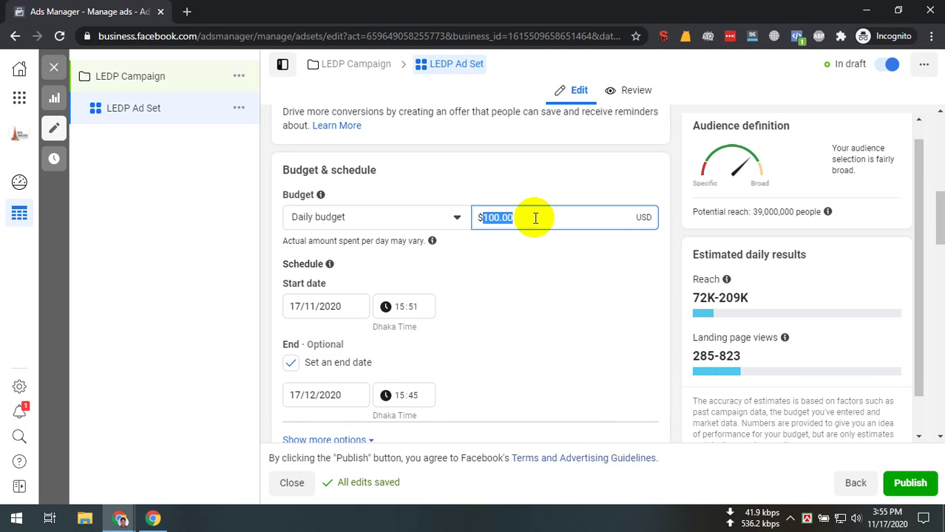
{"action": "type", "text": "50.00"}
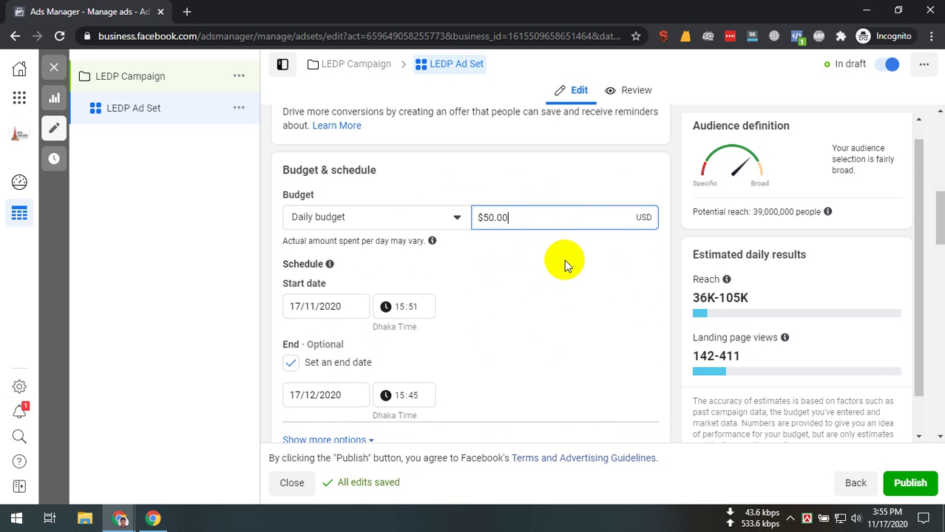
Set the daily budget to $80.00 and dismiss the spending limit notice.
{"action": "double_click", "coordinate": [564, 217]}
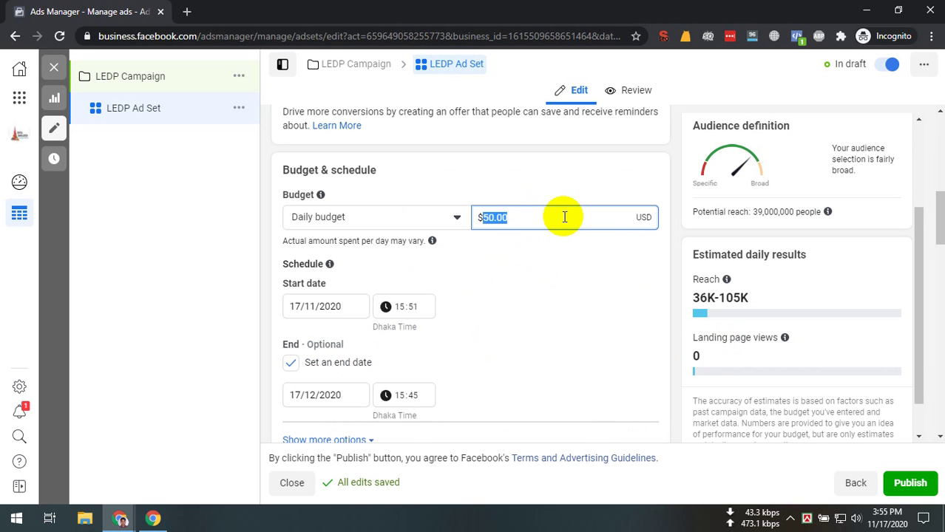
{"action": "type", "text": "8"}
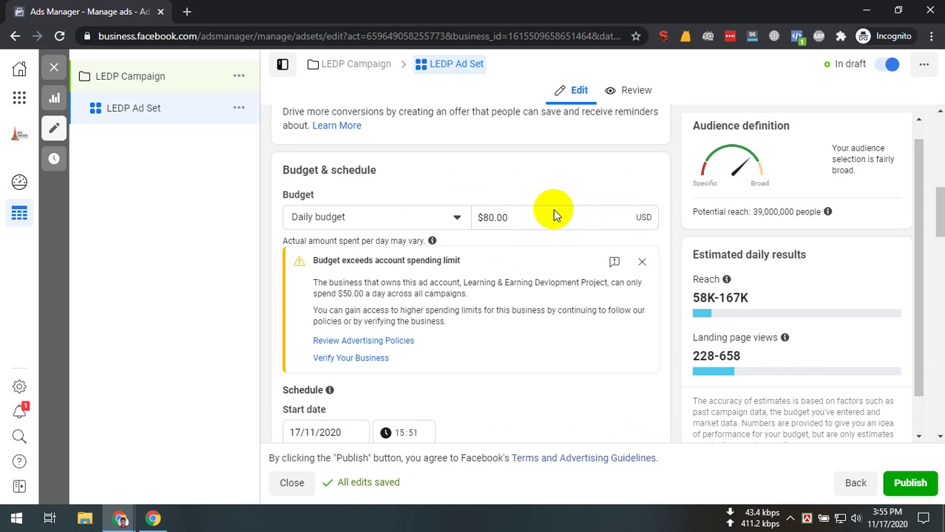
{"action": "double_click", "coordinate": [551, 212]}
{"action": "left_click", "coordinate": [642, 261]}
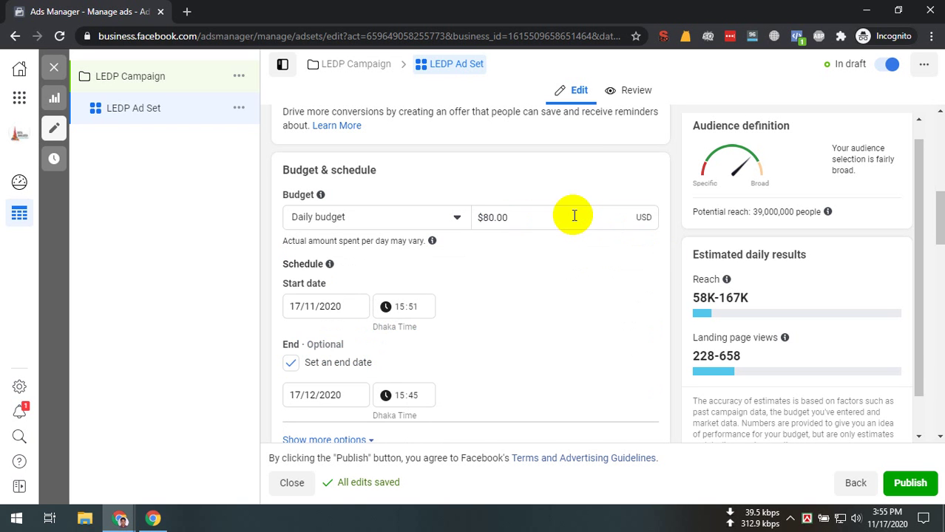
Set the daily budget of LEDP Ad Set to $10.00.
{"action": "double_click", "coordinate": [574, 215]}
{"action": "type", "text": "10"}
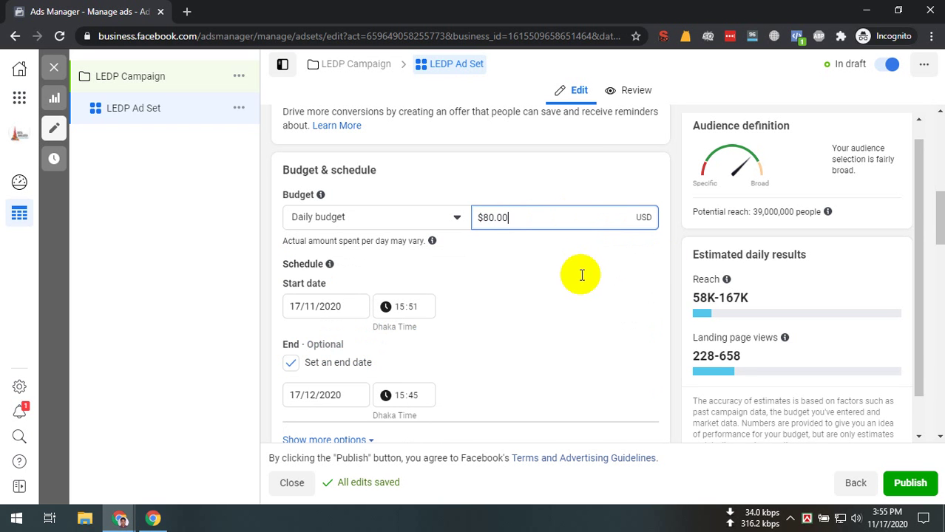
{"action": "scroll", "coordinate": [624, 350], "scroll_direction": "down", "scroll_amount": 15}
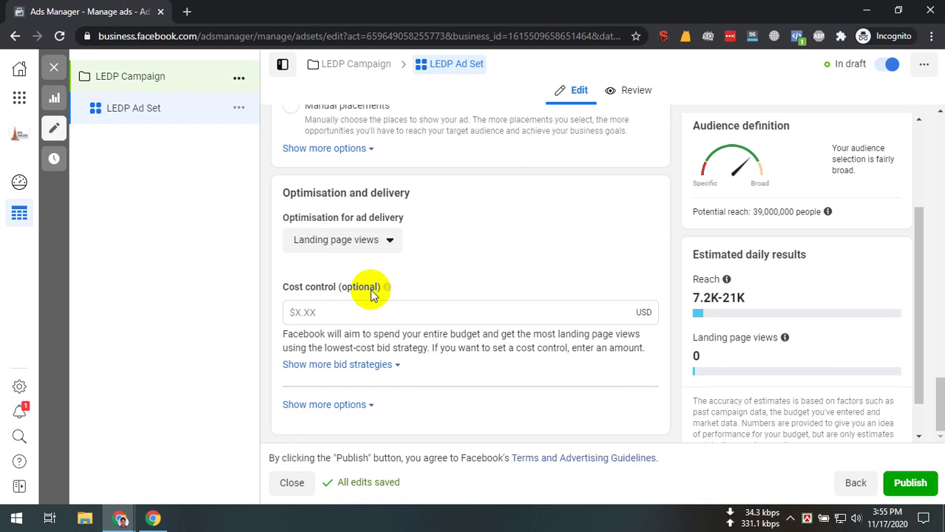
Change the LEDP Campaign objective to App Installs and accept the resulting settings change.
{"action": "left_click", "coordinate": [174, 80]}
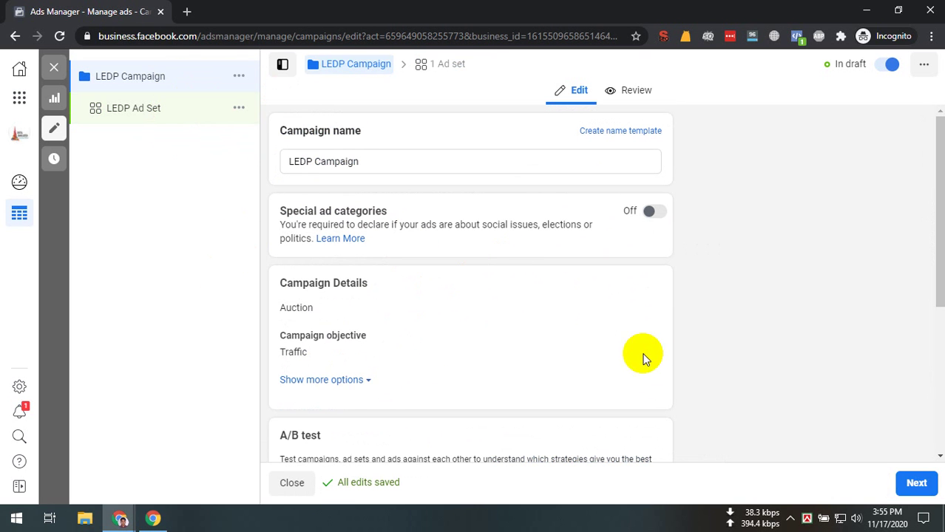
{"action": "left_click", "coordinate": [640, 337]}
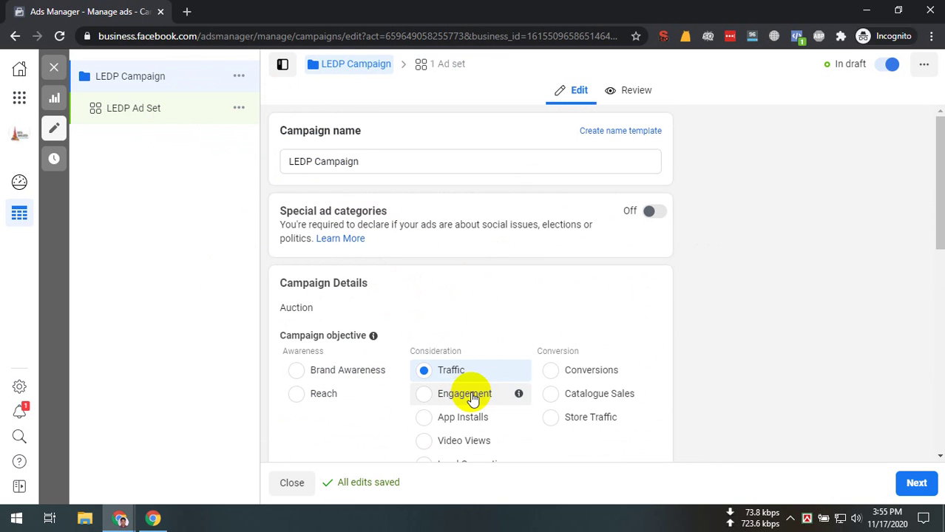
{"action": "scroll", "coordinate": [466, 392], "scroll_direction": "down", "scroll_amount": 1}
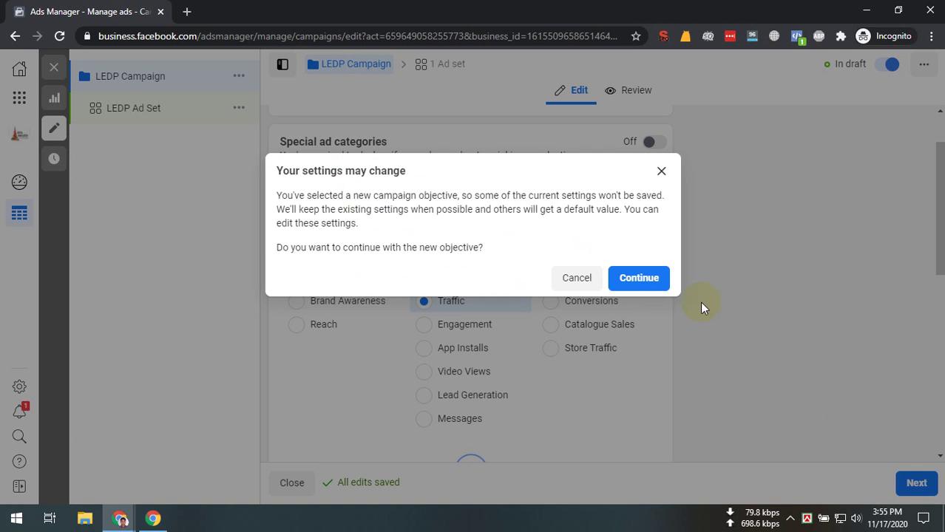
{"action": "left_click", "coordinate": [637, 277]}
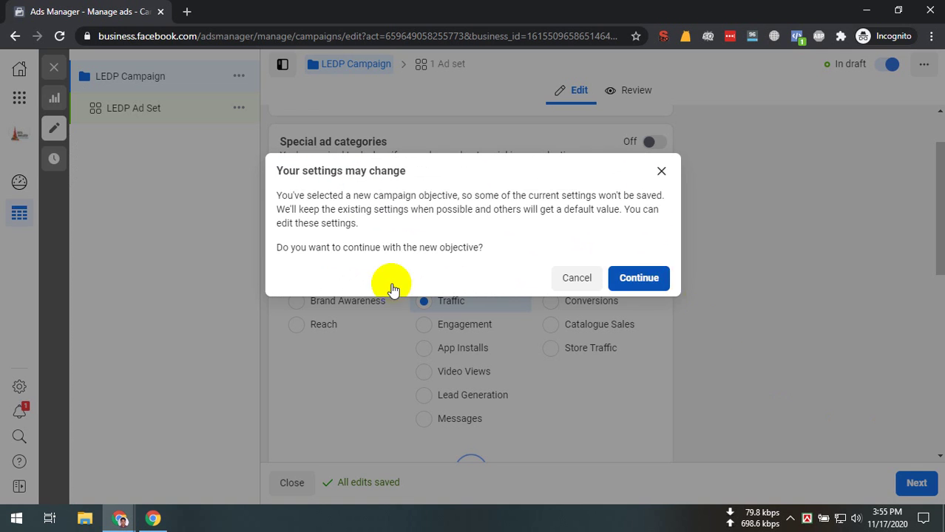
Open LEDP Ad Set and review the app store platforms available for the promoted app.
{"action": "left_click", "coordinate": [121, 111]}
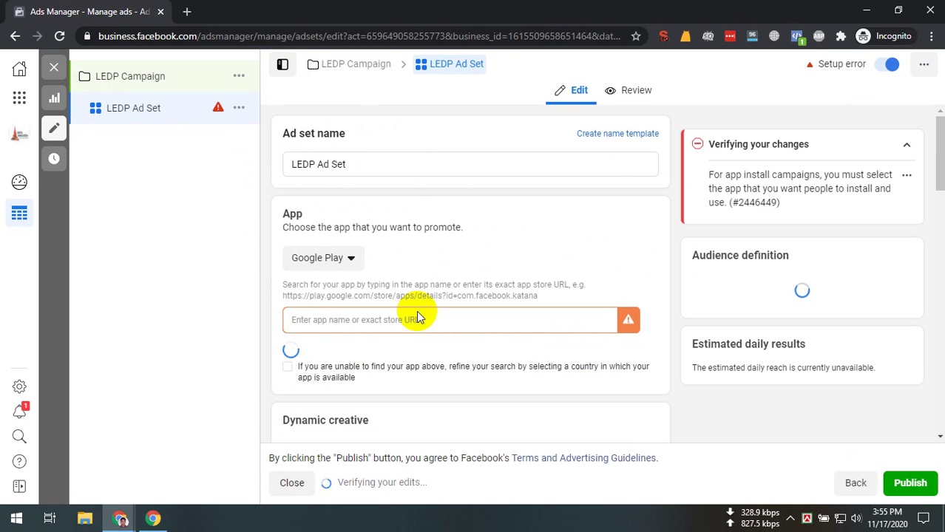
{"action": "left_click", "coordinate": [339, 259]}
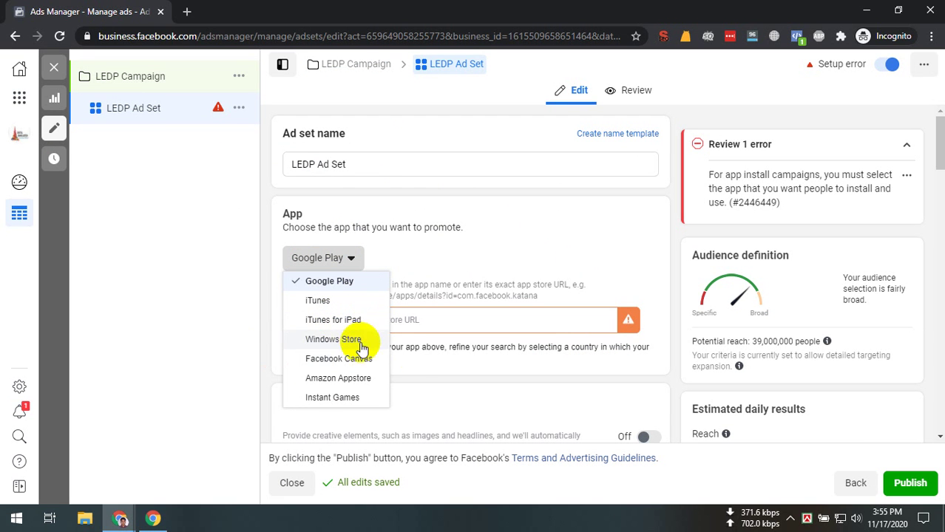
{"action": "left_click", "coordinate": [466, 321]}
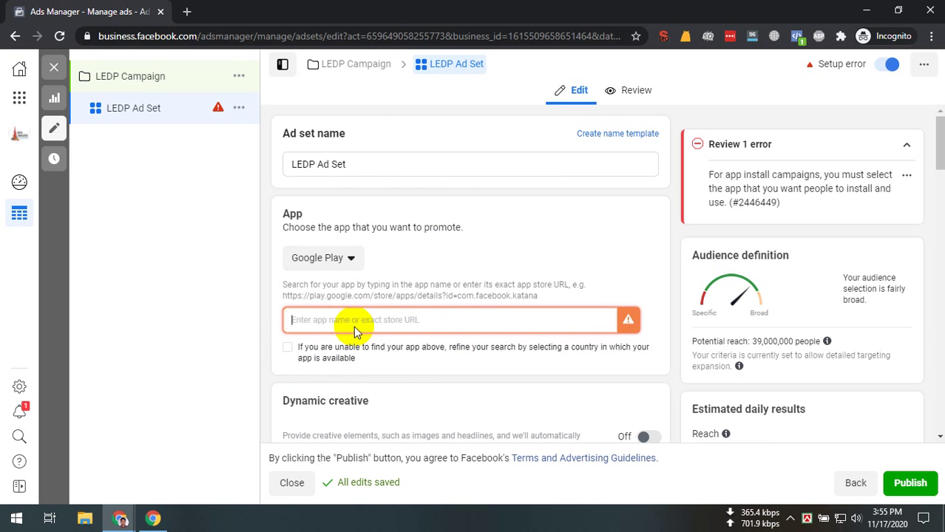
Review the ad delivery optimisation choices for app installs and set the optimisation to App events.
{"action": "scroll", "coordinate": [421, 324], "scroll_direction": "down", "scroll_amount": 15}
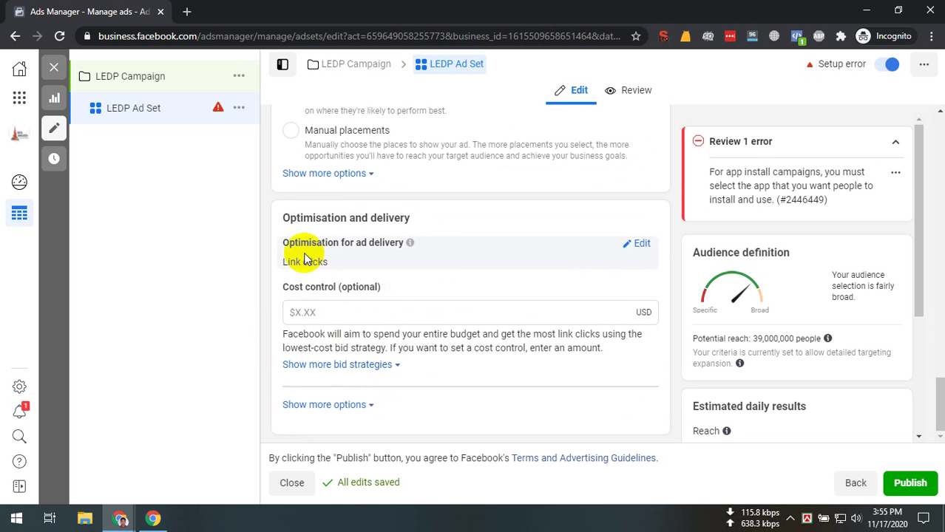
{"action": "left_click", "coordinate": [635, 245]}
{"action": "left_click", "coordinate": [342, 264]}
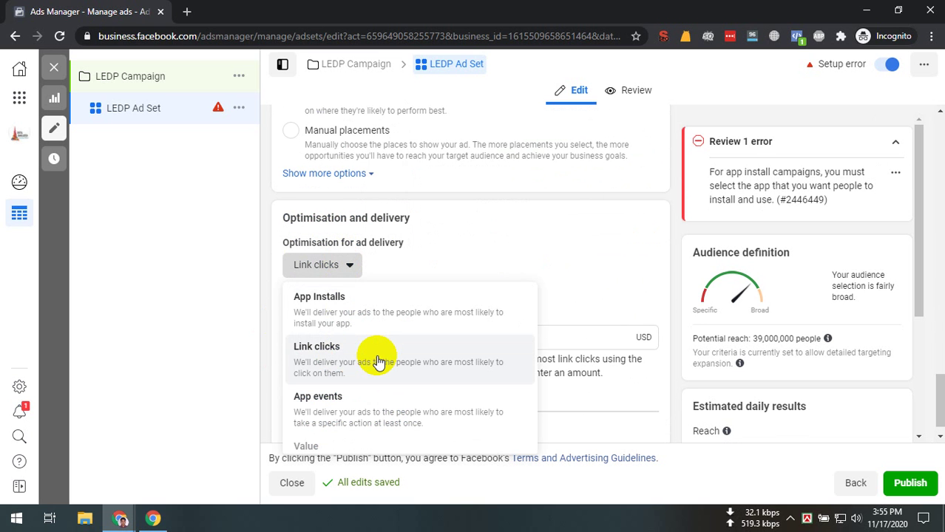
{"action": "scroll", "coordinate": [732, 363], "scroll_direction": "down", "scroll_amount": 2}
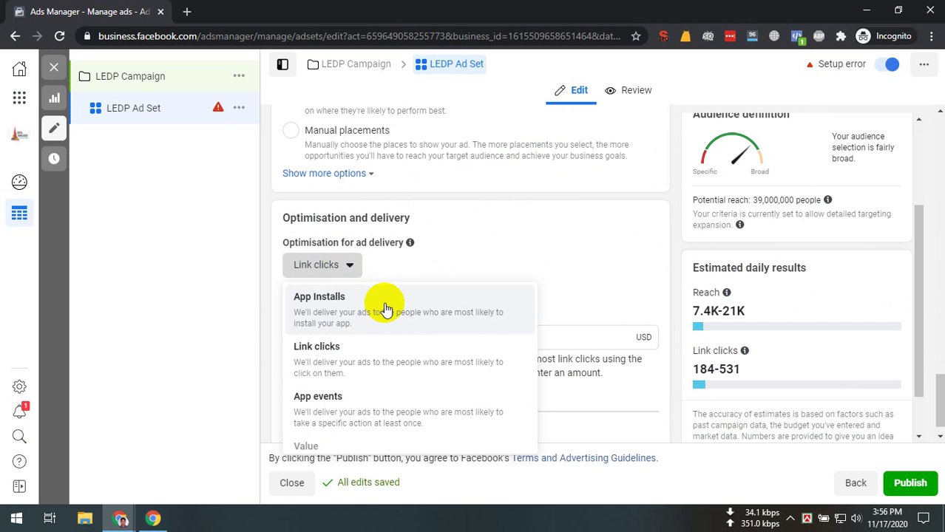
{"action": "scroll", "coordinate": [358, 402], "scroll_direction": "down", "scroll_amount": 1}
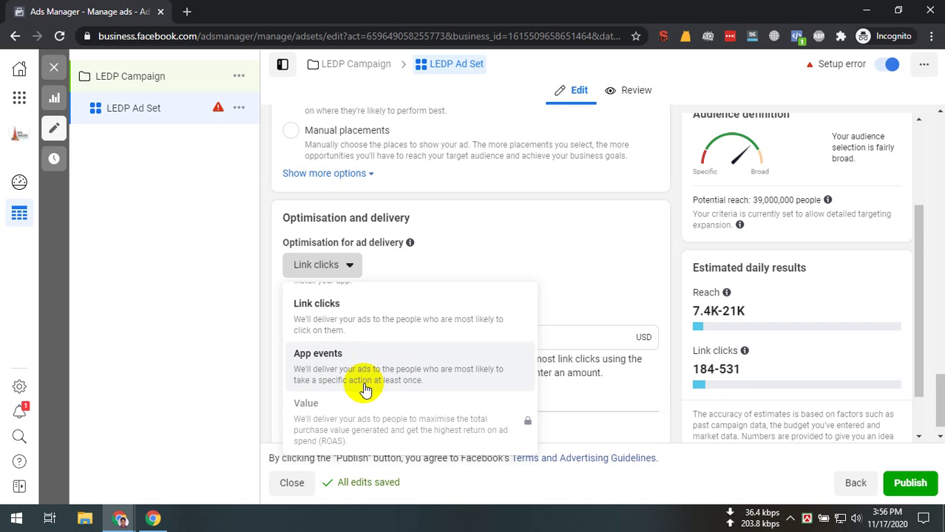
{"action": "left_click", "coordinate": [351, 390]}
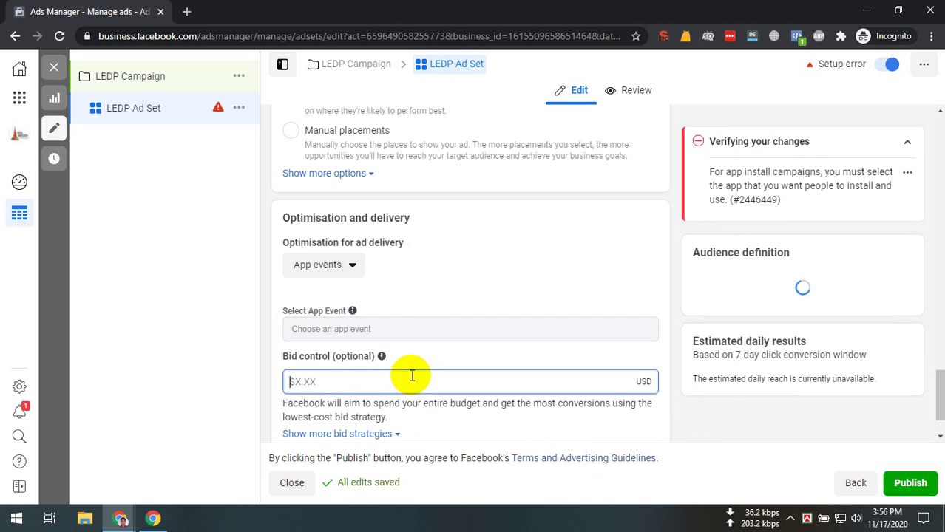
Review the ad delivery optimisation choices again and check the estimated daily reach and app events.
{"action": "left_click", "coordinate": [337, 266]}
{"action": "left_click", "coordinate": [680, 255]}
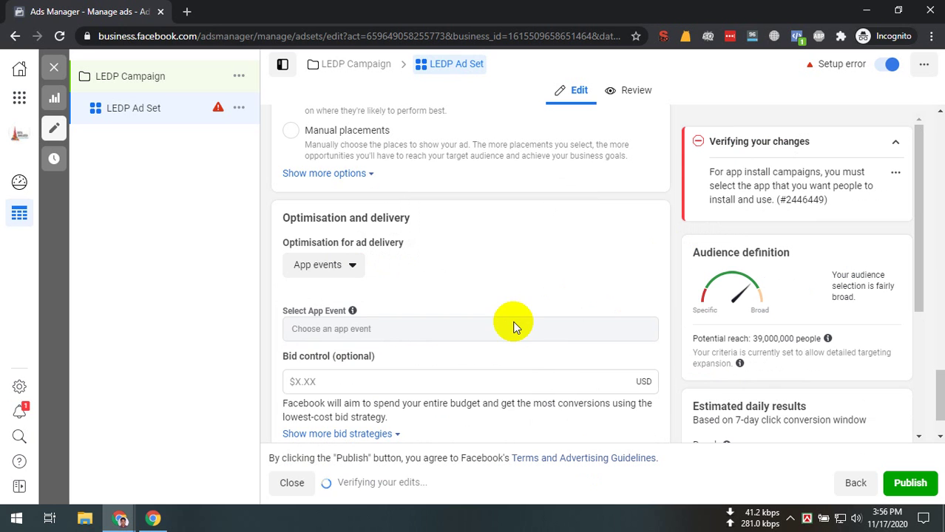
{"action": "left_click", "coordinate": [358, 267]}
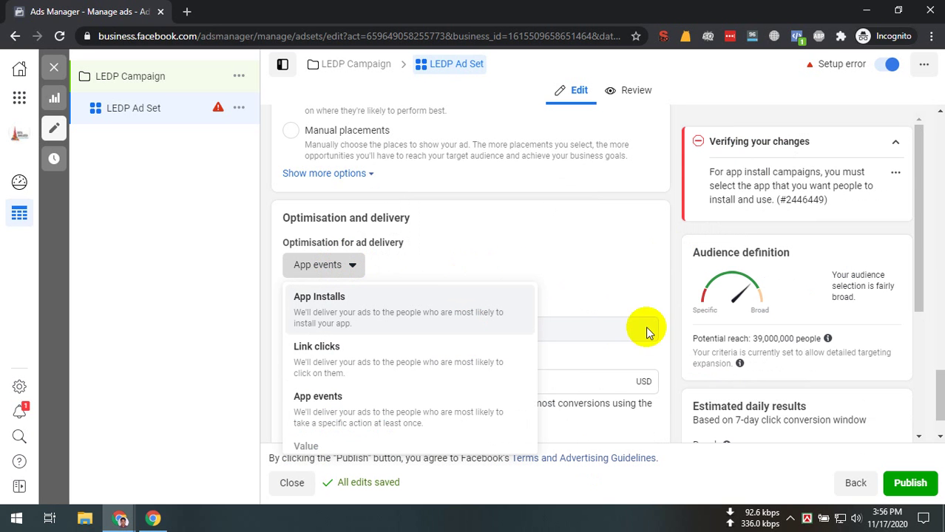
{"action": "scroll", "coordinate": [639, 336], "scroll_direction": "down", "scroll_amount": 1}
{"action": "scroll", "coordinate": [843, 415], "scroll_direction": "down", "scroll_amount": 3}
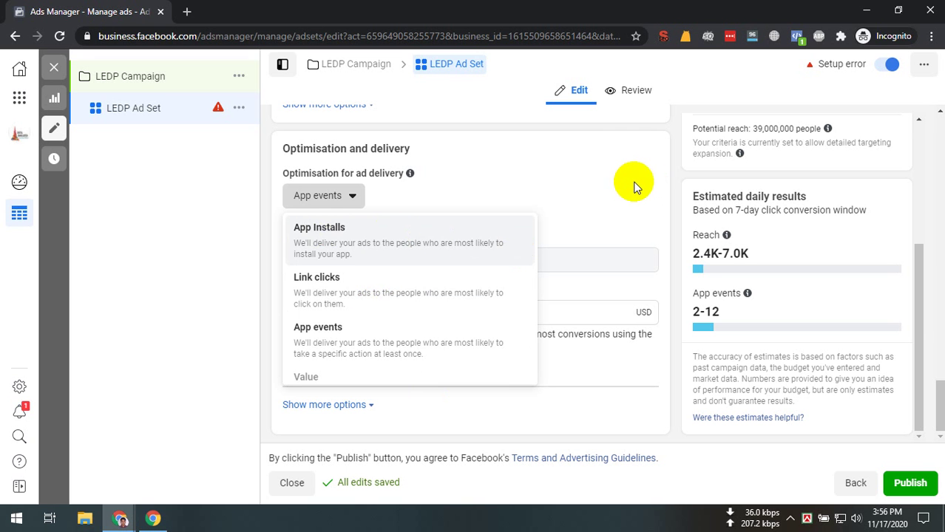
{"action": "left_click", "coordinate": [211, 163]}
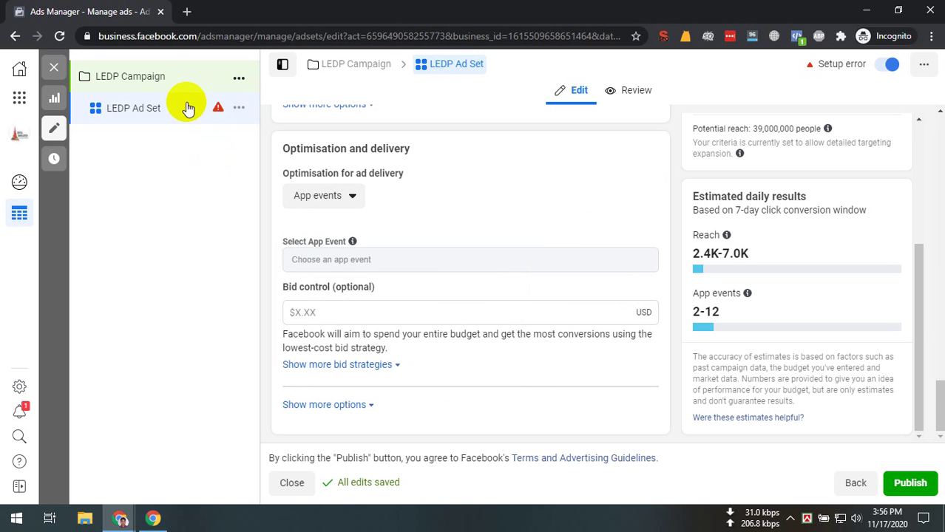
Change the LEDP Campaign objective to Video Views and accept the resulting settings change.
{"action": "left_click", "coordinate": [178, 77]}
{"action": "scroll", "coordinate": [487, 311], "scroll_direction": "down", "scroll_amount": 3}
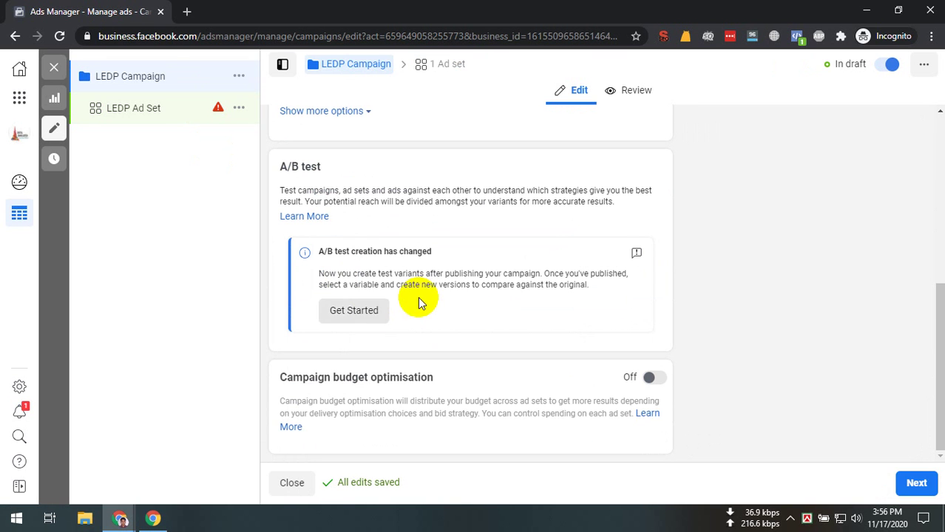
{"action": "left_click", "coordinate": [355, 309]}
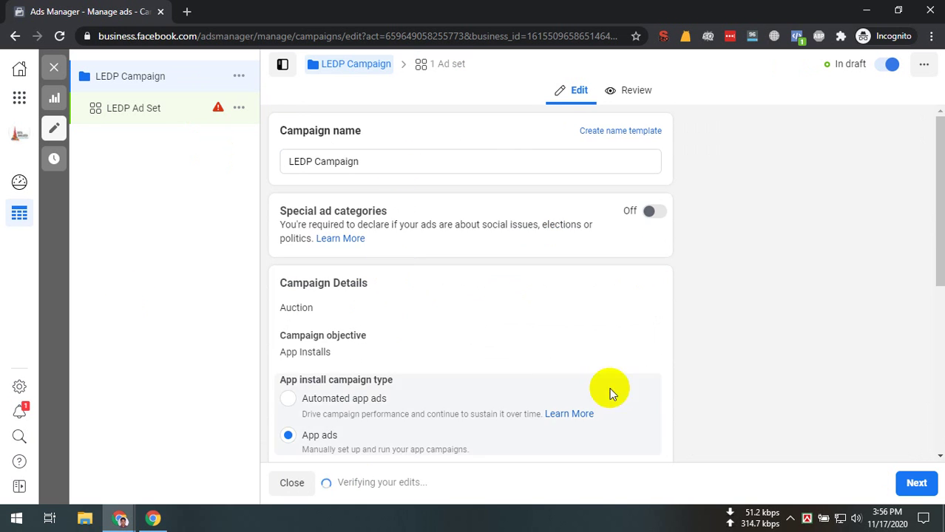
{"action": "scroll", "coordinate": [670, 396], "scroll_direction": "down", "scroll_amount": 2}
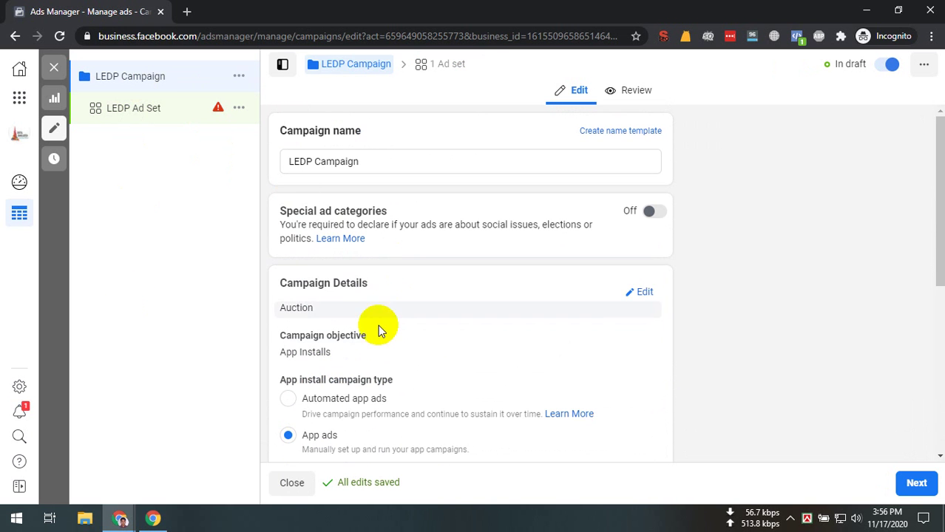
{"action": "left_click", "coordinate": [645, 337]}
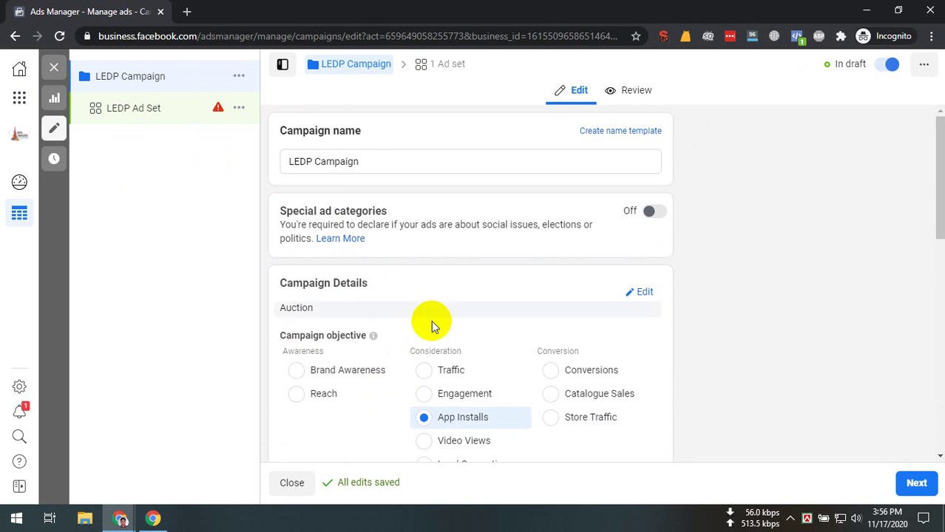
{"action": "scroll", "coordinate": [459, 355], "scroll_direction": "down", "scroll_amount": 1}
{"action": "left_click", "coordinate": [522, 371]}
{"action": "left_click", "coordinate": [647, 274]}
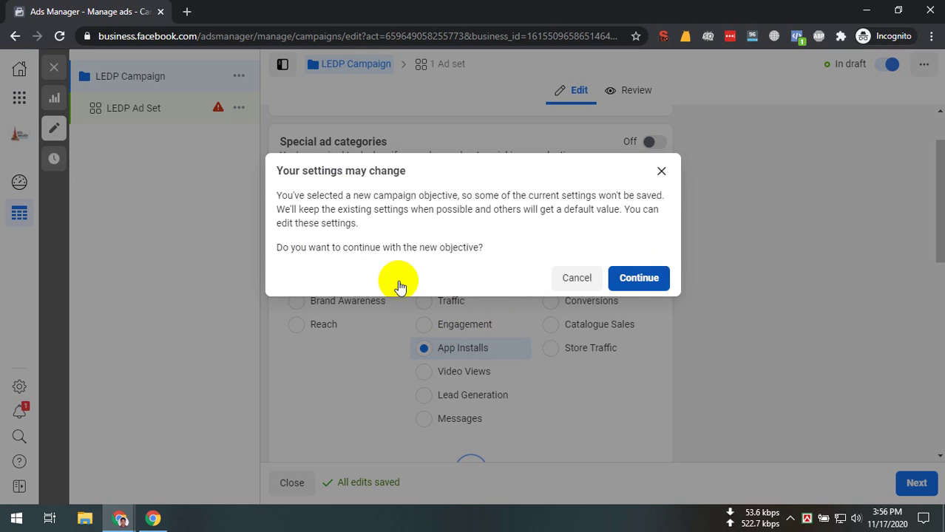
Open LEDP Ad Set and review its budget, schedule, estimated ThruPlay results and delivery optimisation for video views.
{"action": "left_click", "coordinate": [155, 123]}
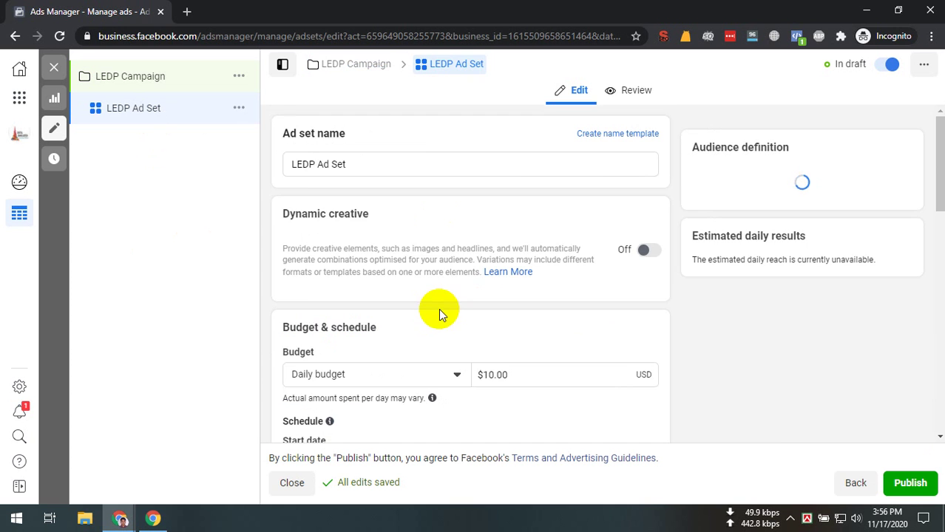
{"action": "scroll", "coordinate": [444, 310], "scroll_direction": "down", "scroll_amount": 6}
{"action": "scroll", "coordinate": [443, 325], "scroll_direction": "up", "scroll_amount": 5}
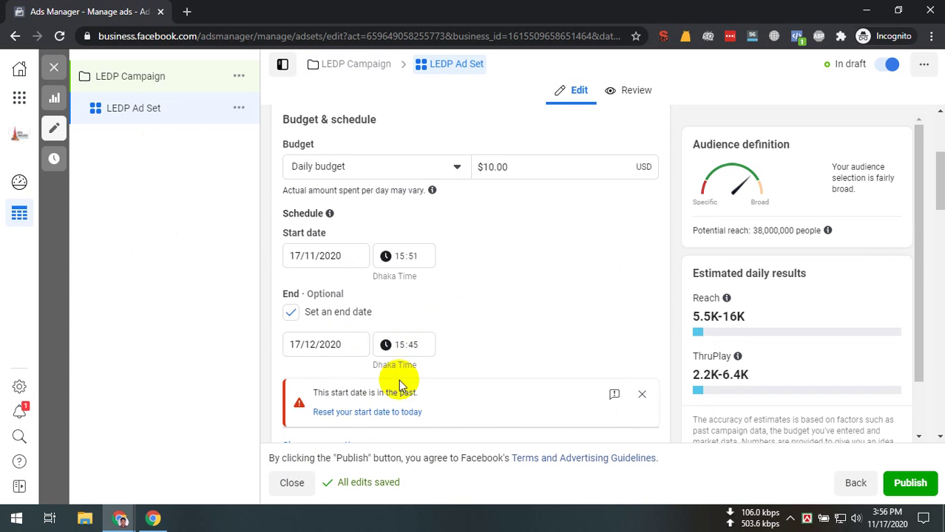
{"action": "scroll", "coordinate": [507, 370], "scroll_direction": "down", "scroll_amount": 8}
{"action": "scroll", "coordinate": [507, 362], "scroll_direction": "down", "scroll_amount": 5}
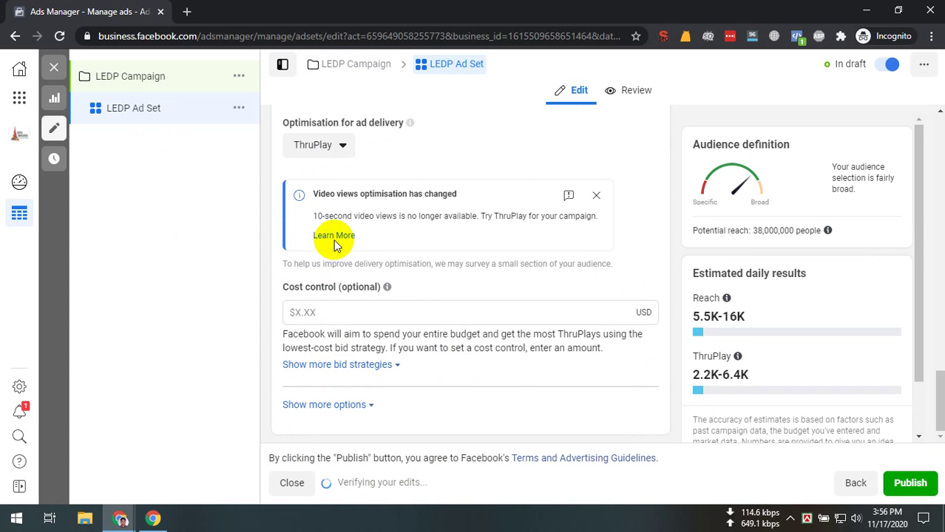
Dismiss the video views optimisation notice, compare the ad delivery choices and select ThruPlay.
{"action": "left_click", "coordinate": [597, 193]}
{"action": "left_click", "coordinate": [318, 215]}
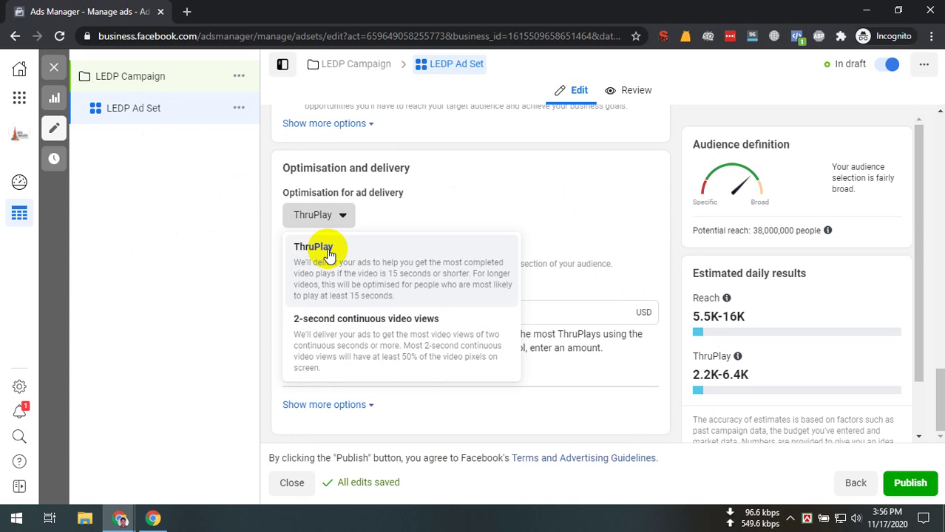
{"action": "left_click_drag", "start_coordinate": [388, 274], "coordinate": [430, 278]}
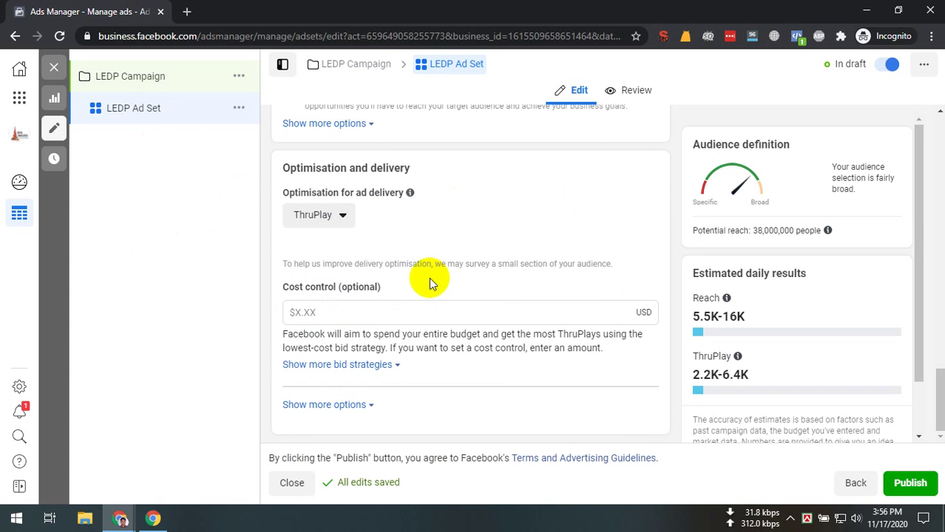
{"action": "left_click", "coordinate": [337, 216]}
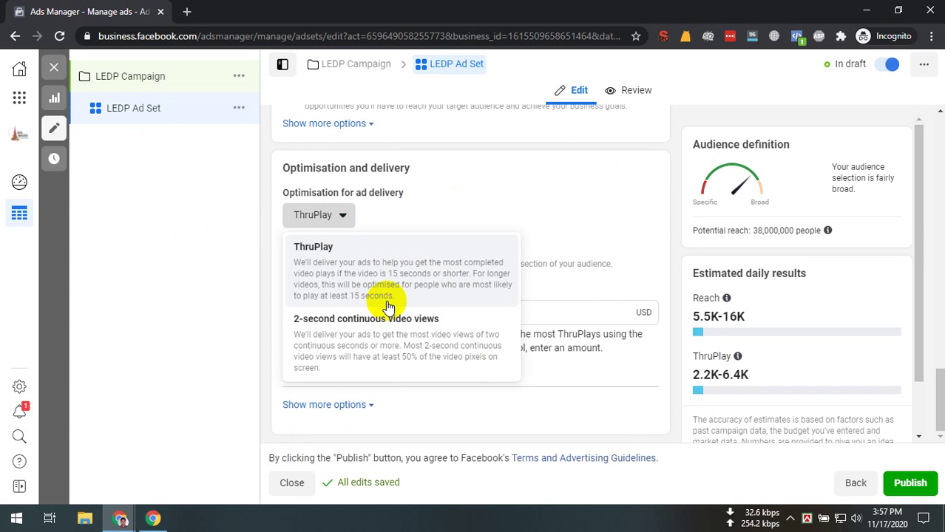
{"action": "left_click", "coordinate": [388, 305]}
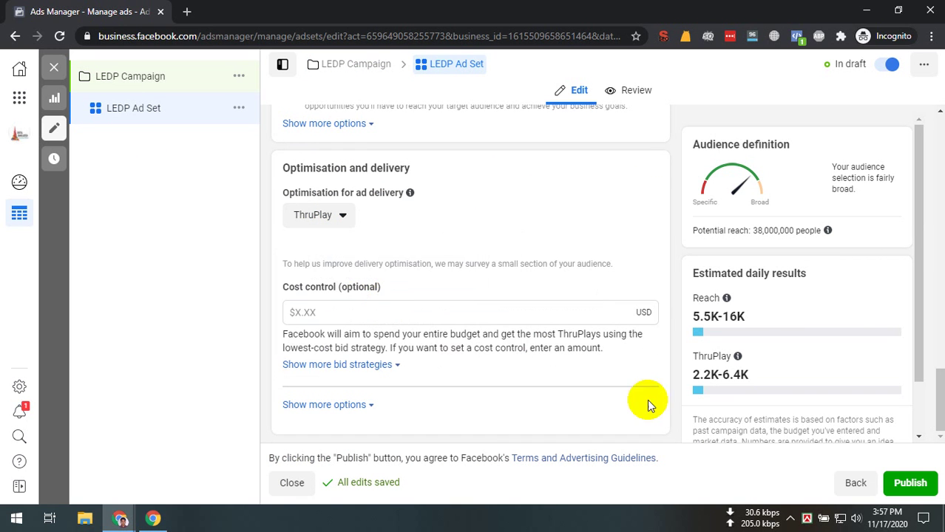
Switch the ad delivery optimisation to 2-second continuous video views, compare its estimated daily results, and return to ThruPlay.
{"action": "triple_click", "coordinate": [694, 375]}
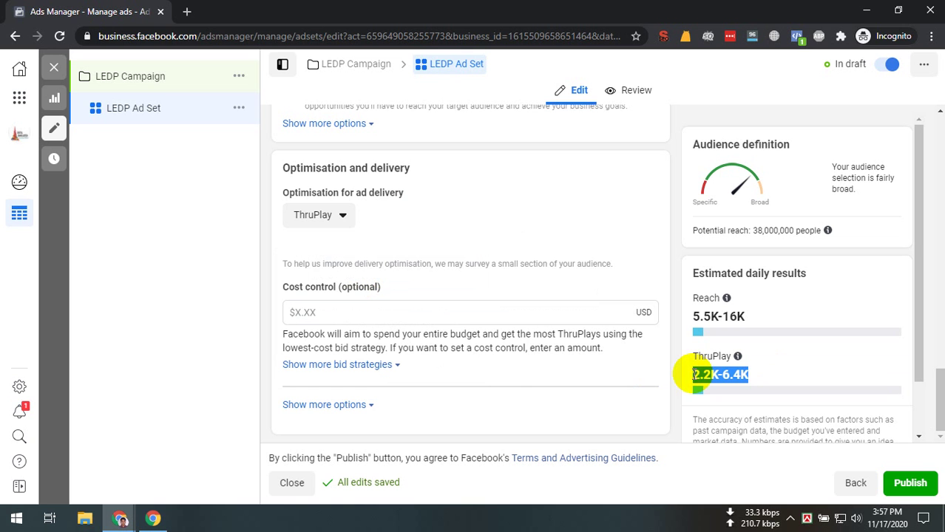
{"action": "left_click", "coordinate": [299, 218]}
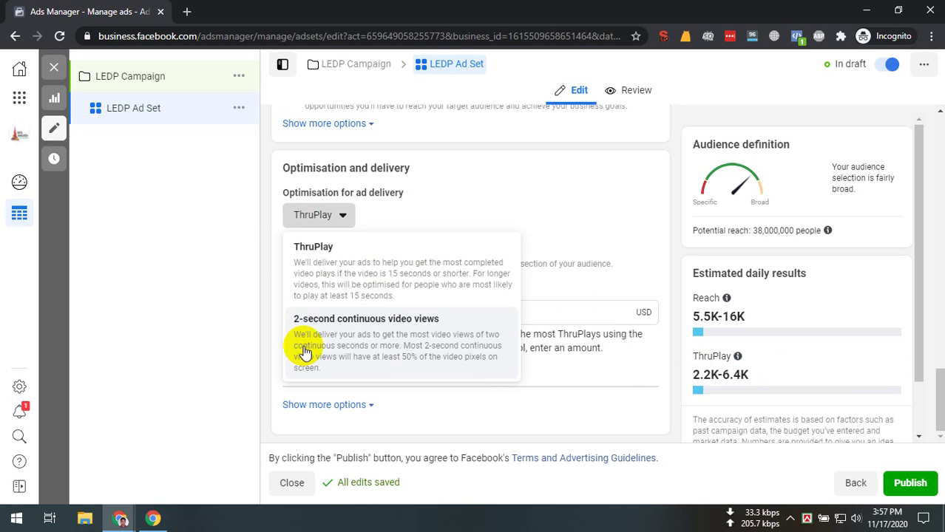
{"action": "left_click", "coordinate": [301, 345]}
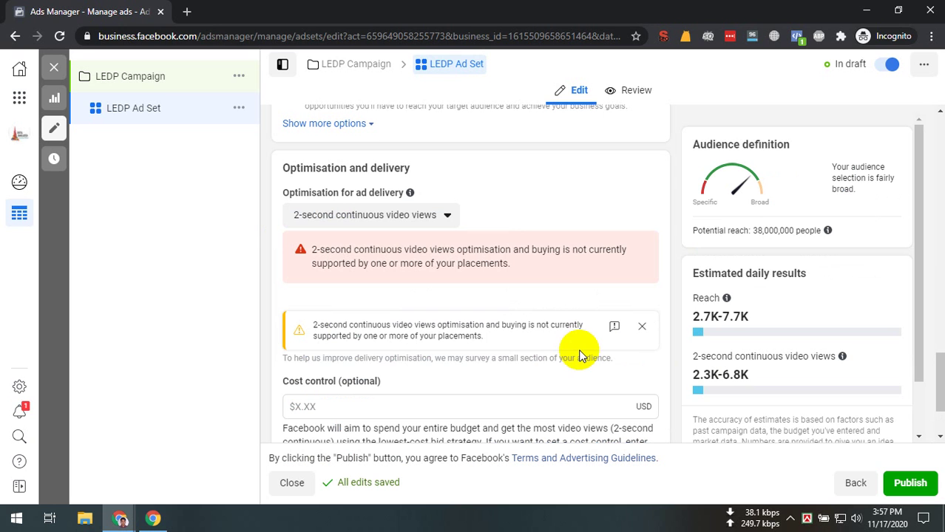
{"action": "left_click", "coordinate": [641, 327]}
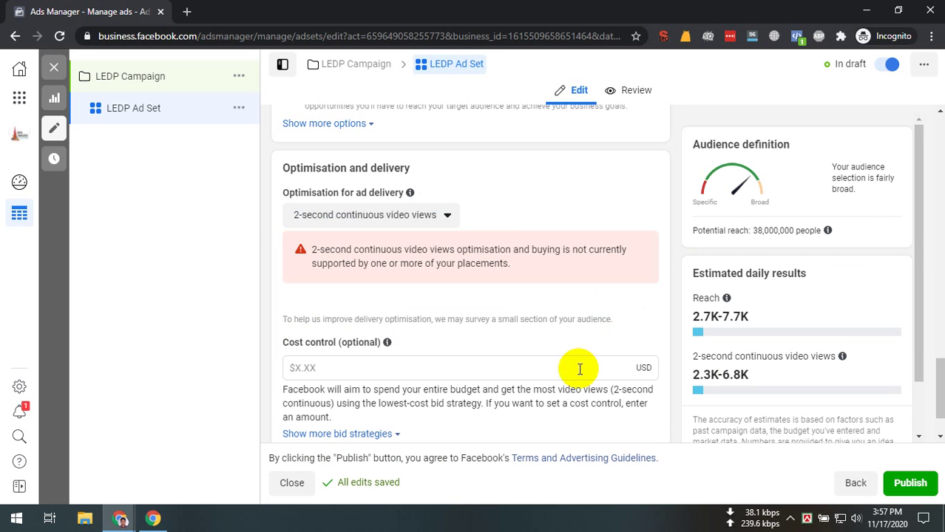
{"action": "left_click", "coordinate": [425, 216]}
{"action": "left_click", "coordinate": [488, 302]}
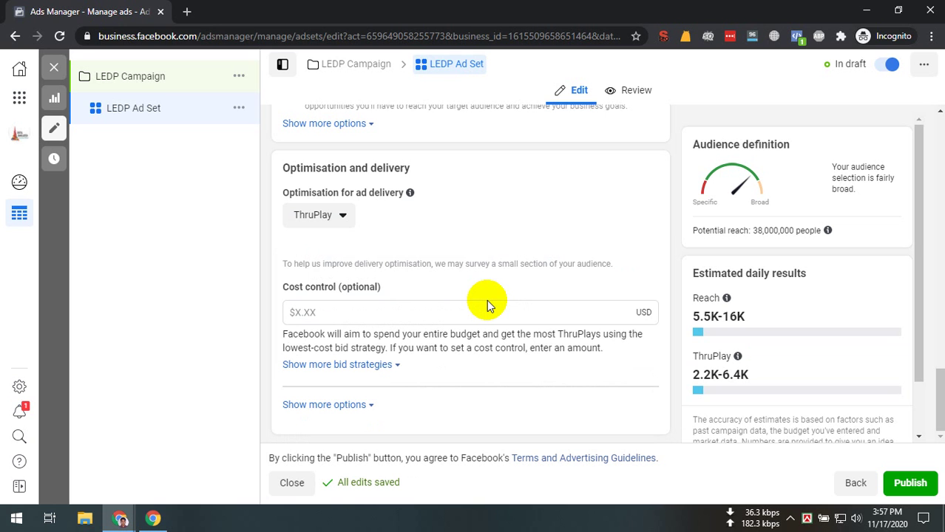
{"action": "left_click", "coordinate": [336, 215]}
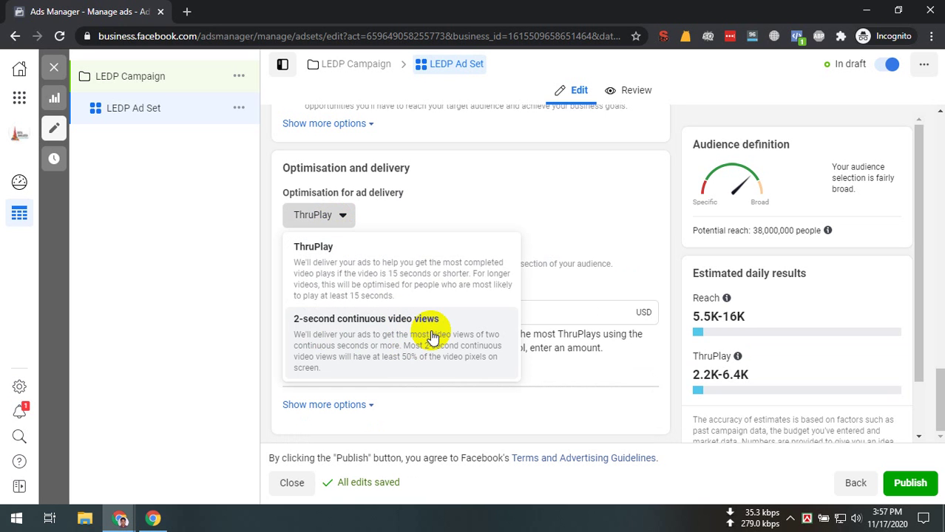
Change the LEDP Campaign objective to Lead Generation and dismiss the A/B test control campaign notice.
{"action": "left_click", "coordinate": [145, 89]}
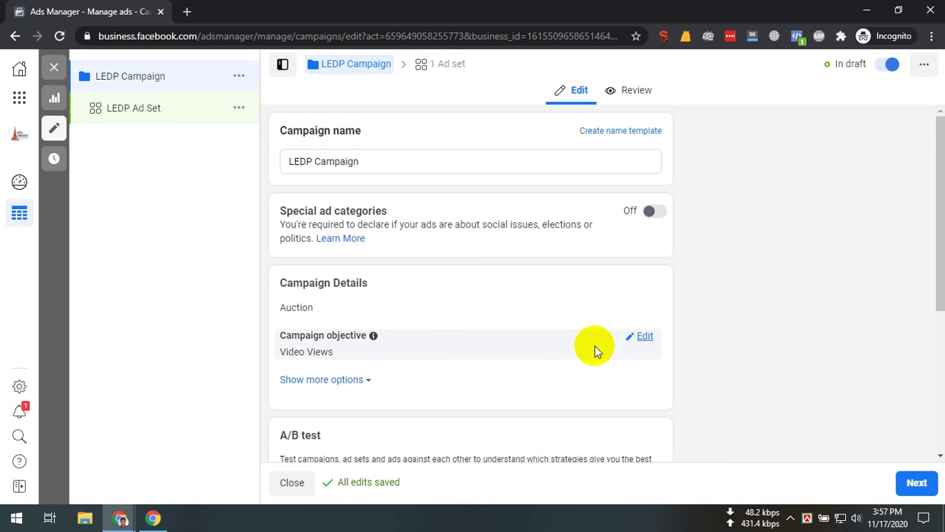
{"action": "left_click", "coordinate": [596, 349]}
{"action": "scroll", "coordinate": [518, 369], "scroll_direction": "down", "scroll_amount": 2}
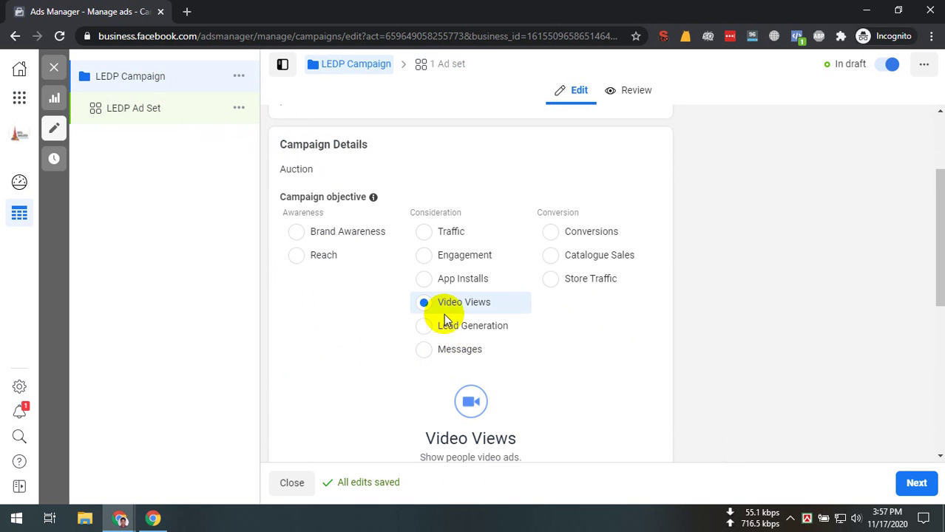
{"action": "left_click", "coordinate": [467, 350]}
{"action": "left_click", "coordinate": [570, 278]}
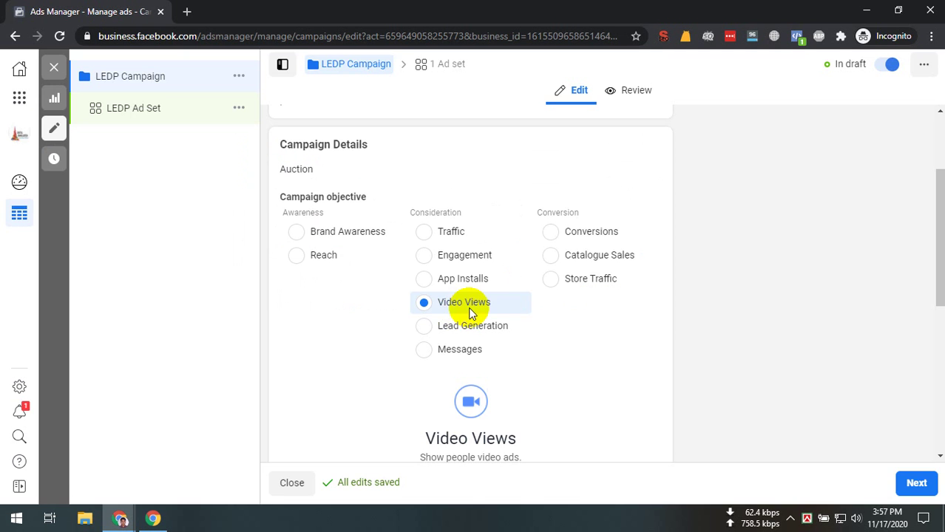
{"action": "left_click", "coordinate": [472, 326]}
{"action": "left_click", "coordinate": [650, 278]}
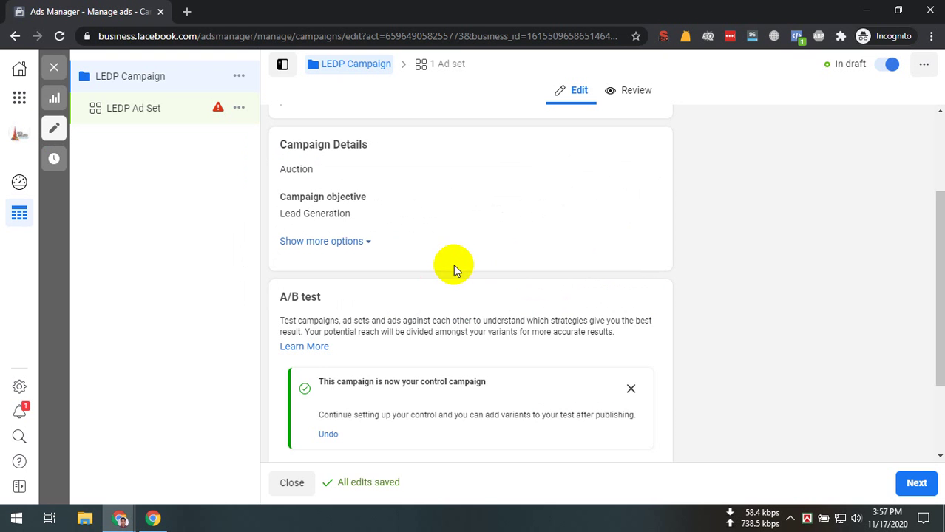
{"action": "left_click", "coordinate": [630, 390]}
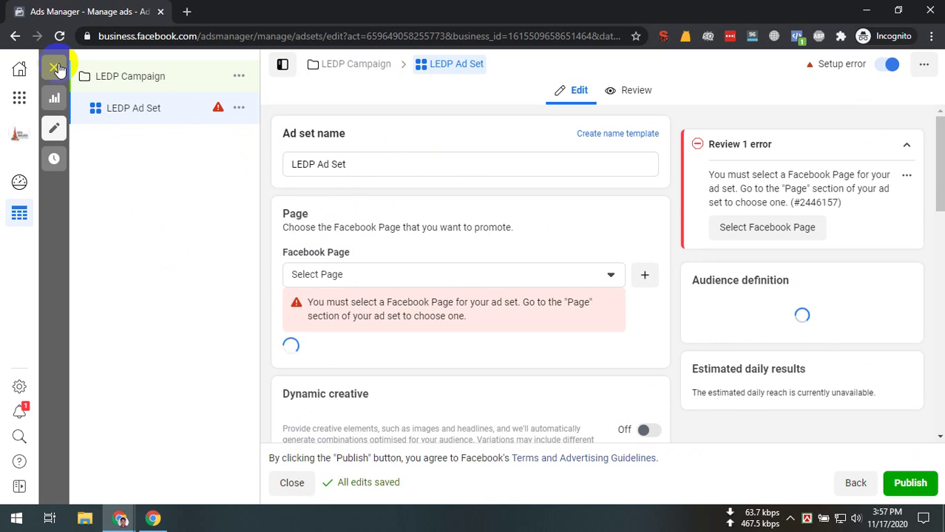
Review LEDP Ad Set's budget, schedule, audience and delivery optimisation under the Lead Generation objective.
{"action": "scroll", "coordinate": [380, 300], "scroll_direction": "down", "scroll_amount": 10}
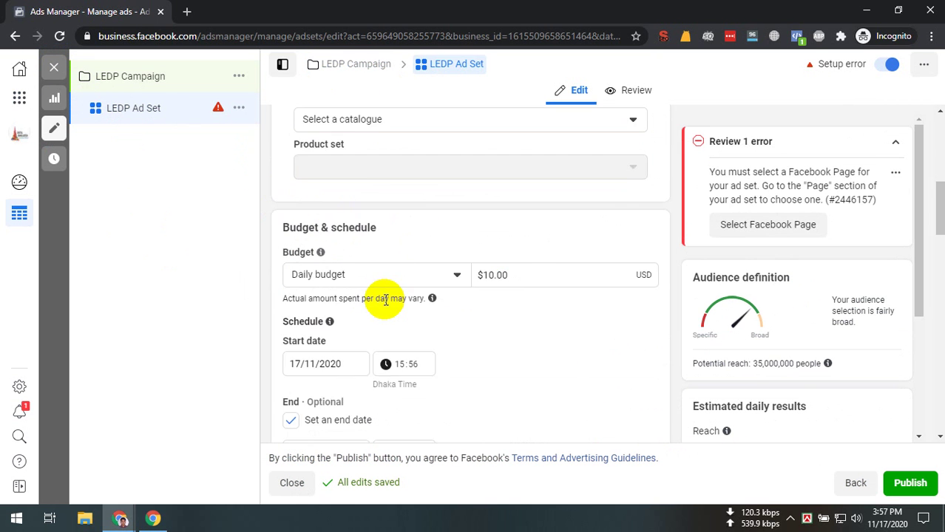
{"action": "scroll", "coordinate": [380, 303], "scroll_direction": "down", "scroll_amount": 10}
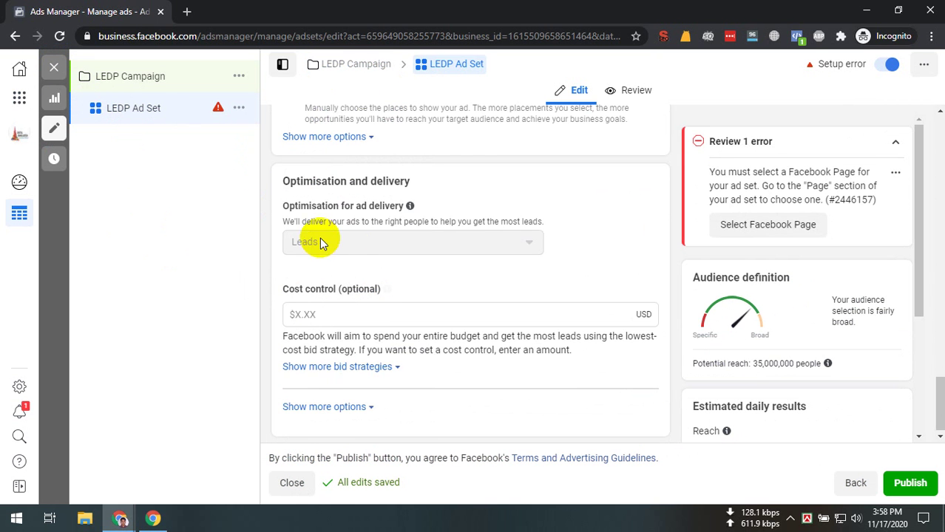
{"action": "scroll", "coordinate": [435, 223], "scroll_direction": "up", "scroll_amount": 8}
Close the ad set editor and delete LEDP Campaign from the campaigns list.
{"action": "left_click", "coordinate": [54, 67]}
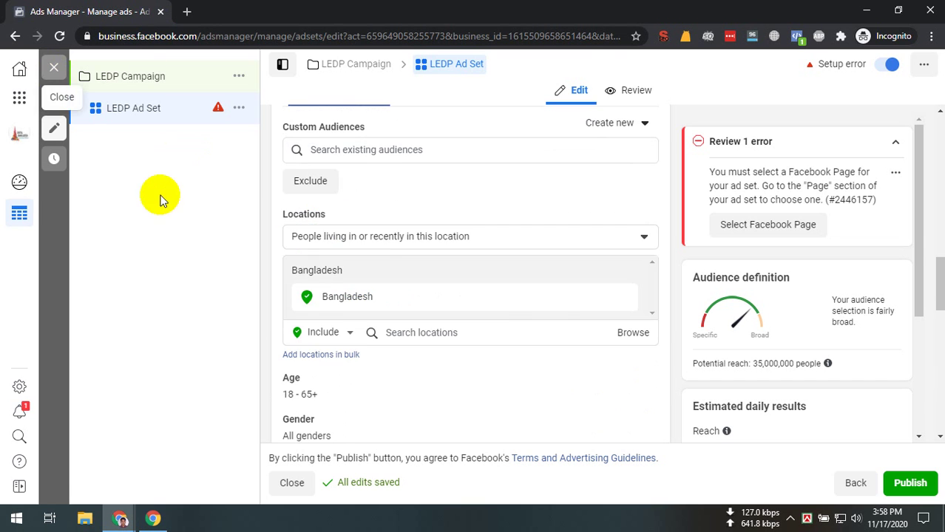
{"action": "left_click", "coordinate": [505, 300]}
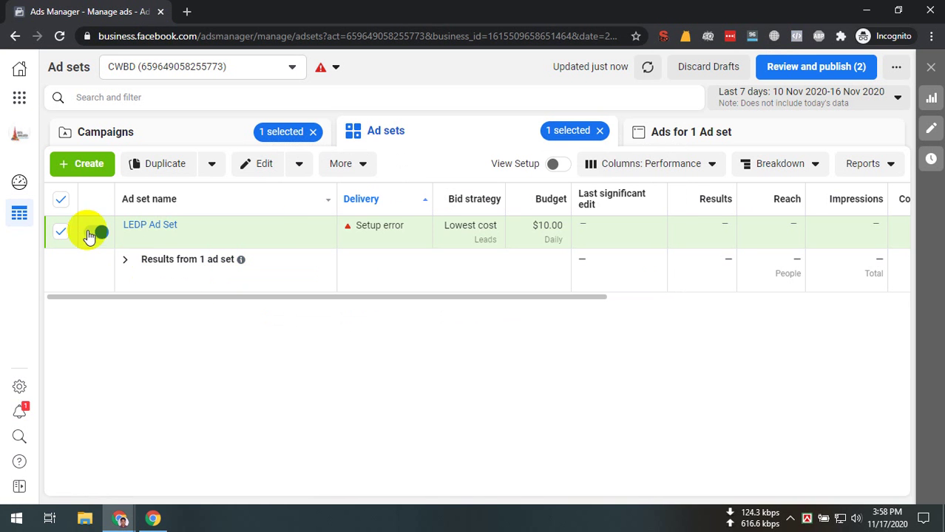
{"action": "left_click", "coordinate": [246, 141]}
{"action": "left_click", "coordinate": [346, 167]}
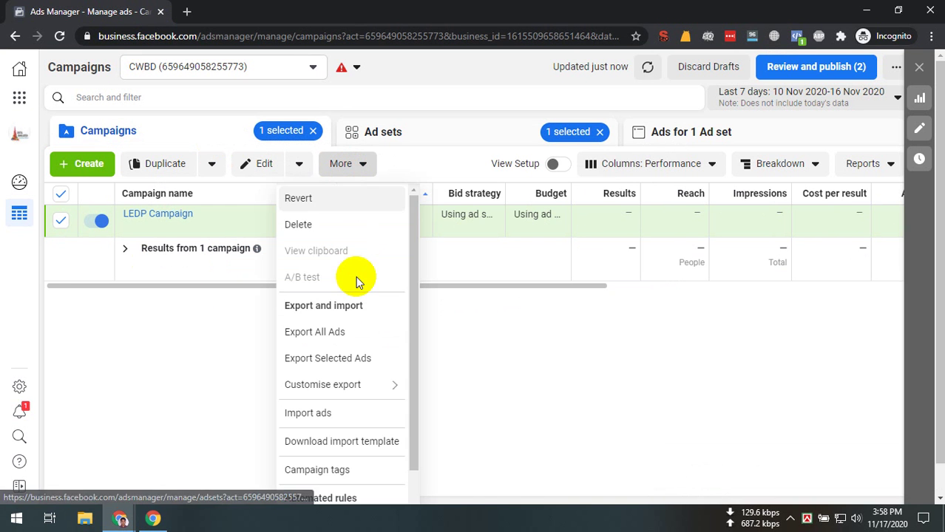
{"action": "left_click", "coordinate": [326, 240]}
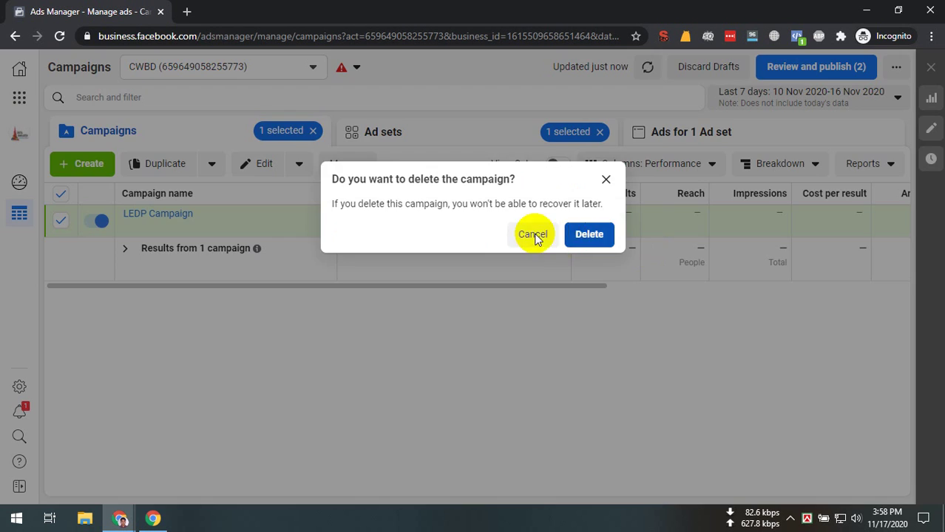
{"action": "left_click", "coordinate": [589, 234]}
Start creating a new campaign with the Lead Generation objective.
{"action": "left_click", "coordinate": [87, 163]}
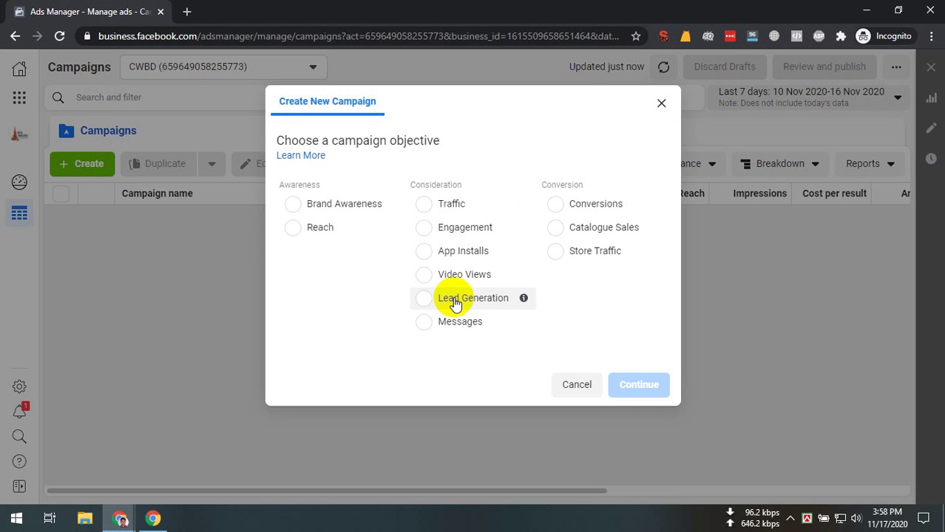
{"action": "left_click", "coordinate": [455, 300]}
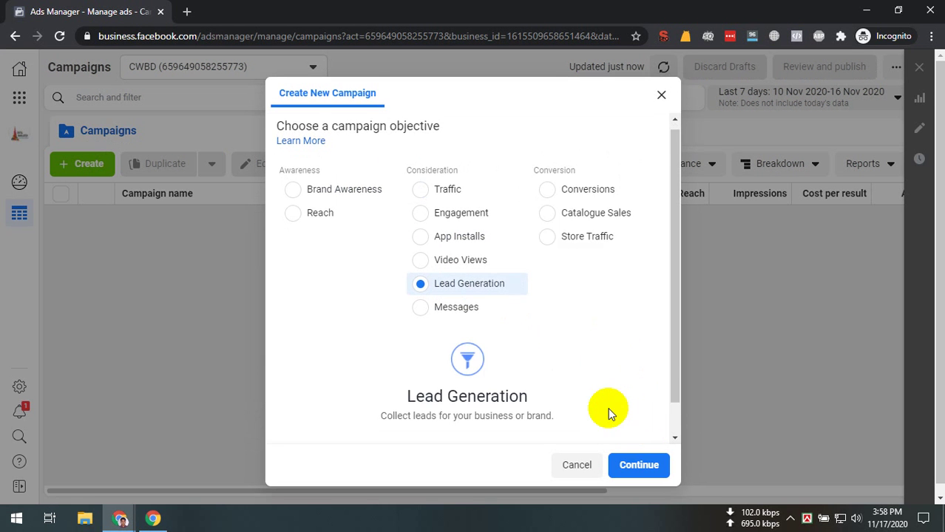
{"action": "scroll", "coordinate": [628, 425], "scroll_direction": "down", "scroll_amount": 1}
{"action": "scroll", "coordinate": [598, 383], "scroll_direction": "down", "scroll_amount": 3}
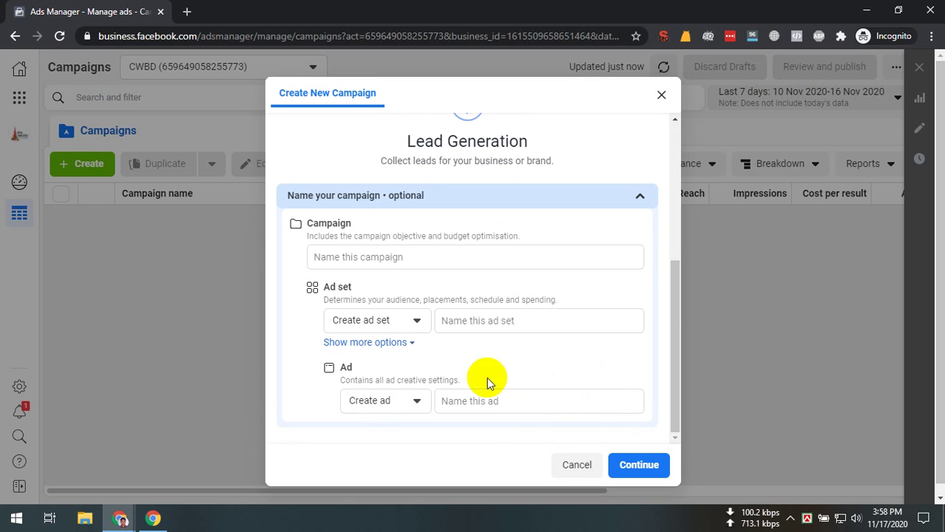
Name the campaign LEDP Campaign, the ad set LEDP Ad Set and the ad LEDP Ad, and proceed to the campaign editor.
{"action": "left_click", "coordinate": [416, 257]}
{"action": "type", "text": "LEDP Campaign"}
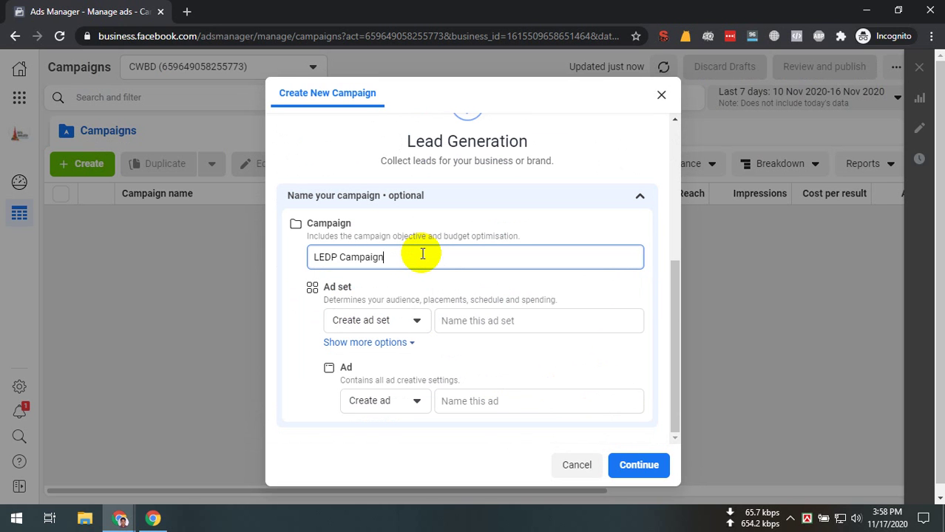
{"action": "key", "text": "ctrl+a"}
{"action": "key", "text": "ctrl+c"}
{"action": "left_click", "coordinate": [455, 321]}
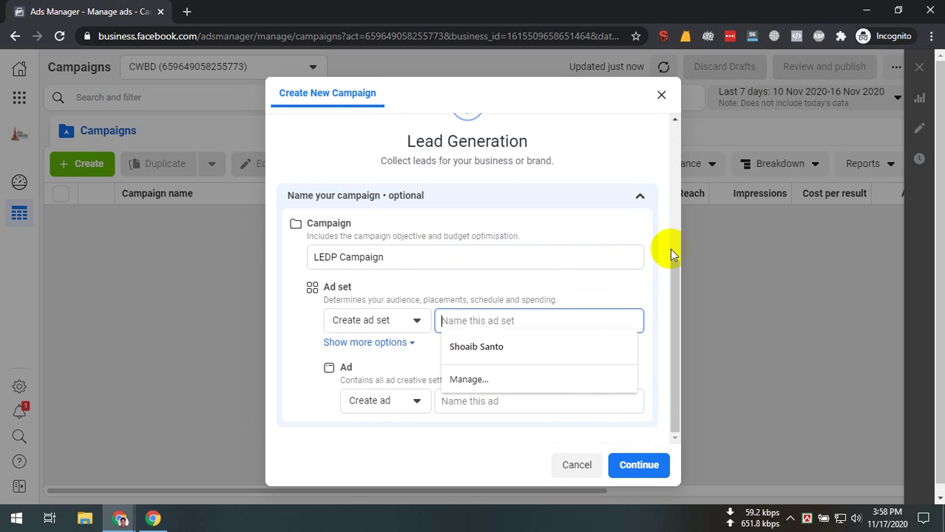
{"action": "key", "text": "ctrl+v"}
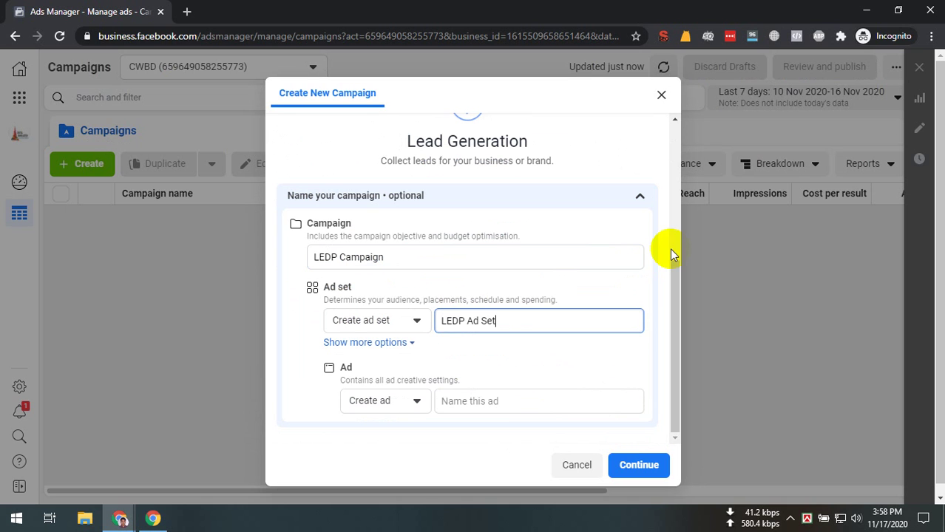
{"action": "key", "text": "ctrl+a"}
{"action": "key", "text": "ctrl+c"}
{"action": "left_click", "coordinate": [493, 400]}
{"action": "key", "text": "ctrl+v"}
{"action": "key", "text": "ctrl+shift+Left"}
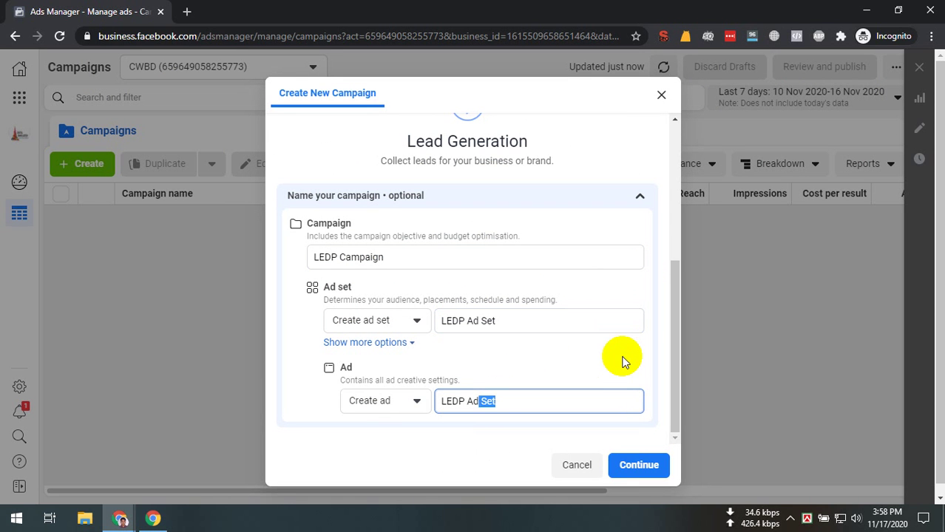
{"action": "left_click", "coordinate": [620, 464]}
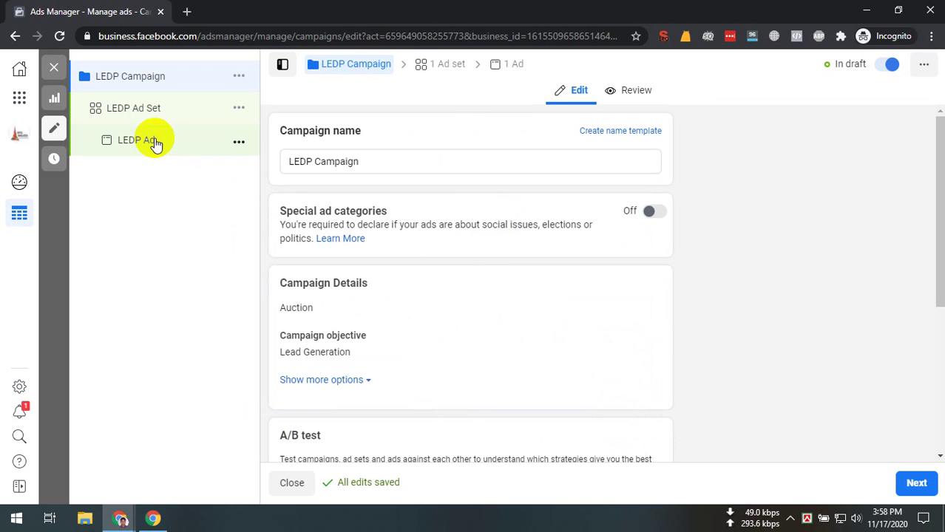
Check LEDP Ad's page identity, follow it to the Facebook Page setting in LEDP Ad Set, and view the Lead Ads Terms.
{"action": "left_click", "coordinate": [154, 142]}
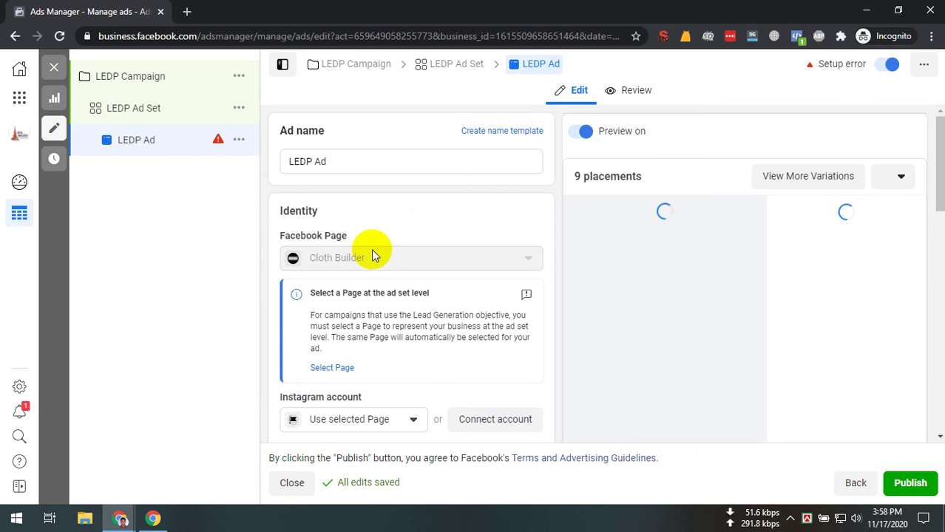
{"action": "scroll", "coordinate": [345, 353], "scroll_direction": "down", "scroll_amount": 2}
{"action": "left_click", "coordinate": [330, 230]}
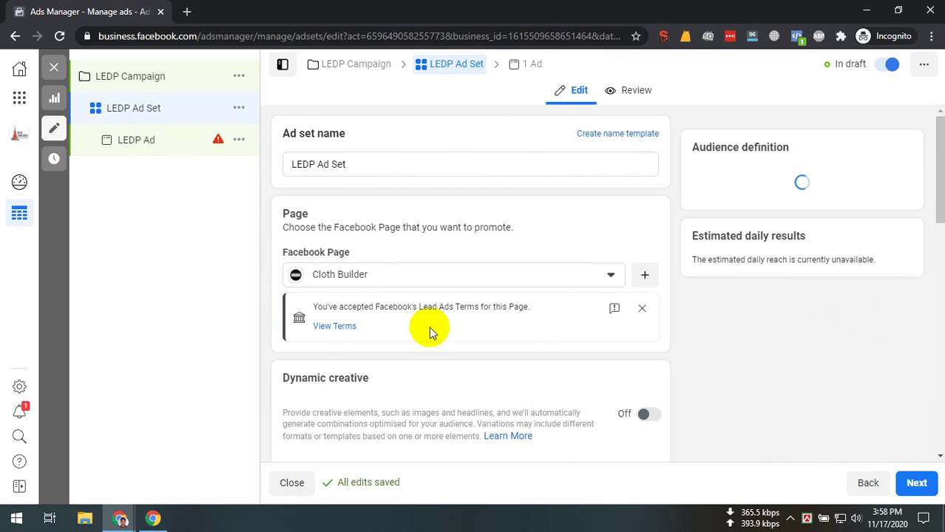
{"action": "left_click", "coordinate": [350, 326]}
{"action": "left_click", "coordinate": [326, 11]}
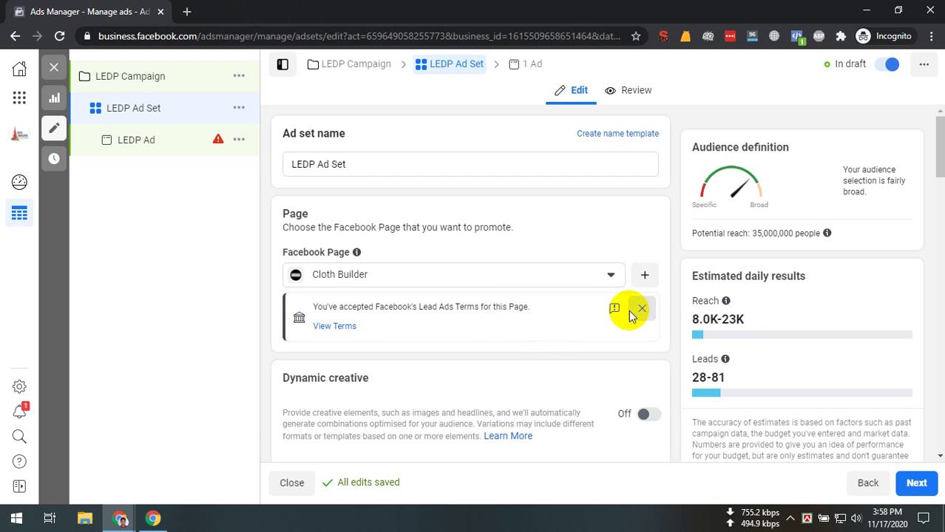
{"action": "left_click", "coordinate": [620, 309]}
{"action": "scroll", "coordinate": [383, 330], "scroll_direction": "down", "scroll_amount": 10}
Review LEDP Ad's media, text fields, call to action, feed preview, question format and instant form section.
{"action": "left_click", "coordinate": [126, 144]}
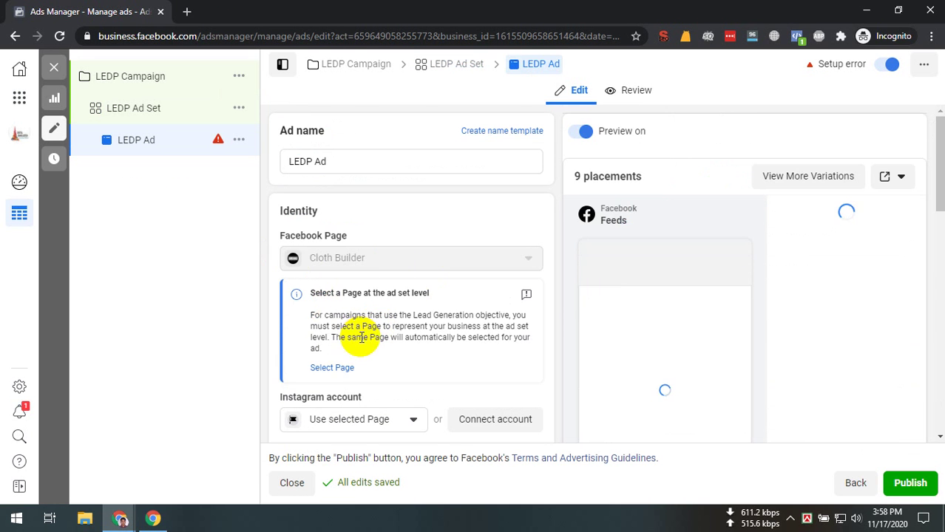
{"action": "scroll", "coordinate": [415, 298], "scroll_direction": "down", "scroll_amount": 3}
{"action": "scroll", "coordinate": [414, 297], "scroll_direction": "down", "scroll_amount": 4}
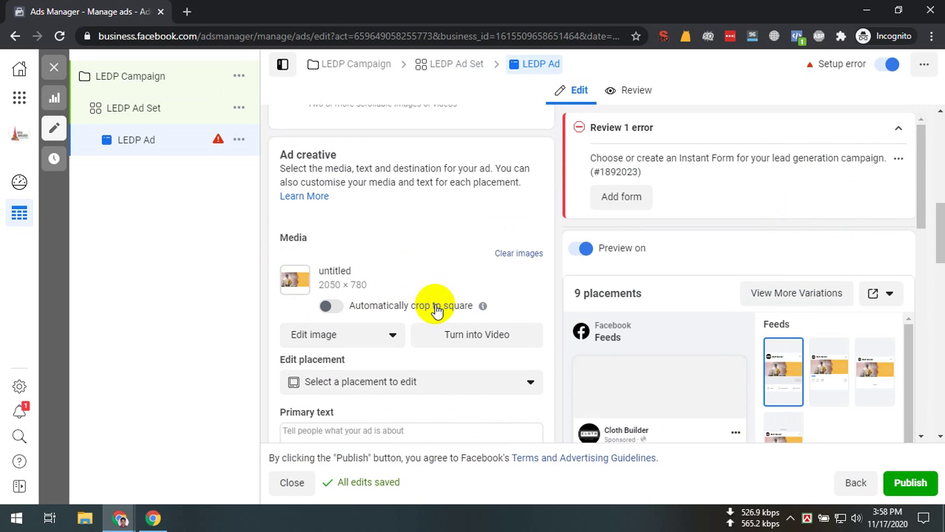
{"action": "scroll", "coordinate": [458, 307], "scroll_direction": "down", "scroll_amount": 2}
{"action": "scroll", "coordinate": [432, 264], "scroll_direction": "down", "scroll_amount": 5}
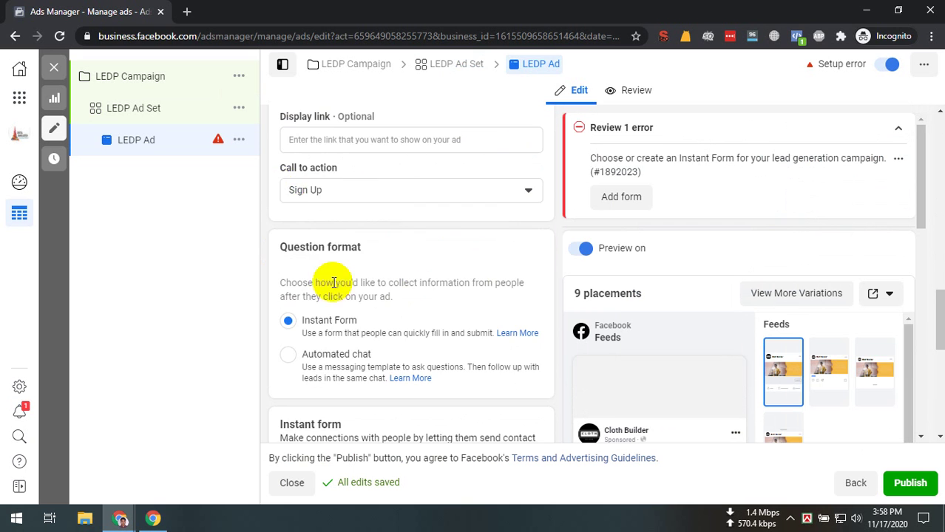
{"action": "scroll", "coordinate": [348, 247], "scroll_direction": "up", "scroll_amount": 4}
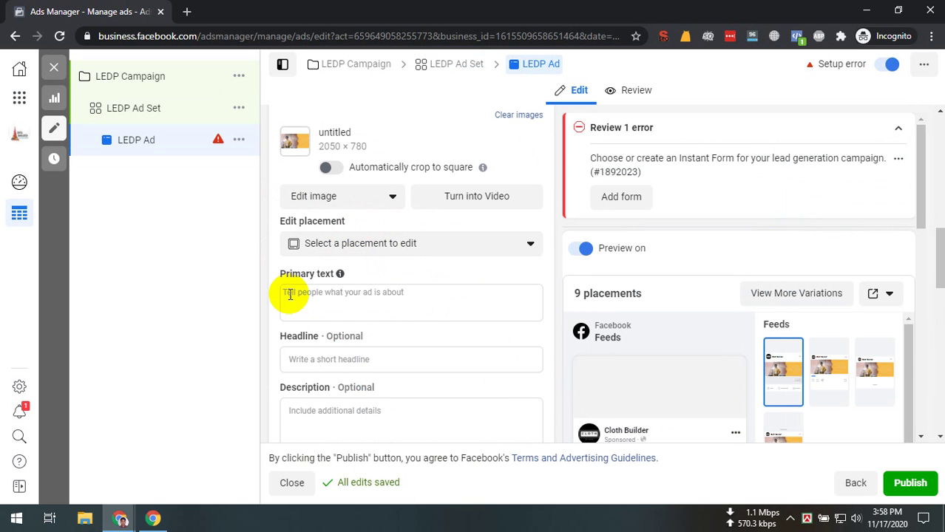
{"action": "left_click", "coordinate": [295, 295]}
{"action": "left_click", "coordinate": [328, 360]}
{"action": "left_click", "coordinate": [322, 411]}
{"action": "scroll", "coordinate": [443, 313], "scroll_direction": "down", "scroll_amount": 4}
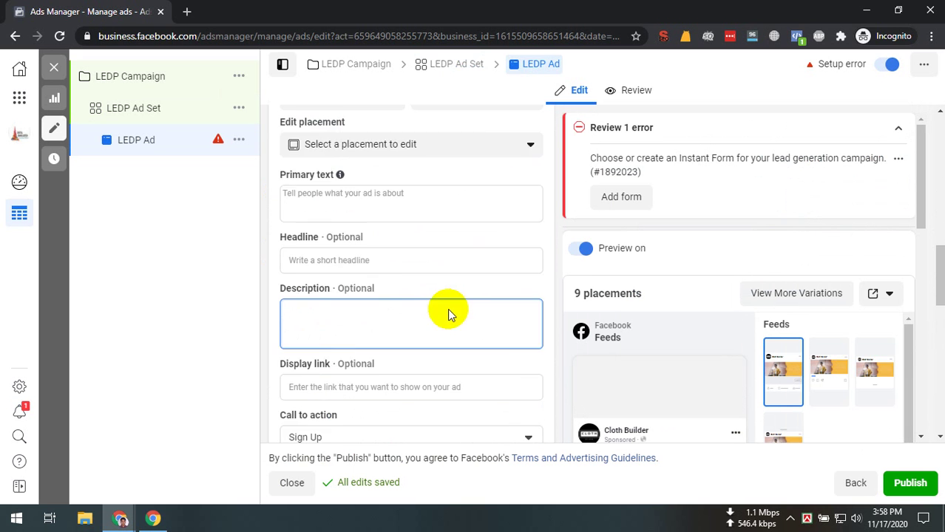
{"action": "scroll", "coordinate": [656, 383], "scroll_direction": "down", "scroll_amount": 1}
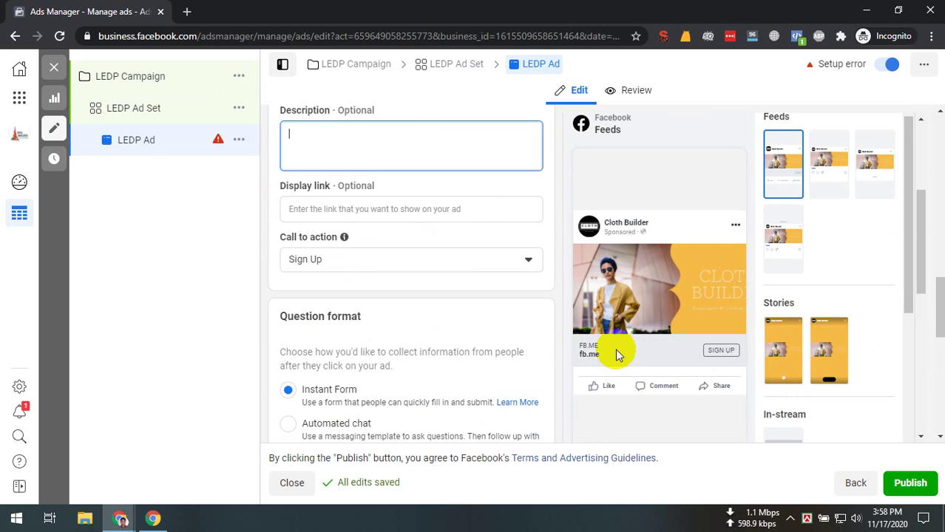
{"action": "scroll", "coordinate": [418, 332], "scroll_direction": "down", "scroll_amount": 3}
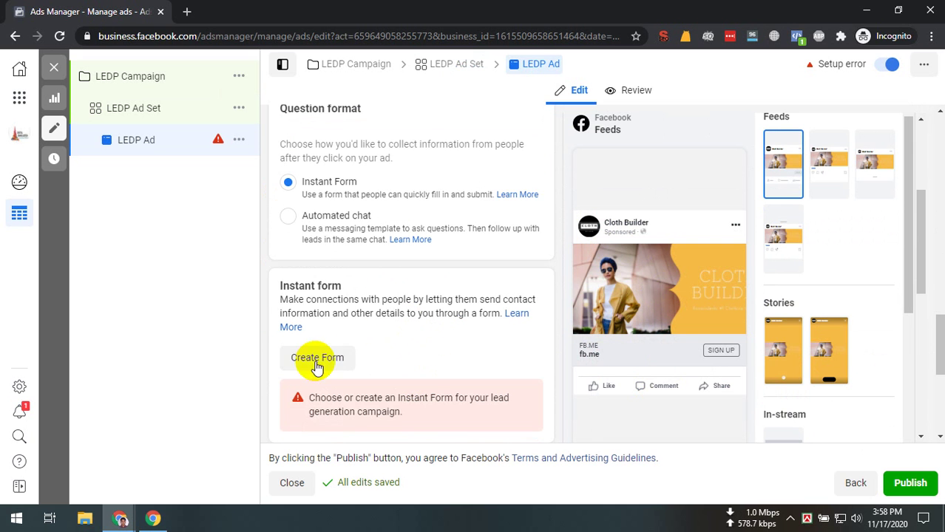
Review the Instant form section and the Question format choices of LEDP Ad.
{"action": "triple_click", "coordinate": [306, 285]}
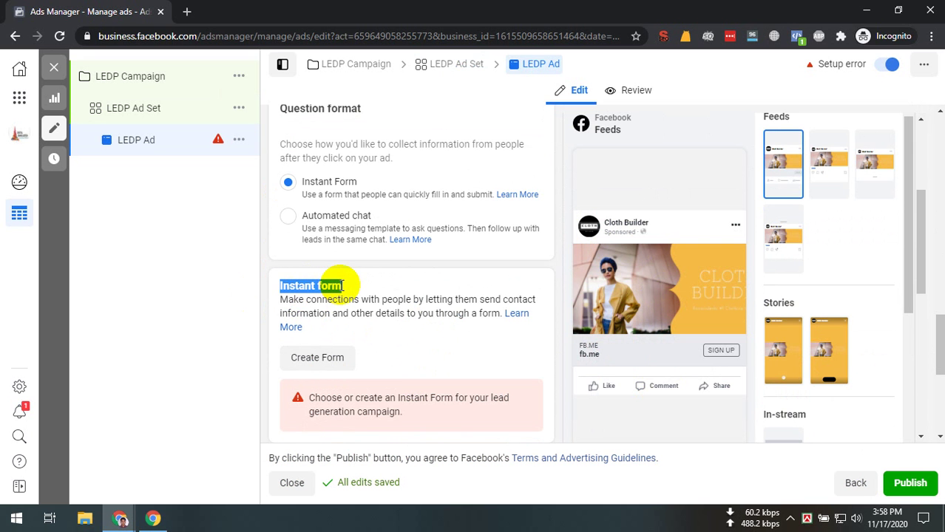
{"action": "left_click", "coordinate": [332, 292]}
{"action": "scroll", "coordinate": [318, 292], "scroll_direction": "up", "scroll_amount": 2}
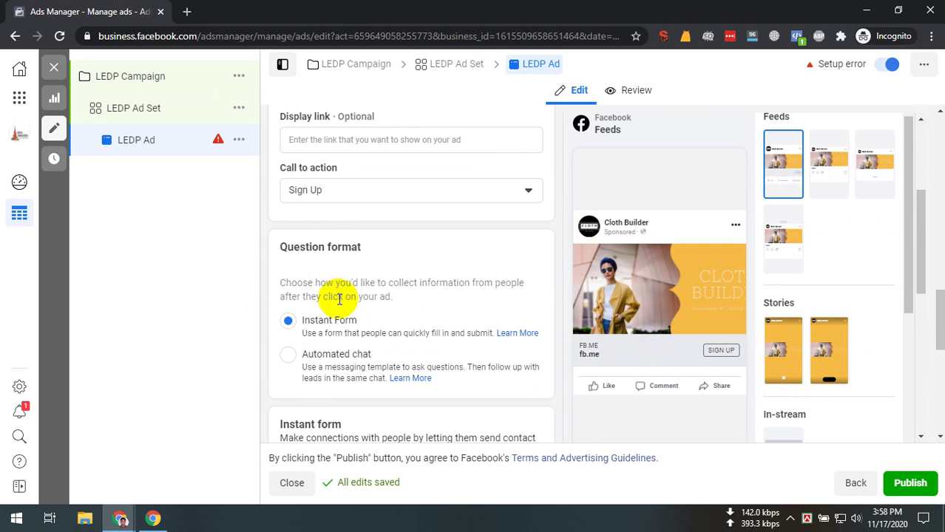
{"action": "left_click_drag", "start_coordinate": [285, 247], "coordinate": [364, 249]}
{"action": "double_click", "coordinate": [339, 247]}
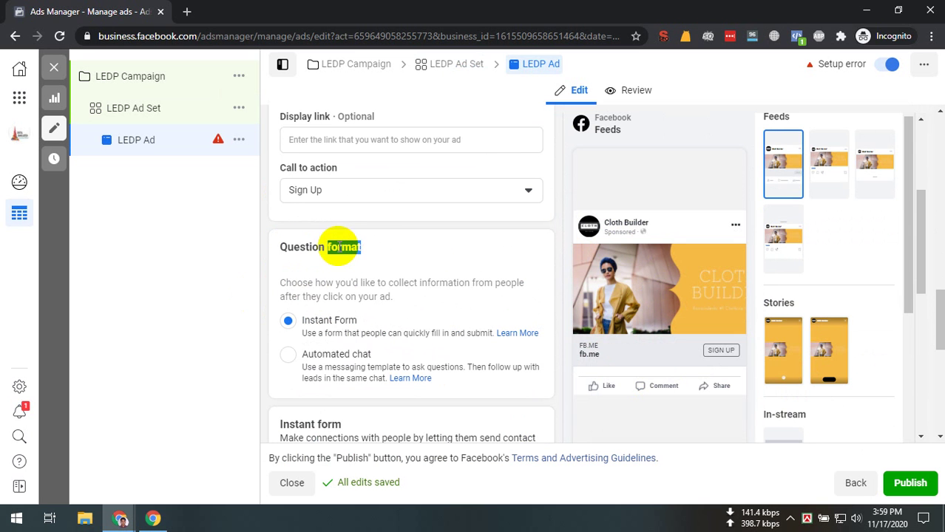
{"action": "left_click", "coordinate": [352, 270]}
{"action": "scroll", "coordinate": [344, 271], "scroll_direction": "down", "scroll_amount": 2}
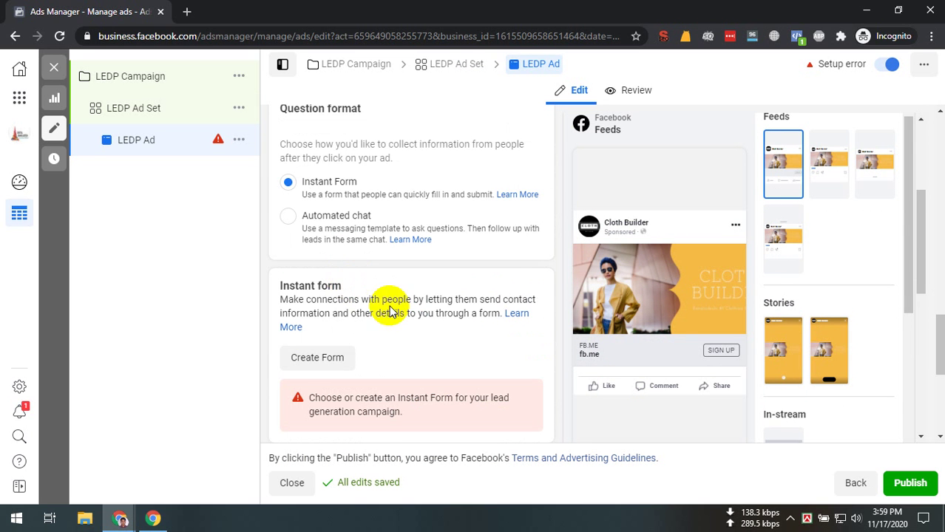
Try the Automated chat question format, check its message template options, and switch back to Instant Form.
{"action": "left_click", "coordinate": [289, 218]}
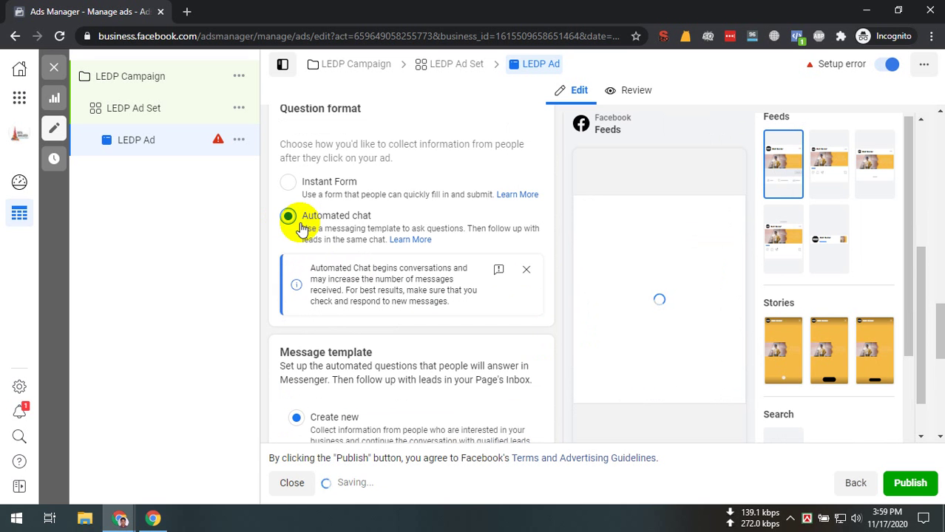
{"action": "scroll", "coordinate": [422, 257], "scroll_direction": "down", "scroll_amount": 3}
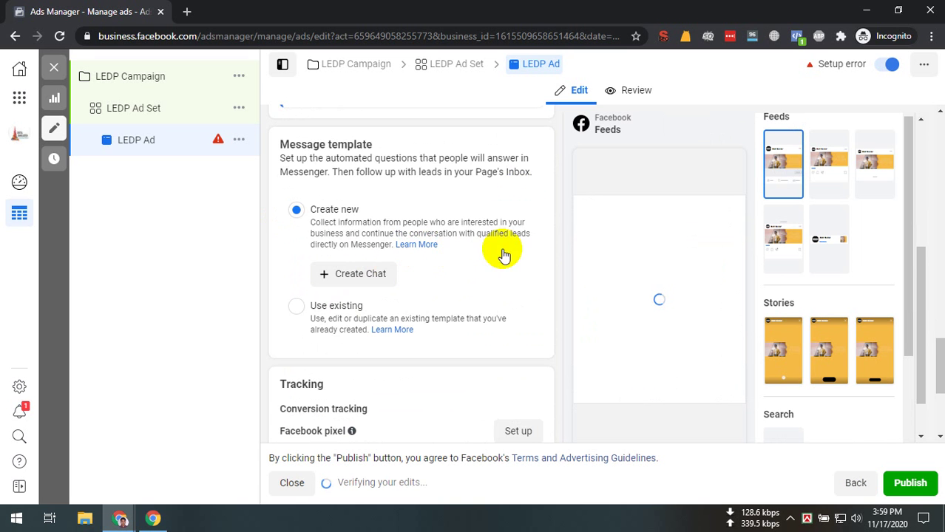
{"action": "scroll", "coordinate": [503, 255], "scroll_direction": "up", "scroll_amount": 4}
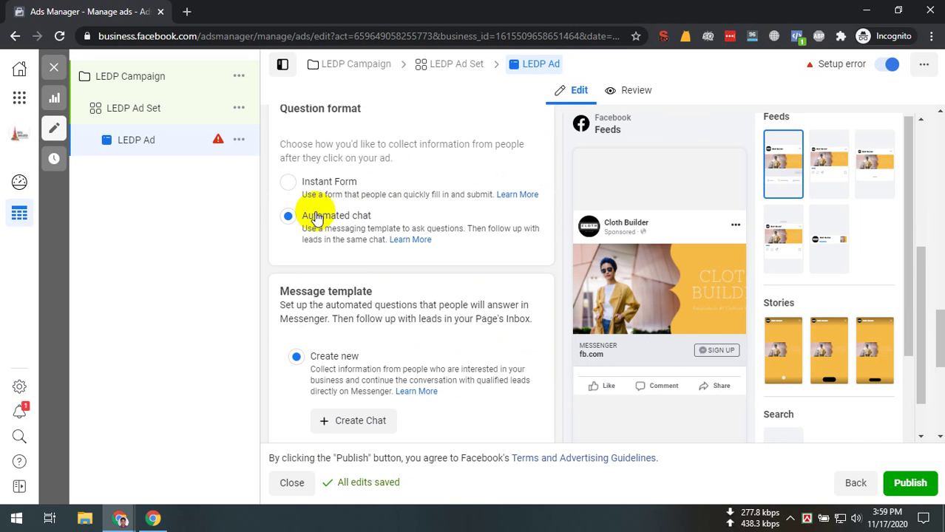
{"action": "left_click", "coordinate": [362, 190]}
Start creating an instant form and enter the intro greeting headline "Welcome to Cloth Builder".
{"action": "scroll", "coordinate": [319, 333], "scroll_direction": "down", "scroll_amount": 2}
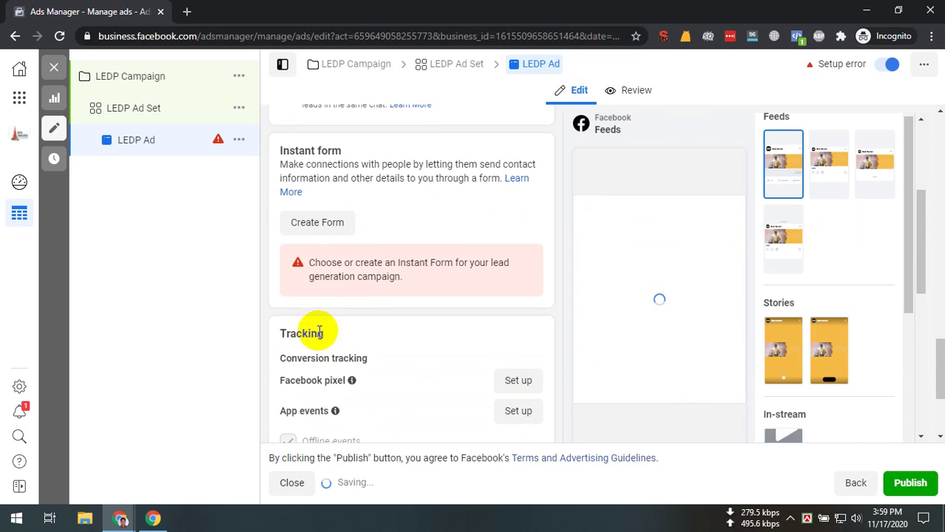
{"action": "left_click", "coordinate": [325, 222]}
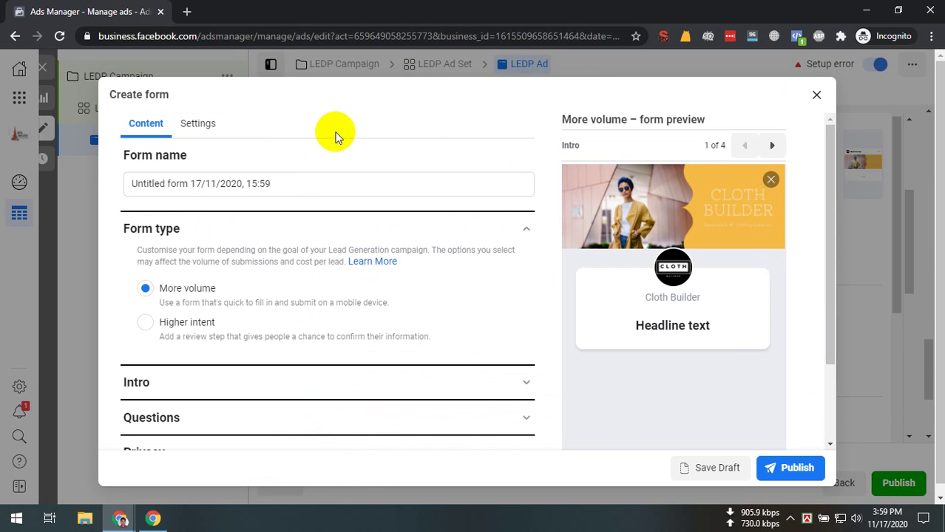
{"action": "scroll", "coordinate": [325, 170], "scroll_direction": "down", "scroll_amount": 2}
{"action": "left_click", "coordinate": [529, 275]}
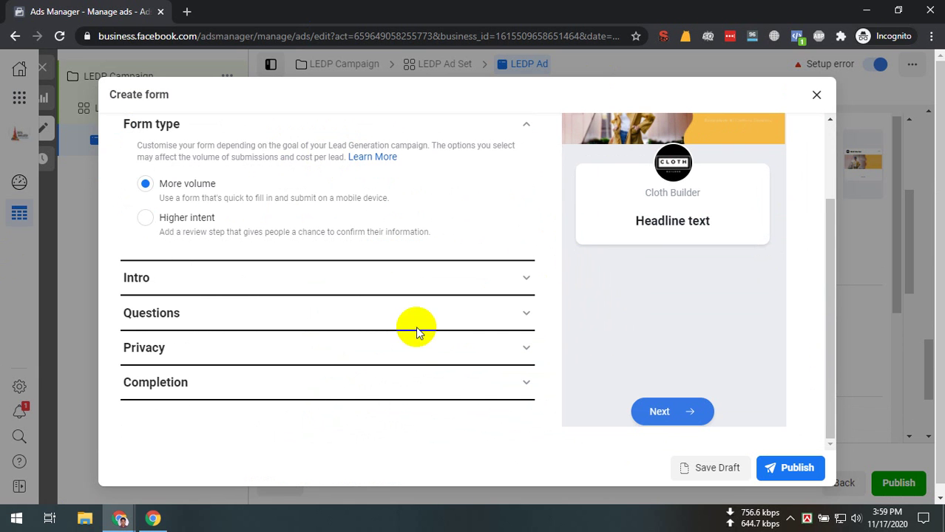
{"action": "scroll", "coordinate": [261, 338], "scroll_direction": "down", "scroll_amount": 2}
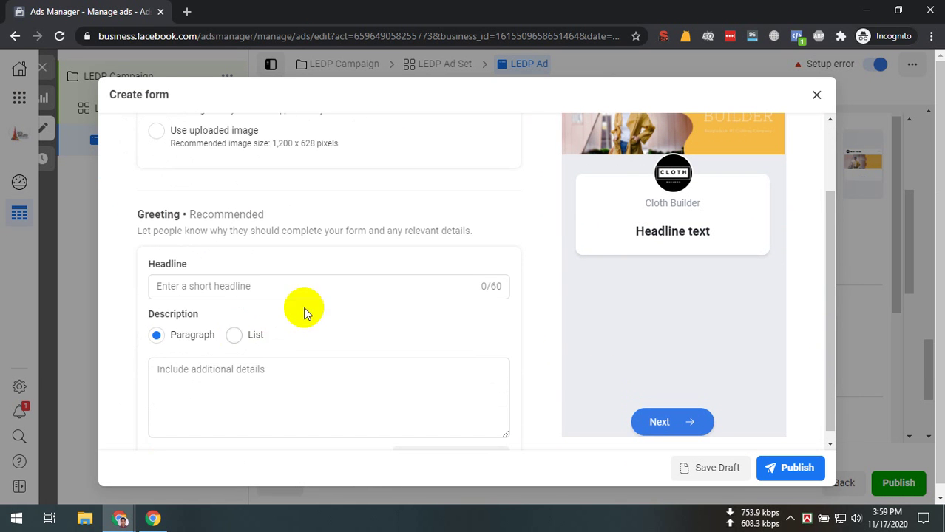
{"action": "left_click", "coordinate": [258, 287]}
{"action": "type", "text": "Welcome "}
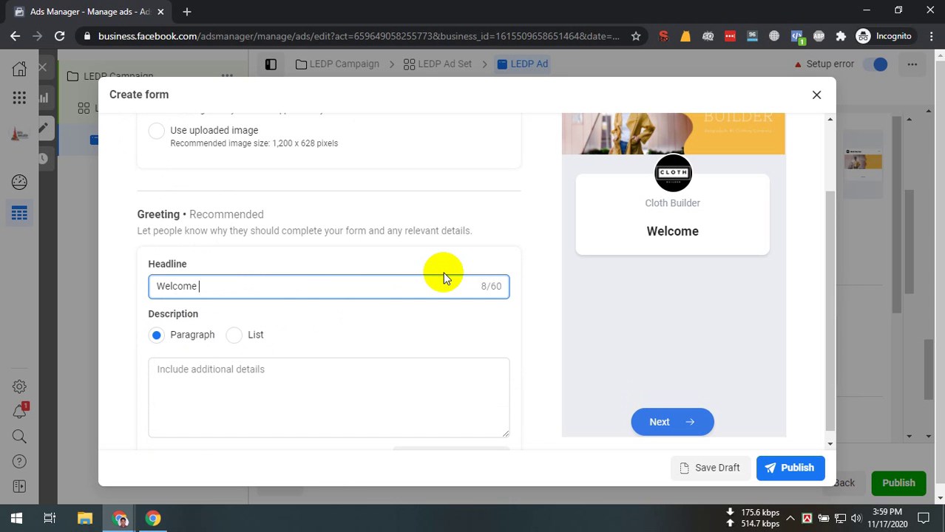
{"action": "type", "text": "to Cloth B"}
{"action": "type", "text": "uilder"}
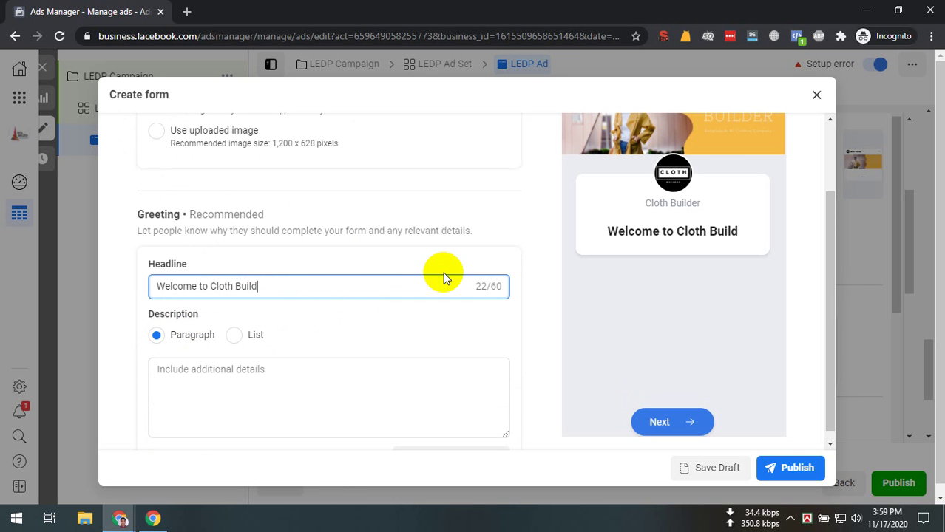
{"action": "left_click", "coordinate": [351, 418]}
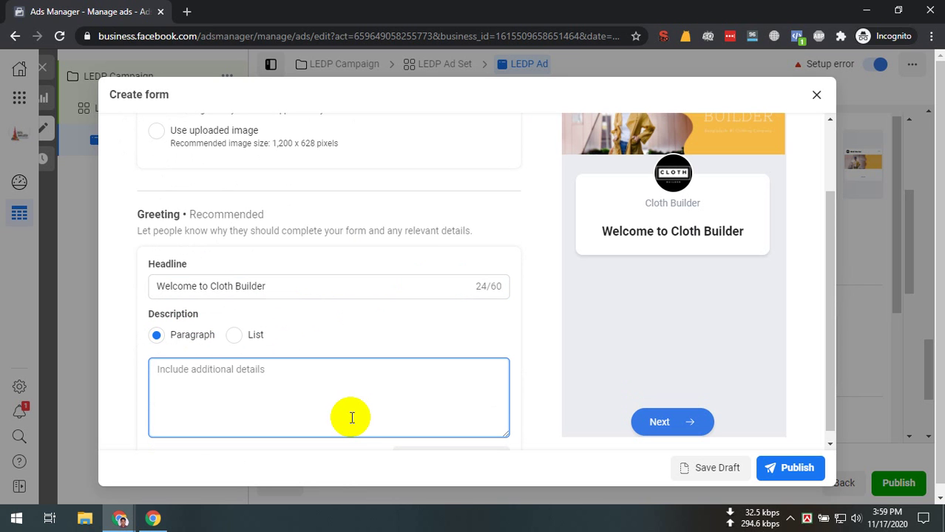
{"action": "type", "text": "If"}
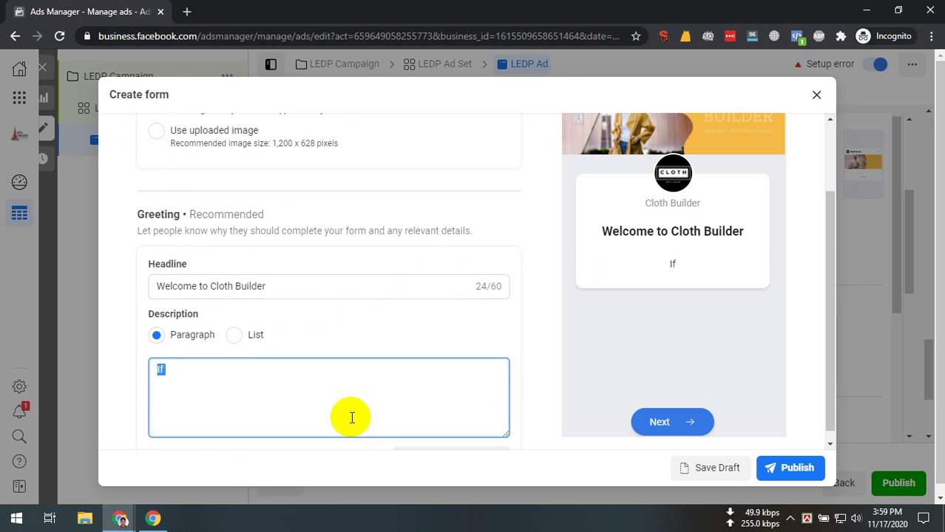
{"action": "key", "text": "BackSpace"}
{"action": "type", "text": "Don't think that"}
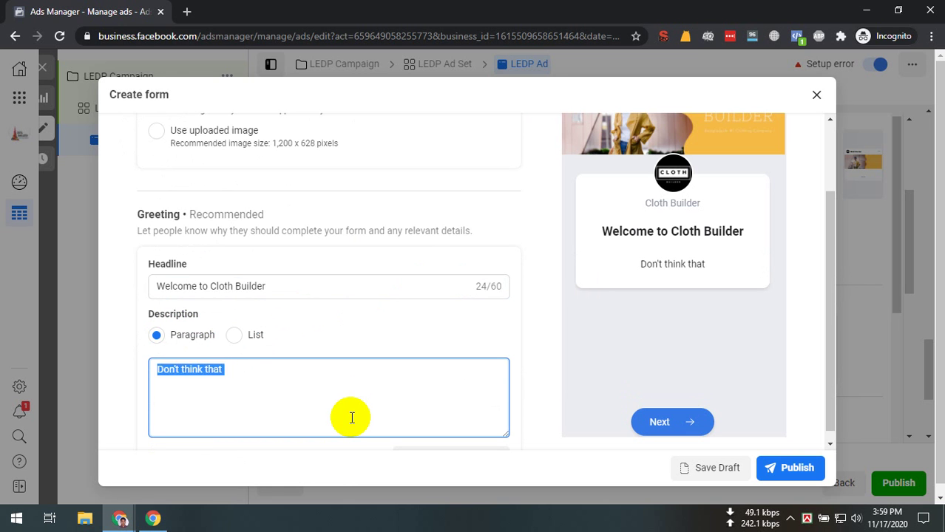
{"action": "key", "text": "BackSpace"}
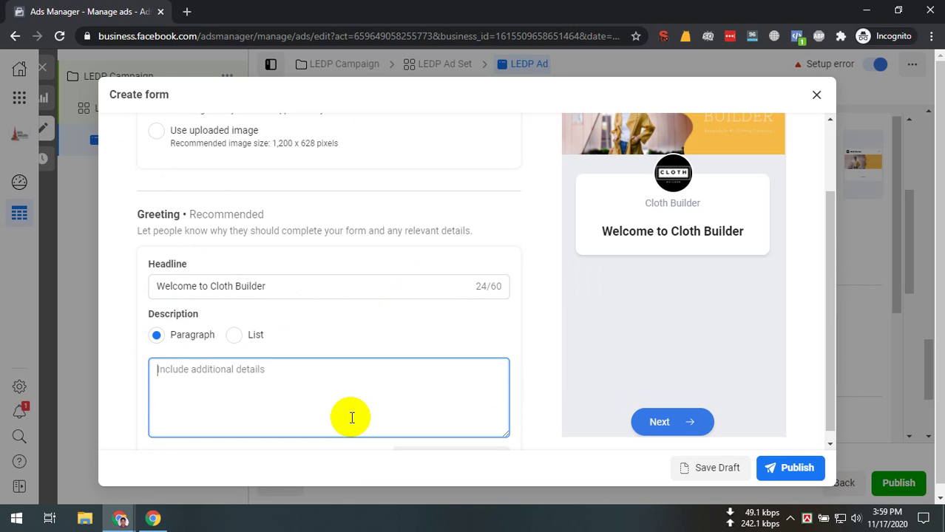
Search Google for "lorem ipsum" in a new browser tab and open the loremipsum.io site.
{"action": "key", "text": "ctrl+t"}
{"action": "type", "text": "lorem u"}
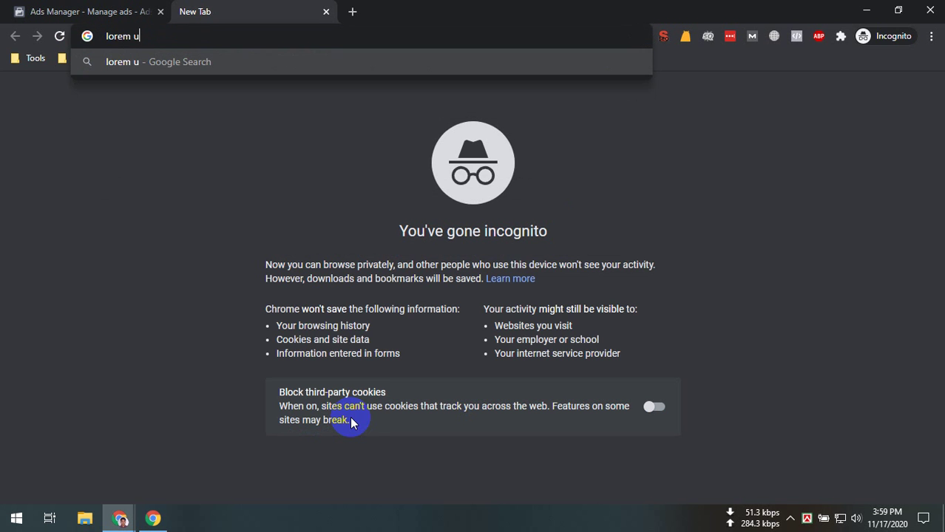
{"action": "key", "text": "BackSpace"}
{"action": "key", "text": "Down"}
{"action": "key", "text": "Return"}
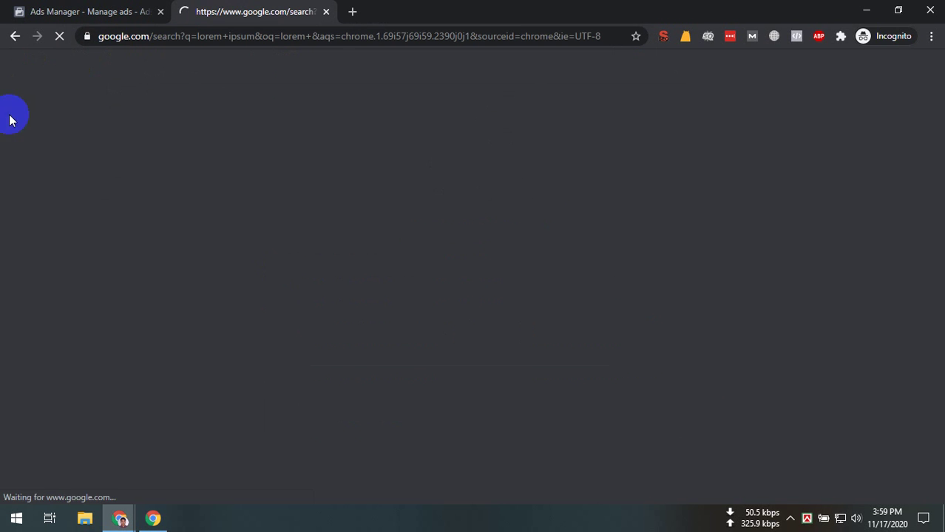
{"action": "scroll", "coordinate": [238, 306], "scroll_direction": "down", "scroll_amount": 5}
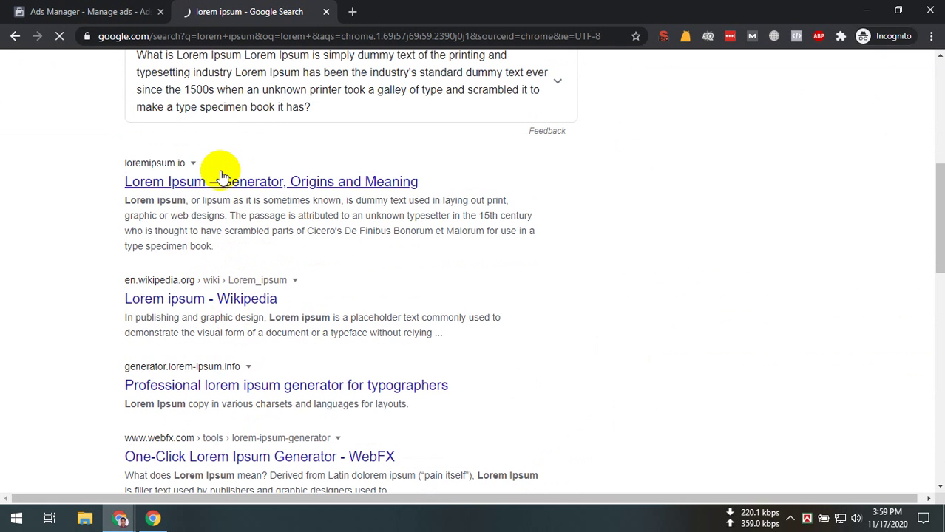
{"action": "left_click", "coordinate": [123, 162]}
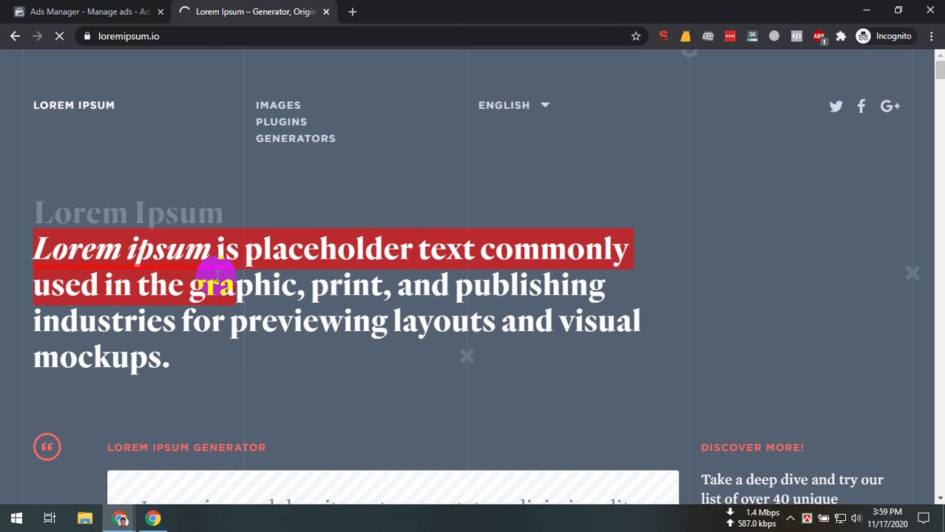
Fill the form's greeting description with the site's text "Lorem ipsum is placeholder text commonly used in the graphic".
{"action": "key", "text": "ctrl+shift+Tab"}
{"action": "left_click", "coordinate": [257, 401]}
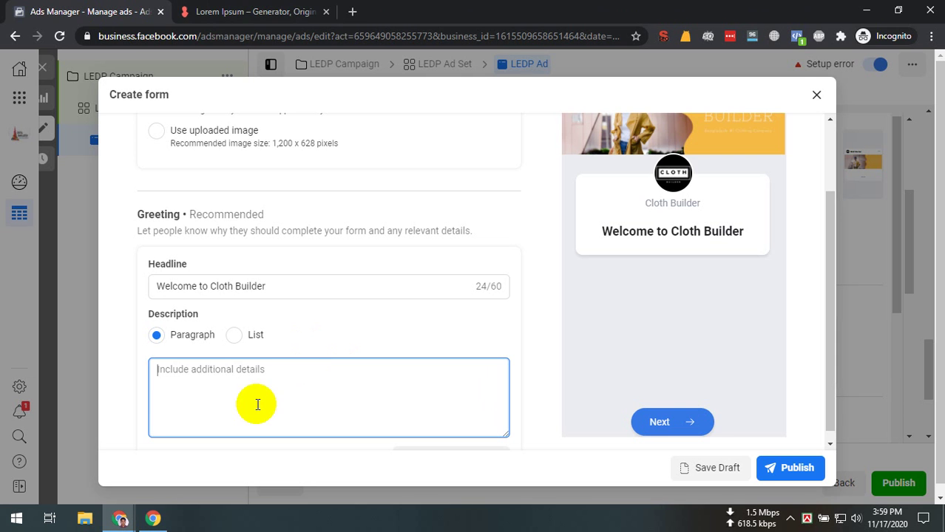
{"action": "type", "text": "Set"}
{"action": "key", "text": "ctrl+Tab"}
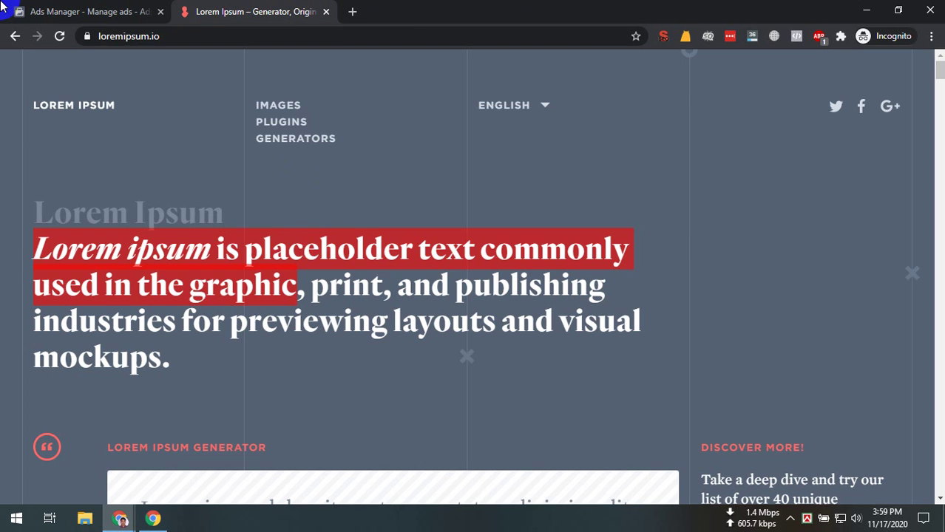
{"action": "key", "text": "ctrl+shift+Tab"}
{"action": "key", "text": "ctrl+a"}
{"action": "type", "text": "Lorem ipsum is placeholder text commonly used in the graphic"}
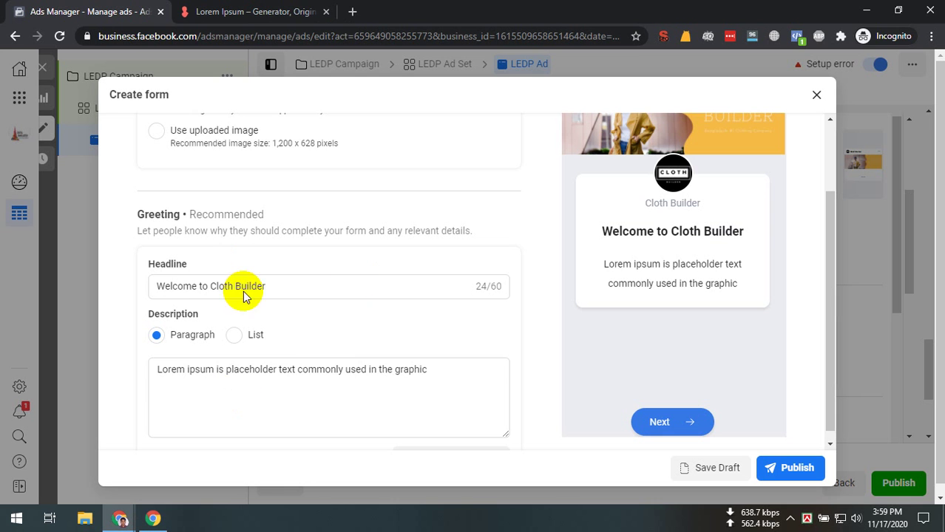
Expand the form's Questions section and reorder the prefill questions so Full name comes before Email.
{"action": "scroll", "coordinate": [460, 363], "scroll_direction": "down", "scroll_amount": 2}
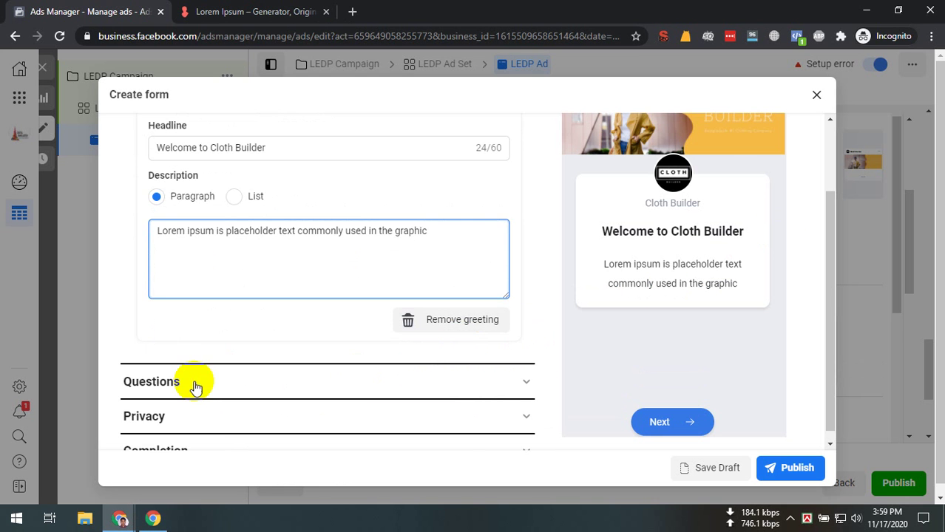
{"action": "left_click", "coordinate": [194, 384]}
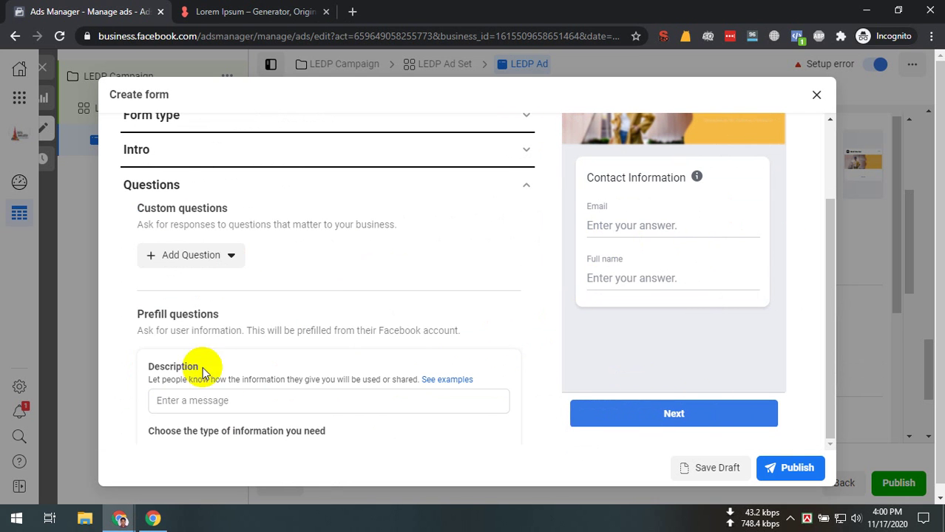
{"action": "scroll", "coordinate": [170, 236], "scroll_direction": "down", "scroll_amount": 2}
{"action": "scroll", "coordinate": [359, 324], "scroll_direction": "down", "scroll_amount": 2}
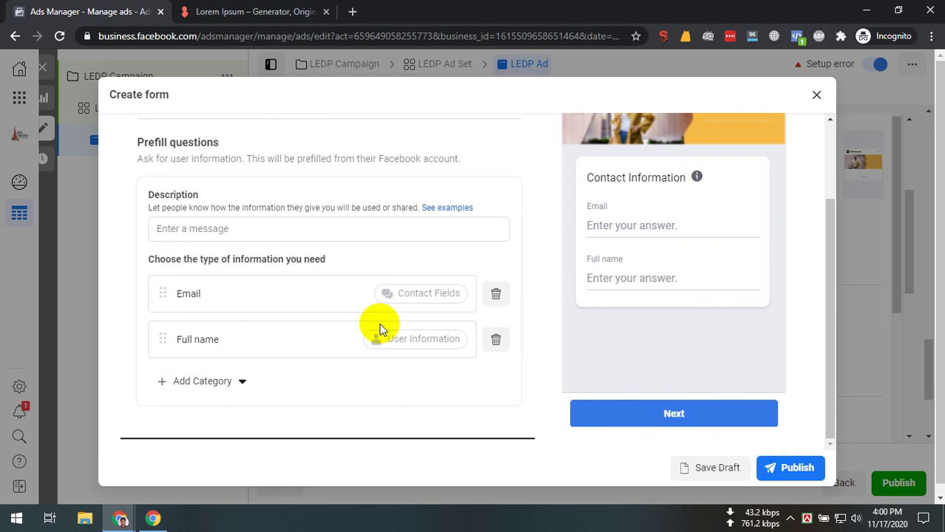
{"action": "left_click_drag", "start_coordinate": [158, 270], "coordinate": [166, 314]}
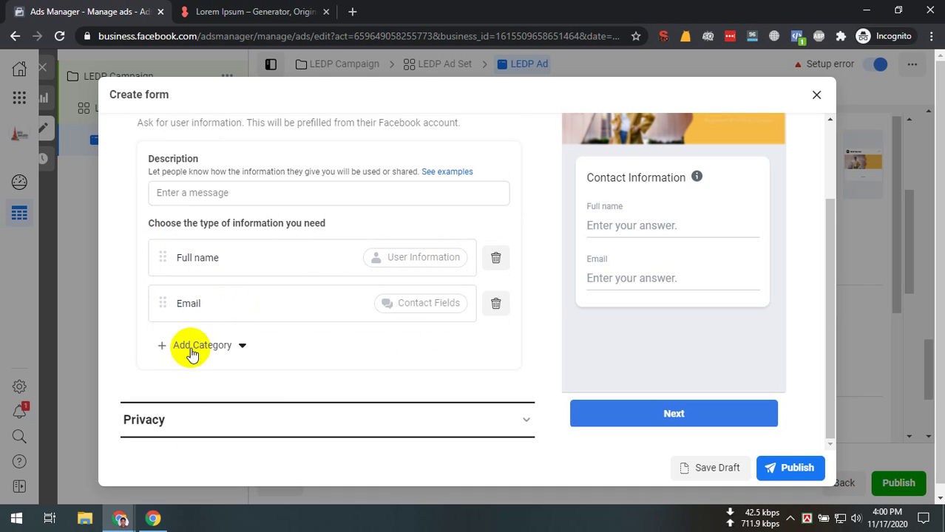
Add the Work phone number prefill question from Work information and place it between Full name and Email.
{"action": "left_click", "coordinate": [194, 349]}
{"action": "mouse_move", "coordinate": [211, 448]}
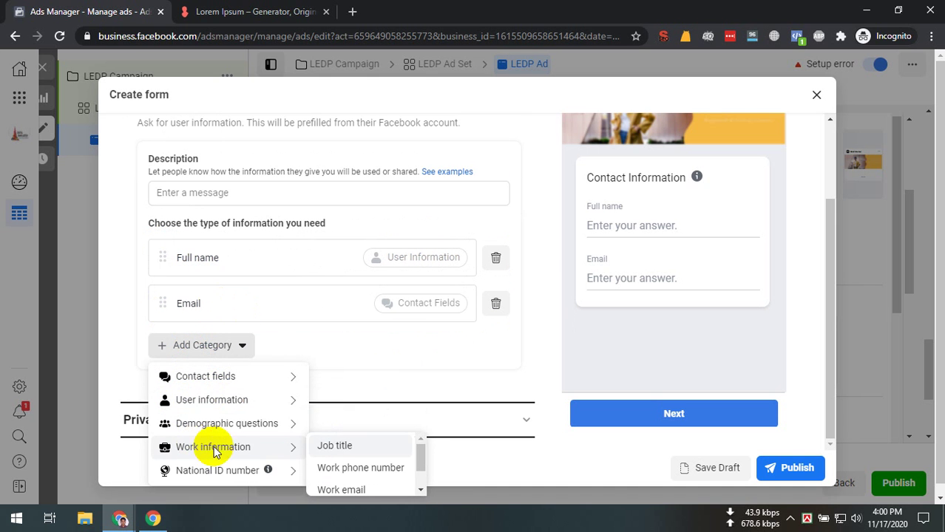
{"action": "left_click", "coordinate": [346, 468]}
{"action": "left_click_drag", "start_coordinate": [162, 348], "coordinate": [160, 300]}
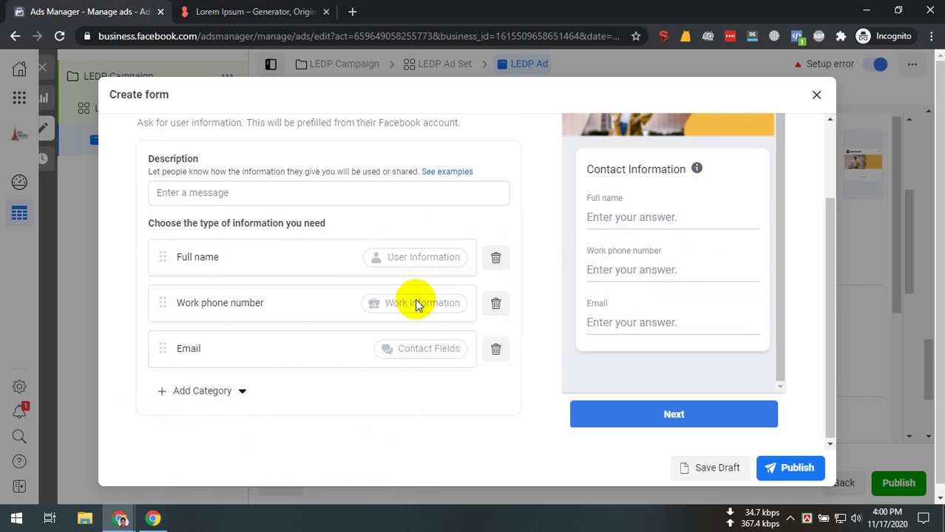
Look through the National ID number and Work information categories and add Gender from Demographic questions as a prefill question.
{"action": "scroll", "coordinate": [259, 313], "scroll_direction": "down", "scroll_amount": 1}
{"action": "left_click", "coordinate": [230, 322]}
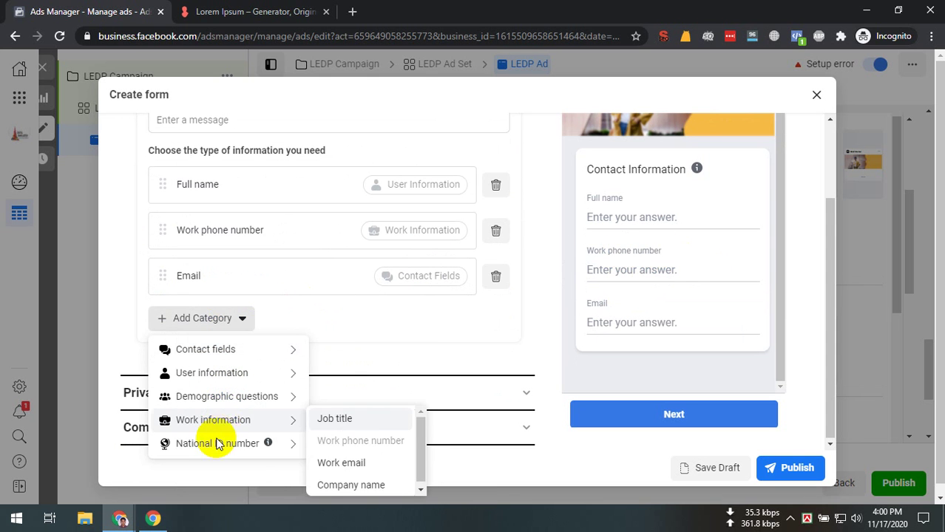
{"action": "mouse_move", "coordinate": [294, 445]}
{"action": "scroll", "coordinate": [359, 470], "scroll_direction": "down", "scroll_amount": 5}
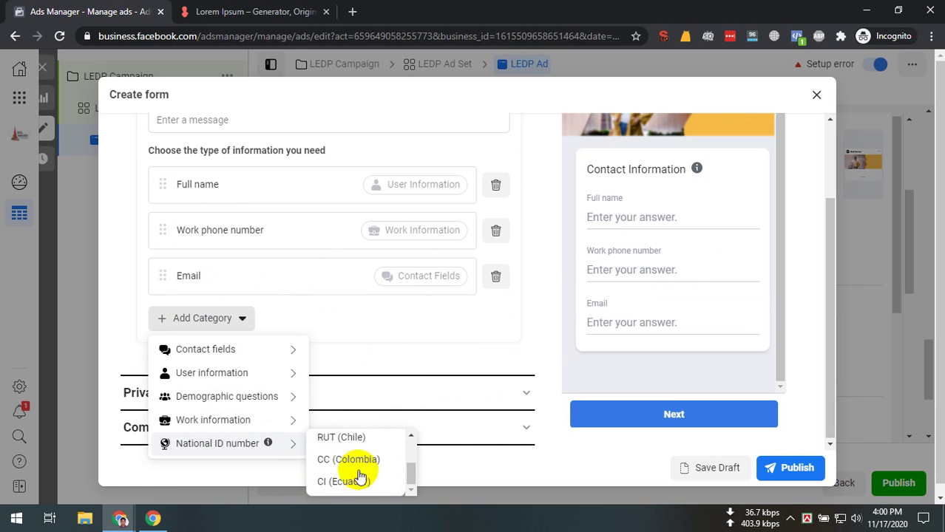
{"action": "mouse_move", "coordinate": [222, 408]}
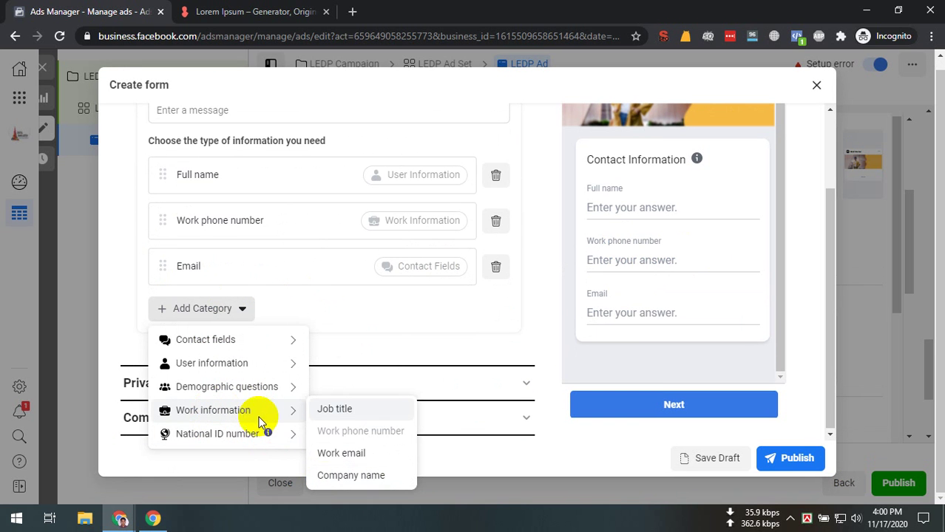
{"action": "mouse_move", "coordinate": [268, 386]}
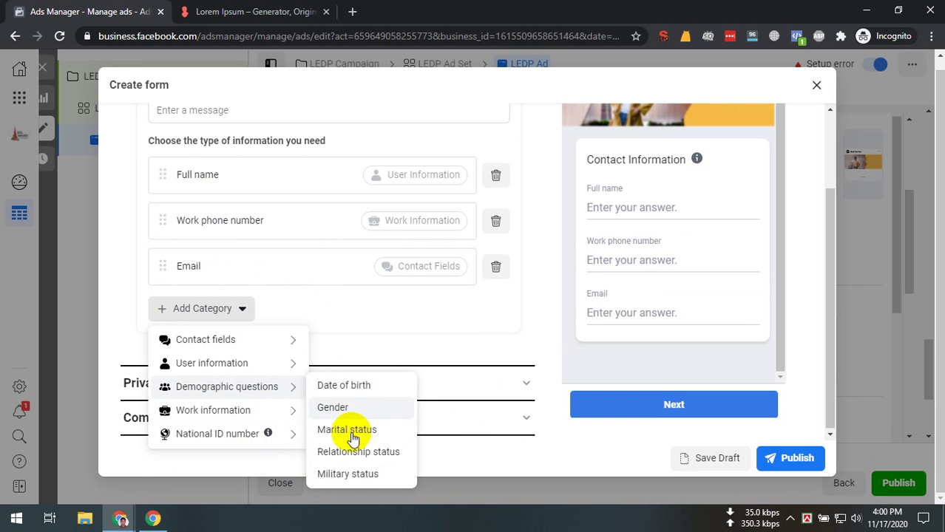
{"action": "left_click", "coordinate": [333, 407]}
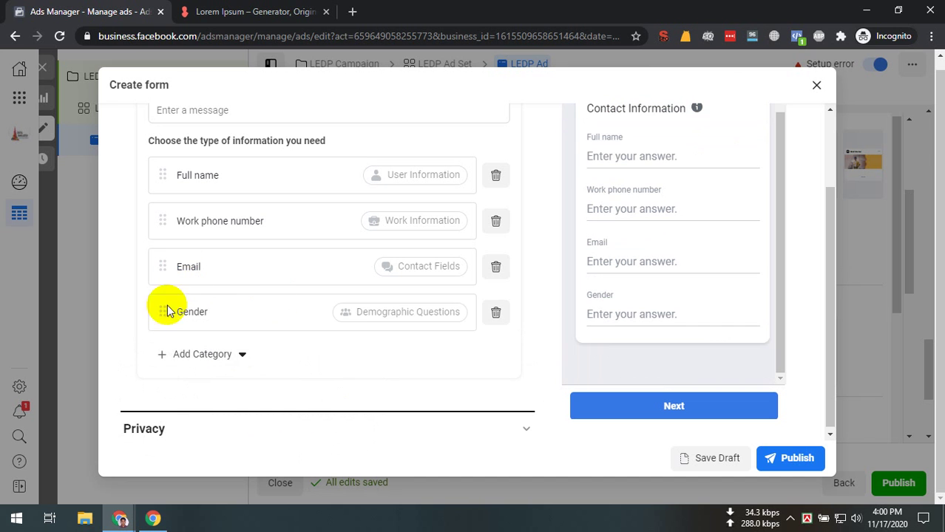
Look over the available prefill question categories and check the four contact questions in the form preview.
{"action": "mouse_move", "coordinate": [173, 304]}
{"action": "left_mouse_down"}
{"action": "mouse_move", "coordinate": [169, 266]}
{"action": "mouse_move", "coordinate": [178, 299]}
{"action": "left_mouse_up"}
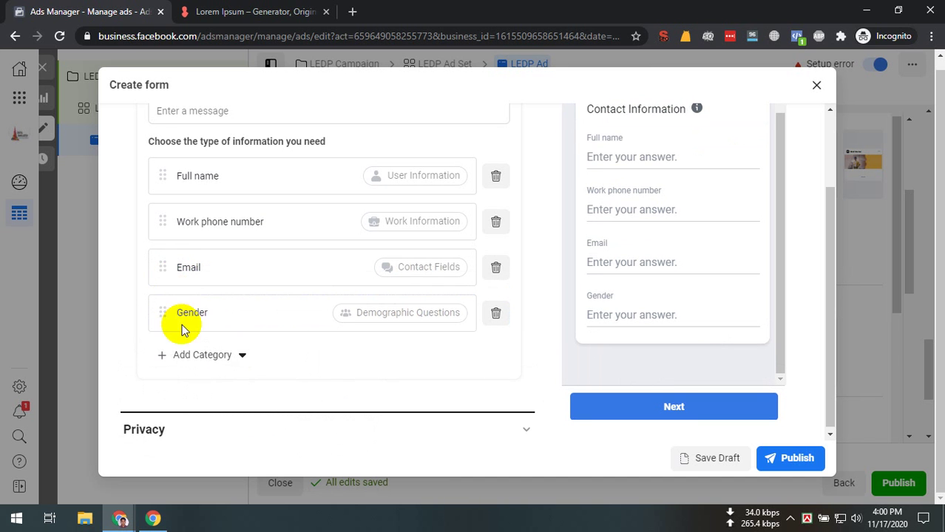
{"action": "left_click", "coordinate": [208, 355]}
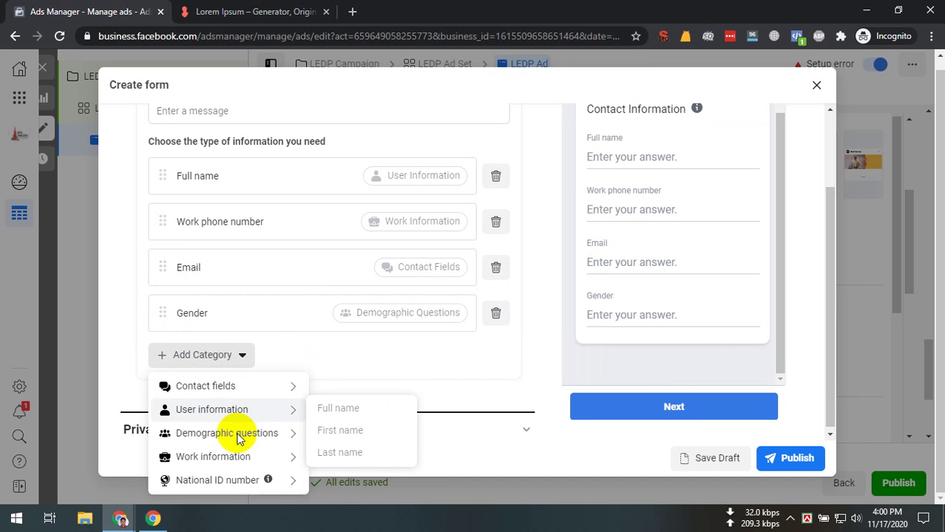
{"action": "scroll", "coordinate": [670, 317], "scroll_direction": "up", "scroll_amount": 1}
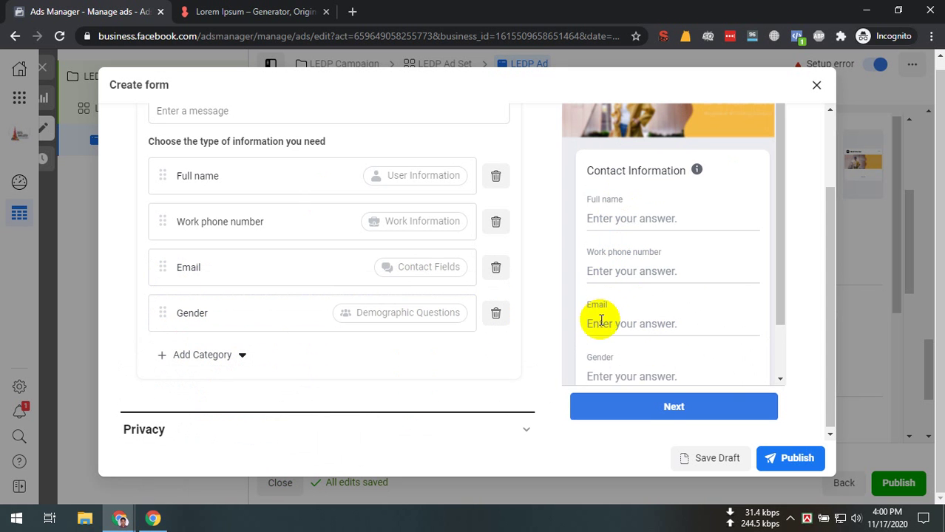
{"action": "scroll", "coordinate": [629, 346], "scroll_direction": "down", "scroll_amount": 1}
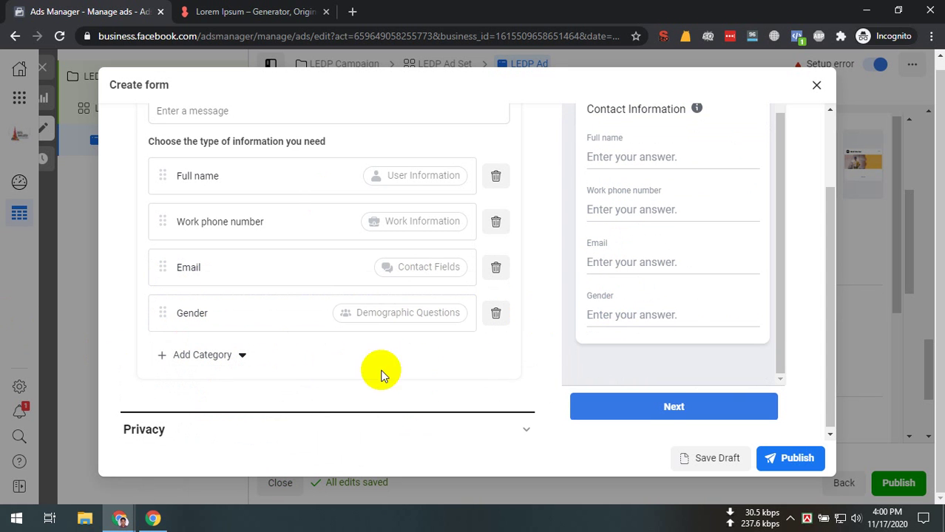
Go back over the form's Privacy, Questions and Intro sections and compare the greeting and prefill questions with the preview.
{"action": "scroll", "coordinate": [382, 374], "scroll_direction": "down", "scroll_amount": 1}
{"action": "left_click", "coordinate": [518, 386]}
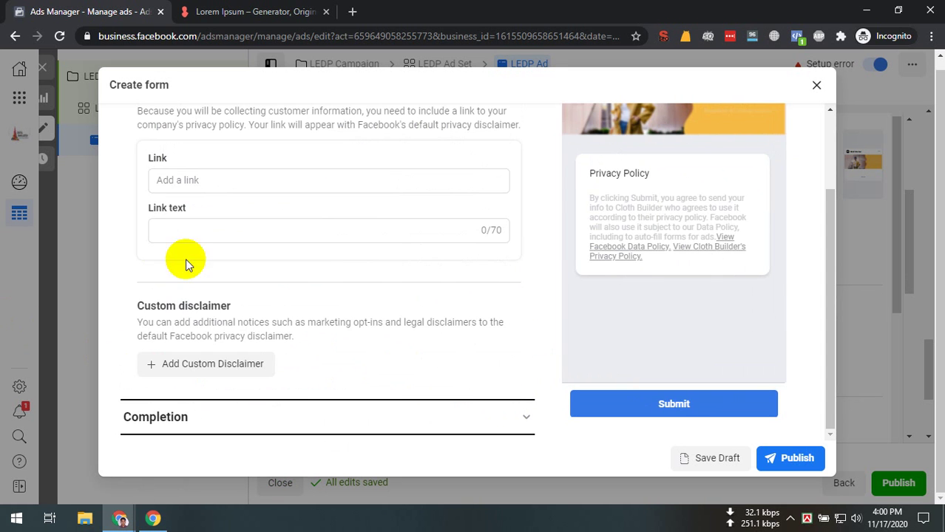
{"action": "scroll", "coordinate": [188, 183], "scroll_direction": "up", "scroll_amount": 2}
{"action": "left_click", "coordinate": [189, 182]}
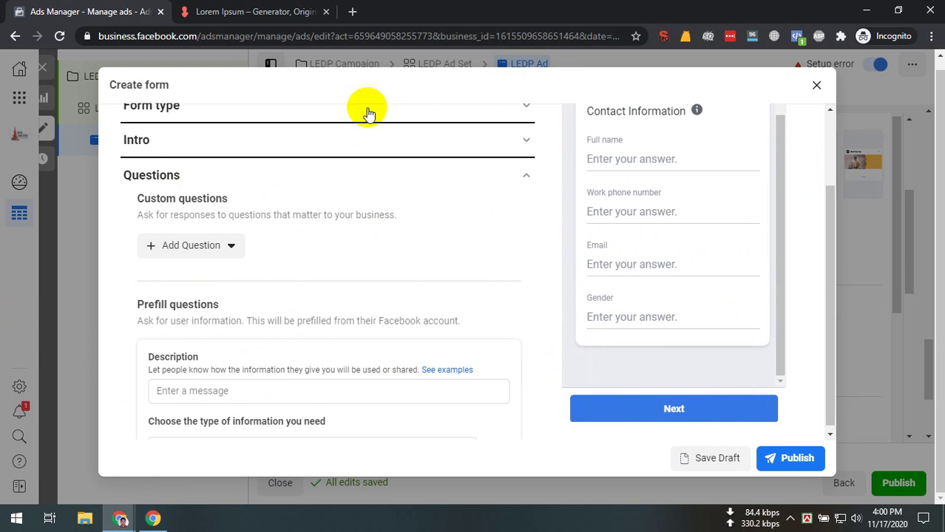
{"action": "left_click", "coordinate": [180, 127]}
{"action": "left_click", "coordinate": [211, 268]}
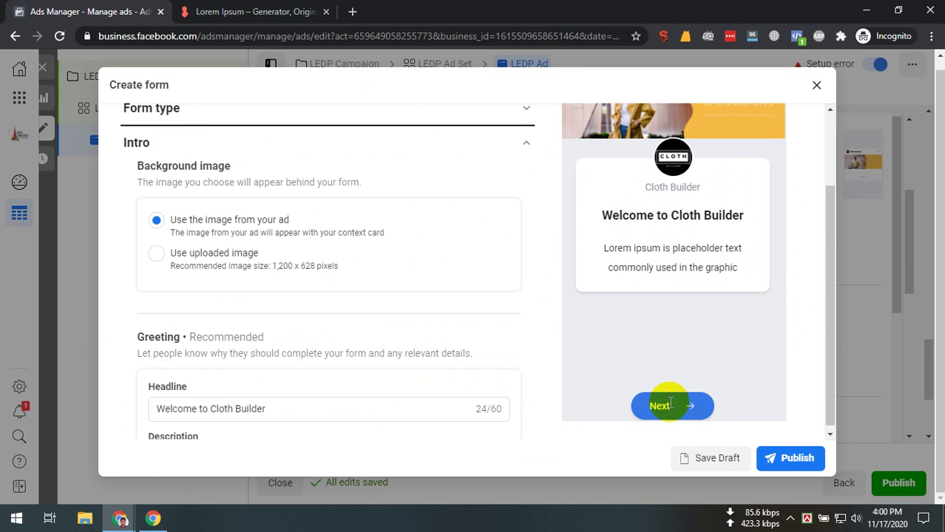
{"action": "scroll", "coordinate": [245, 360], "scroll_direction": "down", "scroll_amount": 4}
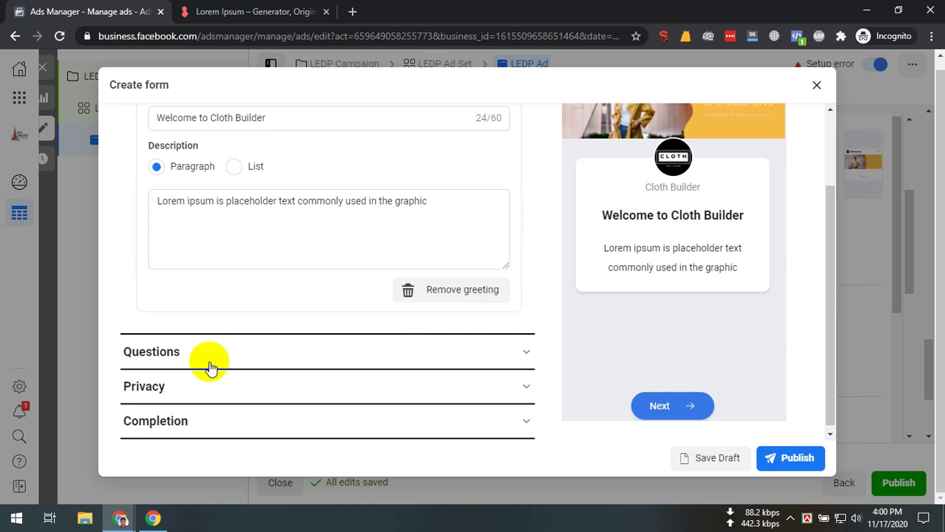
{"action": "left_click", "coordinate": [211, 355]}
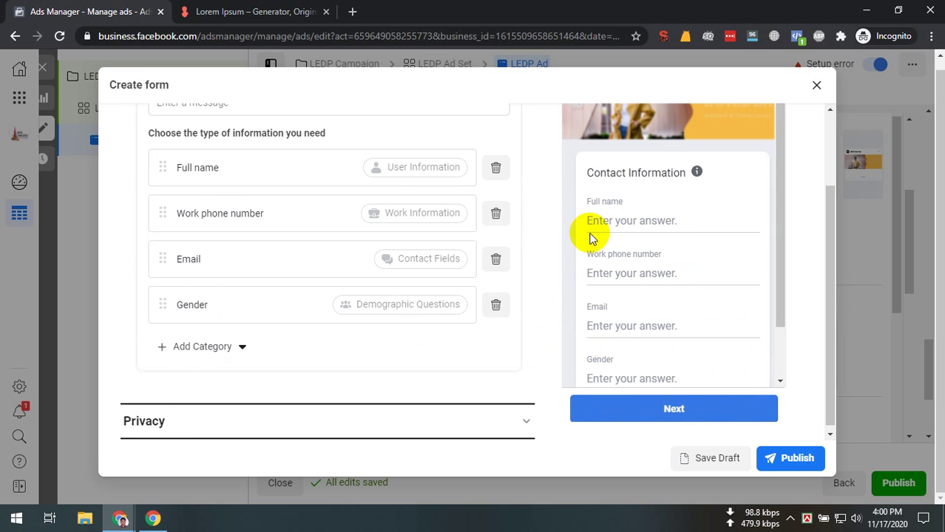
Expand the form's Privacy section and read through the default Privacy Policy disclaimer in the form preview.
{"action": "scroll", "coordinate": [222, 377], "scroll_direction": "down", "scroll_amount": 1}
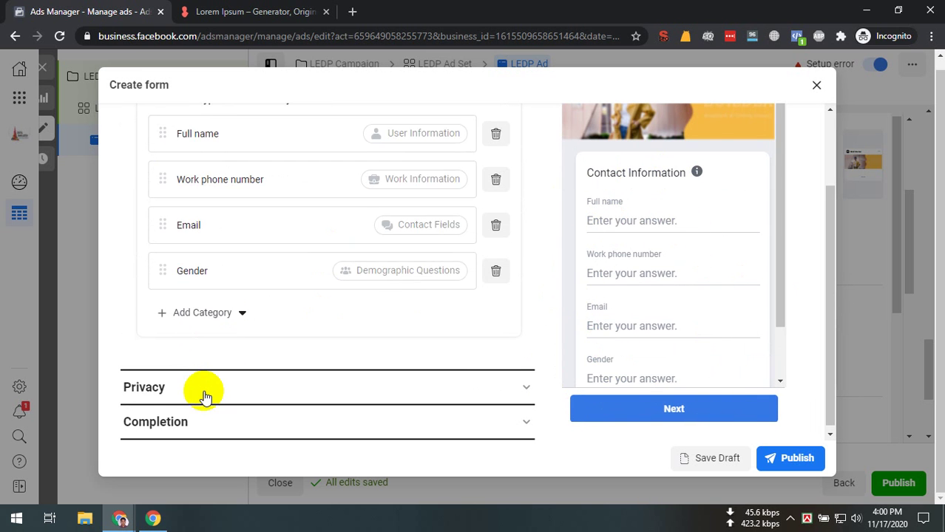
{"action": "left_click", "coordinate": [205, 396]}
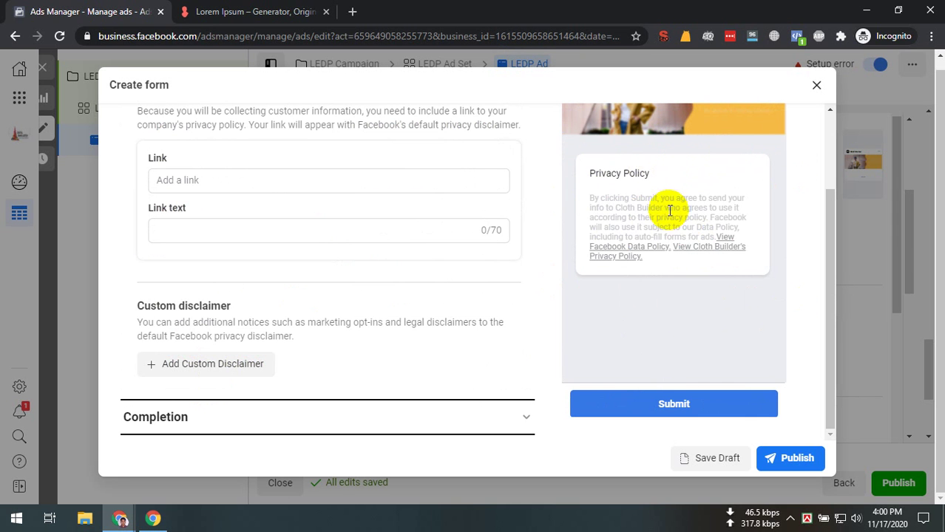
{"action": "left_click_drag", "start_coordinate": [593, 198], "coordinate": [704, 196]}
{"action": "left_click", "coordinate": [705, 207]}
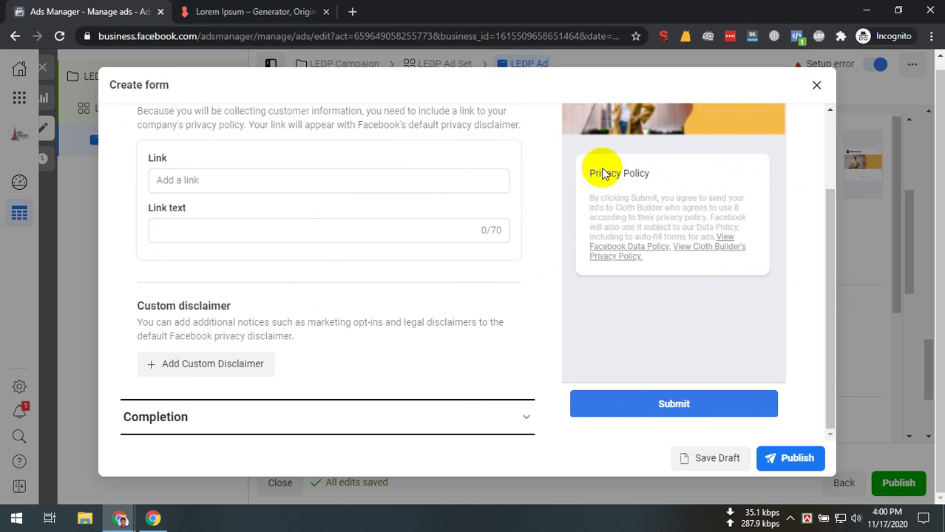
{"action": "left_click_drag", "start_coordinate": [618, 211], "coordinate": [675, 205]}
{"action": "left_click", "coordinate": [665, 224]}
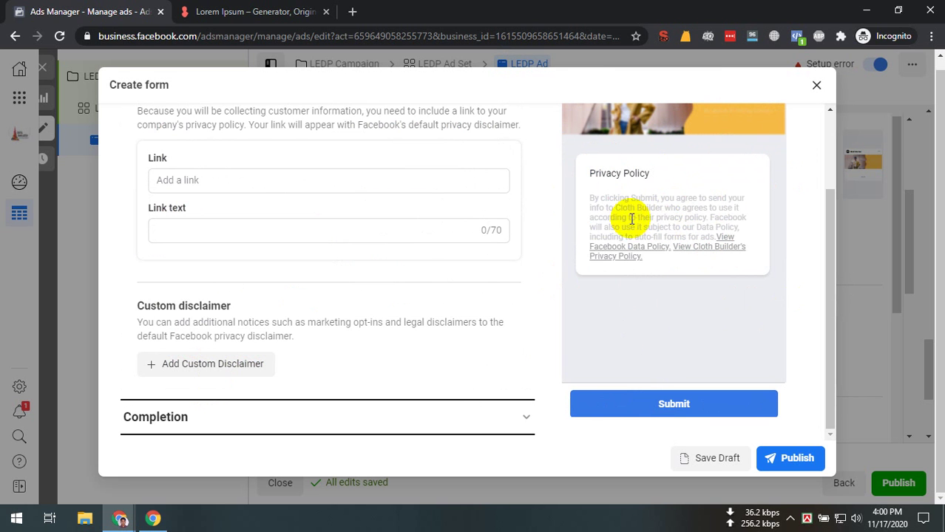
{"action": "left_click_drag", "start_coordinate": [590, 211], "coordinate": [732, 216]}
{"action": "left_click", "coordinate": [733, 216]}
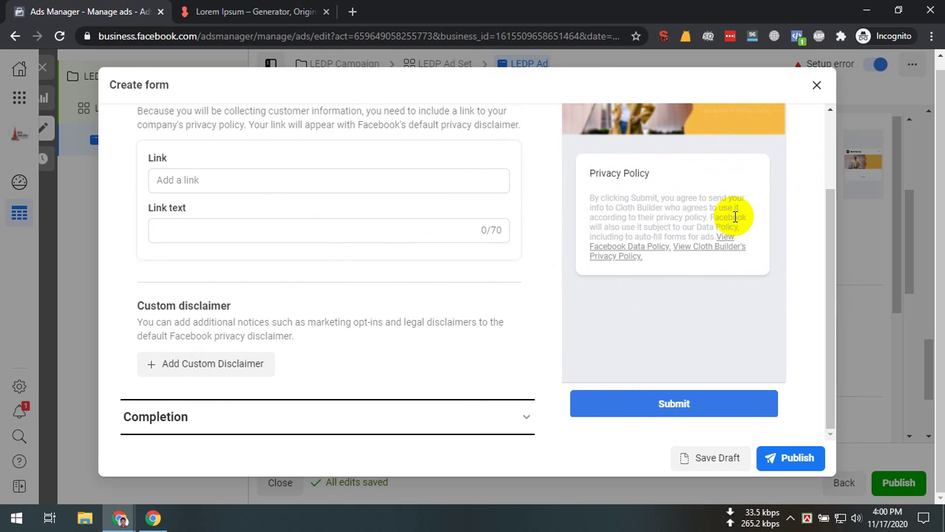
{"action": "left_click_drag", "start_coordinate": [625, 220], "coordinate": [686, 223]}
{"action": "left_click", "coordinate": [681, 226]}
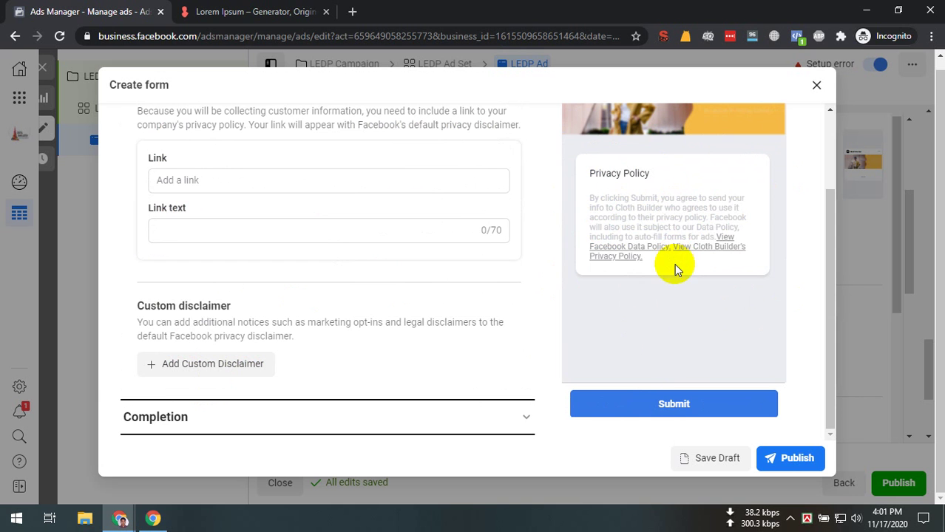
{"action": "left_click_drag", "start_coordinate": [591, 237], "coordinate": [680, 237]}
{"action": "left_click", "coordinate": [640, 239]}
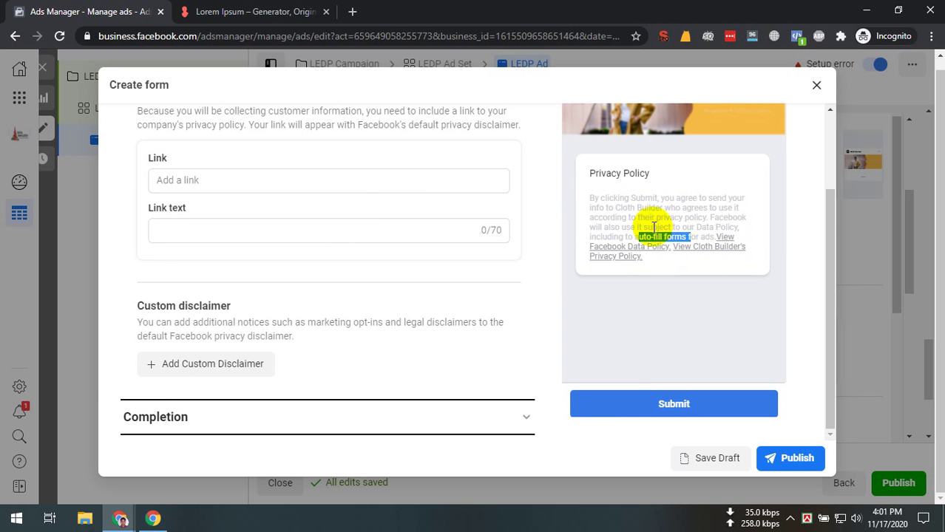
{"action": "left_click", "coordinate": [627, 253]}
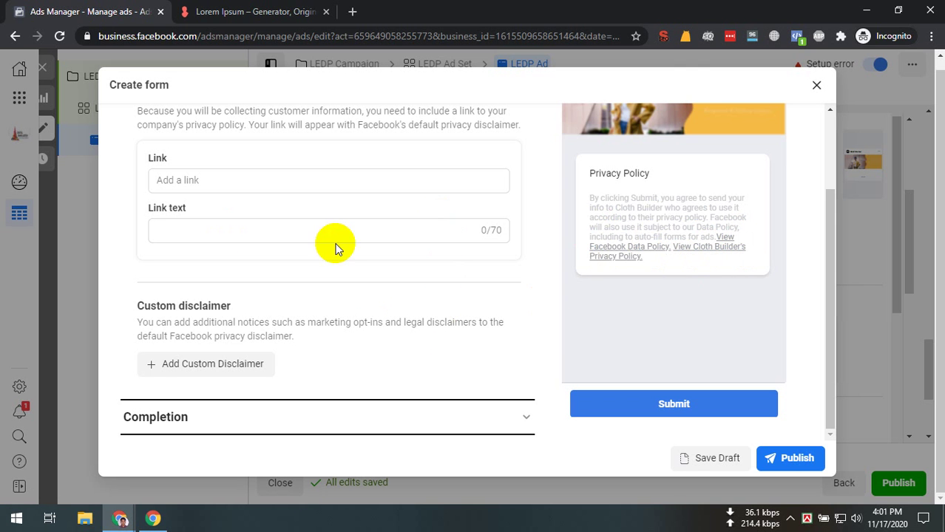
Examine the Privacy section's link requirements, Link text field and custom disclaimer option, with a brief look at the Completion section.
{"action": "left_click", "coordinate": [185, 180]}
{"action": "scroll", "coordinate": [201, 217], "scroll_direction": "up", "scroll_amount": 2}
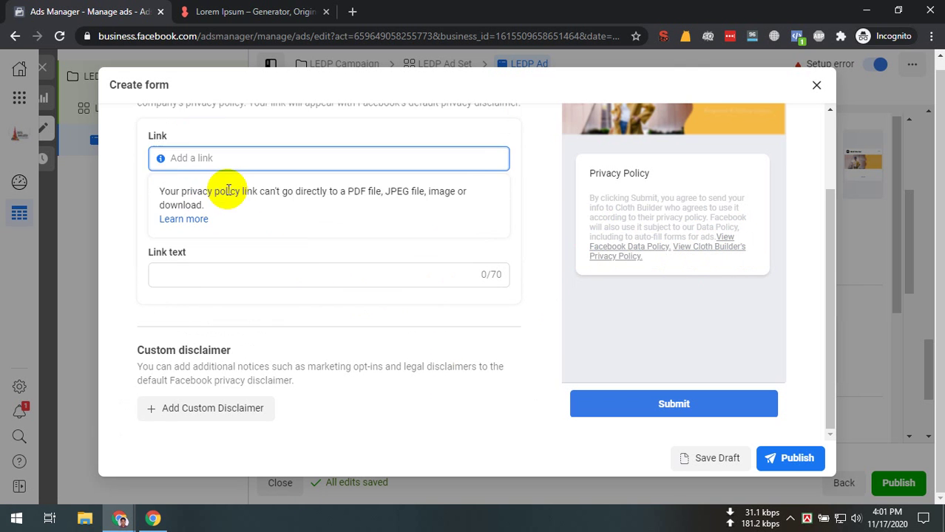
{"action": "left_click", "coordinate": [385, 208]}
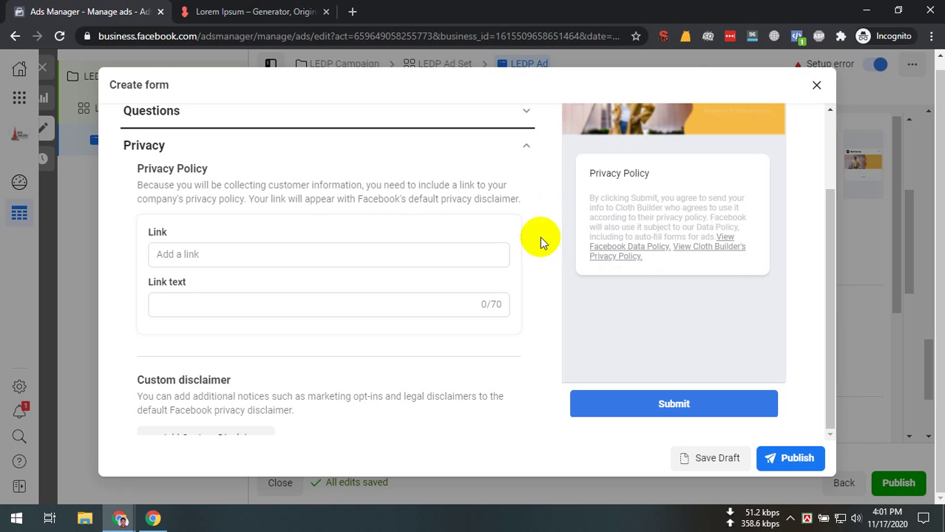
{"action": "scroll", "coordinate": [292, 279], "scroll_direction": "down", "scroll_amount": 1}
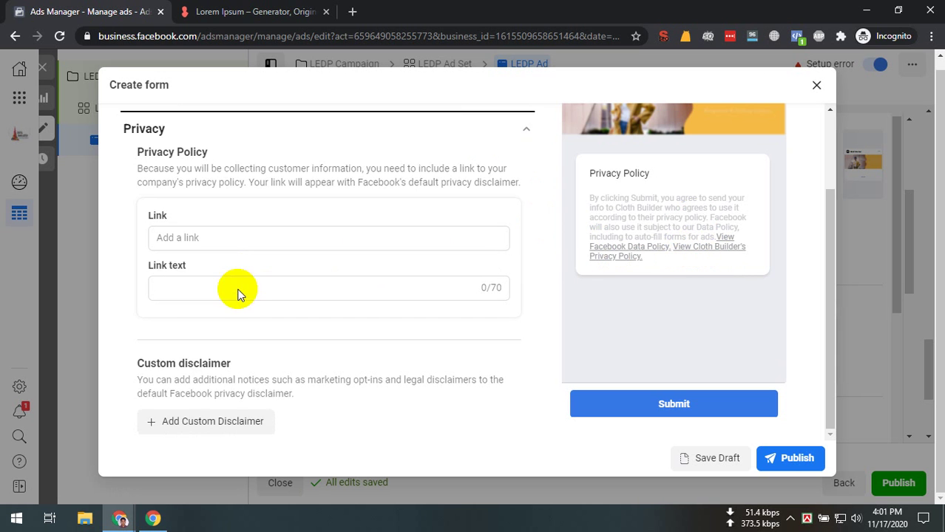
{"action": "left_click", "coordinate": [216, 416]}
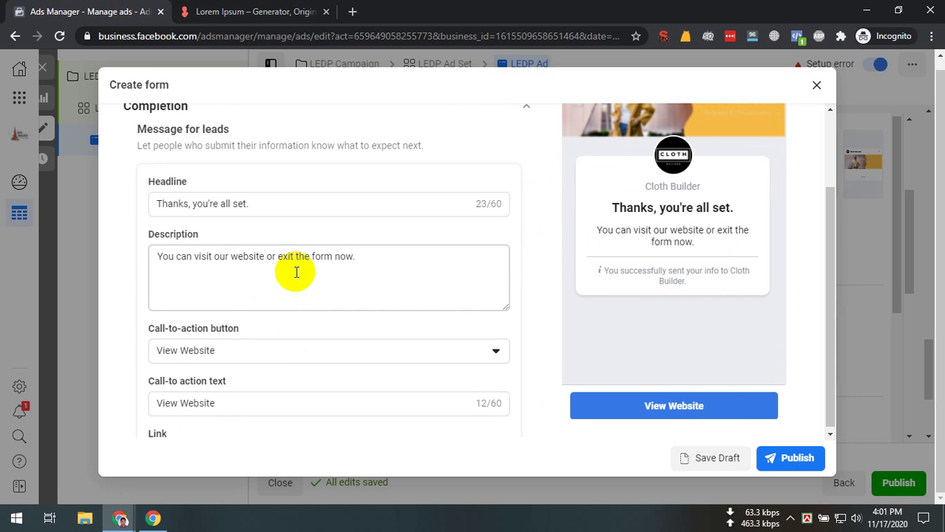
{"action": "scroll", "coordinate": [295, 270], "scroll_direction": "up", "scroll_amount": 1}
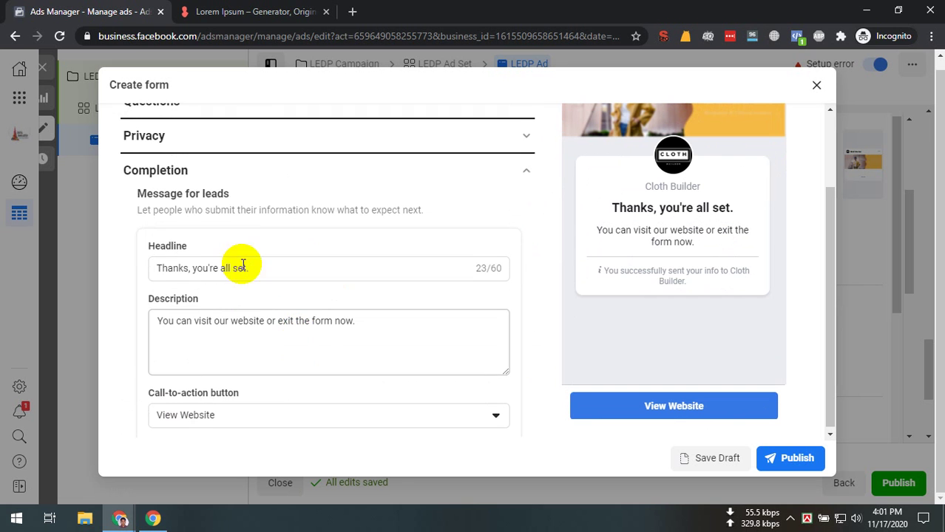
{"action": "left_click", "coordinate": [184, 147]}
{"action": "scroll", "coordinate": [335, 287], "scroll_direction": "down", "scroll_amount": 1}
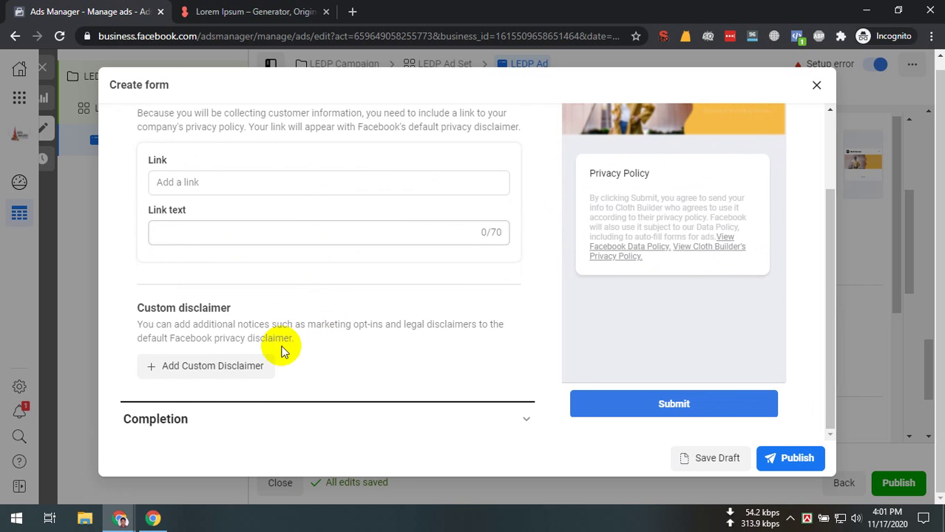
Expand the Completion section, select View Website as the call-to-action button and check its action text and Link field.
{"action": "left_click", "coordinate": [296, 416]}
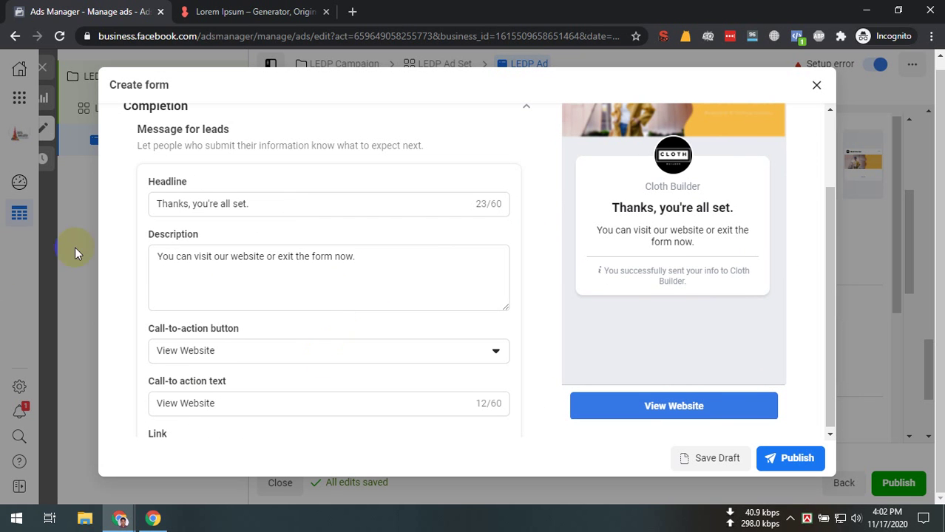
{"action": "left_click", "coordinate": [244, 351]}
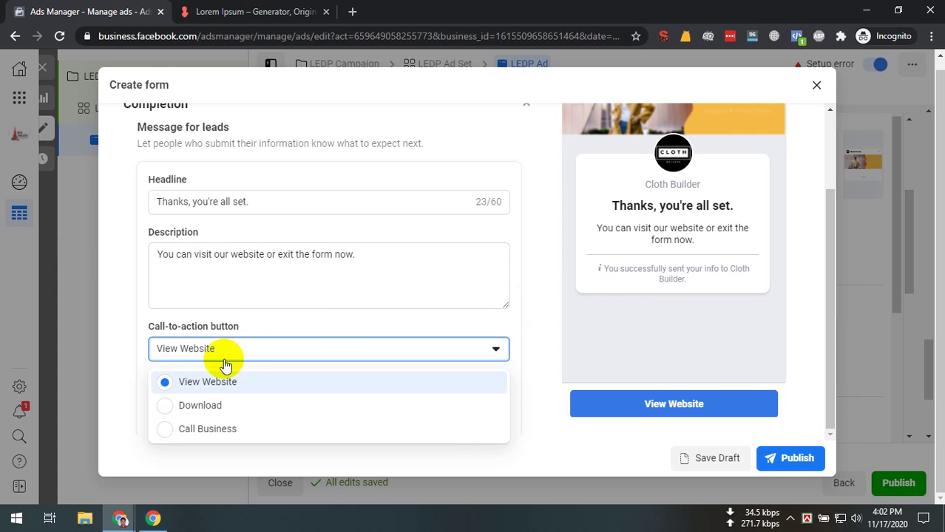
{"action": "left_click", "coordinate": [231, 382]}
{"action": "double_click", "coordinate": [270, 400]}
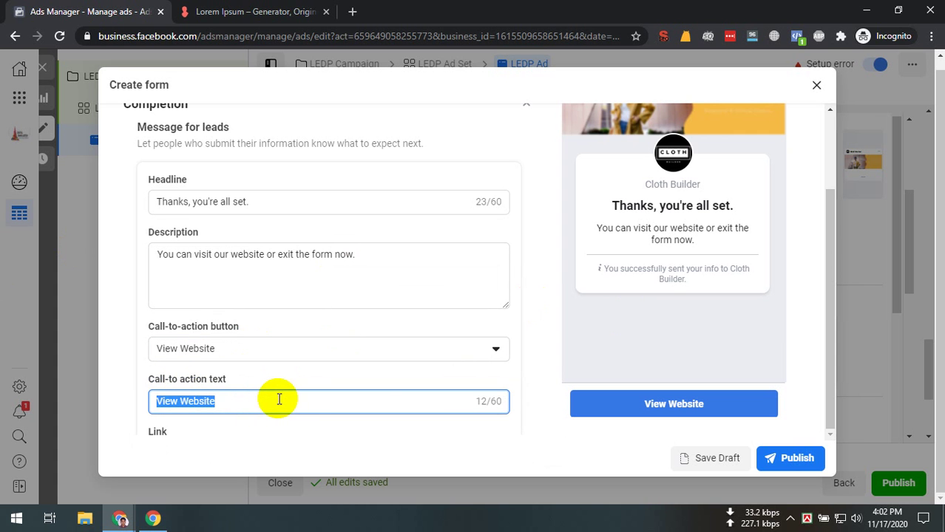
{"action": "left_click", "coordinate": [281, 399]}
{"action": "scroll", "coordinate": [244, 373], "scroll_direction": "down", "scroll_amount": 1}
{"action": "left_click", "coordinate": [192, 385]}
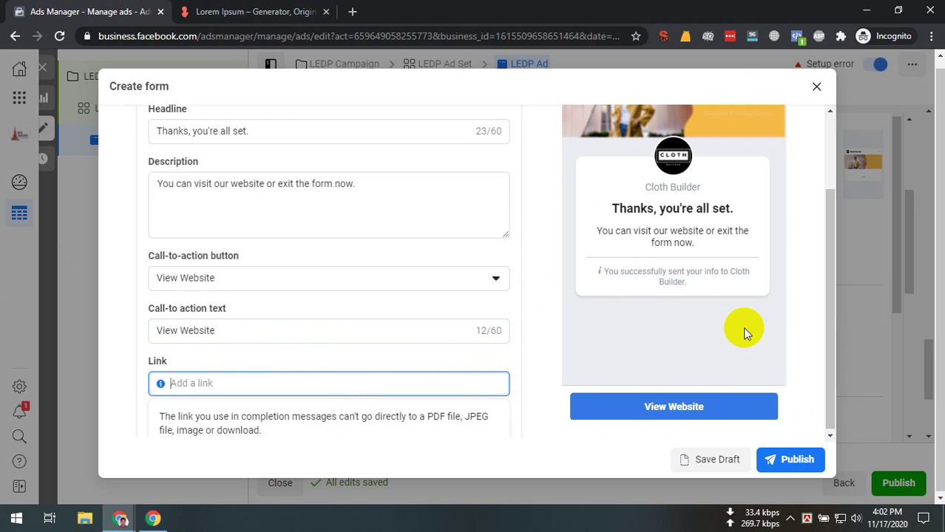
Step back through the form preview to the Intro page and forward through prefill information, privacy review and message for leads.
{"action": "scroll", "coordinate": [772, 274], "scroll_direction": "up", "scroll_amount": 2}
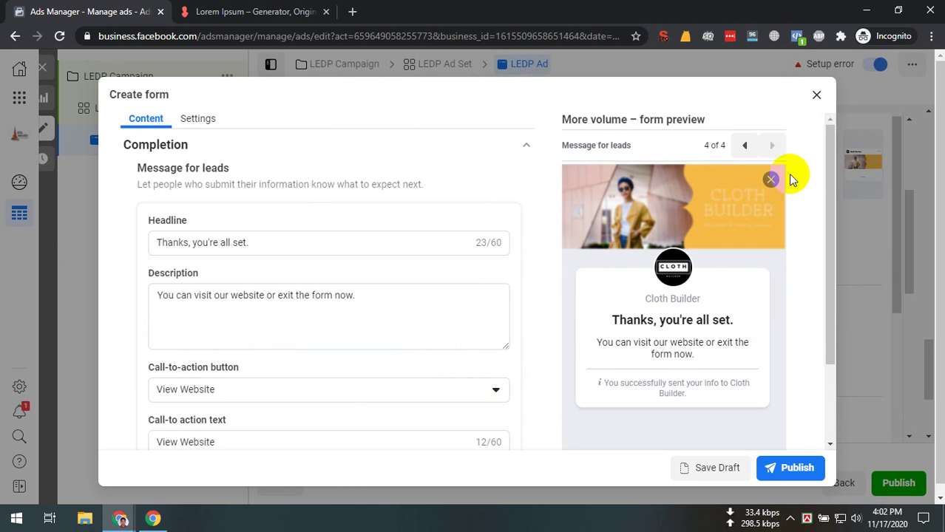
{"action": "left_click", "coordinate": [744, 145]}
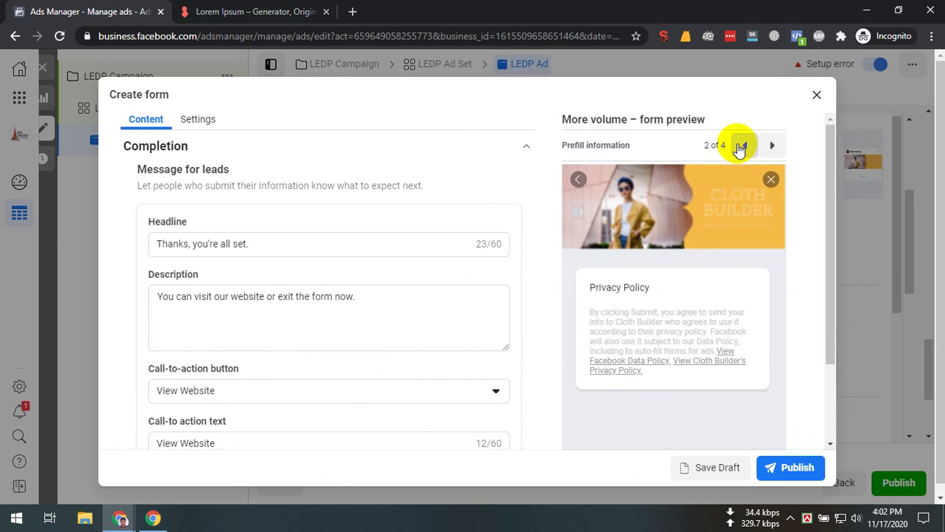
{"action": "left_click", "coordinate": [745, 145]}
{"action": "left_click", "coordinate": [744, 145]}
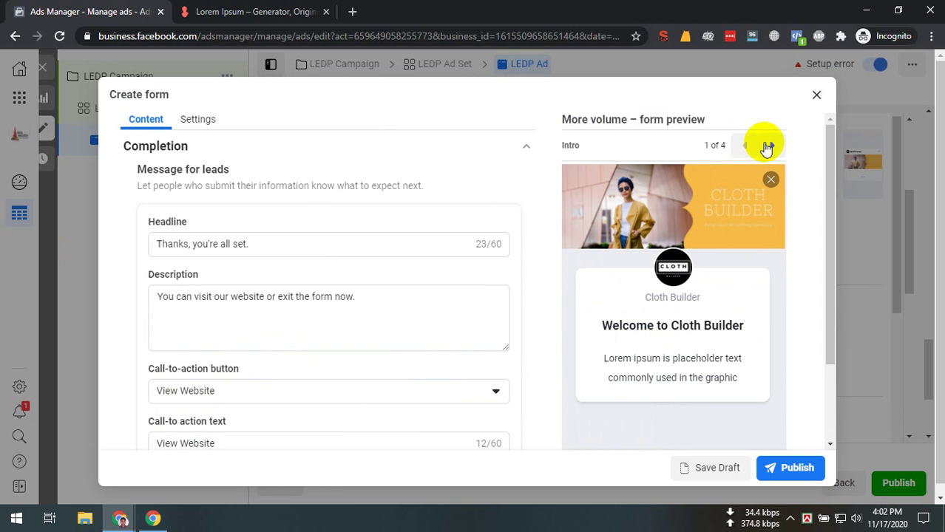
{"action": "left_click", "coordinate": [769, 146]}
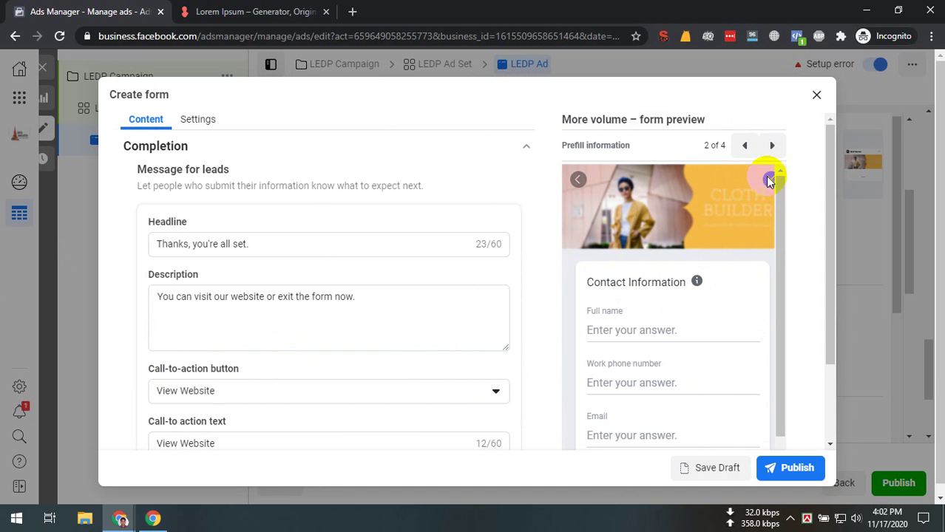
{"action": "left_click", "coordinate": [769, 181]}
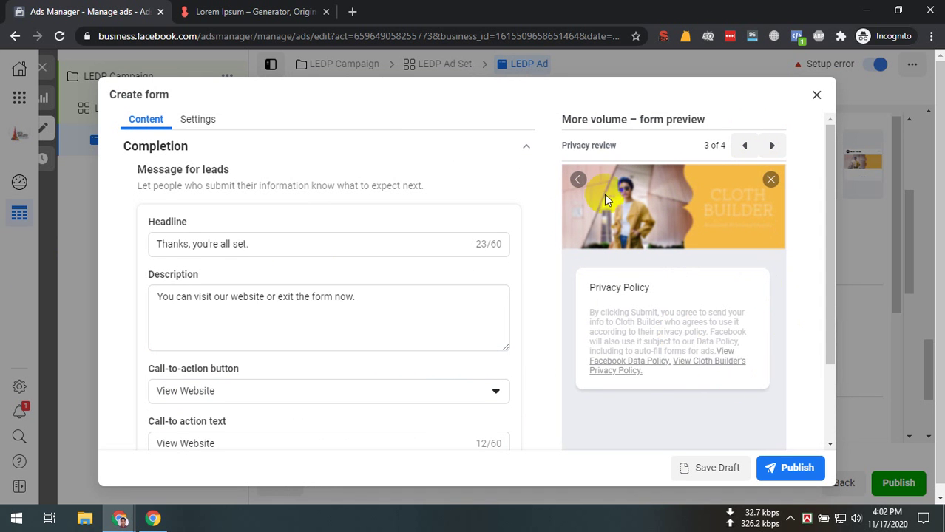
{"action": "left_click", "coordinate": [773, 147]}
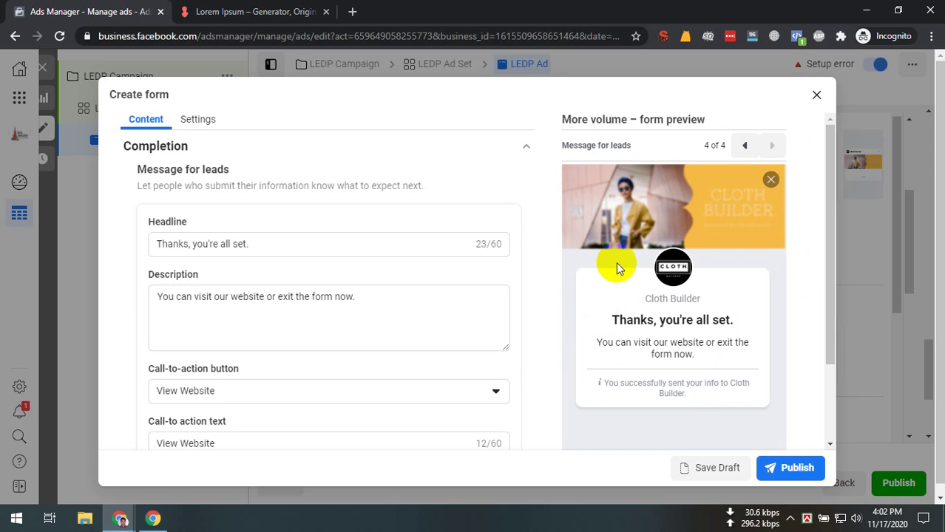
{"action": "scroll", "coordinate": [713, 376], "scroll_direction": "down", "scroll_amount": 3}
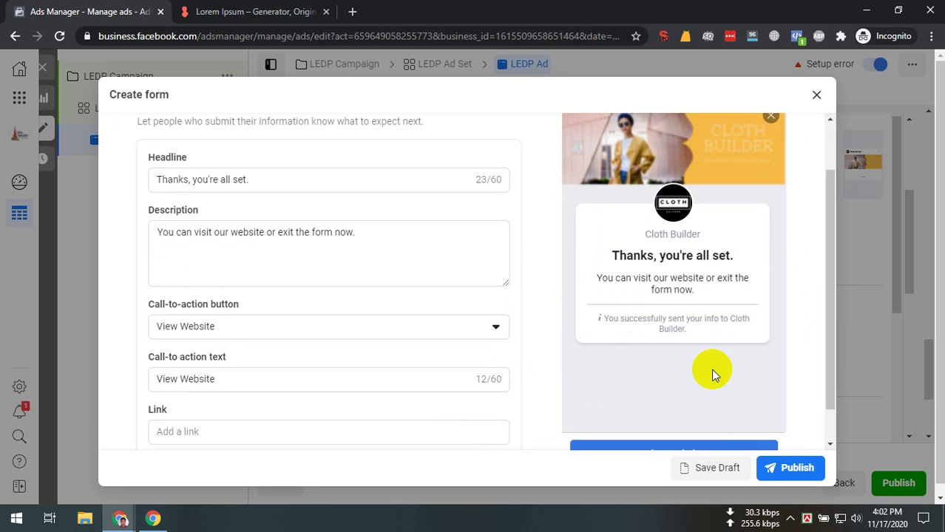
{"action": "scroll", "coordinate": [727, 291], "scroll_direction": "up", "scroll_amount": 3}
{"action": "left_click", "coordinate": [773, 183]}
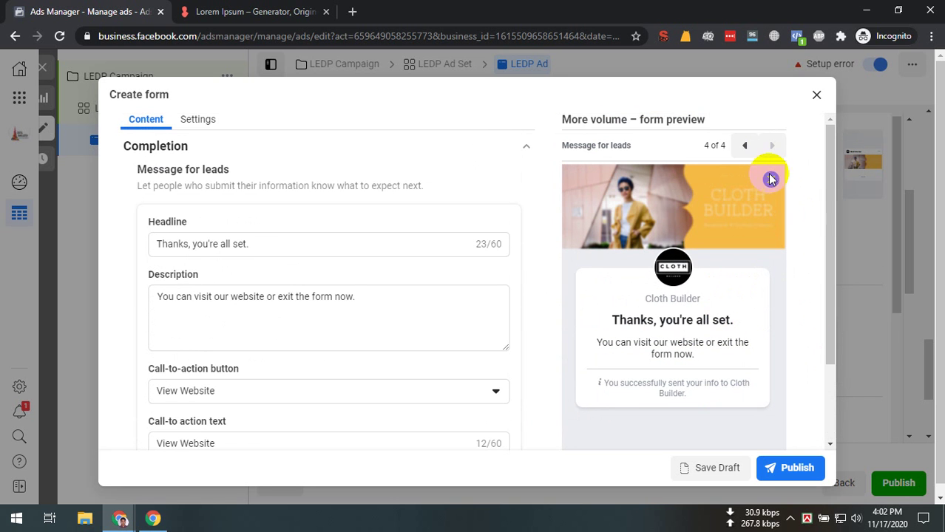
Return the instant form preview from the message for leads to the Intro page.
{"action": "left_click", "coordinate": [745, 146]}
{"action": "left_click", "coordinate": [746, 146]}
{"action": "left_click", "coordinate": [746, 146]}
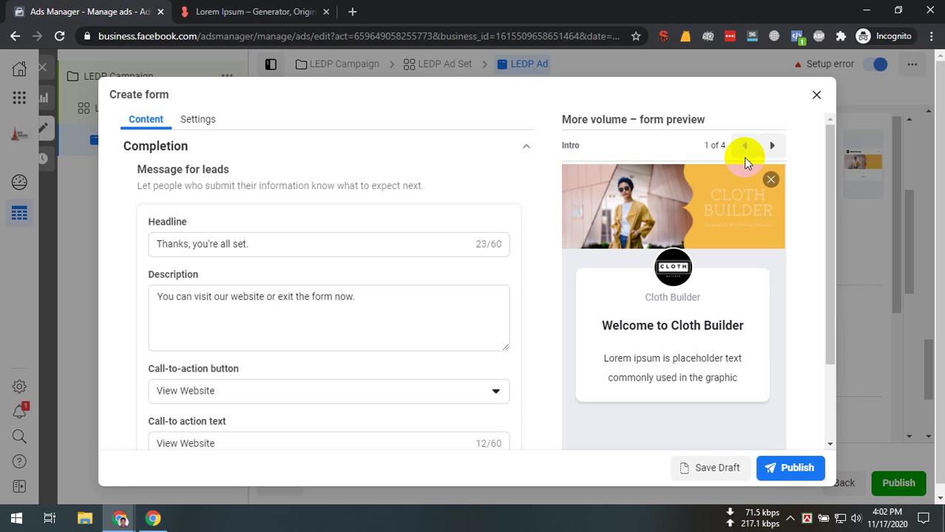
Check the Completion fields and collapse that section, with a brief look at the Privacy section's link fields.
{"action": "scroll", "coordinate": [517, 198], "scroll_direction": "down", "scroll_amount": 3}
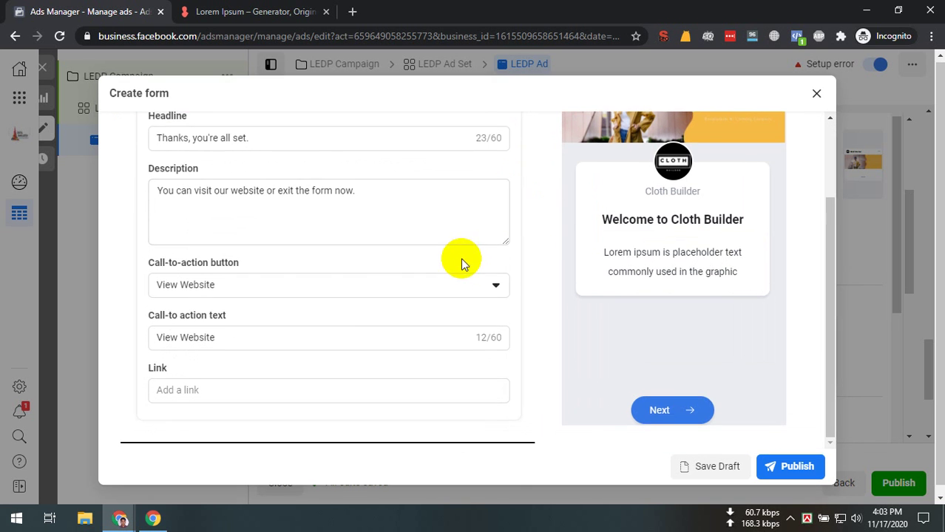
{"action": "scroll", "coordinate": [443, 236], "scroll_direction": "up", "scroll_amount": 5}
{"action": "left_click", "coordinate": [503, 242]}
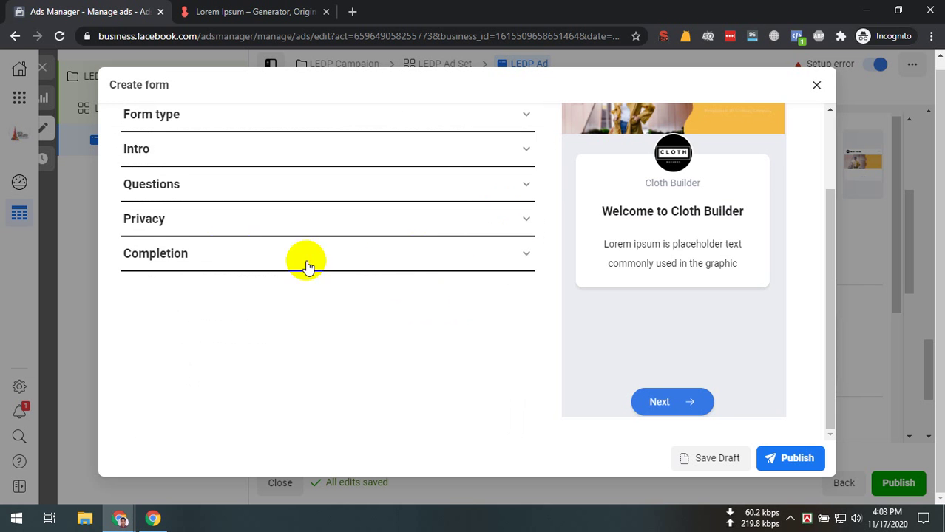
{"action": "left_click", "coordinate": [200, 224]}
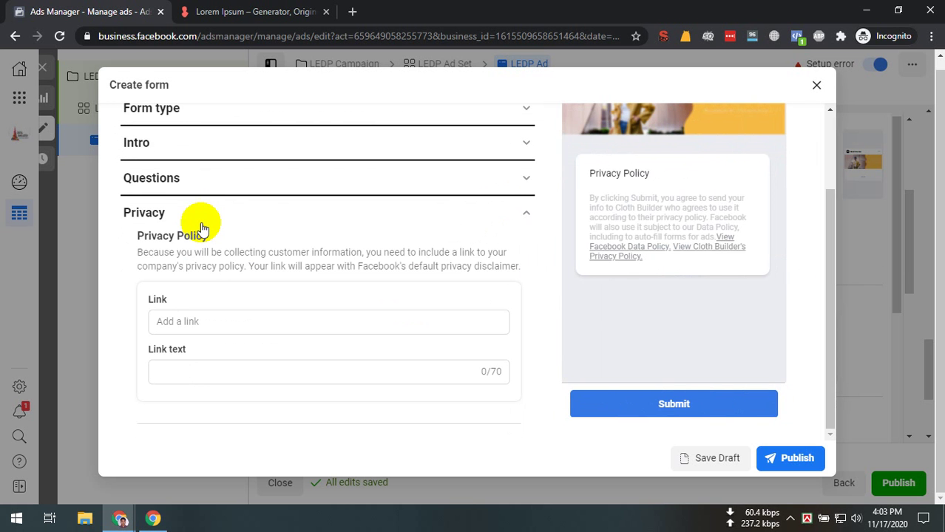
{"action": "left_click", "coordinate": [200, 226]}
{"action": "scroll", "coordinate": [392, 329], "scroll_direction": "up", "scroll_amount": 3}
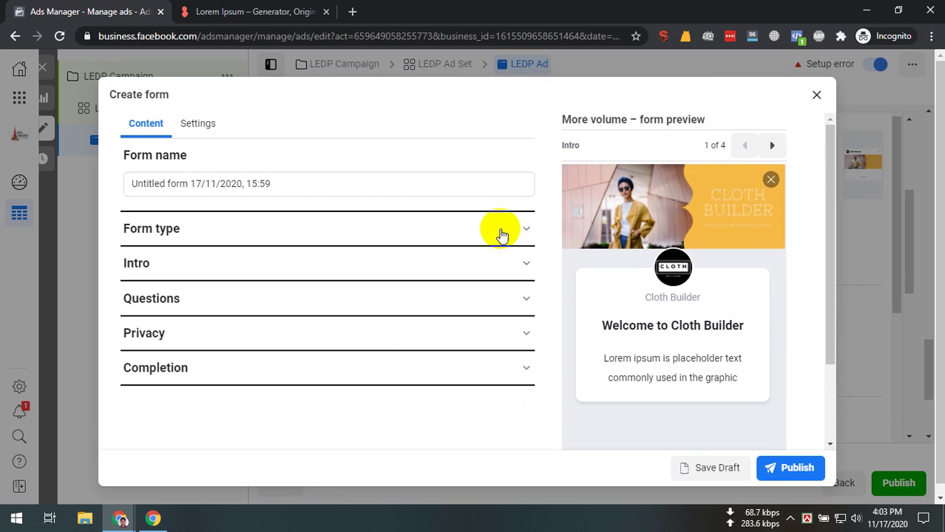
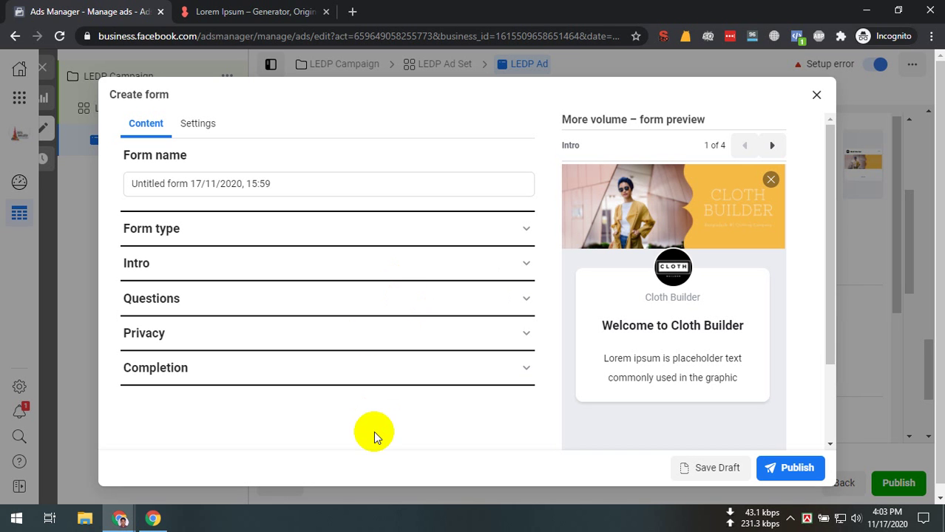
{"action": "scroll", "coordinate": [519, 418], "scroll_direction": "down", "scroll_amount": 1}
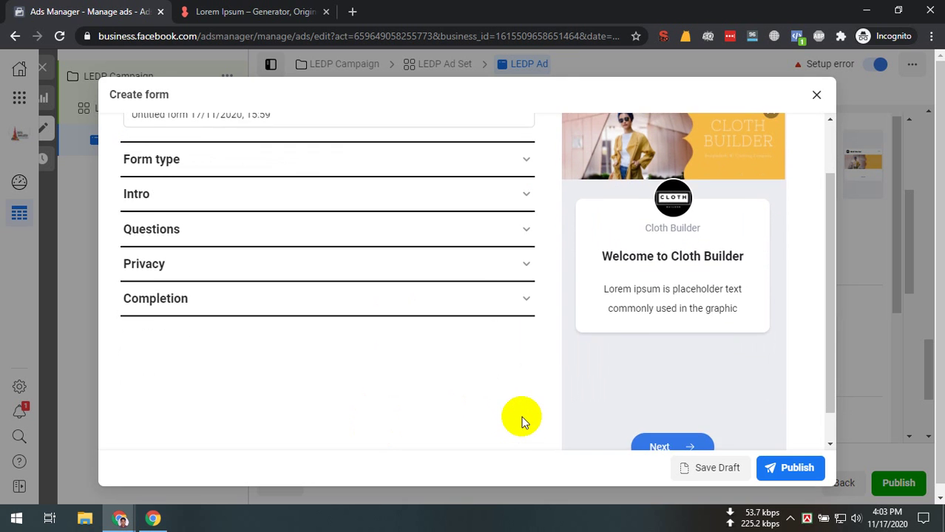
{"action": "scroll", "coordinate": [517, 418], "scroll_direction": "up", "scroll_amount": 1}
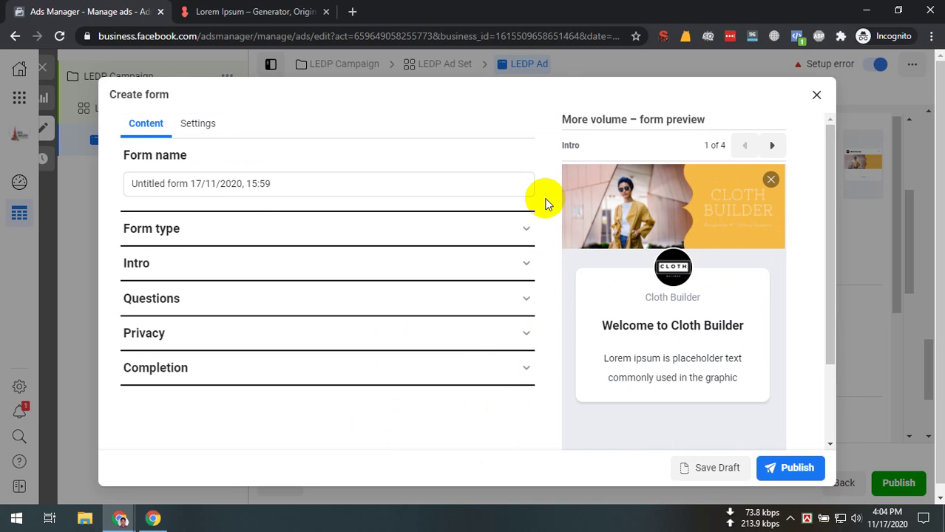
{"action": "scroll", "coordinate": [540, 201], "scroll_direction": "down", "scroll_amount": 1}
{"action": "scroll", "coordinate": [536, 205], "scroll_direction": "up", "scroll_amount": 1}
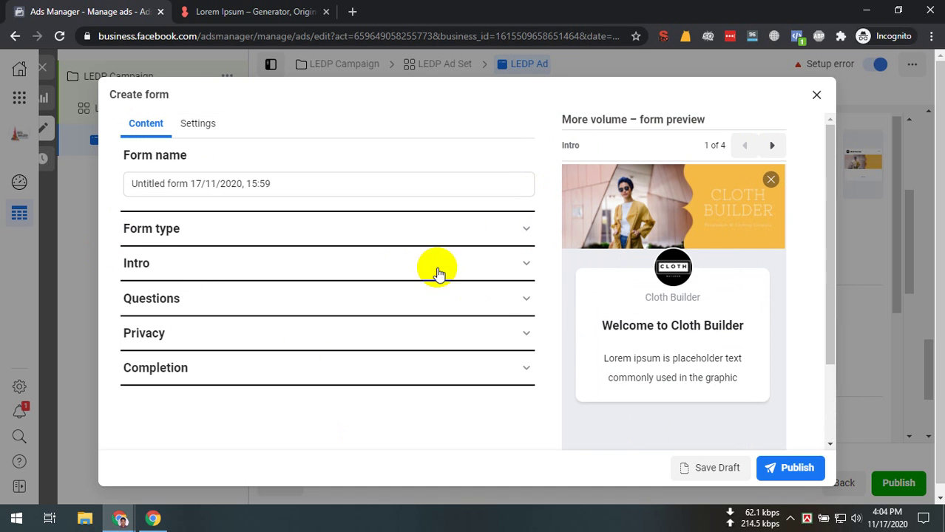
{"action": "double_click", "coordinate": [327, 187]}
{"action": "key", "text": "ctrl+a"}
{"action": "left_click", "coordinate": [352, 194]}
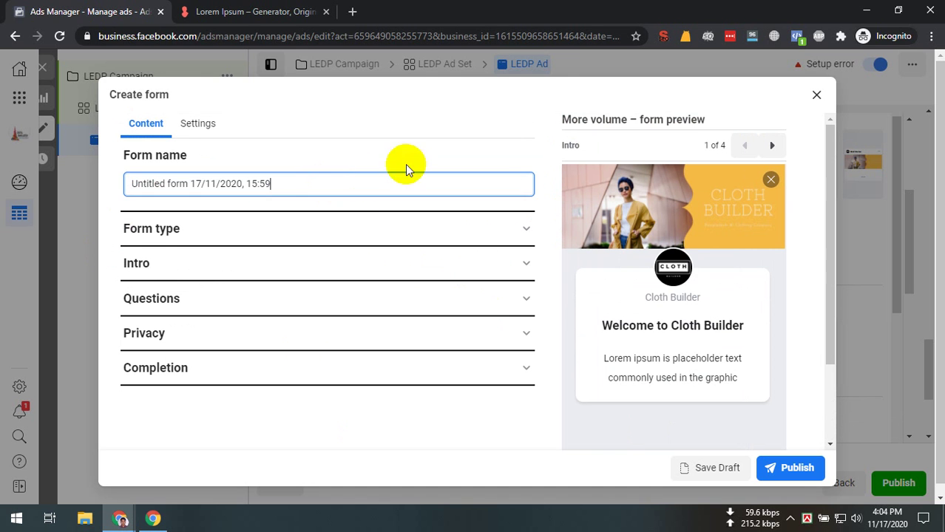
{"action": "triple_click", "coordinate": [523, 152]}
{"action": "triple_click", "coordinate": [460, 181]}
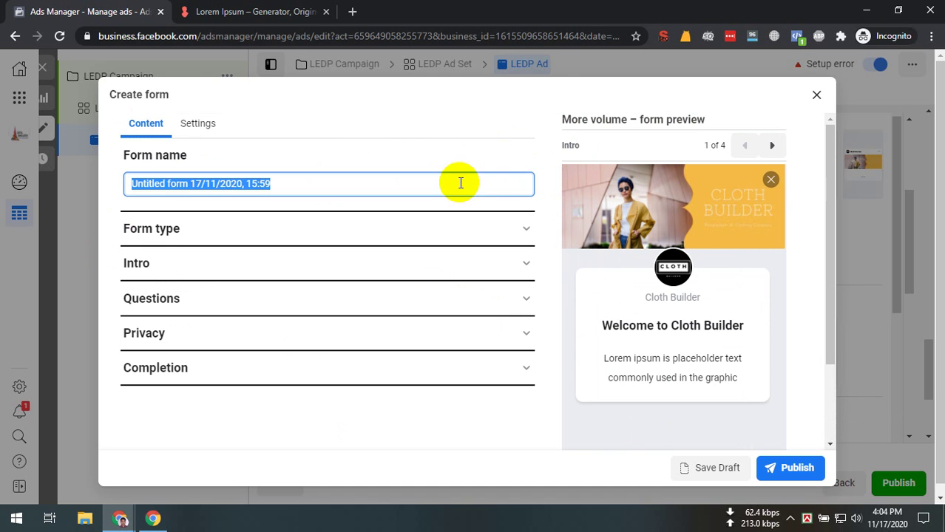
{"action": "left_click", "coordinate": [503, 168]}
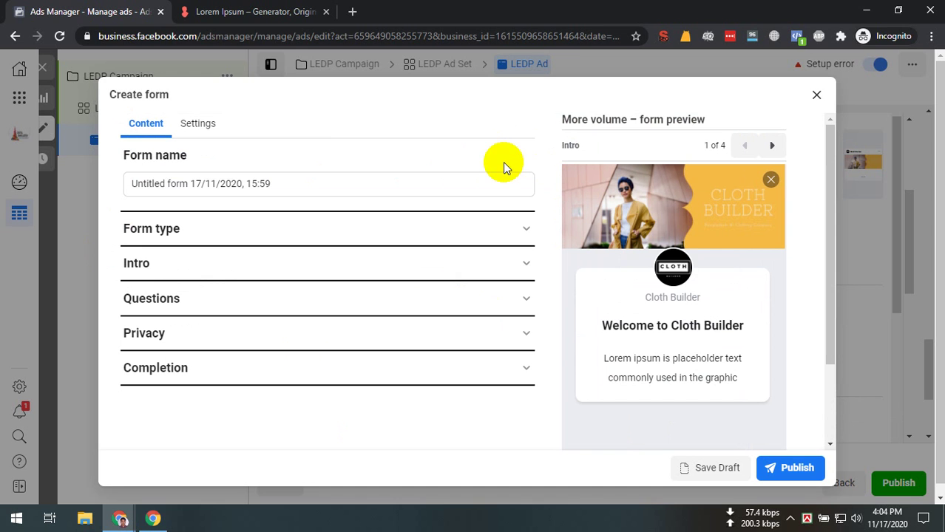
{"action": "left_click", "coordinate": [479, 183]}
{"action": "left_click", "coordinate": [534, 156]}
{"action": "triple_click", "coordinate": [473, 182]}
{"action": "left_click", "coordinate": [518, 160]}
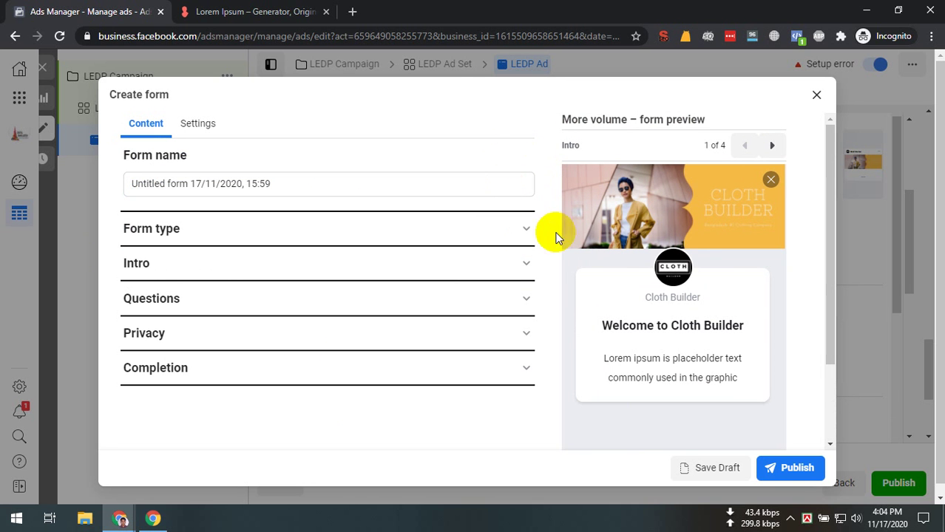
Close the instant form without saving it and set the ad's question format to Automated chat.
{"action": "left_click", "coordinate": [817, 105]}
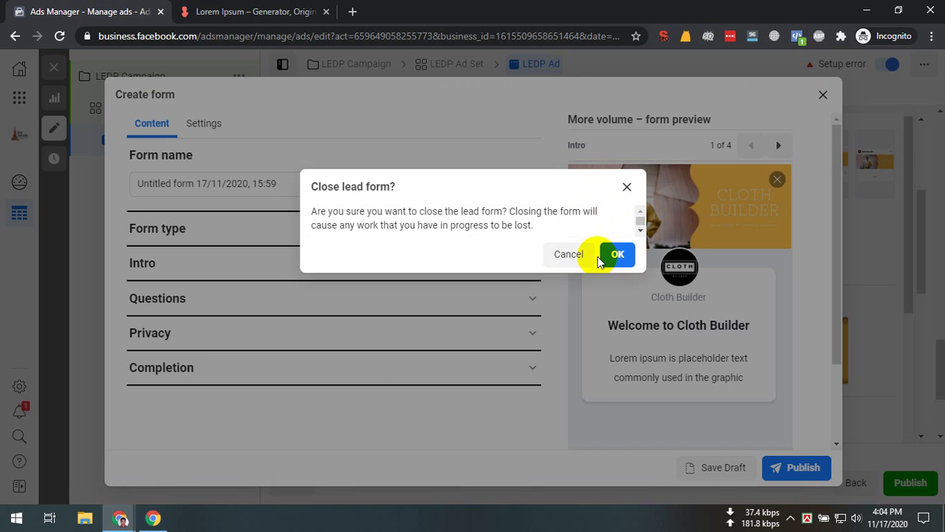
{"action": "left_click", "coordinate": [617, 256]}
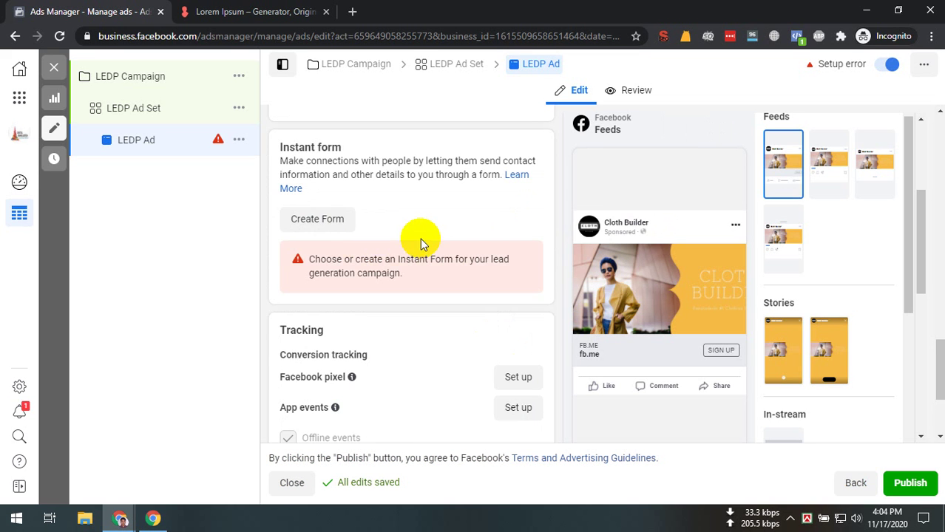
{"action": "scroll", "coordinate": [362, 229], "scroll_direction": "up", "scroll_amount": 3}
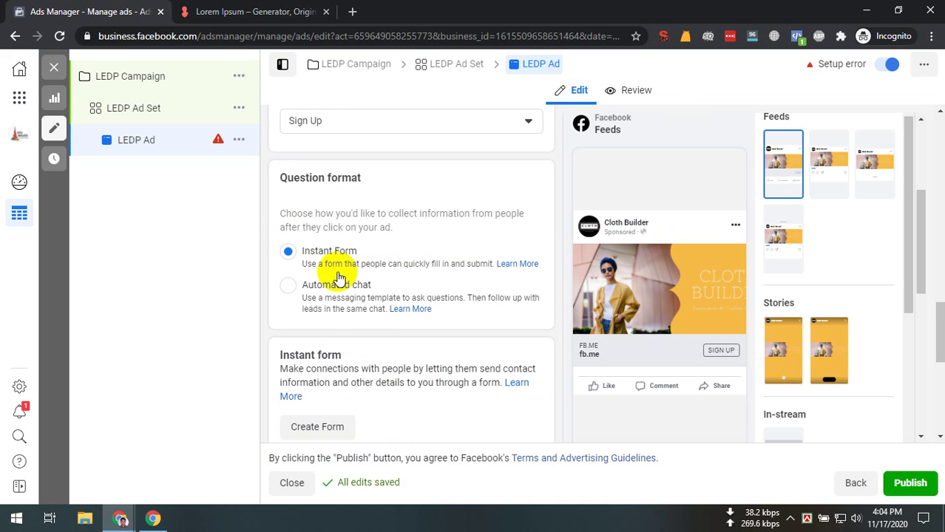
{"action": "left_click", "coordinate": [290, 287]}
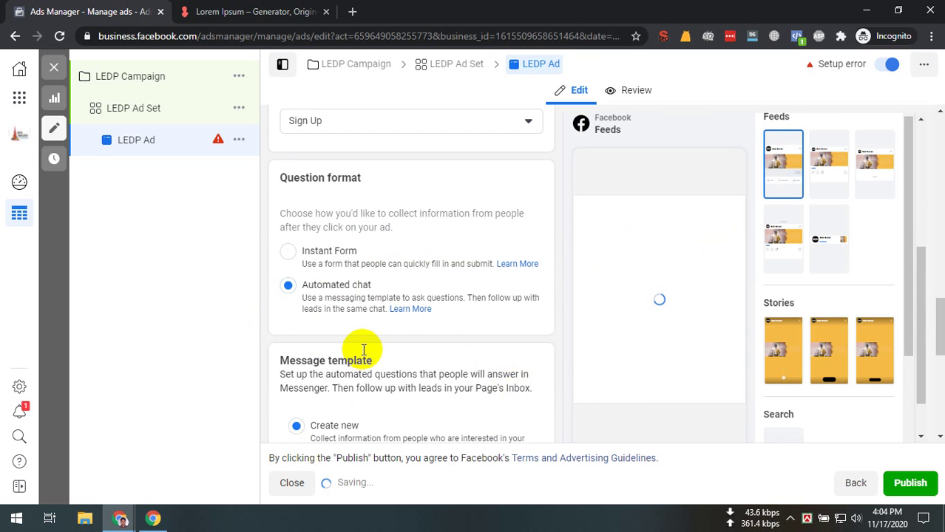
Start a new chat message template, review its default questions and Messenger preview, and remove the Town/City question.
{"action": "scroll", "coordinate": [363, 354], "scroll_direction": "down", "scroll_amount": 2}
{"action": "left_click", "coordinate": [359, 352]}
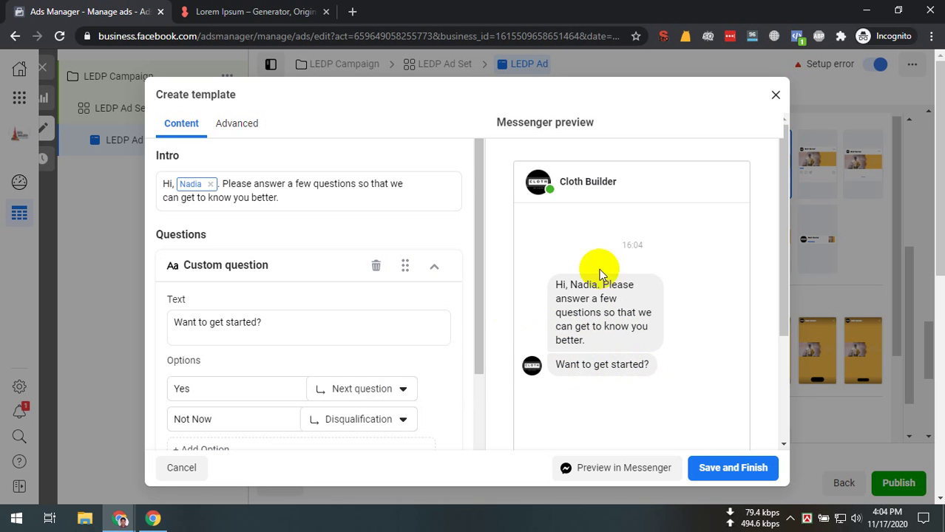
{"action": "scroll", "coordinate": [399, 317], "scroll_direction": "down", "scroll_amount": 2}
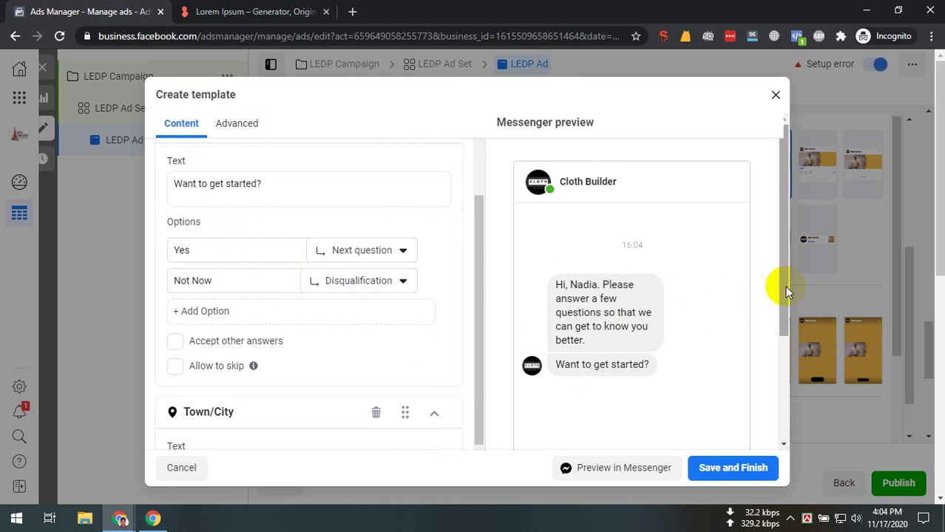
{"action": "left_click_drag", "start_coordinate": [780, 289], "coordinate": [780, 363]}
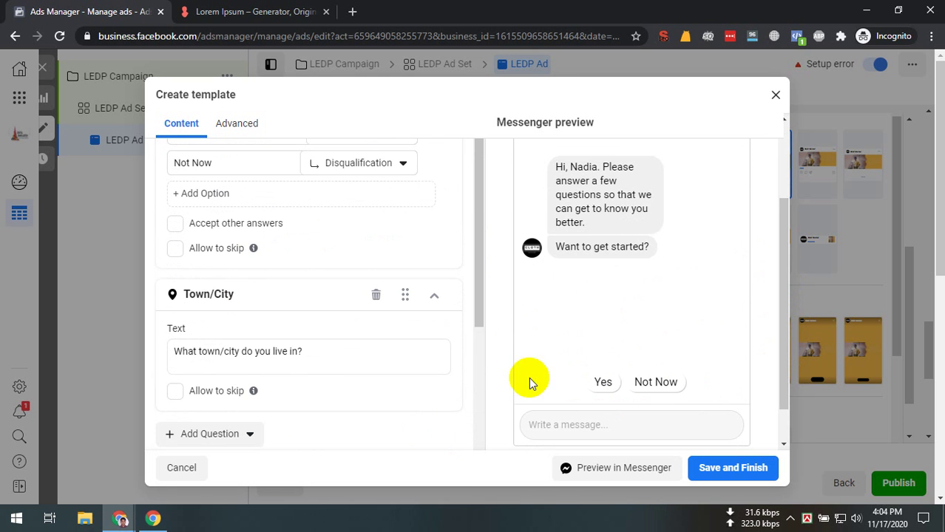
{"action": "scroll", "coordinate": [222, 264], "scroll_direction": "up", "scroll_amount": 1}
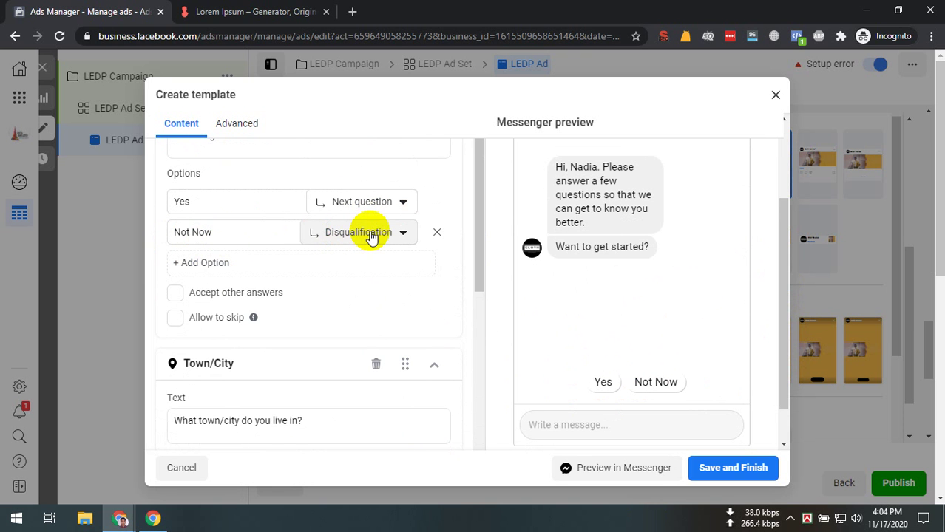
{"action": "scroll", "coordinate": [299, 262], "scroll_direction": "down", "scroll_amount": 2}
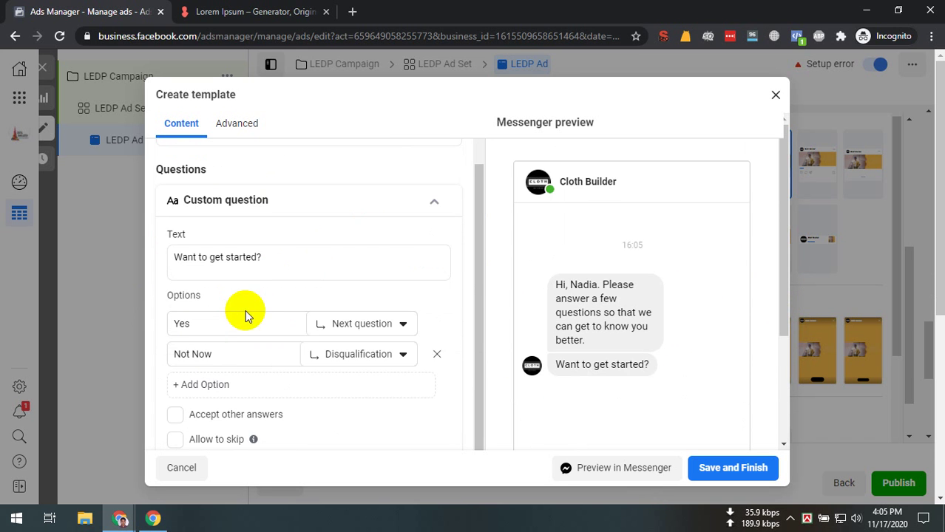
{"action": "scroll", "coordinate": [242, 325], "scroll_direction": "down", "scroll_amount": 3}
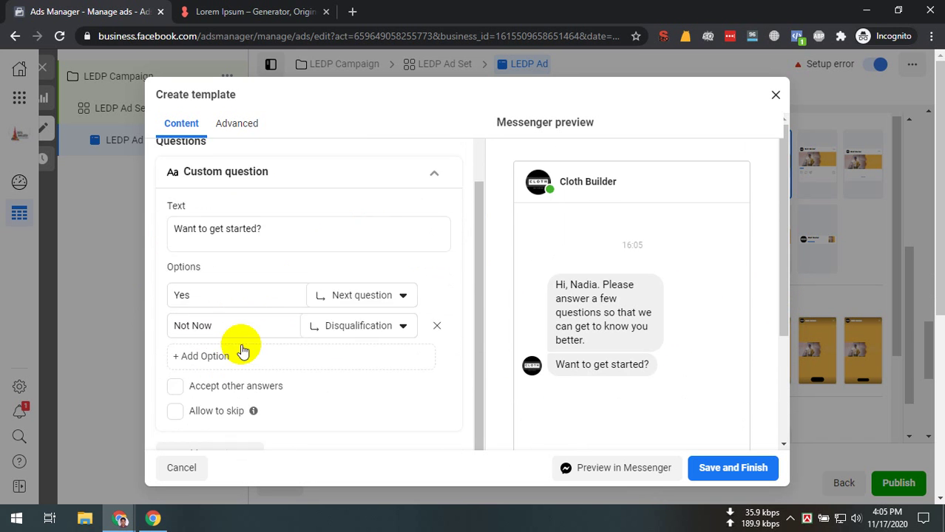
Add a custom question with the text "Full Name" to the chat template after the "Want to get started?" question.
{"action": "left_click", "coordinate": [207, 280]}
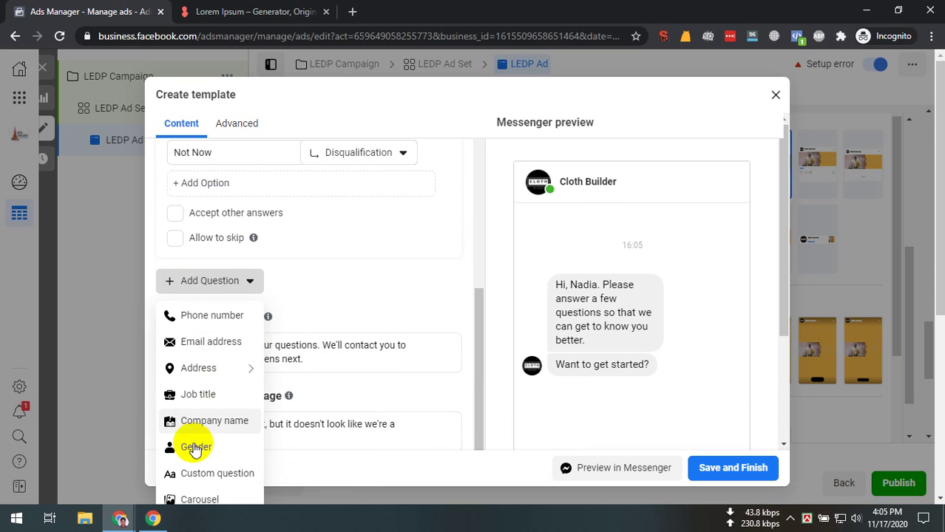
{"action": "left_click", "coordinate": [216, 367]}
{"action": "scroll", "coordinate": [214, 443], "scroll_direction": "down", "scroll_amount": 4}
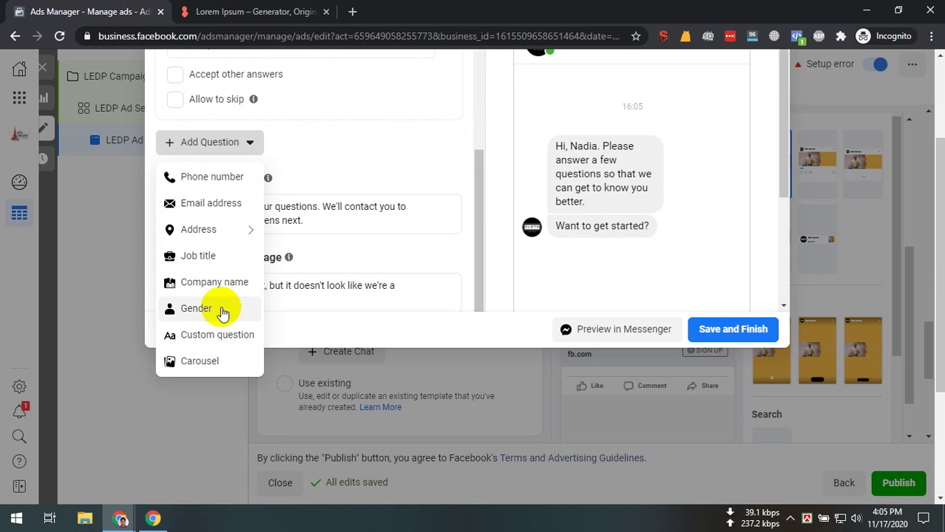
{"action": "left_click", "coordinate": [311, 181]}
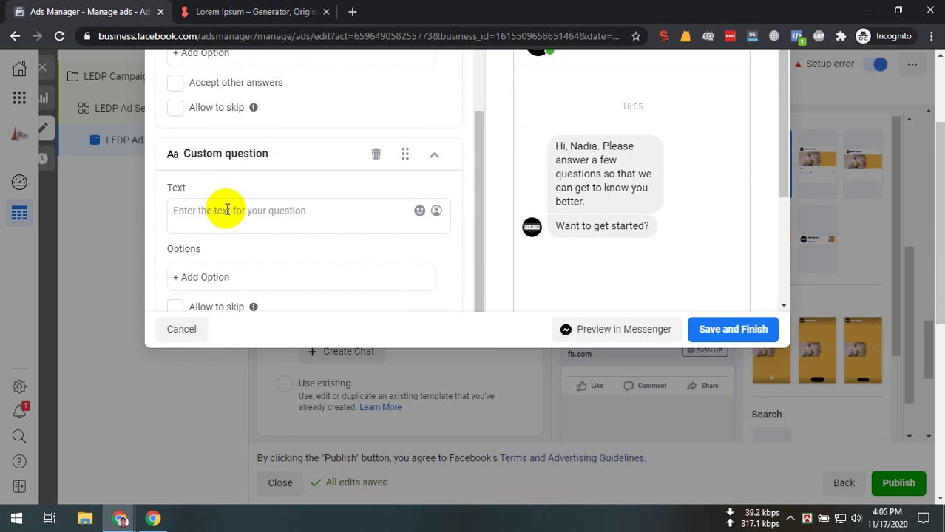
{"action": "left_click", "coordinate": [228, 212]}
{"action": "type", "text": "Fu"}
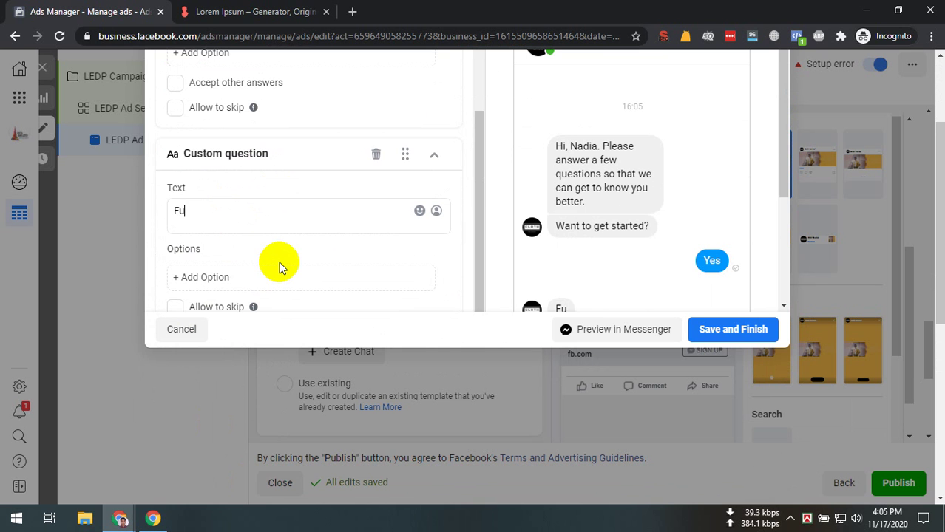
{"action": "type", "text": "ll Name"}
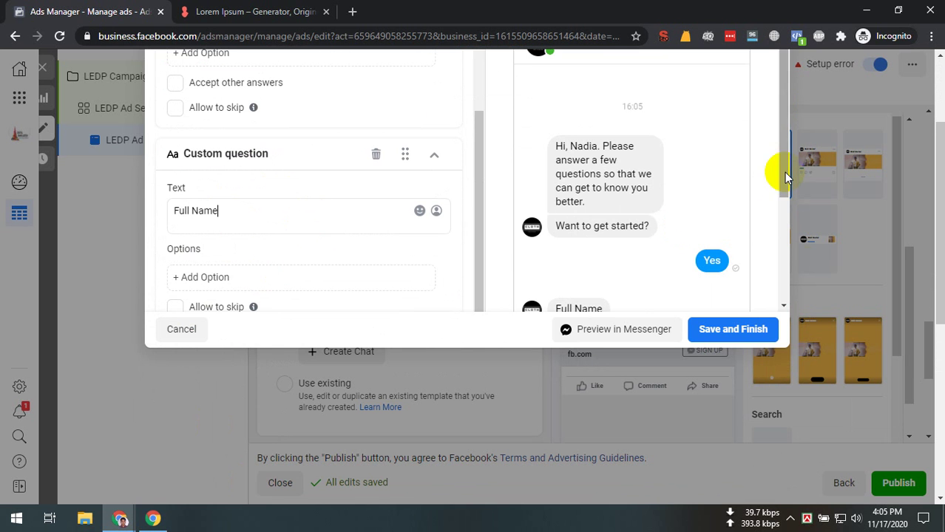
Add a phone number question after the Full Name question in the message template.
{"action": "scroll", "coordinate": [772, 222], "scroll_direction": "down", "scroll_amount": 3}
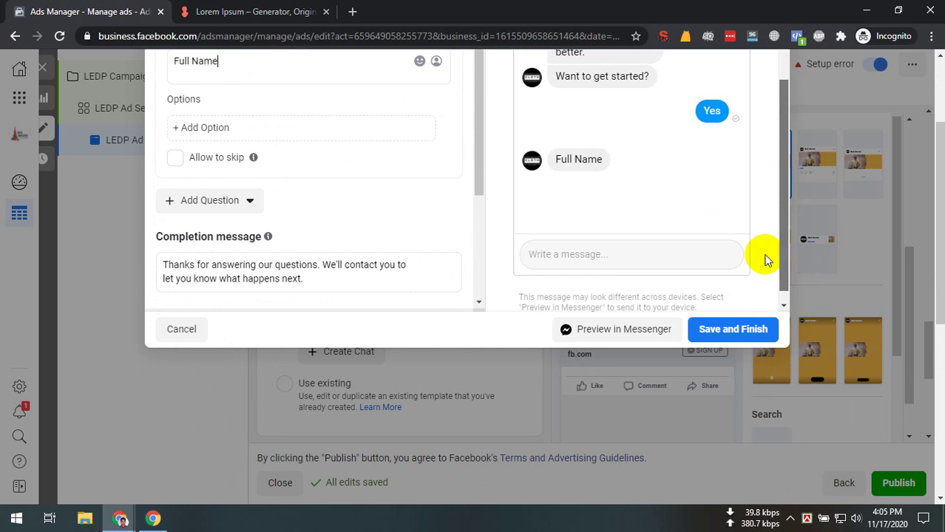
{"action": "left_click", "coordinate": [249, 201]}
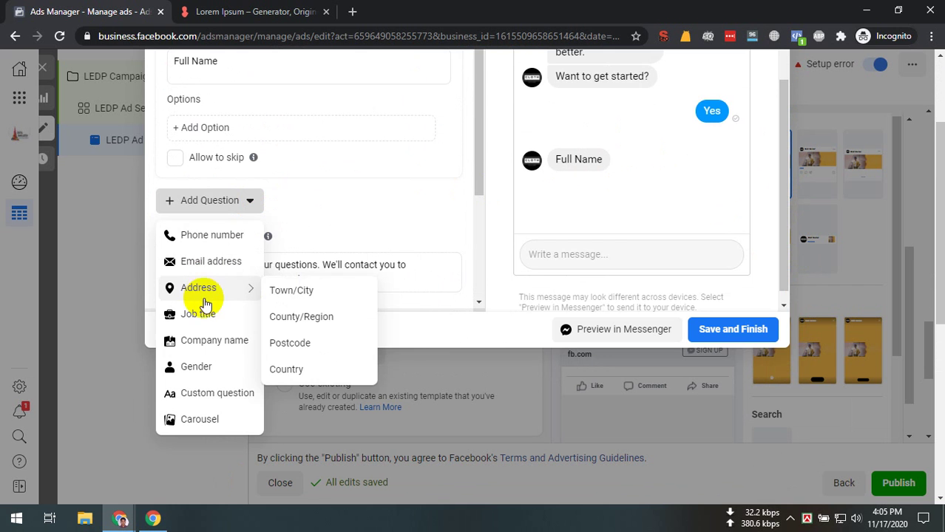
{"action": "left_click", "coordinate": [211, 235]}
{"action": "scroll", "coordinate": [465, 187], "scroll_direction": "up", "scroll_amount": 5}
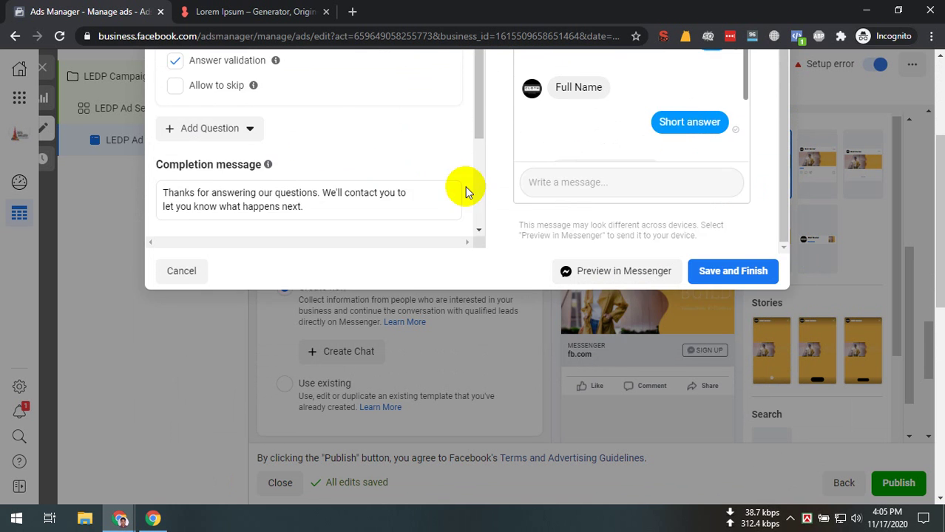
{"action": "scroll", "coordinate": [483, 217], "scroll_direction": "up", "scroll_amount": 1}
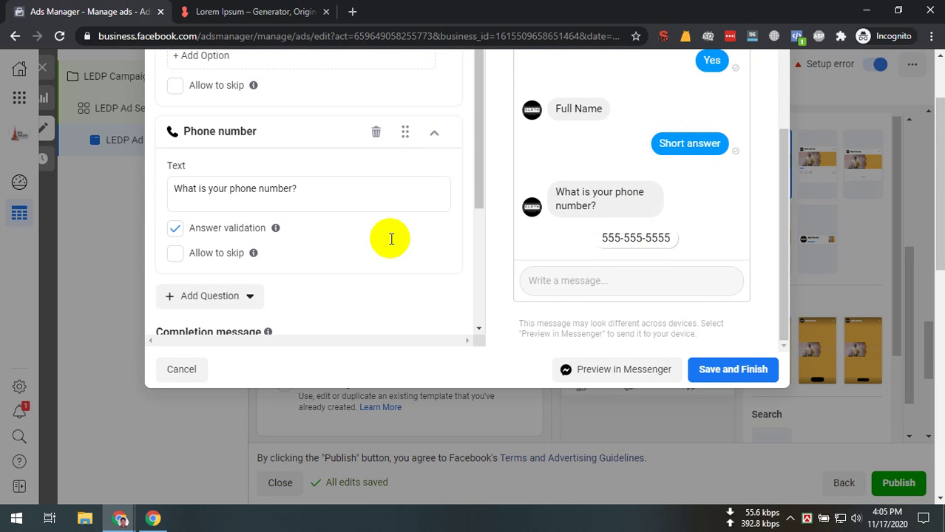
Add a County/Region address question to the message template.
{"action": "left_click", "coordinate": [220, 295]}
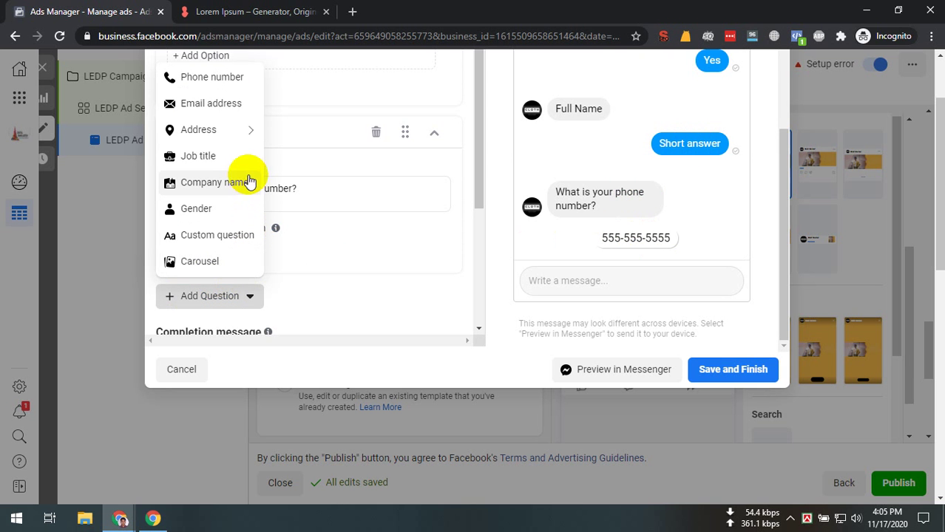
{"action": "mouse_move", "coordinate": [255, 131]}
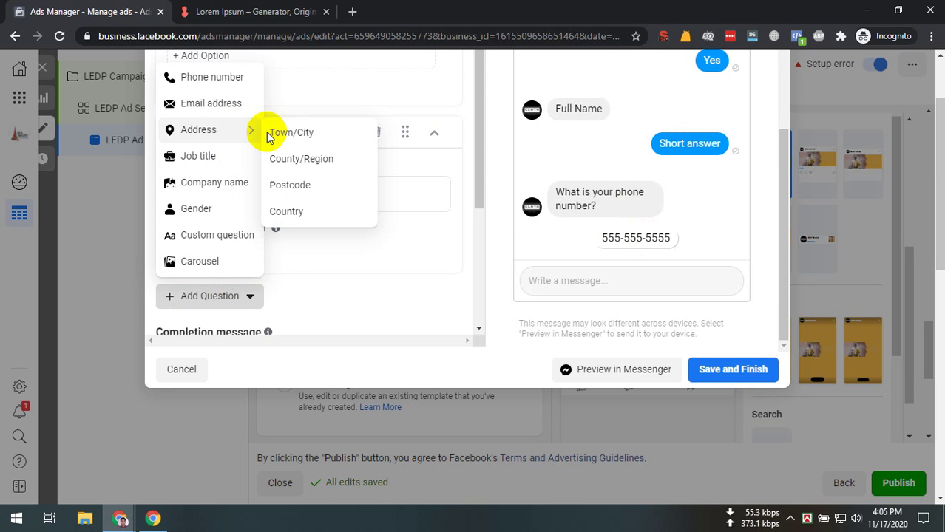
{"action": "left_click", "coordinate": [301, 160]}
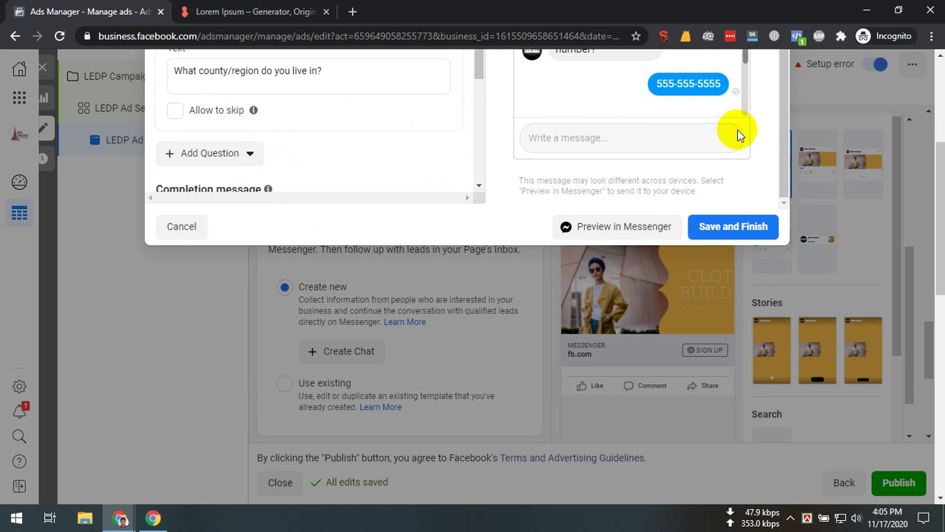
Review the question flow in the Messenger preview, from the greeting to the county/region question.
{"action": "scroll", "coordinate": [739, 122], "scroll_direction": "up", "scroll_amount": 2}
{"action": "scroll", "coordinate": [742, 133], "scroll_direction": "down", "scroll_amount": 4}
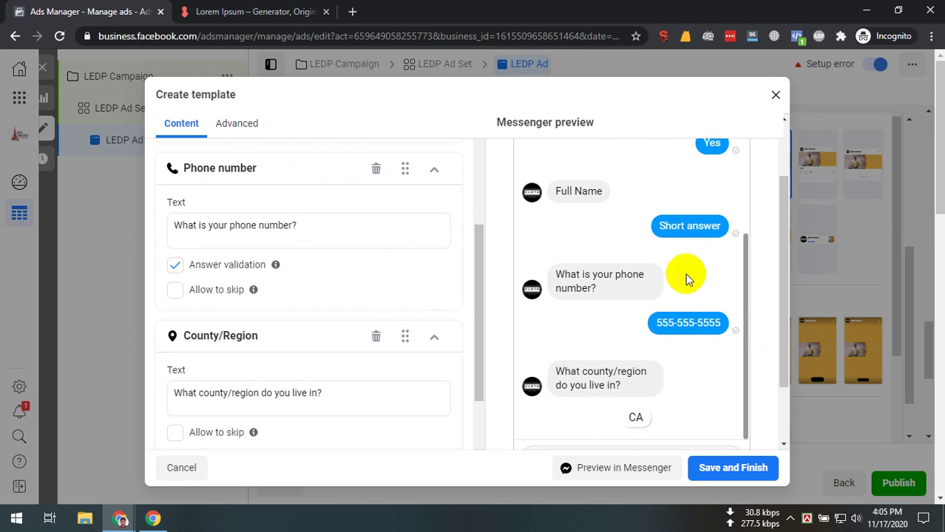
{"action": "scroll", "coordinate": [680, 270], "scroll_direction": "up", "scroll_amount": 1}
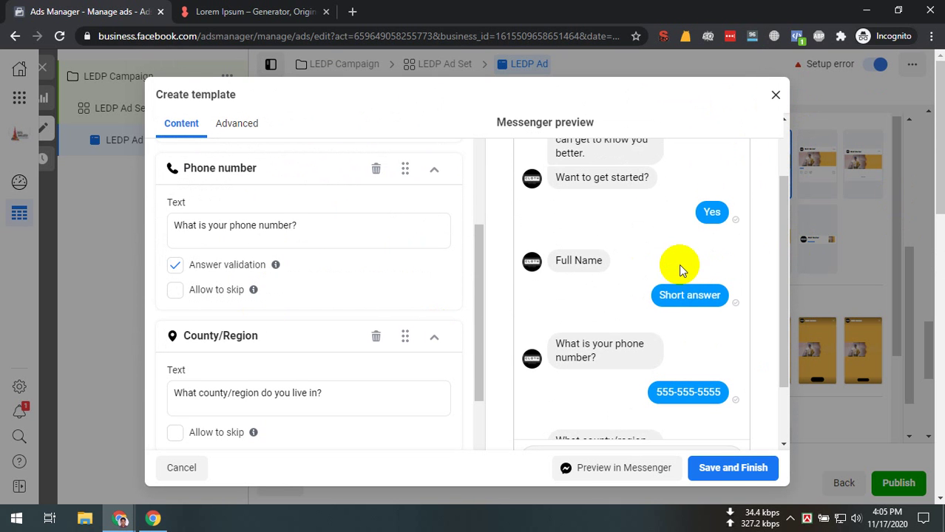
{"action": "scroll", "coordinate": [485, 219], "scroll_direction": "down", "scroll_amount": 3}
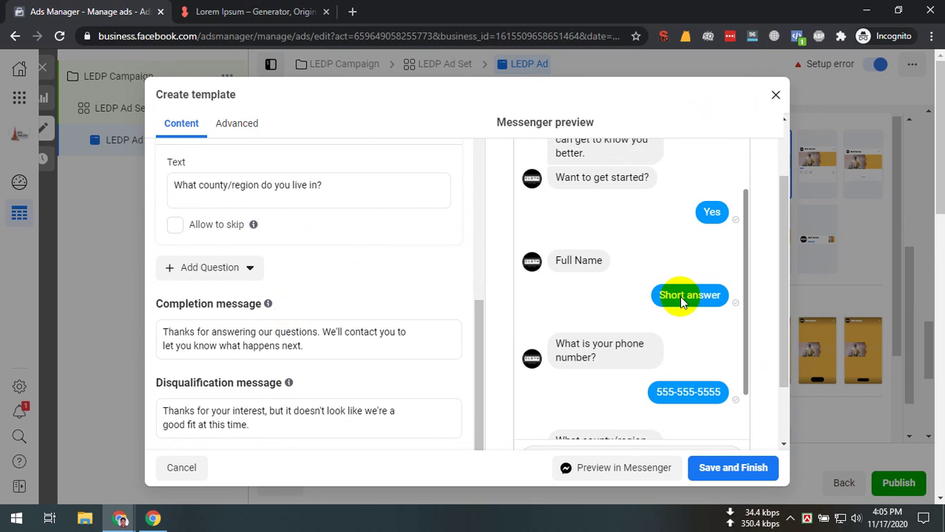
{"action": "scroll", "coordinate": [679, 310], "scroll_direction": "up", "scroll_amount": 2}
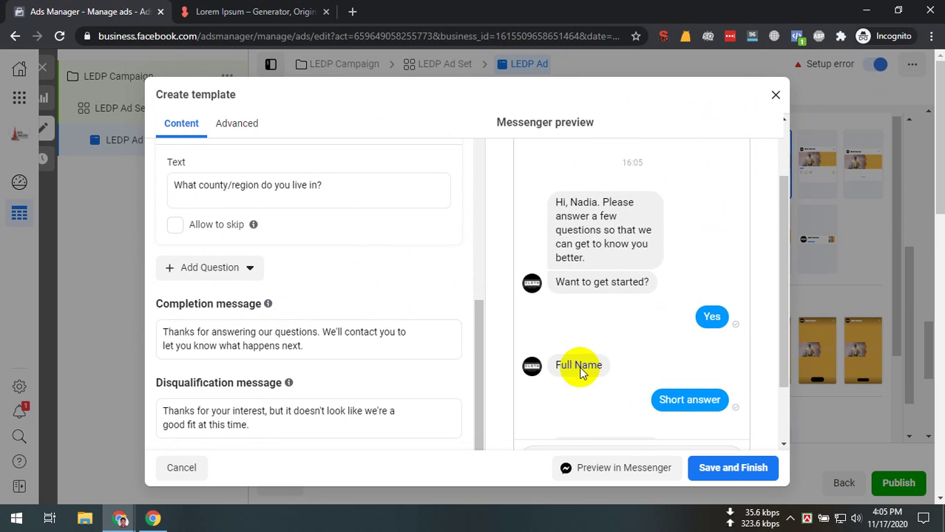
{"action": "scroll", "coordinate": [762, 363], "scroll_direction": "down", "scroll_amount": 2}
{"action": "scroll", "coordinate": [682, 320], "scroll_direction": "down", "scroll_amount": 3}
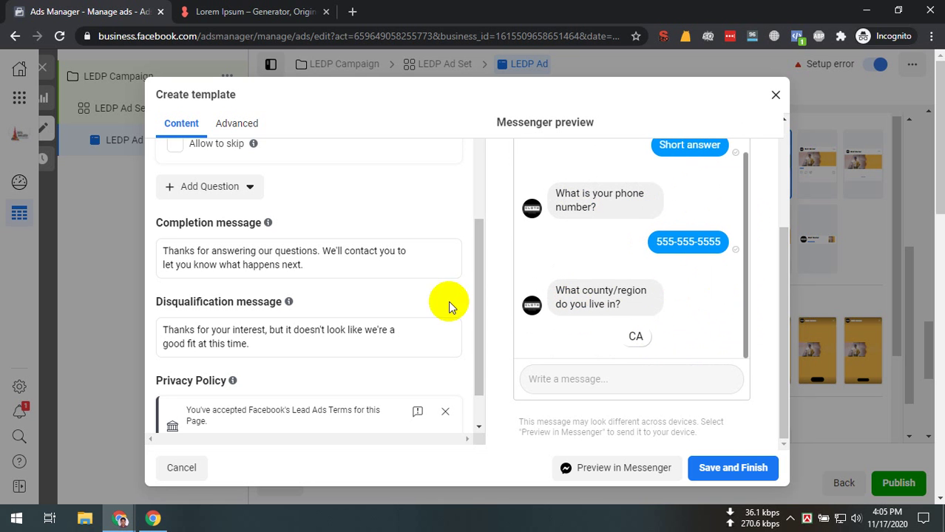
Dismiss the Lead Ads Terms notice and review the template's completion message, disqualification message and privacy policy link.
{"action": "scroll", "coordinate": [265, 309], "scroll_direction": "down", "scroll_amount": 1}
{"action": "left_click", "coordinate": [444, 345]}
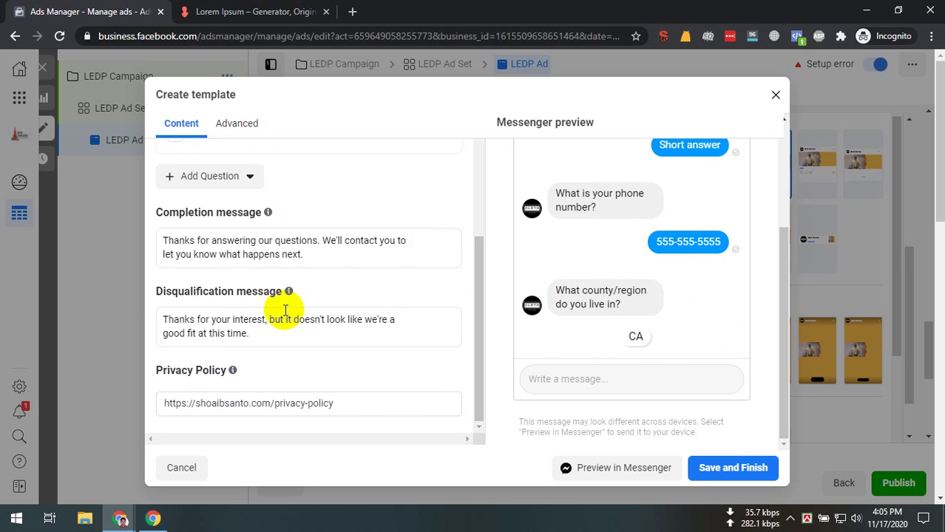
{"action": "scroll", "coordinate": [190, 312], "scroll_direction": "up", "scroll_amount": 1}
{"action": "left_click_drag", "start_coordinate": [261, 282], "coordinate": [217, 282]}
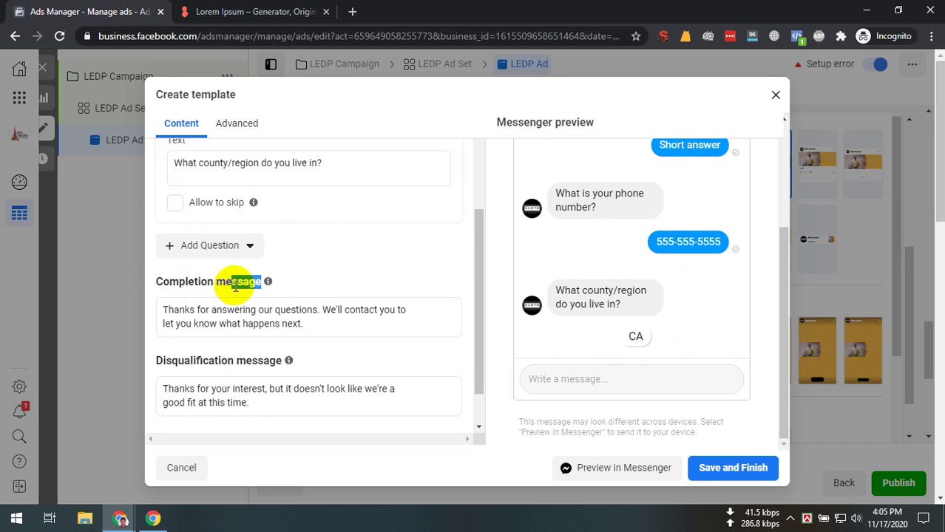
{"action": "double_click", "coordinate": [185, 282]}
{"action": "left_click", "coordinate": [186, 280]}
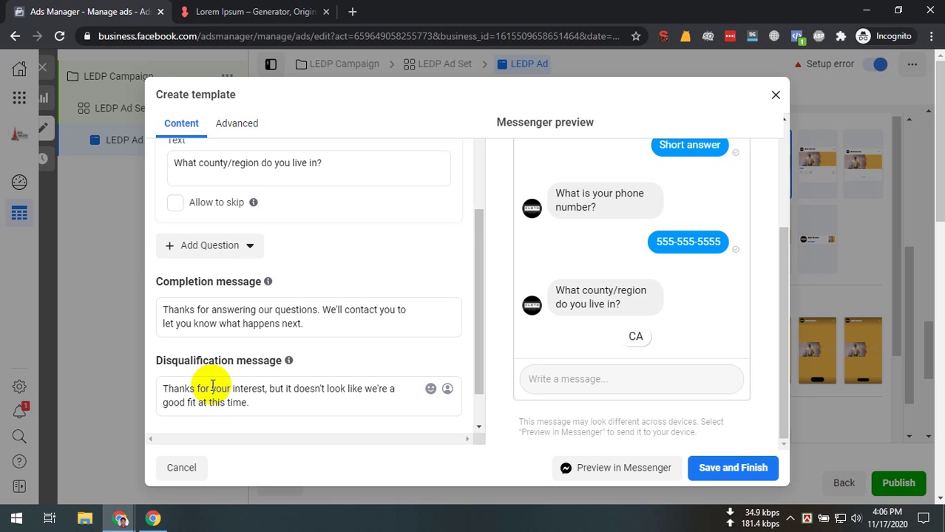
{"action": "scroll", "coordinate": [212, 388], "scroll_direction": "down", "scroll_amount": 2}
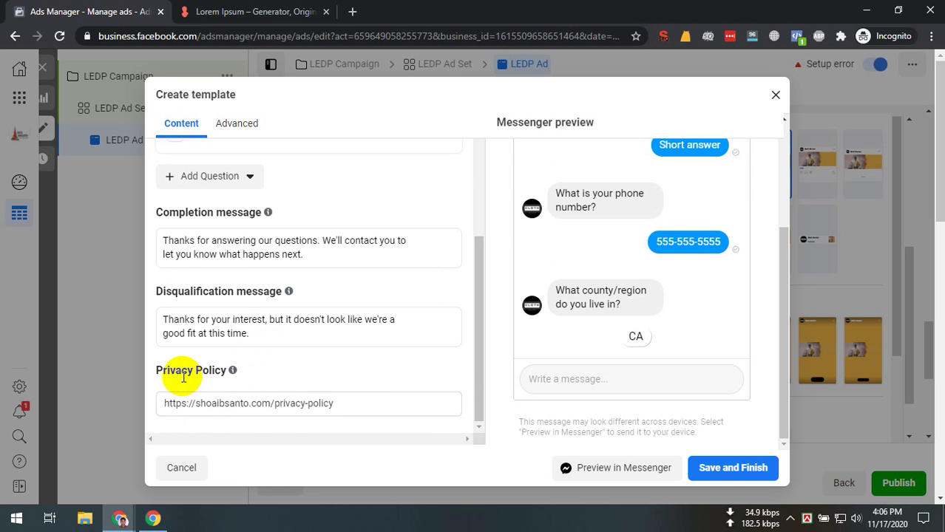
{"action": "double_click", "coordinate": [375, 404]}
{"action": "left_click", "coordinate": [365, 400]}
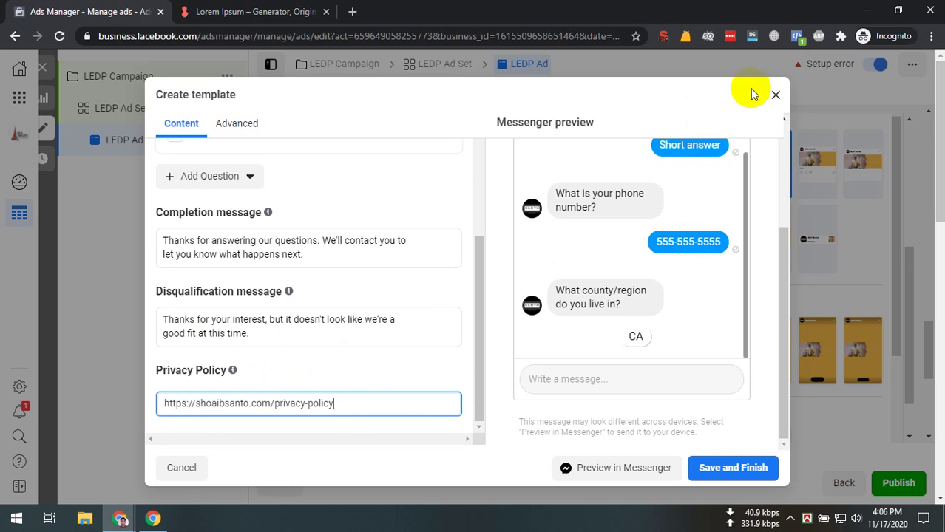
Close the template editor and discard the message template.
{"action": "left_click", "coordinate": [776, 95]}
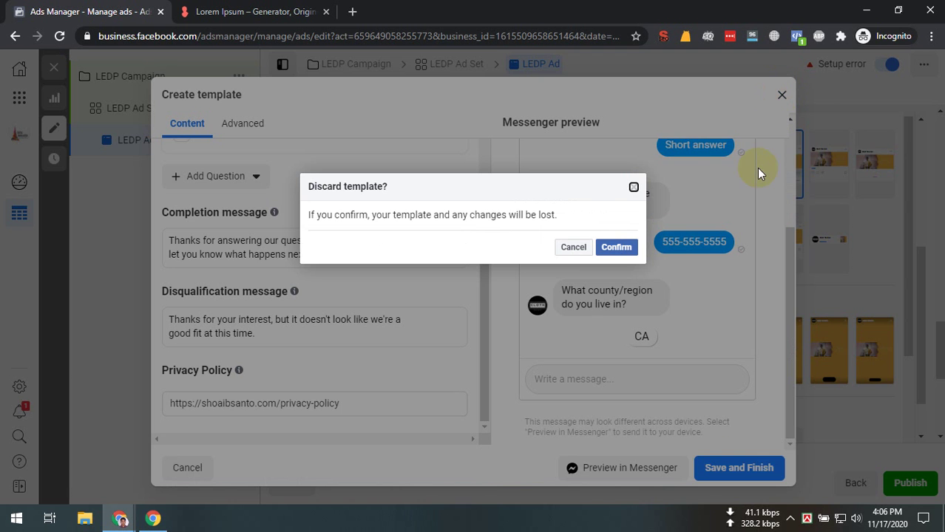
{"action": "left_click", "coordinate": [574, 248]}
{"action": "left_click", "coordinate": [778, 94]}
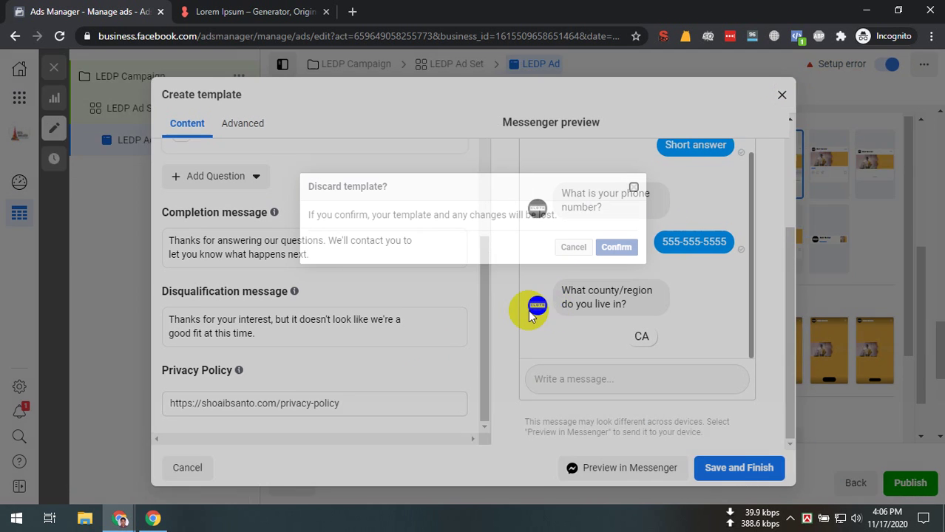
{"action": "key", "text": "Return"}
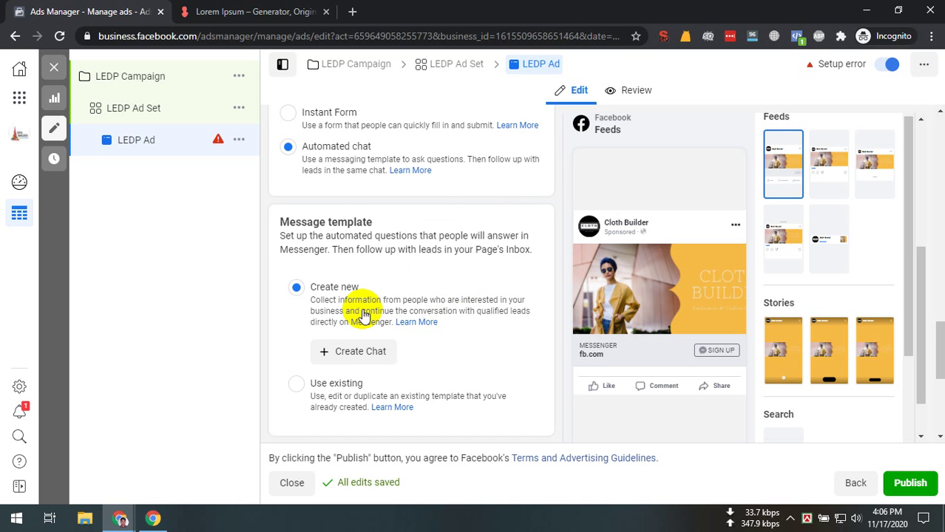
Set the ad's question format to Instant Form.
{"action": "scroll", "coordinate": [361, 307], "scroll_direction": "up", "scroll_amount": 2}
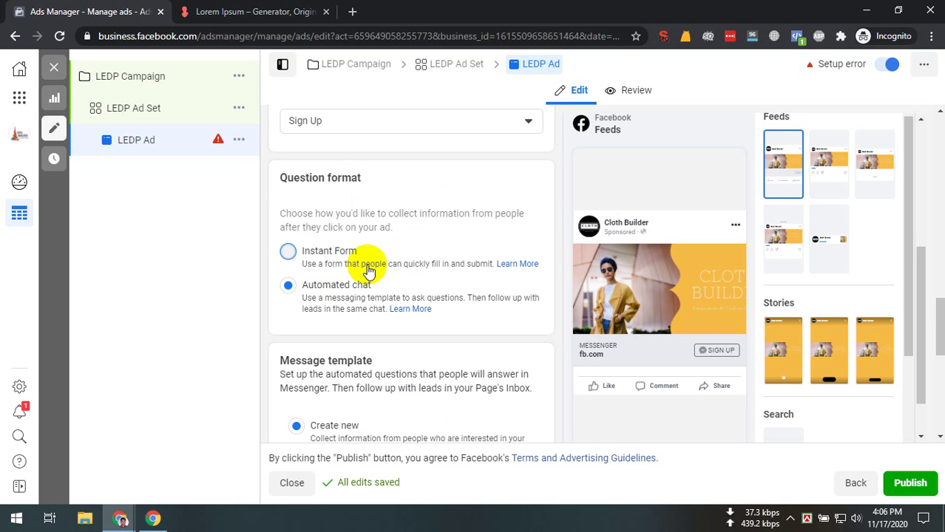
{"action": "left_click", "coordinate": [369, 271]}
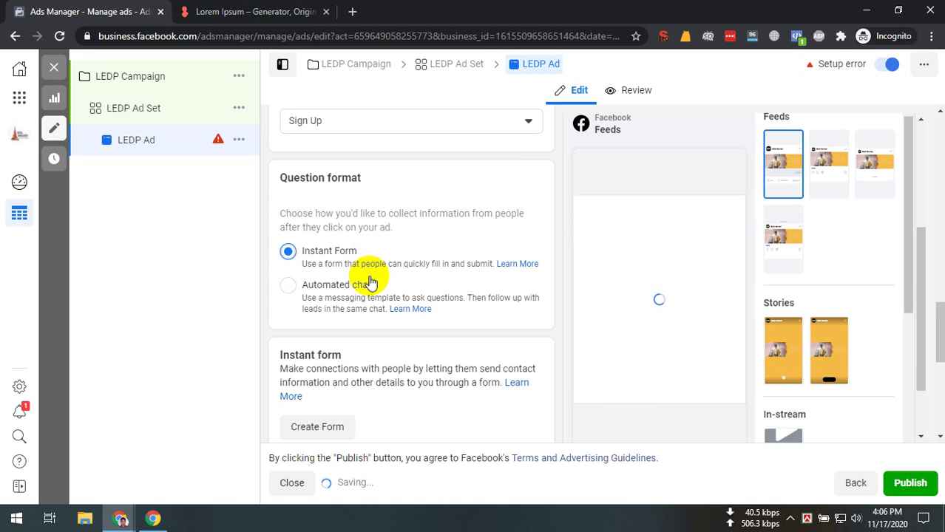
{"action": "scroll", "coordinate": [346, 292], "scroll_direction": "down", "scroll_amount": 1}
{"action": "scroll", "coordinate": [348, 252], "scroll_direction": "up", "scroll_amount": 2}
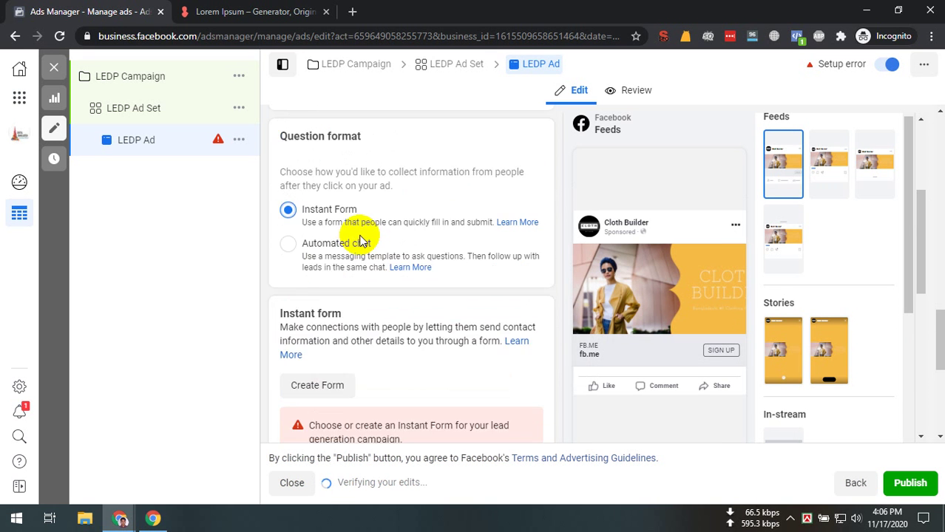
Set the question format back to Automated chat and dismiss the notice about automated conversations.
{"action": "left_click", "coordinate": [441, 296]}
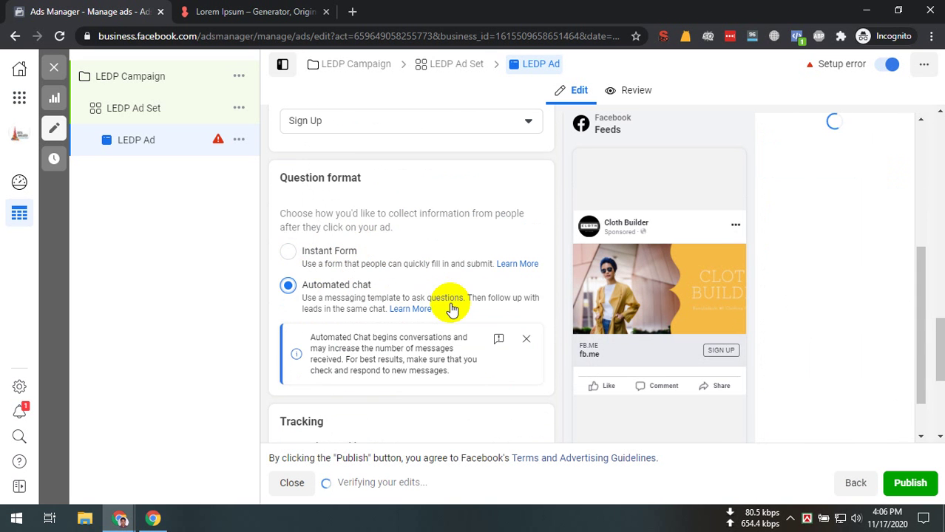
{"action": "scroll", "coordinate": [510, 318], "scroll_direction": "down", "scroll_amount": 1}
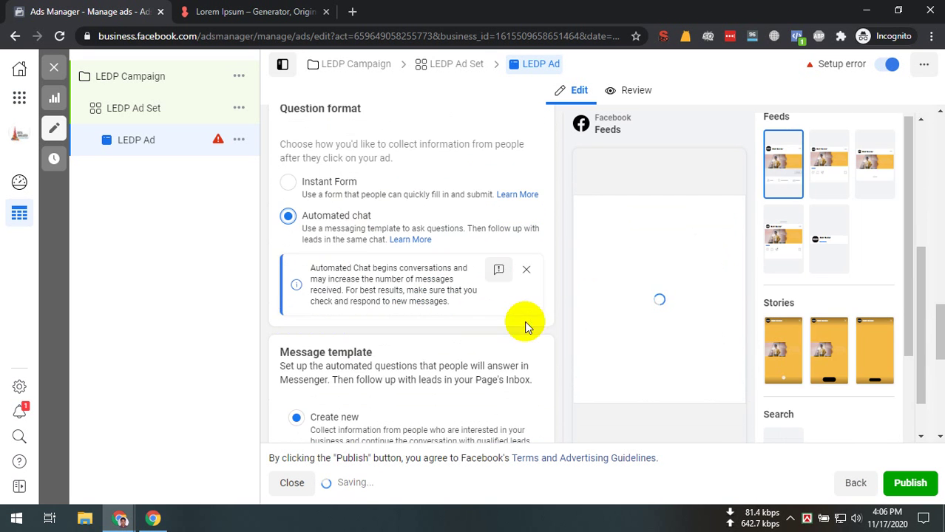
{"action": "left_click", "coordinate": [527, 269]}
Change the objective of LEDP Campaign to Messages.
{"action": "scroll", "coordinate": [424, 236], "scroll_direction": "up", "scroll_amount": 6}
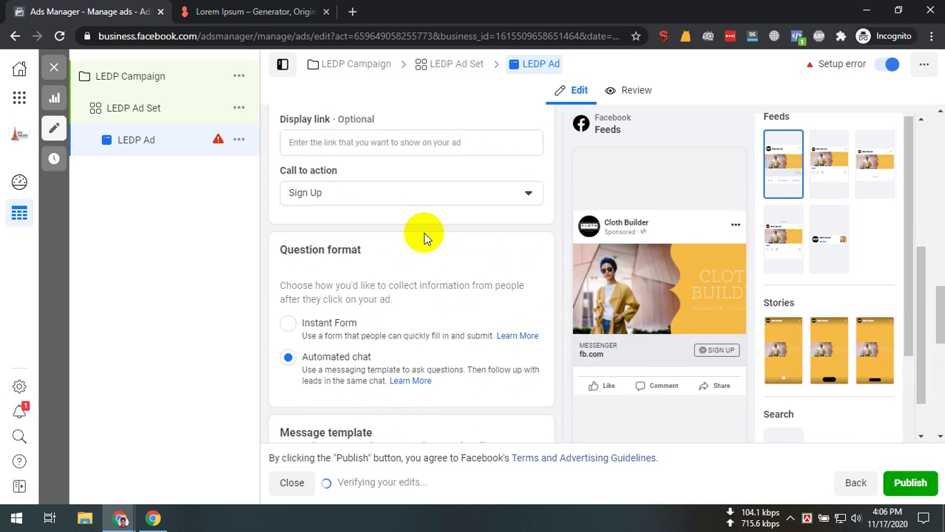
{"action": "scroll", "coordinate": [399, 244], "scroll_direction": "up", "scroll_amount": 4}
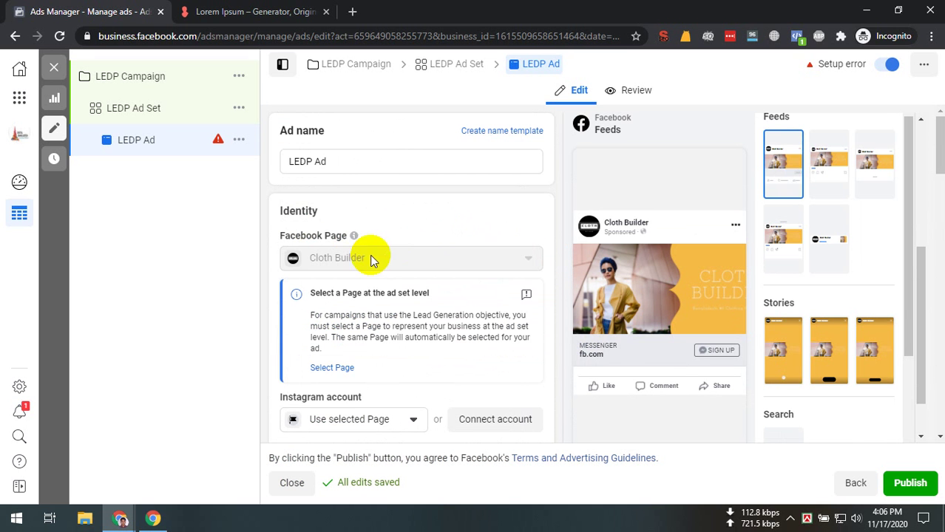
{"action": "left_click", "coordinate": [146, 85]}
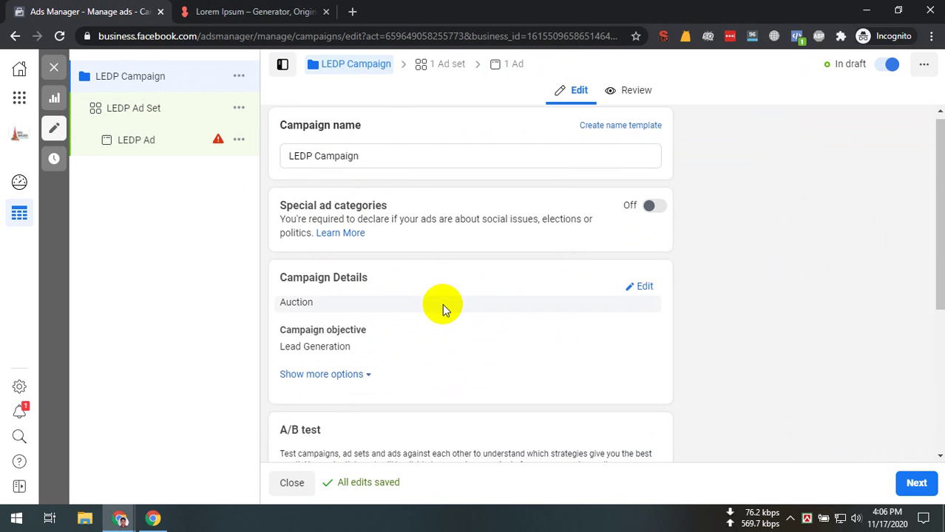
{"action": "scroll", "coordinate": [442, 304], "scroll_direction": "down", "scroll_amount": 3}
{"action": "scroll", "coordinate": [531, 262], "scroll_direction": "up", "scroll_amount": 2}
{"action": "scroll", "coordinate": [623, 220], "scroll_direction": "down", "scroll_amount": 1}
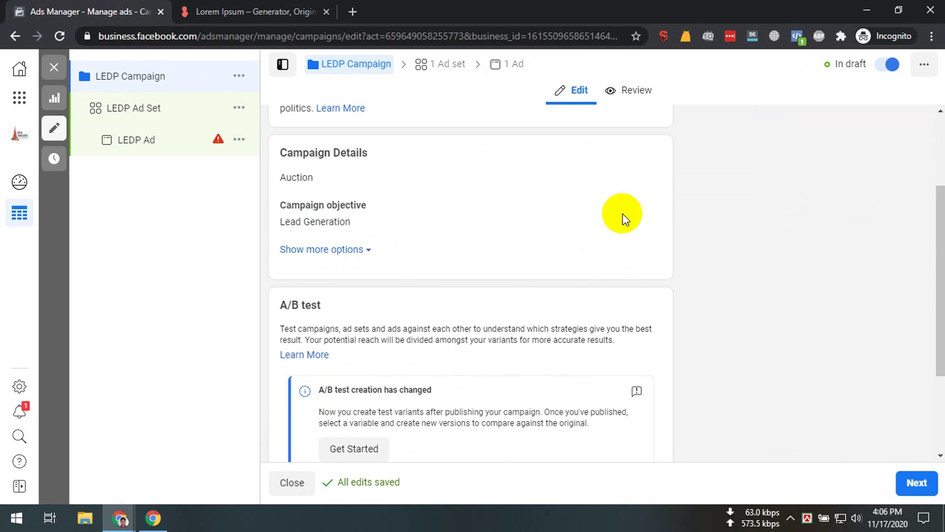
{"action": "left_click", "coordinate": [637, 204]}
{"action": "left_click", "coordinate": [453, 362]}
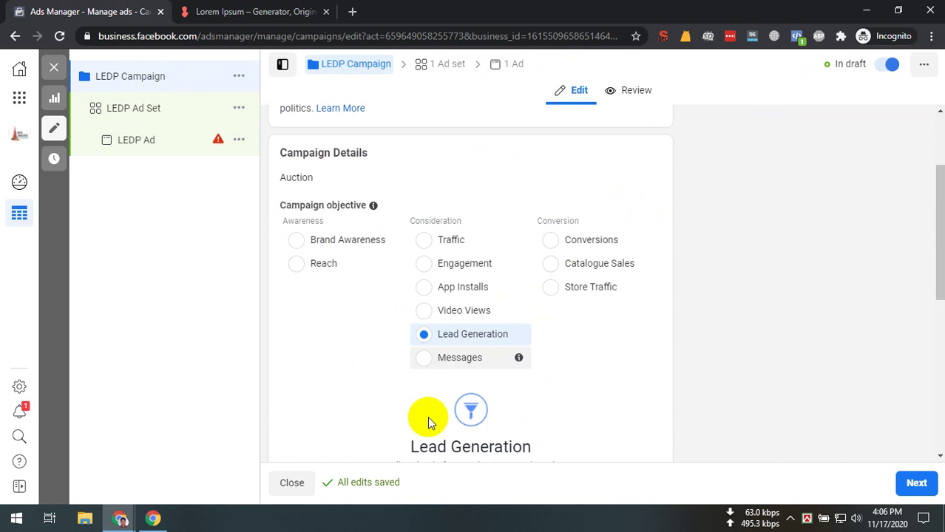
{"action": "left_click", "coordinate": [636, 279]}
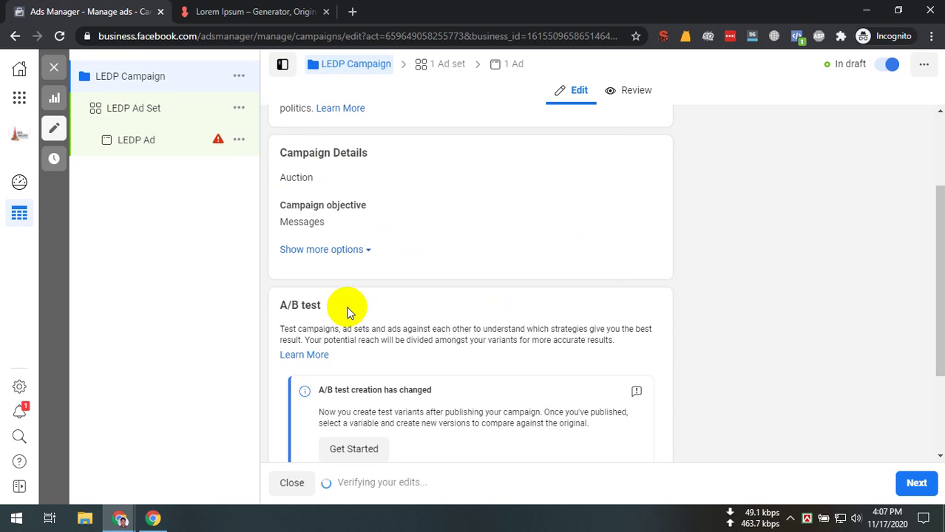
Set LEDP Ad Set's optimisation for ad delivery to Link clicks.
{"action": "left_click", "coordinate": [125, 113]}
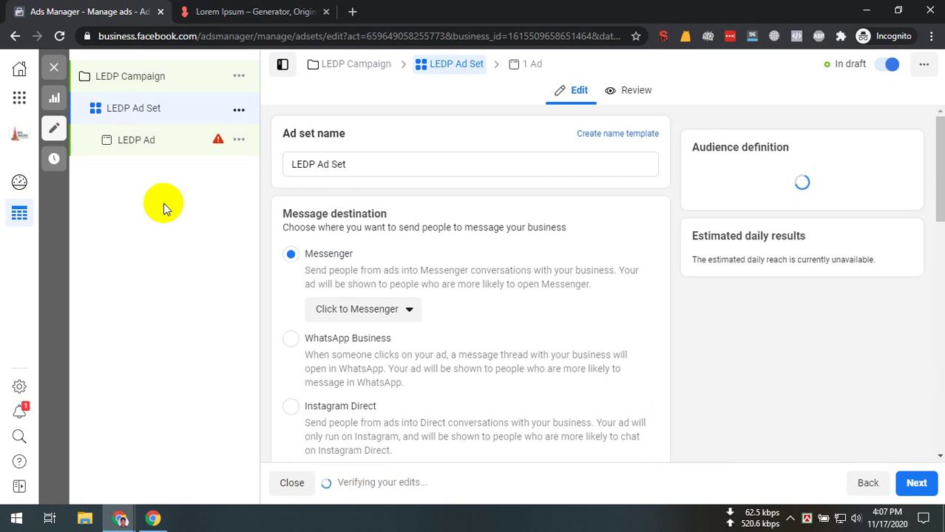
{"action": "left_click", "coordinate": [148, 149]}
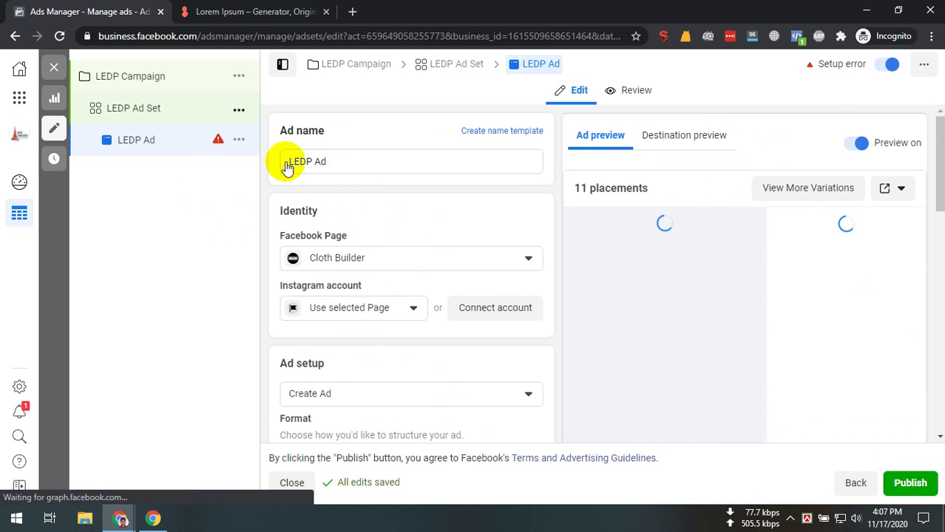
{"action": "left_click", "coordinate": [147, 107]}
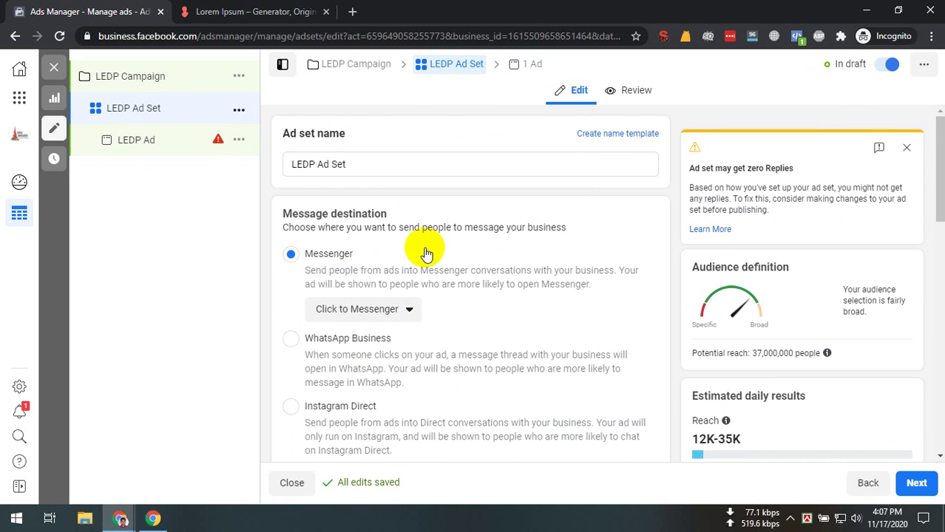
{"action": "scroll", "coordinate": [868, 164], "scroll_direction": "down", "scroll_amount": 10}
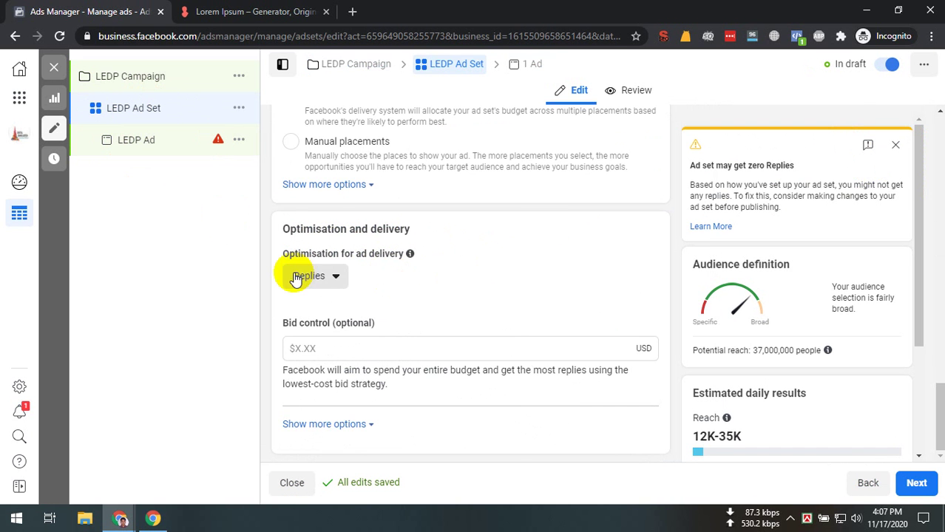
{"action": "left_click", "coordinate": [295, 279]}
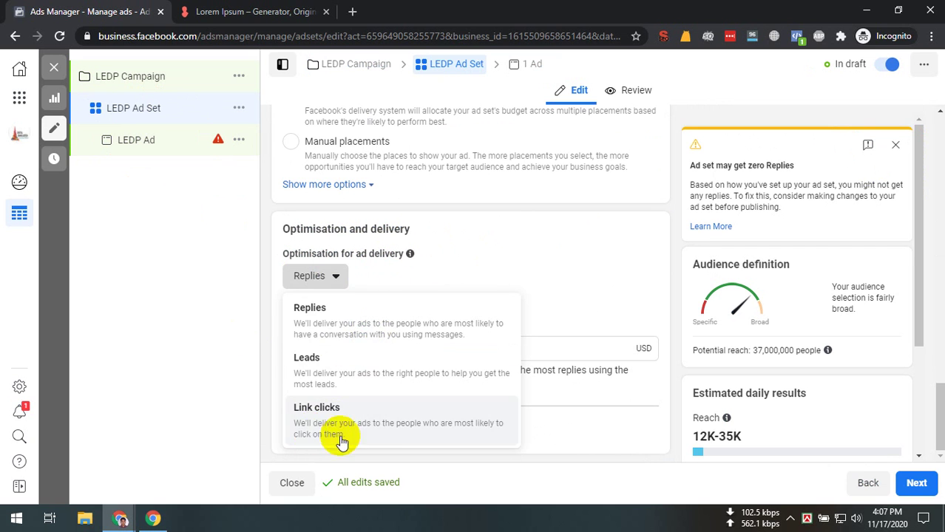
{"action": "left_click", "coordinate": [383, 435]}
Change the optimisation for ad delivery to Leads and bring up the delivery options again for review.
{"action": "left_click", "coordinate": [337, 279]}
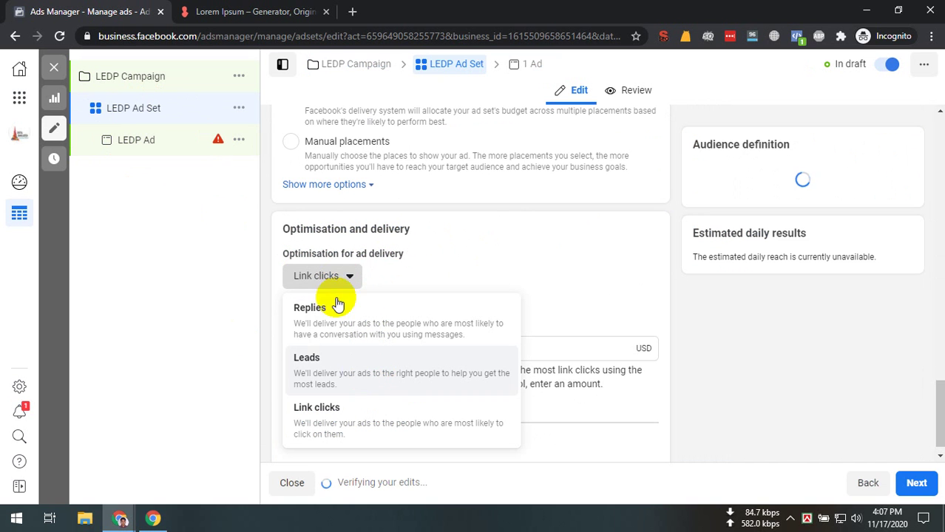
{"action": "left_click", "coordinate": [307, 358]}
{"action": "left_click", "coordinate": [325, 277]}
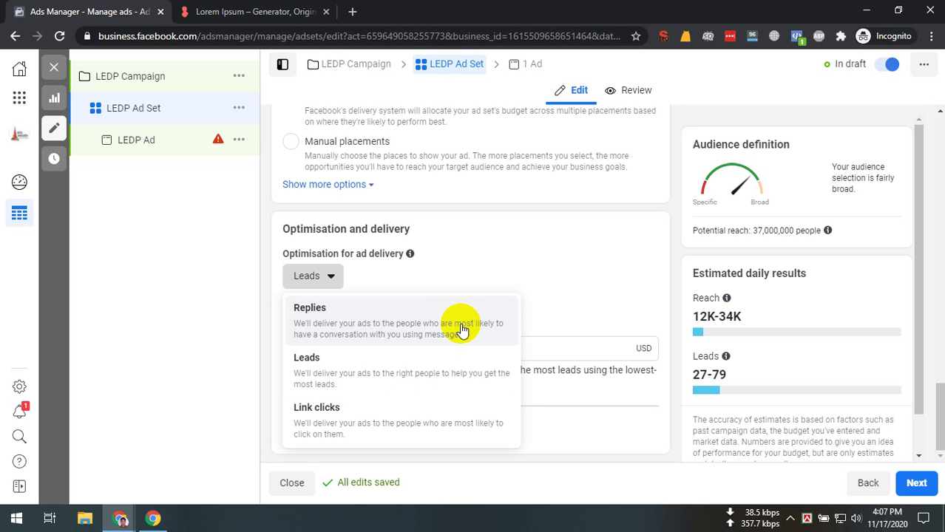
Open the Generate leads chat template of LEDP Ad, look through its intro and questions, and close it.
{"action": "left_click", "coordinate": [148, 140]}
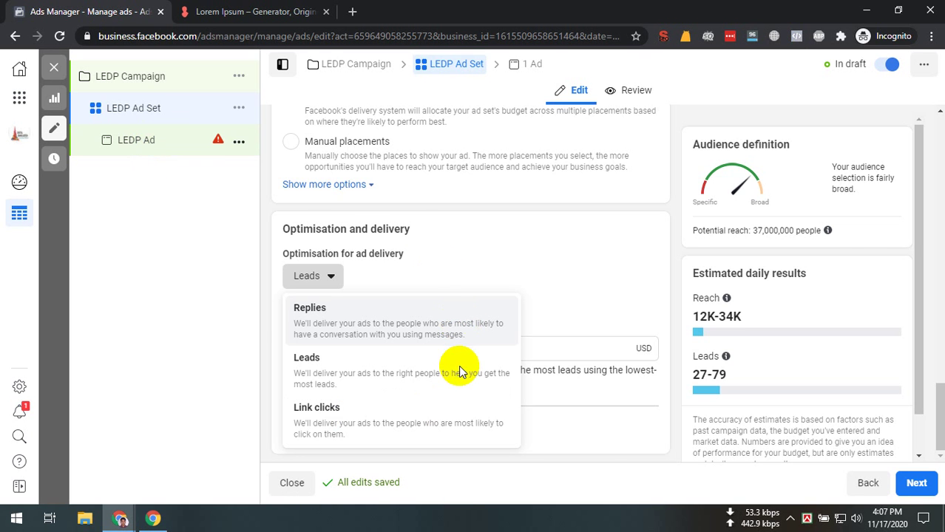
{"action": "scroll", "coordinate": [454, 318], "scroll_direction": "down", "scroll_amount": 10}
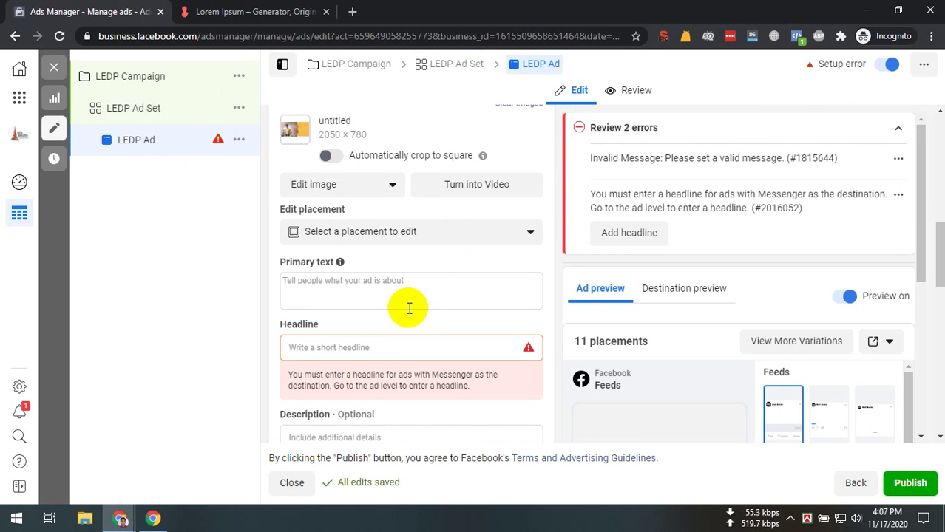
{"action": "scroll", "coordinate": [407, 314], "scroll_direction": "down", "scroll_amount": 5}
{"action": "scroll", "coordinate": [384, 311], "scroll_direction": "down", "scroll_amount": 2}
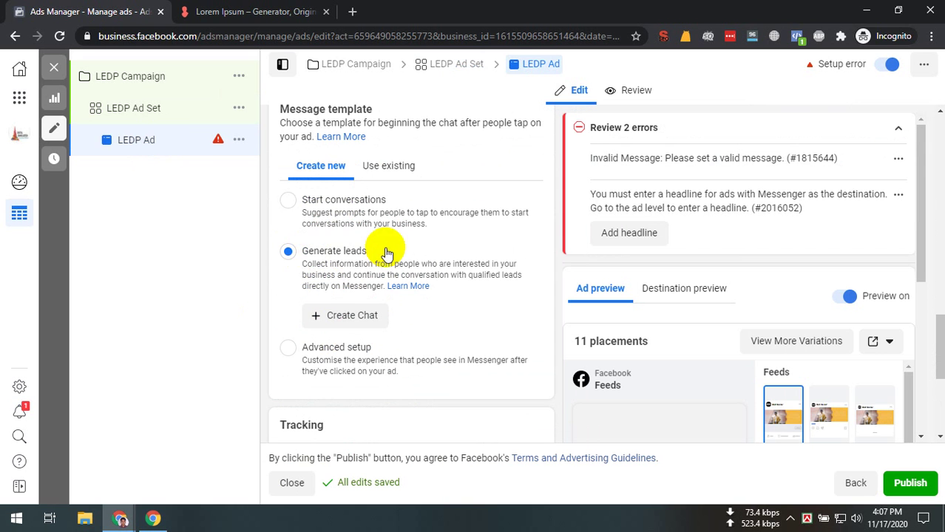
{"action": "left_click_drag", "start_coordinate": [381, 250], "coordinate": [301, 255]}
{"action": "left_click", "coordinate": [370, 313]}
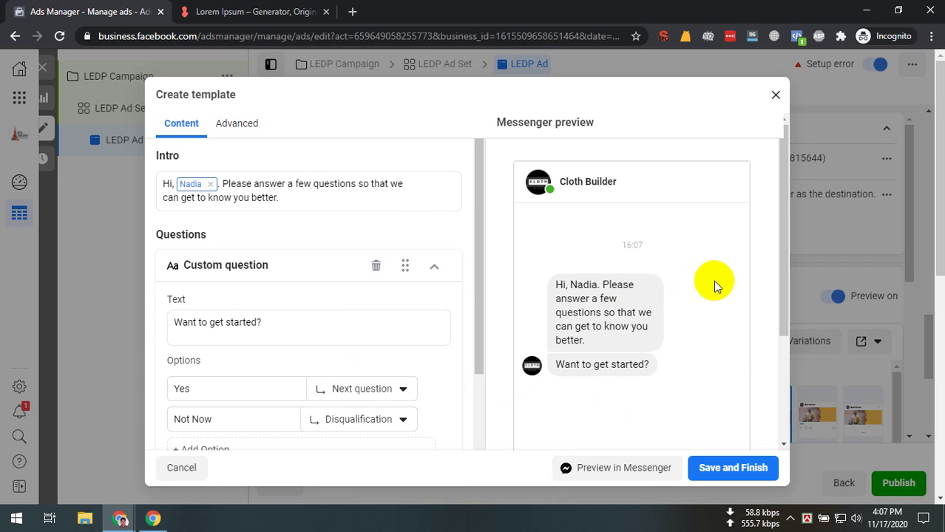
{"action": "scroll", "coordinate": [777, 296], "scroll_direction": "down", "scroll_amount": 3}
{"action": "scroll", "coordinate": [774, 304], "scroll_direction": "up", "scroll_amount": 3}
{"action": "left_click", "coordinate": [775, 95]}
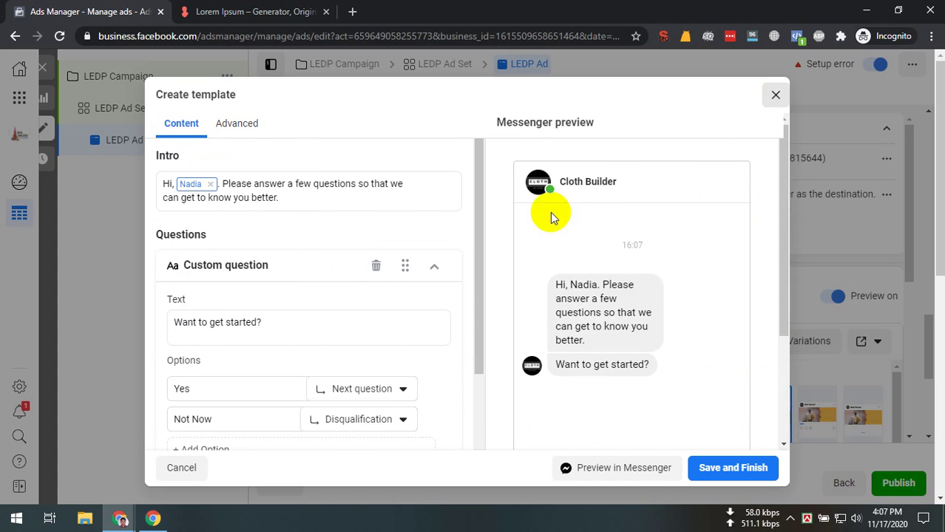
Set LEDP Ad's message template to Start conversations and open it to review the frequently asked questions.
{"action": "left_click", "coordinate": [407, 220]}
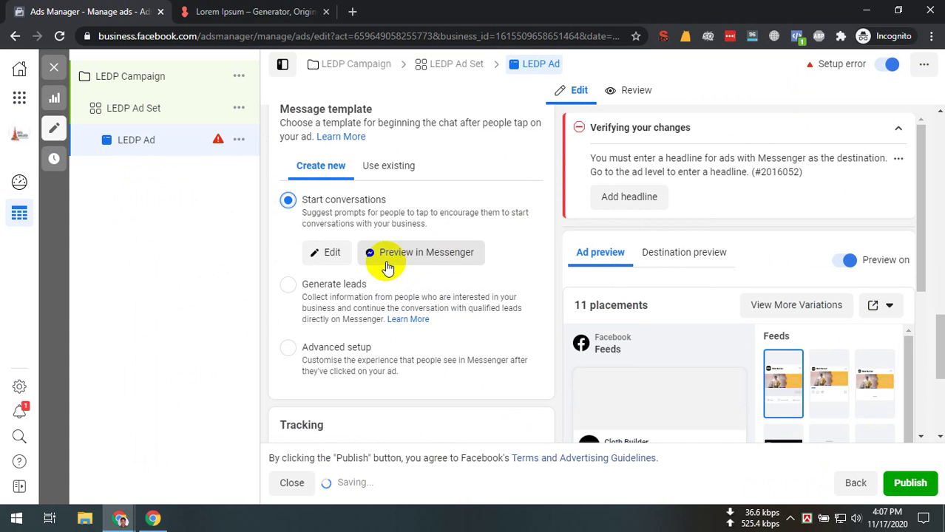
{"action": "left_click", "coordinate": [332, 252]}
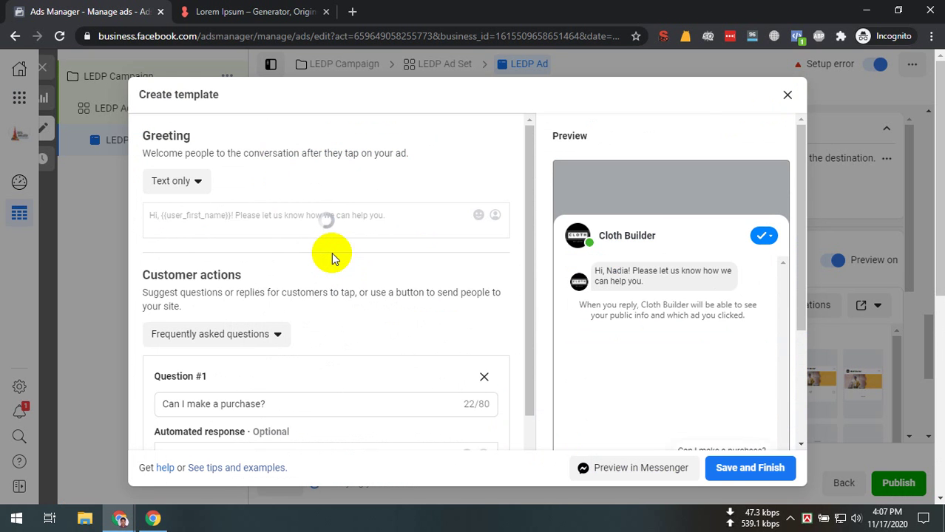
{"action": "scroll", "coordinate": [799, 192], "scroll_direction": "down", "scroll_amount": 3}
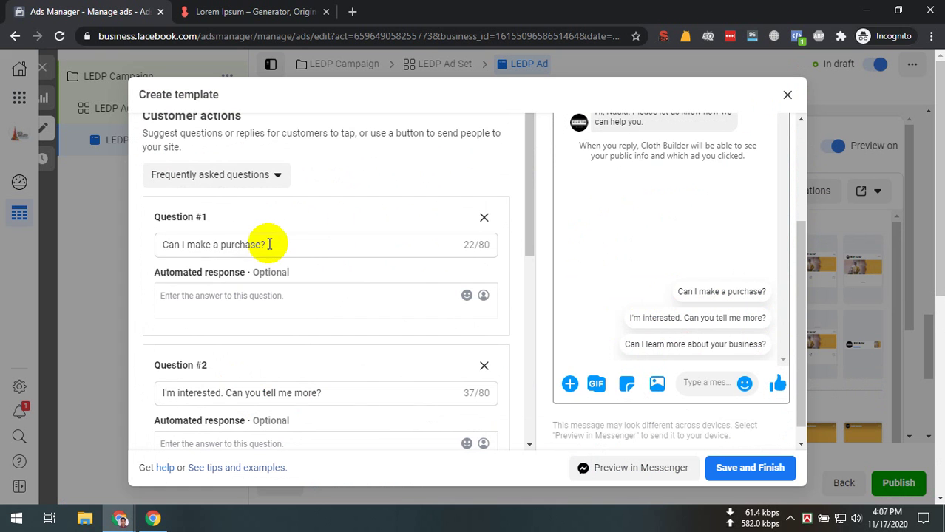
{"action": "left_click_drag", "start_coordinate": [270, 245], "coordinate": [88, 244]}
{"action": "left_click", "coordinate": [319, 309]}
Set the template's customer actions to Quick replies and switch them to Buttons.
{"action": "left_click", "coordinate": [244, 177]}
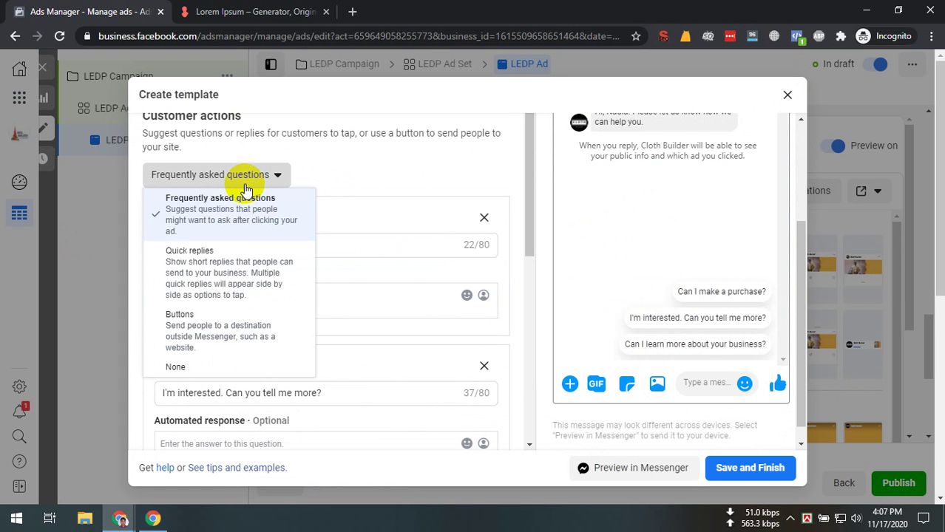
{"action": "left_click", "coordinate": [238, 270]}
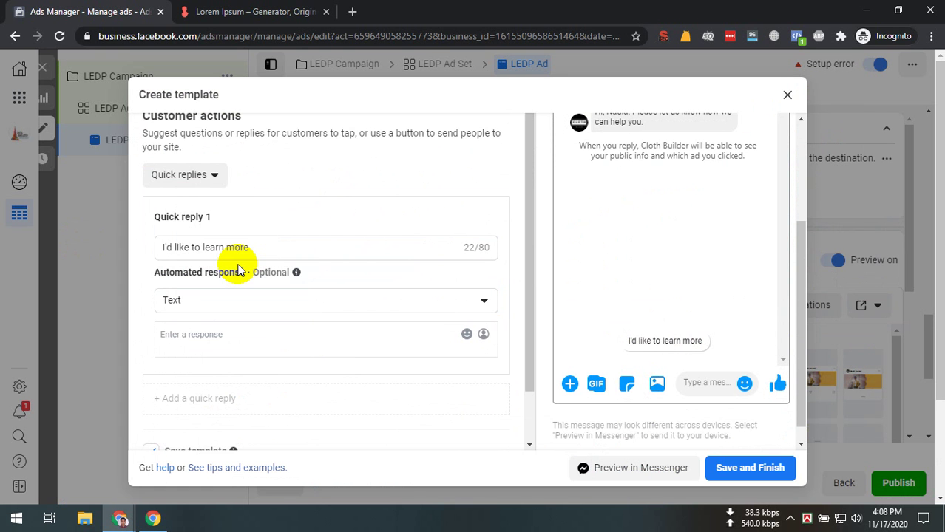
{"action": "left_click", "coordinate": [189, 174]}
{"action": "left_click", "coordinate": [219, 319]}
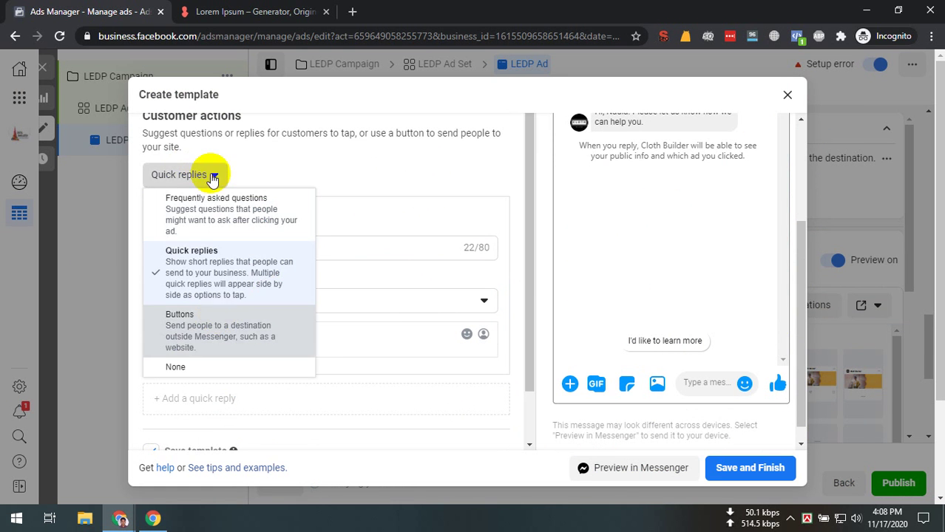
Examine the available greeting formats in the message template.
{"action": "scroll", "coordinate": [653, 306], "scroll_direction": "up", "scroll_amount": 2}
{"action": "scroll", "coordinate": [257, 313], "scroll_direction": "up", "scroll_amount": 2}
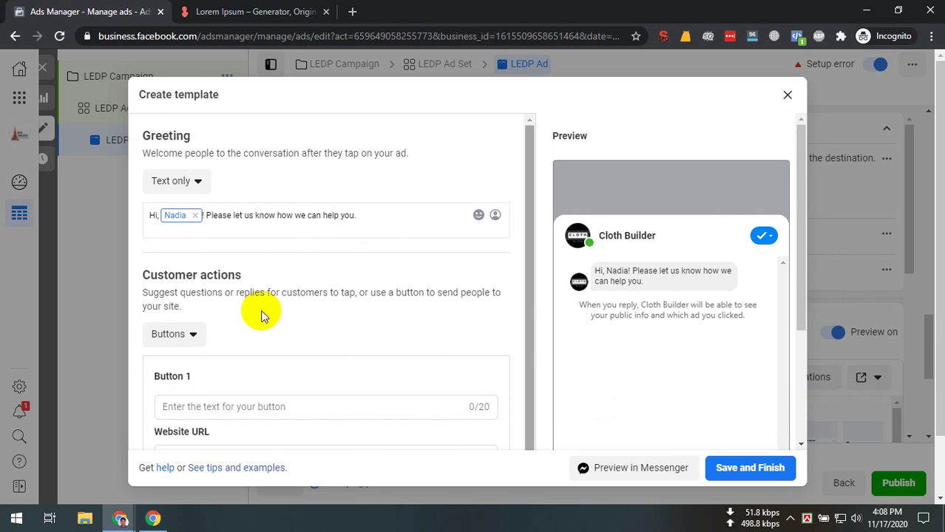
{"action": "left_click", "coordinate": [192, 183]}
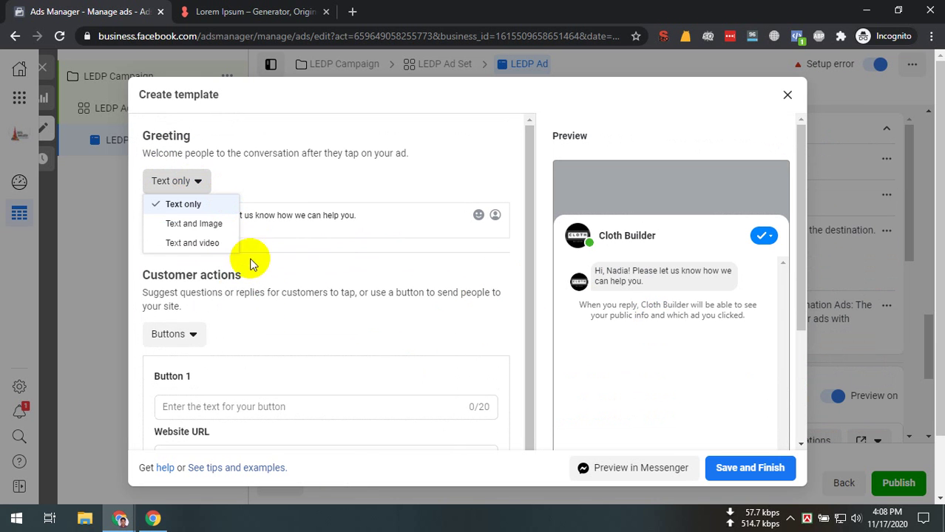
{"action": "left_click", "coordinate": [281, 274]}
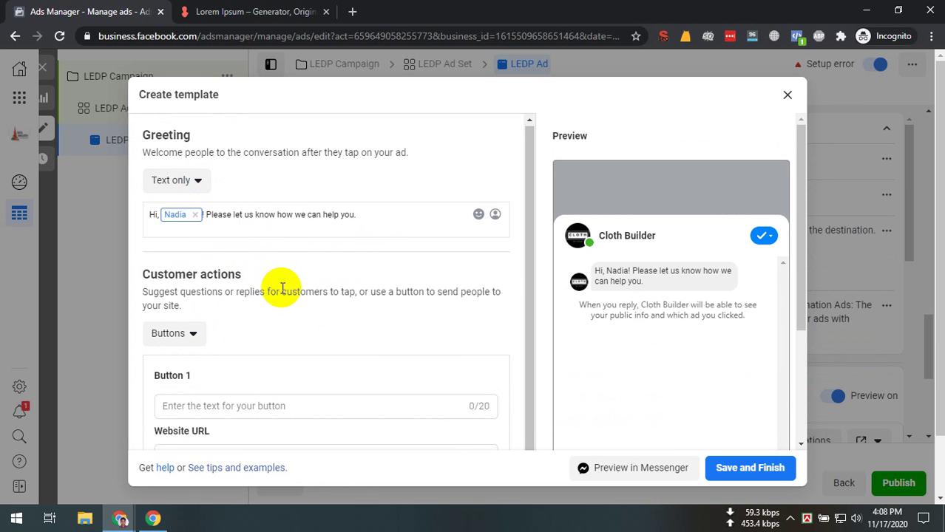
Label the template's first button "Buy Now" and check it in the message preview.
{"action": "scroll", "coordinate": [281, 275], "scroll_direction": "down", "scroll_amount": 2}
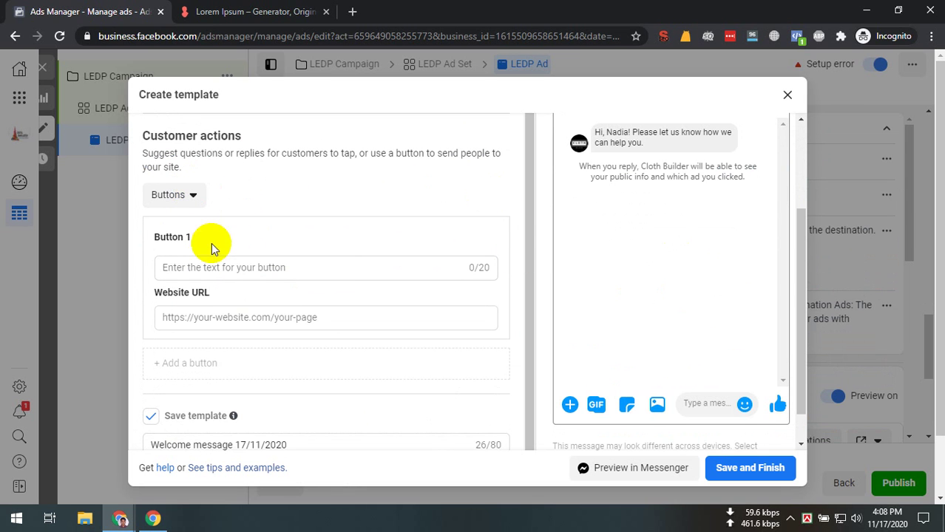
{"action": "left_click", "coordinate": [220, 266]}
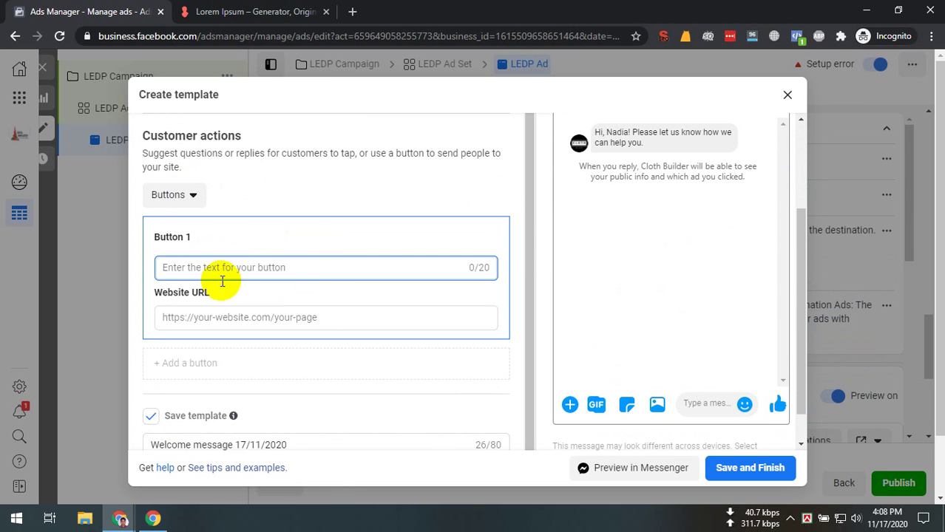
{"action": "type", "text": "Buy Now"}
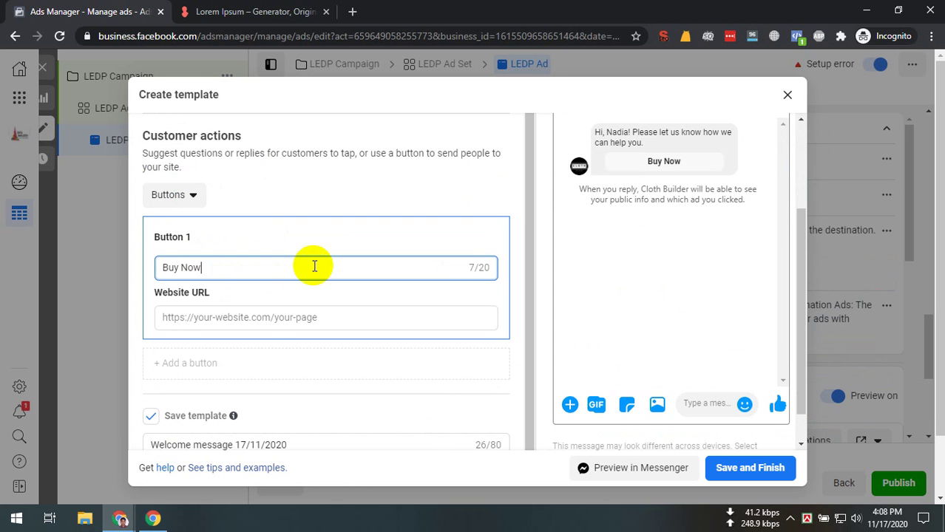
{"action": "left_click", "coordinate": [254, 333]}
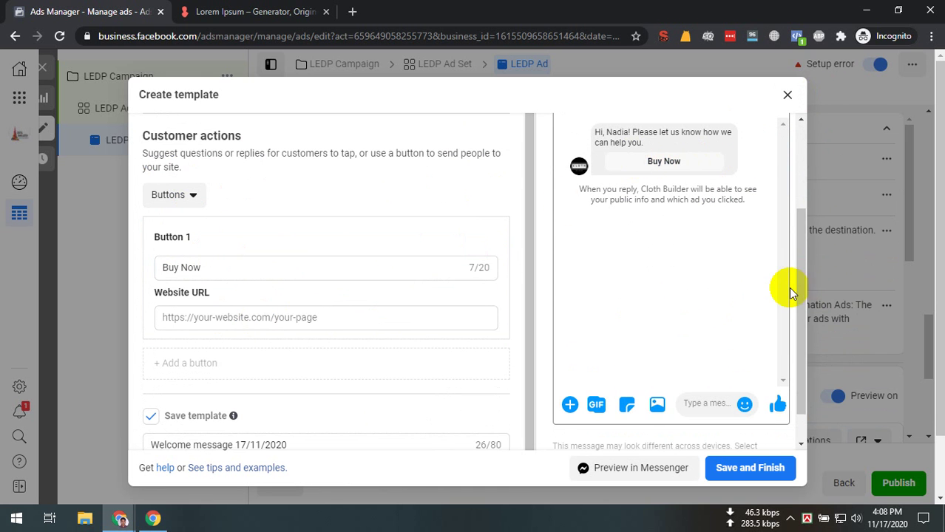
{"action": "scroll", "coordinate": [789, 232], "scroll_direction": "up", "scroll_amount": 2}
Set the customer actions to Quick replies and review the first reply against the preview.
{"action": "left_click", "coordinate": [183, 310]}
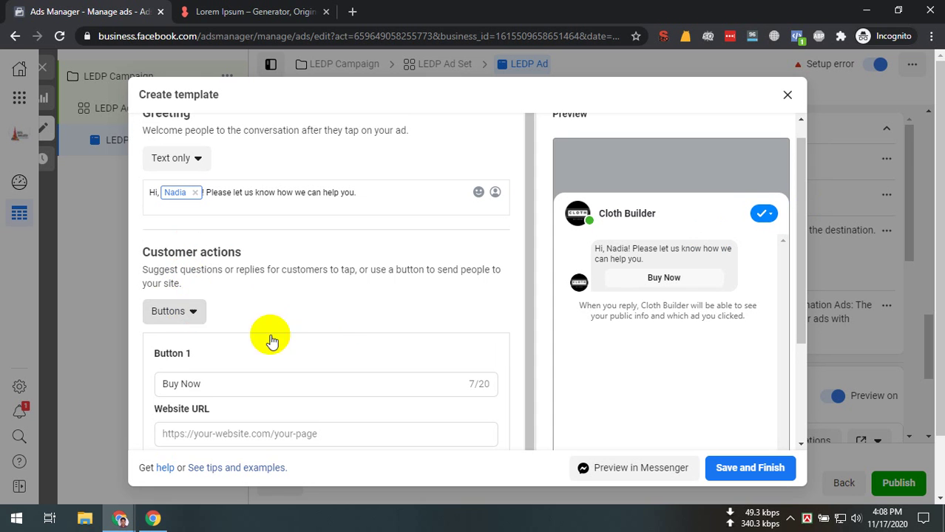
{"action": "left_click", "coordinate": [222, 406]}
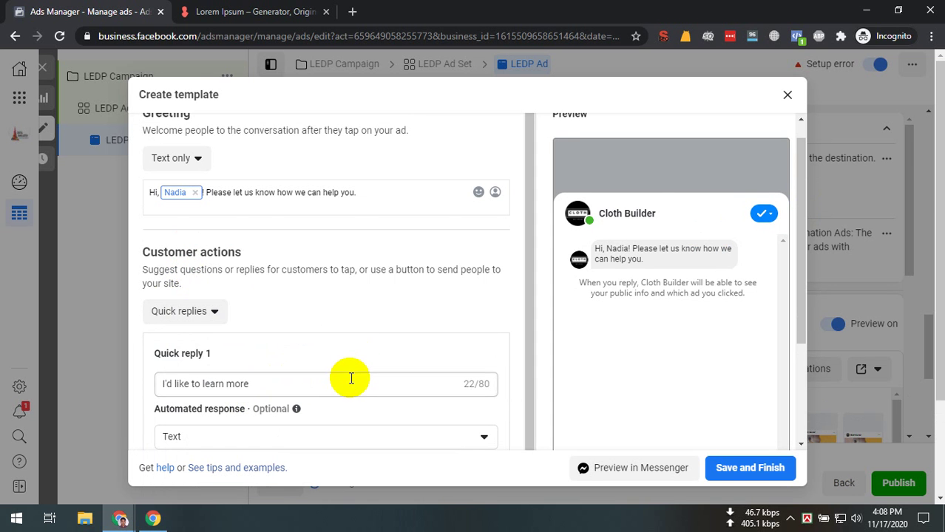
{"action": "scroll", "coordinate": [353, 350], "scroll_direction": "down", "scroll_amount": 1}
{"action": "scroll", "coordinate": [320, 314], "scroll_direction": "down", "scroll_amount": 2}
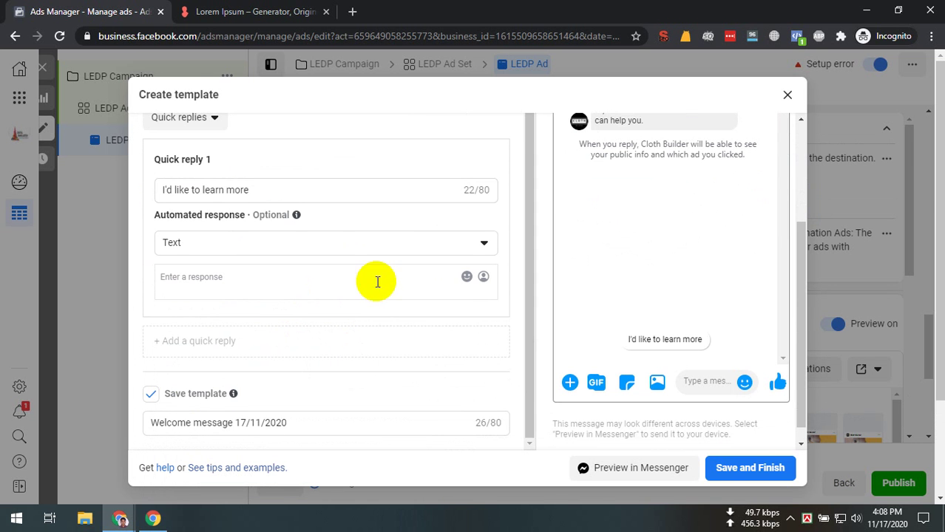
{"action": "triple_click", "coordinate": [274, 187]}
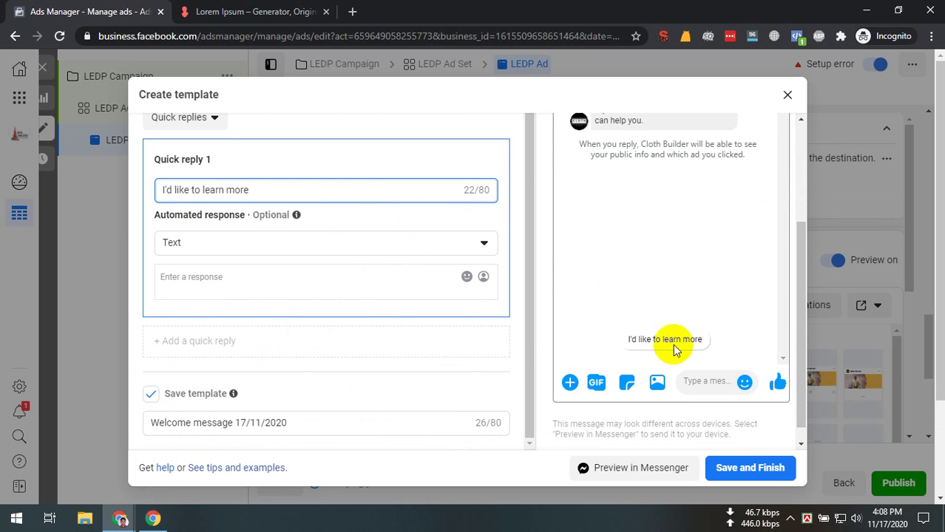
{"action": "left_click", "coordinate": [577, 361]}
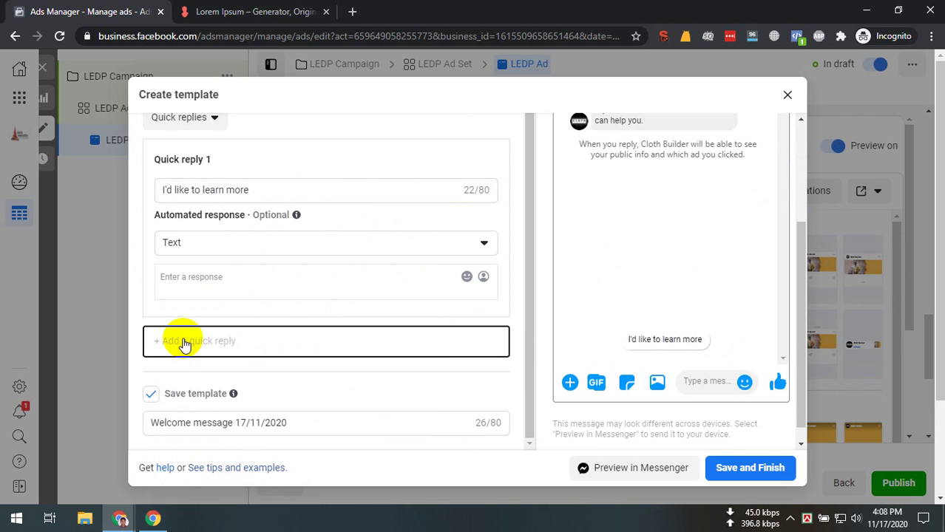
Add a second quick reply reading "I want to talk with a raal human" and keep its automated response as Text.
{"action": "left_click", "coordinate": [214, 341]}
{"action": "left_click", "coordinate": [211, 242]}
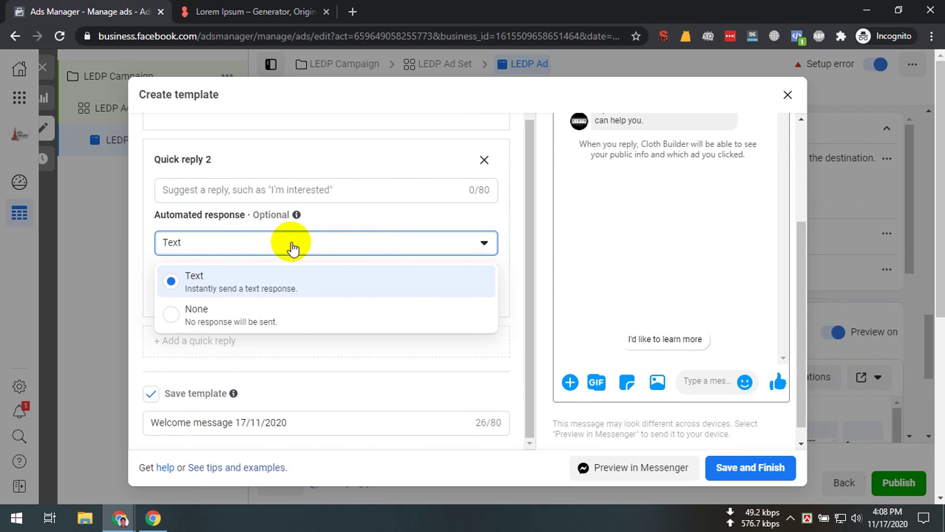
{"action": "left_click", "coordinate": [246, 363]}
{"action": "left_click", "coordinate": [236, 297]}
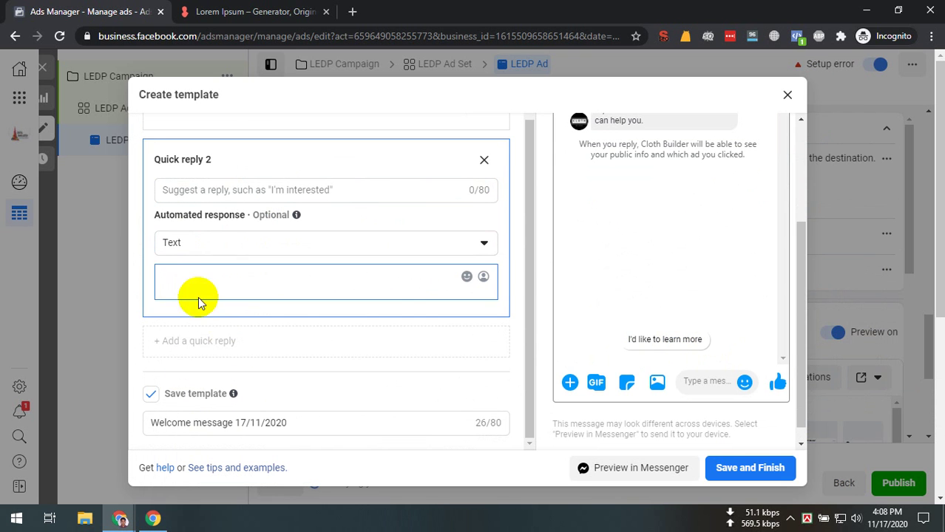
{"action": "scroll", "coordinate": [194, 298], "scroll_direction": "up", "scroll_amount": 1}
{"action": "left_click", "coordinate": [296, 259]}
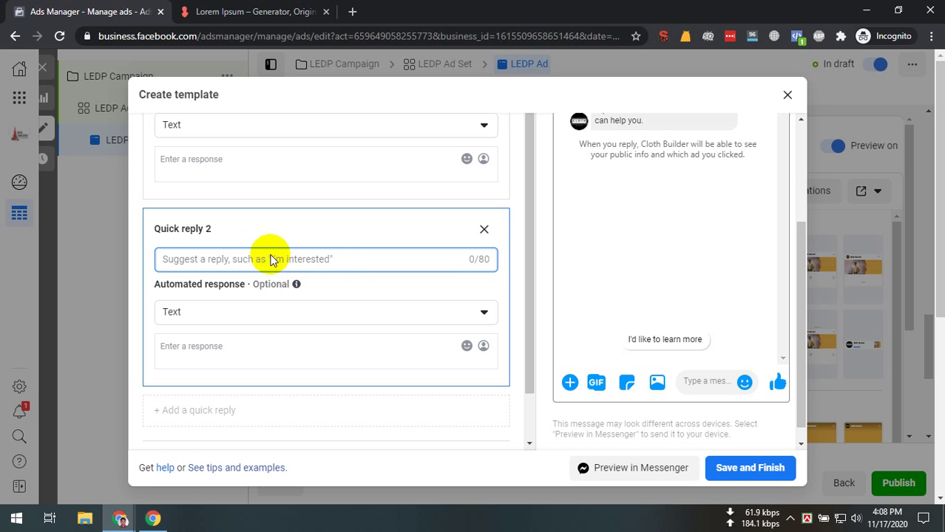
{"action": "type", "text": "I want to talk with a raal human"}
{"action": "scroll", "coordinate": [365, 258], "scroll_direction": "up", "scroll_amount": 2}
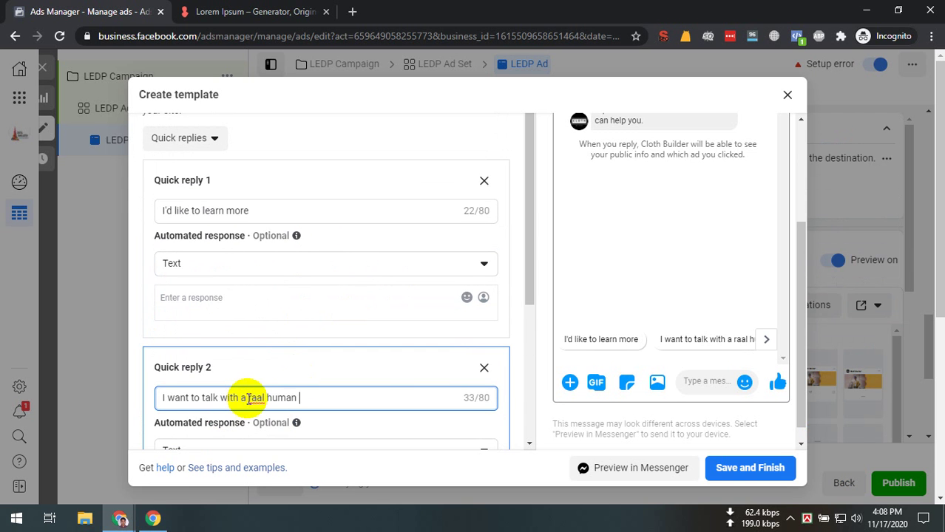
{"action": "right_click", "coordinate": [250, 399]}
{"action": "key", "text": "Escape"}
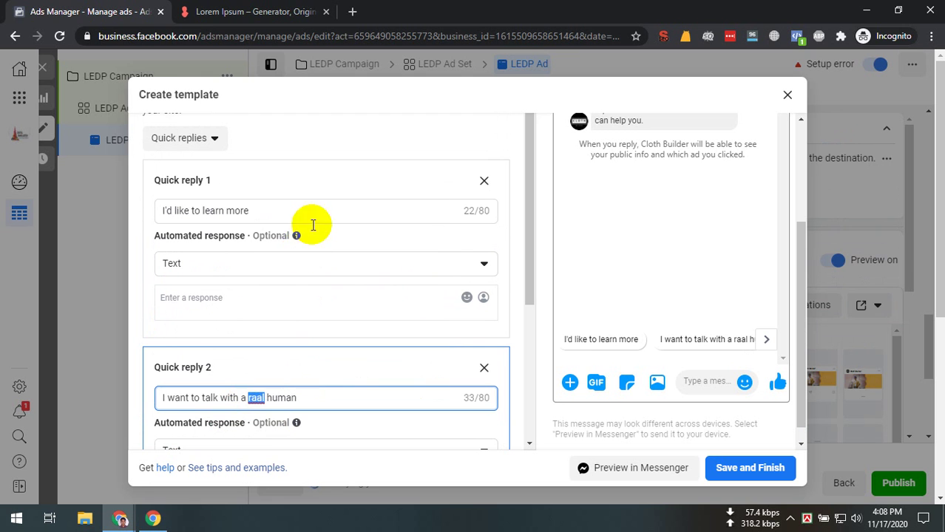
Correct the second quick reply to "I want to talk with a real human" and check it in the message preview.
{"action": "type", "text": "reel"}
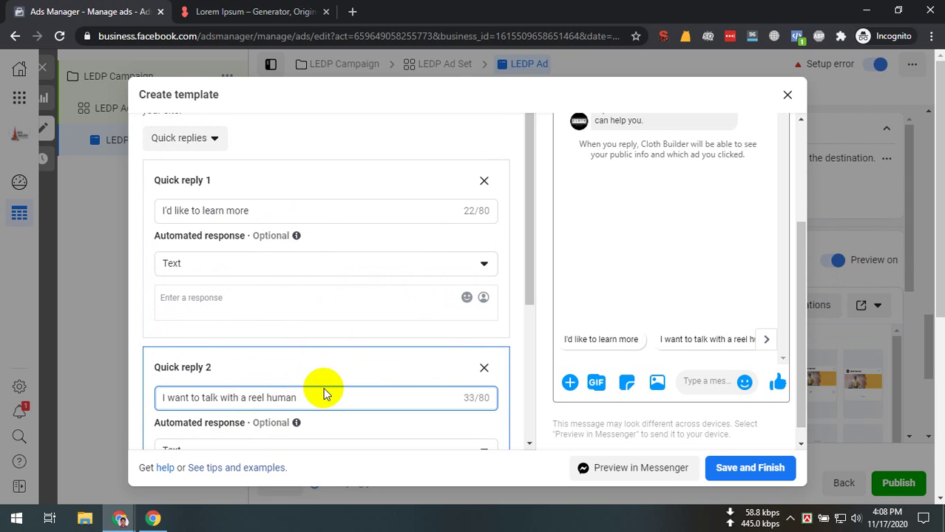
{"action": "key", "text": "Left"}
{"action": "key", "text": "BackSpace"}
{"action": "type", "text": "a"}
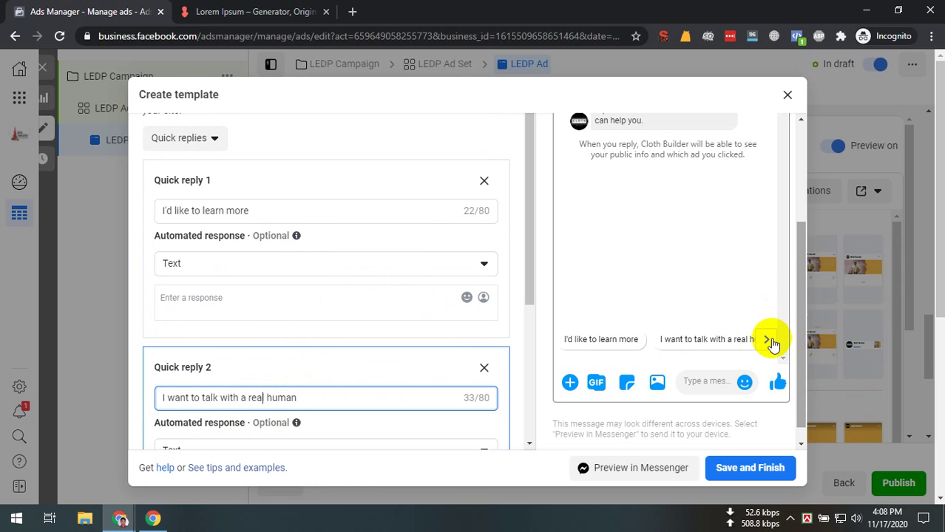
{"action": "left_click", "coordinate": [768, 341]}
{"action": "left_click", "coordinate": [565, 339]}
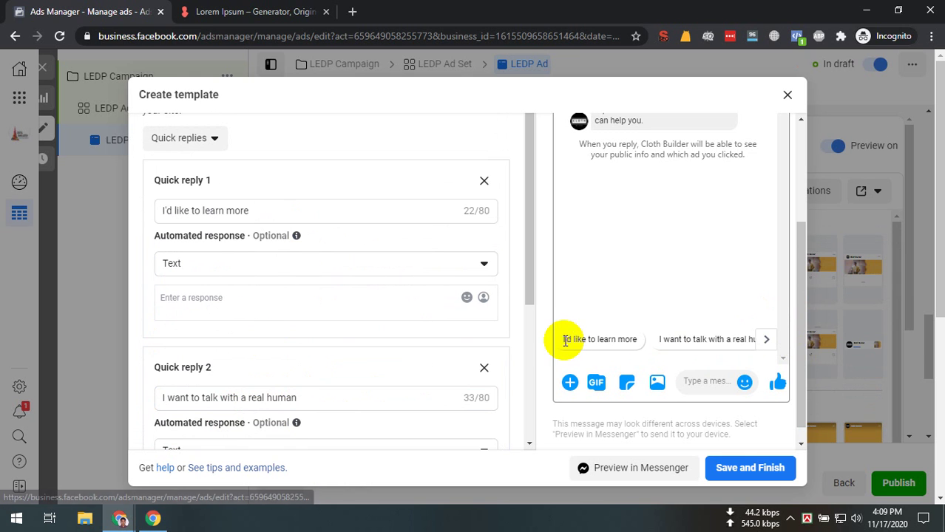
{"action": "left_click", "coordinate": [764, 340]}
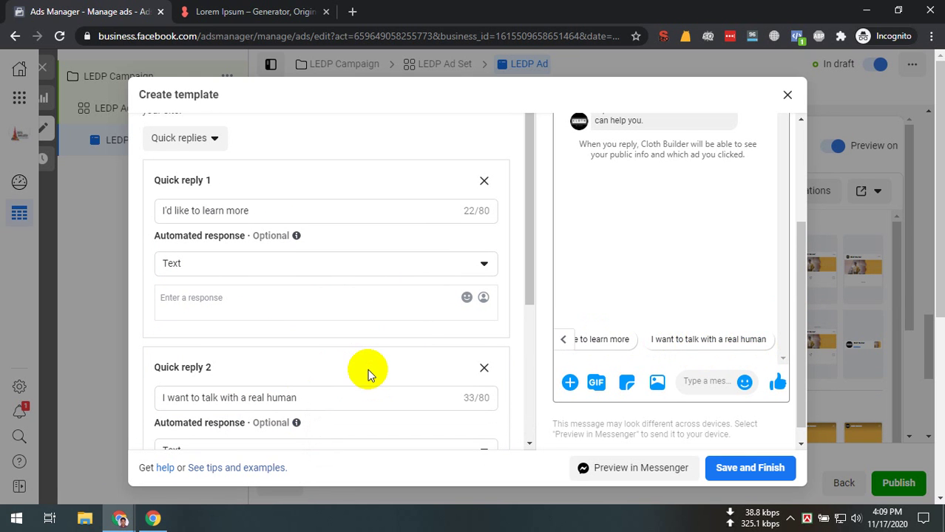
{"action": "scroll", "coordinate": [355, 375], "scroll_direction": "down", "scroll_amount": 1}
{"action": "scroll", "coordinate": [221, 294], "scroll_direction": "down", "scroll_amount": 2}
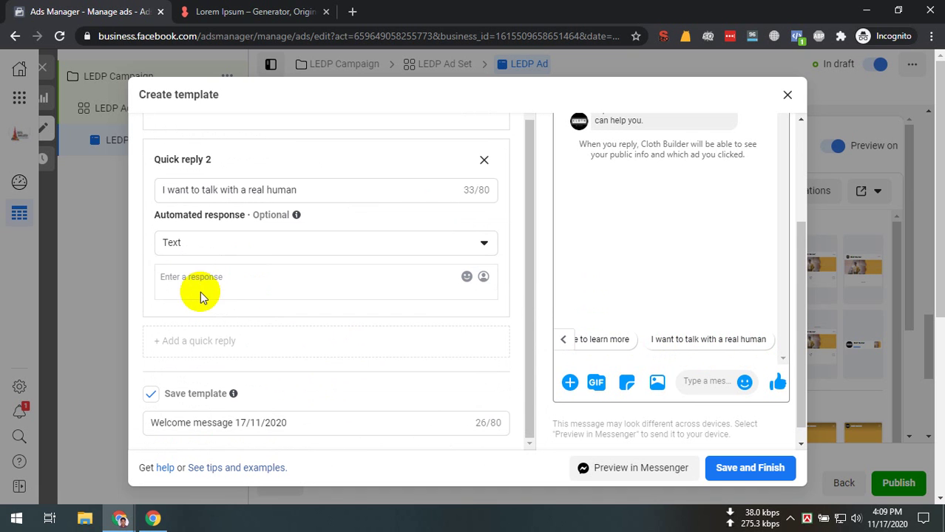
{"action": "left_click", "coordinate": [266, 280]}
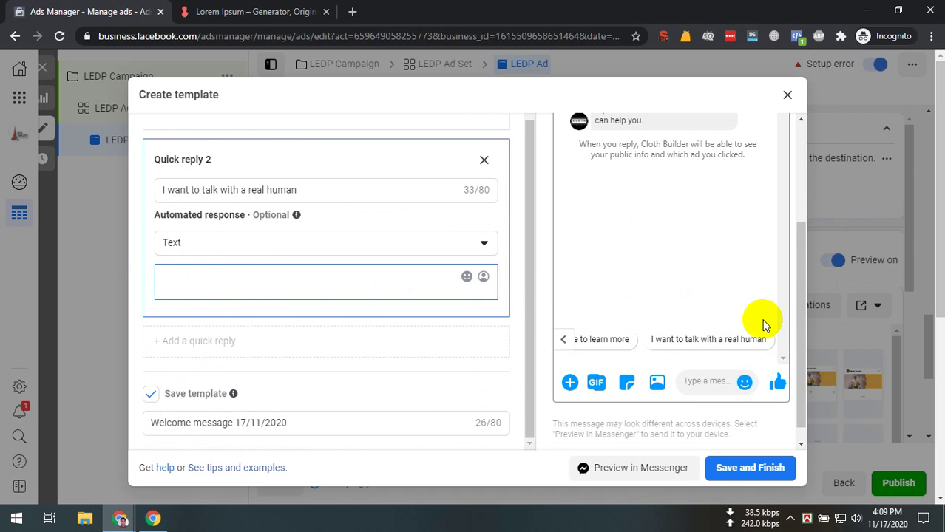
Switch the template's customer actions to Frequently asked questions and review the suggested questions against the preview.
{"action": "scroll", "coordinate": [675, 298], "scroll_direction": "up", "scroll_amount": 3}
{"action": "scroll", "coordinate": [262, 192], "scroll_direction": "up", "scroll_amount": 5}
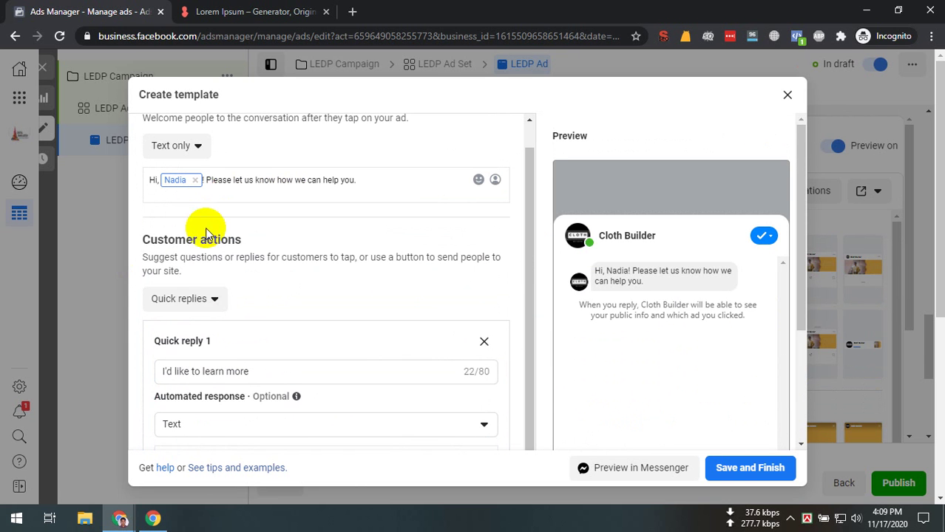
{"action": "left_click", "coordinate": [181, 299]}
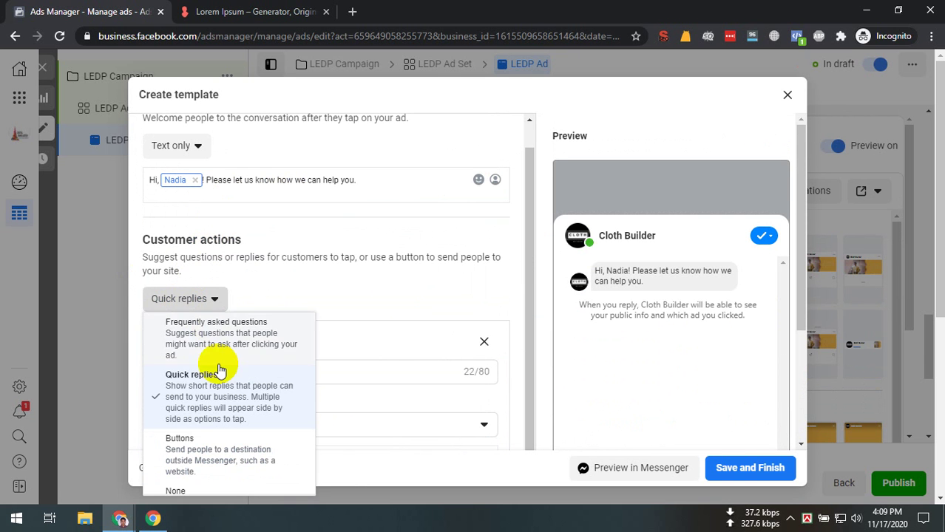
{"action": "left_click", "coordinate": [199, 329]}
{"action": "scroll", "coordinate": [272, 349], "scroll_direction": "down", "scroll_amount": 5}
{"action": "scroll", "coordinate": [717, 353], "scroll_direction": "down", "scroll_amount": 3}
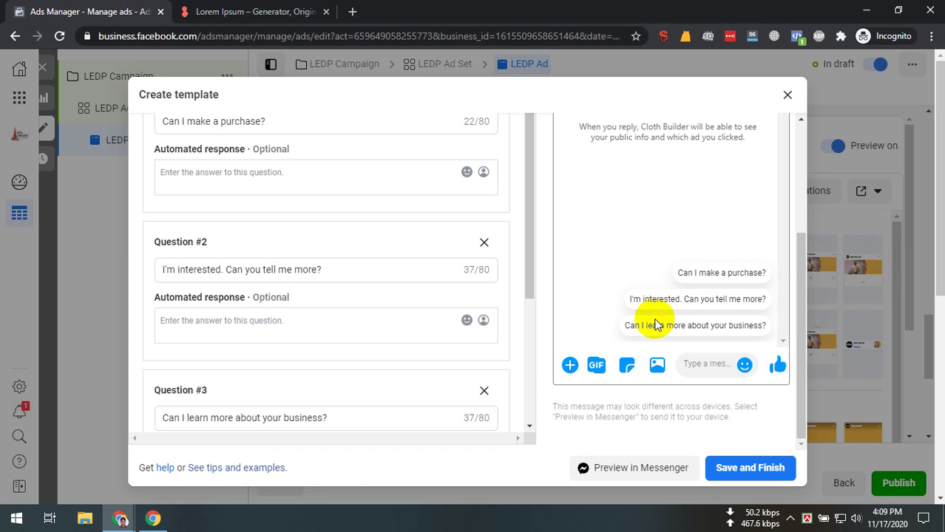
Close the message template and leave without saving its changes.
{"action": "left_click", "coordinate": [786, 102]}
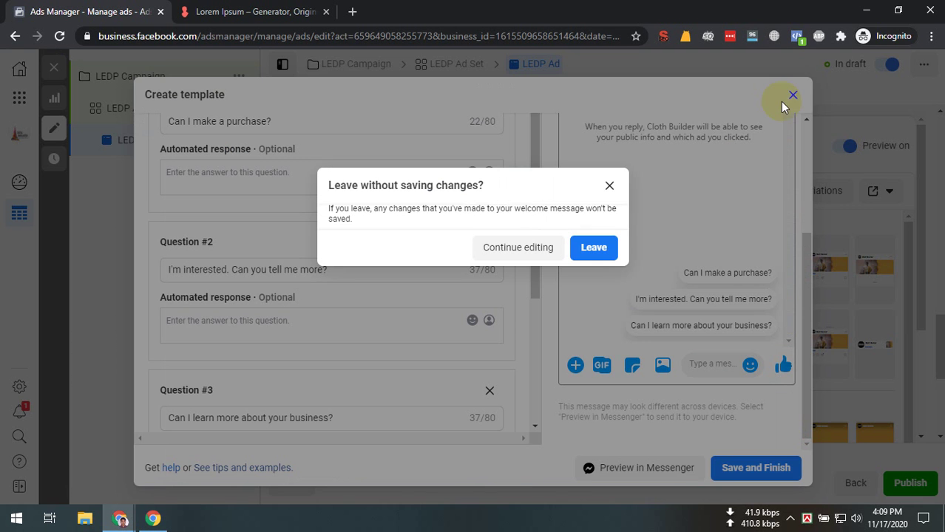
{"action": "left_click", "coordinate": [609, 185]}
{"action": "scroll", "coordinate": [443, 266], "scroll_direction": "up", "scroll_amount": 2}
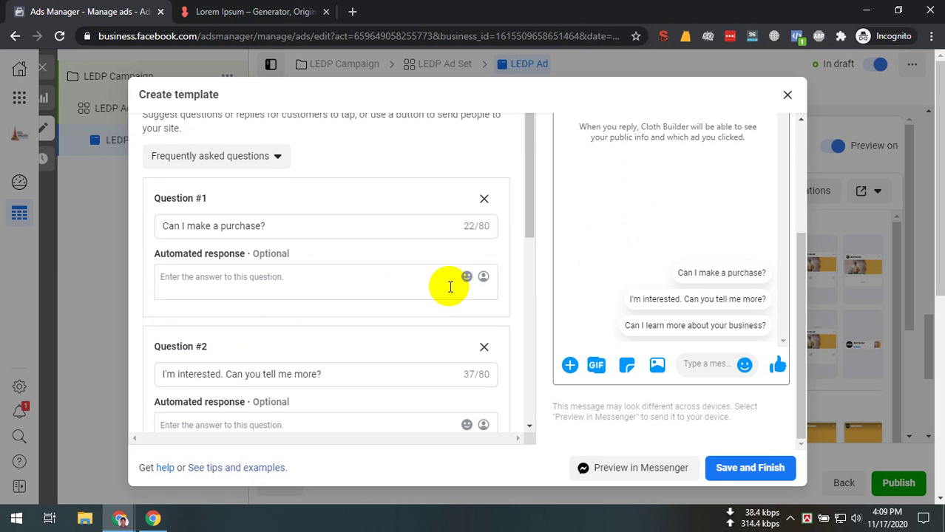
{"action": "scroll", "coordinate": [450, 287], "scroll_direction": "up", "scroll_amount": 3}
{"action": "left_click", "coordinate": [787, 94]}
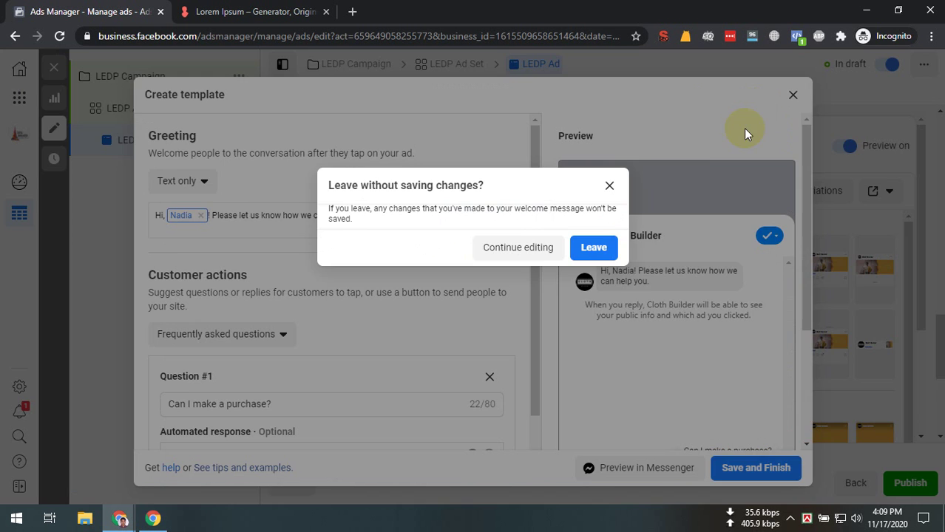
{"action": "left_click", "coordinate": [604, 246]}
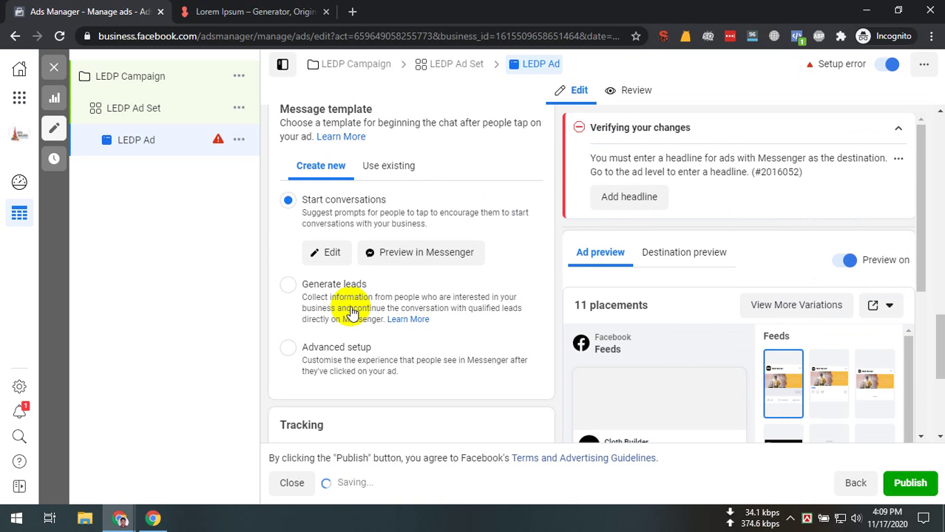
Set the message template to Generate leads, review its chat questions in the Messenger preview, and close the chat editor.
{"action": "left_click", "coordinate": [308, 295]}
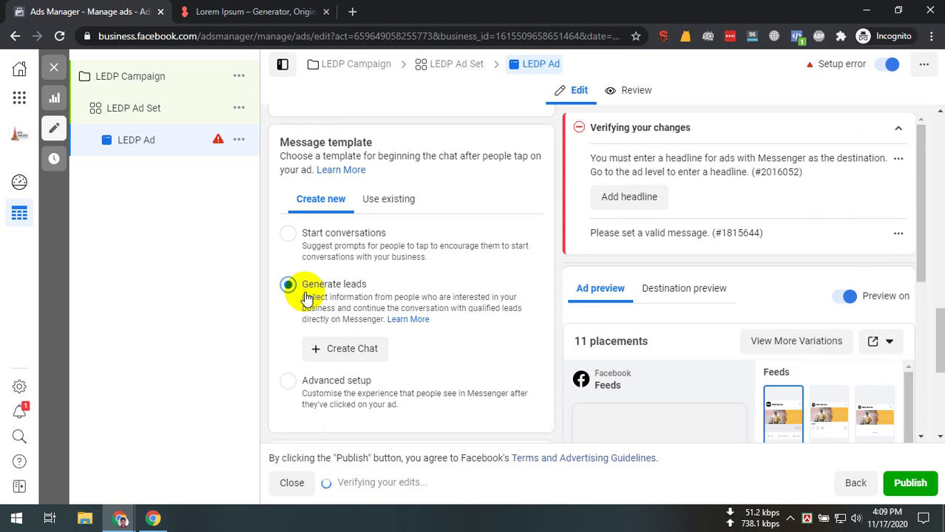
{"action": "left_click", "coordinate": [314, 347]}
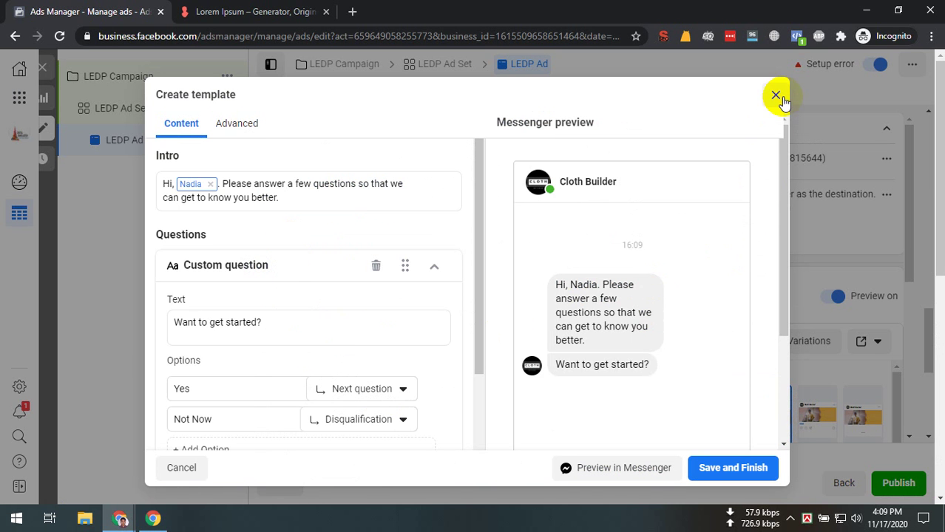
{"action": "left_click_drag", "start_coordinate": [781, 243], "coordinate": [788, 345]}
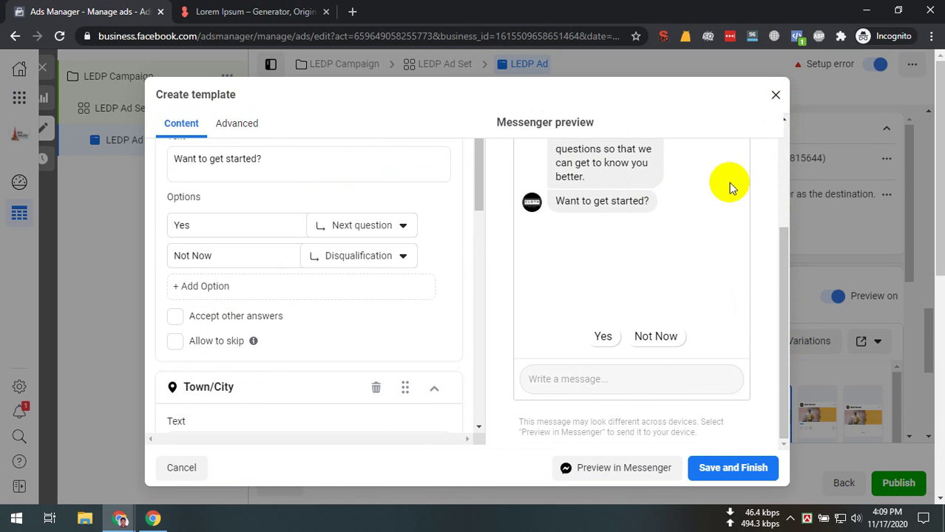
{"action": "left_click", "coordinate": [775, 96]}
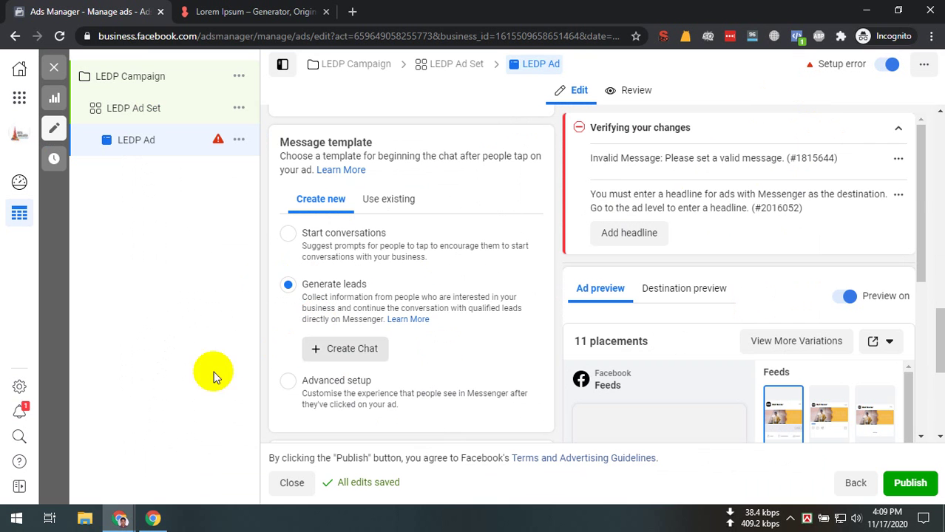
Look over the ad's creative and message template settings and check the objective chosen for the LEDP Campaign.
{"action": "left_click", "coordinate": [897, 127]}
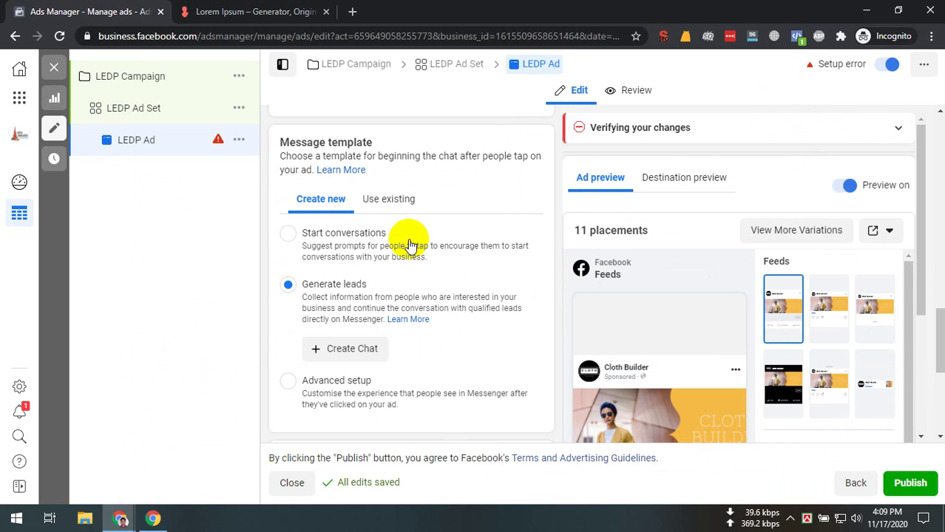
{"action": "scroll", "coordinate": [409, 244], "scroll_direction": "up", "scroll_amount": 10}
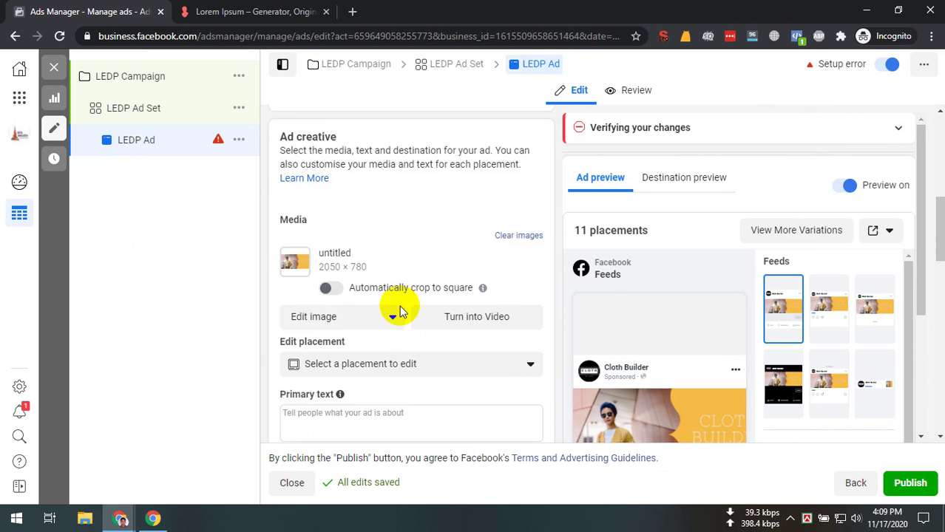
{"action": "scroll", "coordinate": [399, 310], "scroll_direction": "down", "scroll_amount": 10}
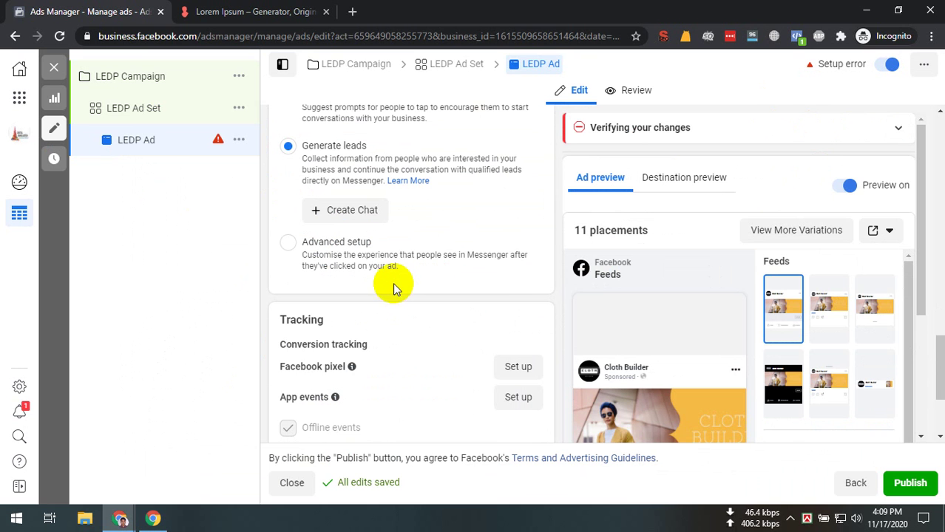
{"action": "left_click", "coordinate": [130, 103]}
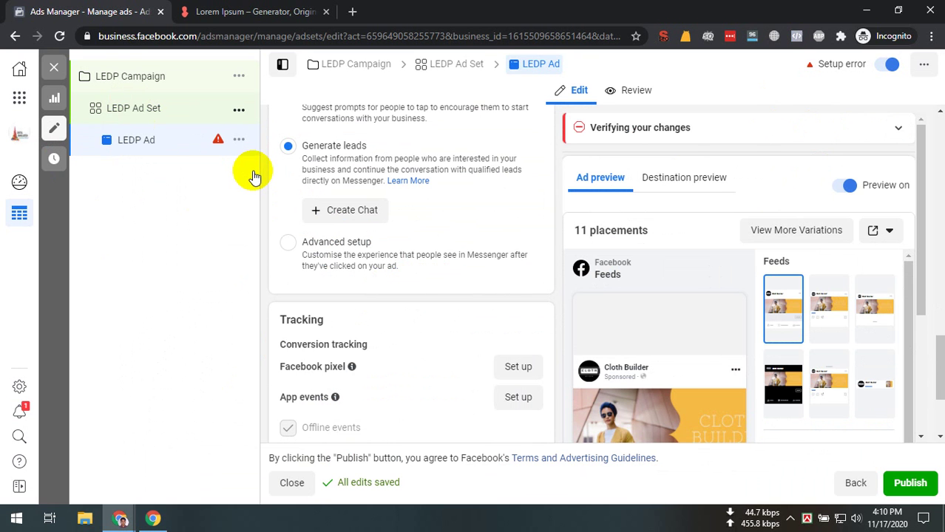
{"action": "left_click", "coordinate": [163, 85]}
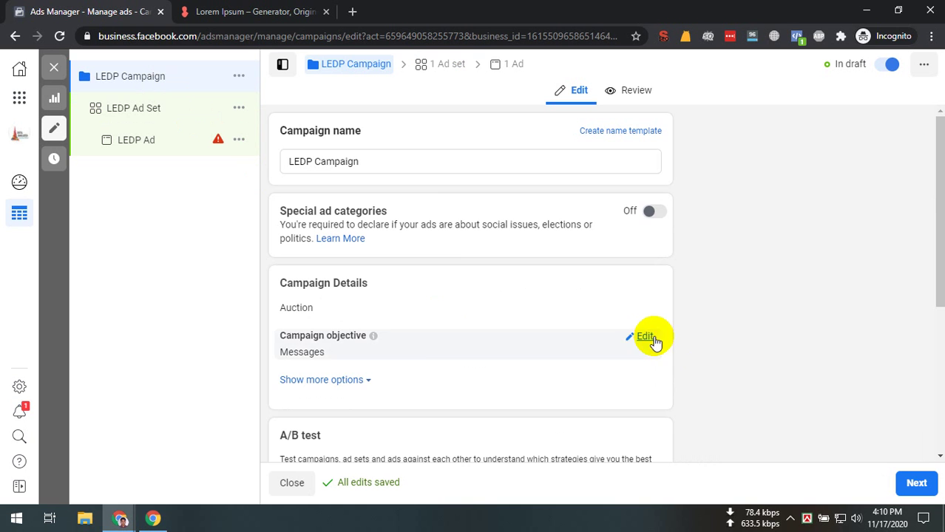
{"action": "left_click", "coordinate": [649, 339]}
{"action": "scroll", "coordinate": [569, 362], "scroll_direction": "down", "scroll_amount": 4}
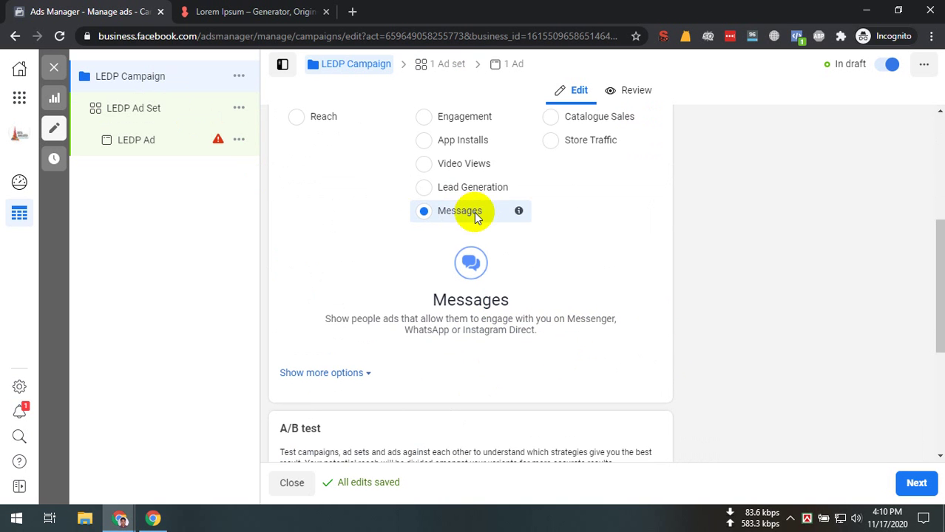
{"action": "left_click", "coordinate": [138, 145]}
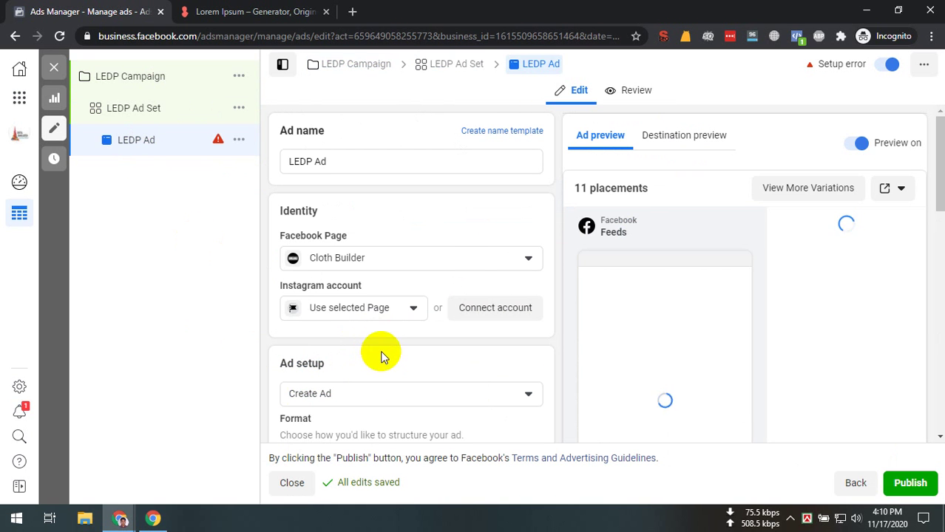
{"action": "scroll", "coordinate": [381, 357], "scroll_direction": "down", "scroll_amount": 10}
{"action": "left_click", "coordinate": [139, 120]}
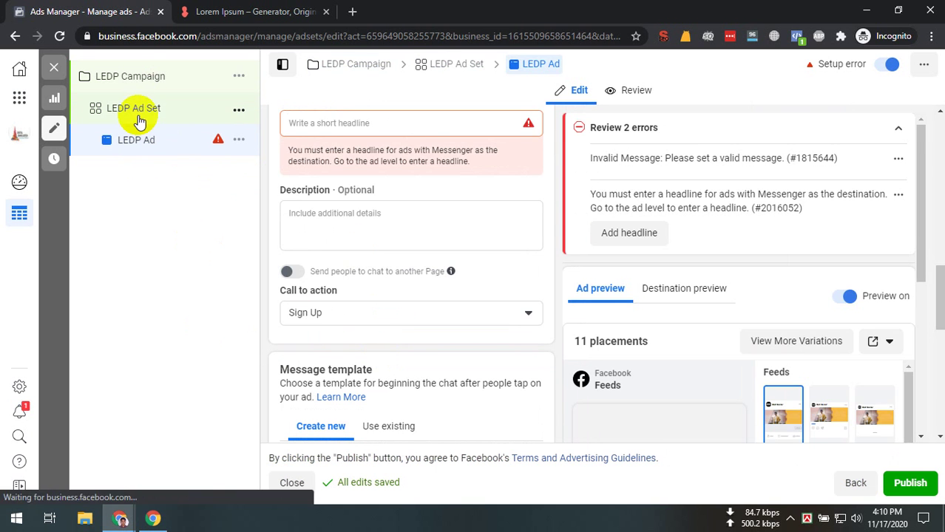
Open the LEDP Campaign's objective for editing and examine the Awareness, Consideration and Conversion categories.
{"action": "left_click", "coordinate": [150, 81]}
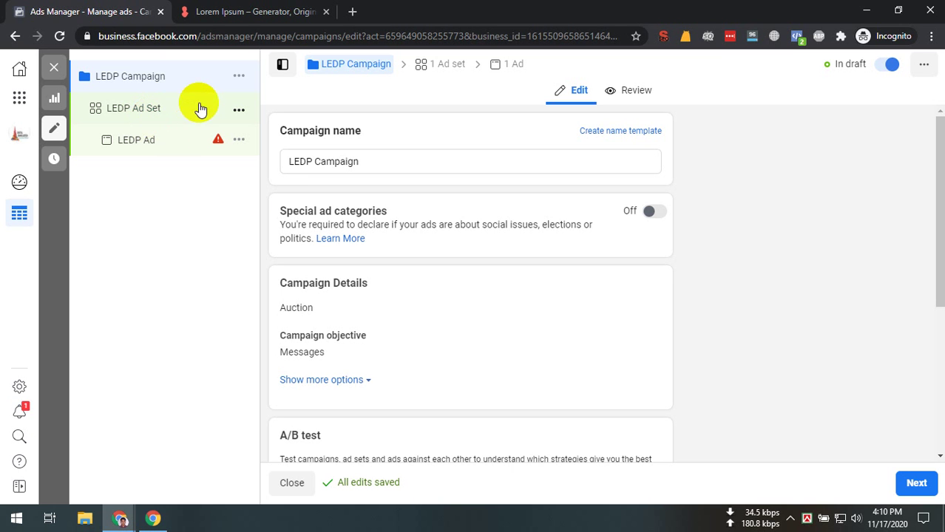
{"action": "mouse_move", "coordinate": [650, 358]}
{"action": "left_click", "coordinate": [609, 340]}
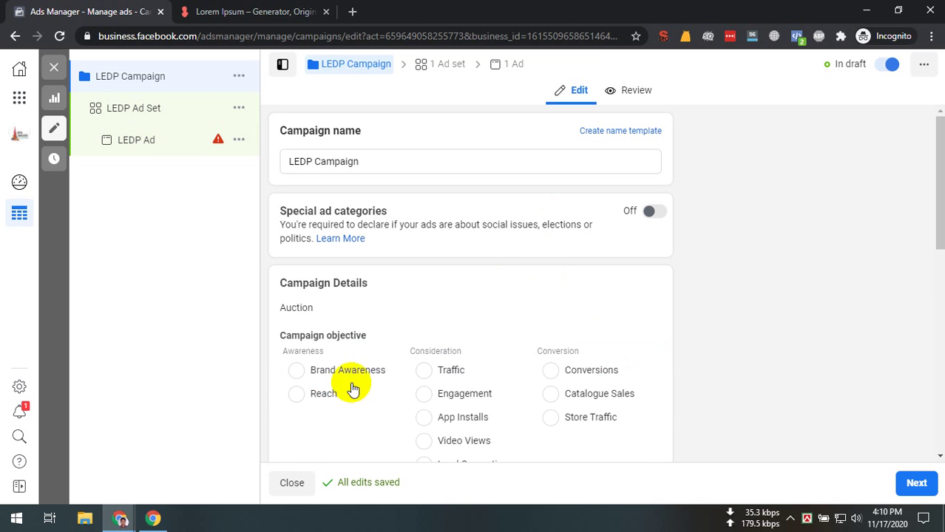
{"action": "left_click_drag", "start_coordinate": [281, 351], "coordinate": [394, 351]}
{"action": "left_click", "coordinate": [403, 347]}
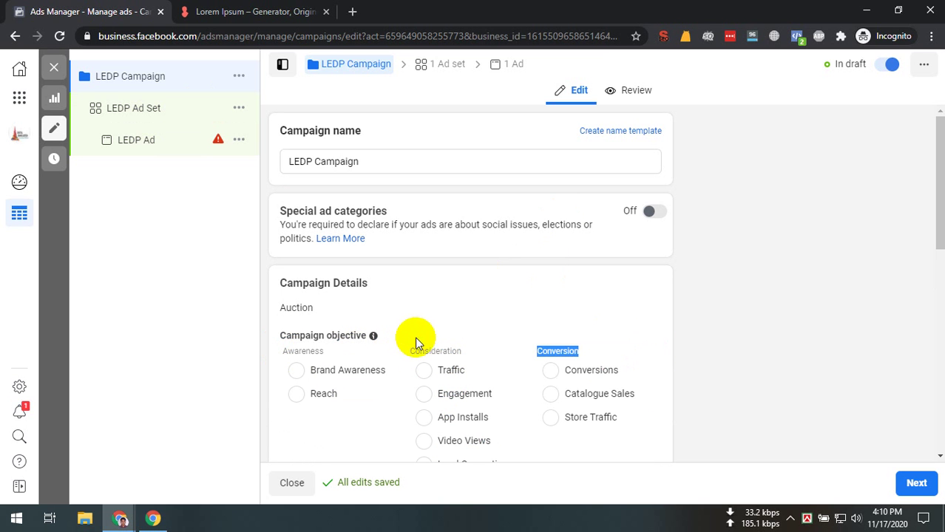
{"action": "left_click", "coordinate": [422, 345]}
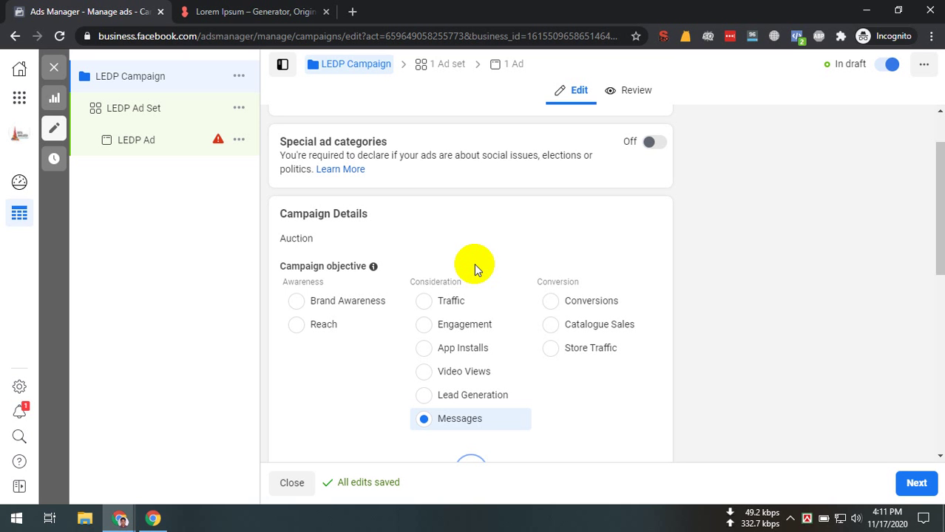
{"action": "key", "text": "alt+Tab"}
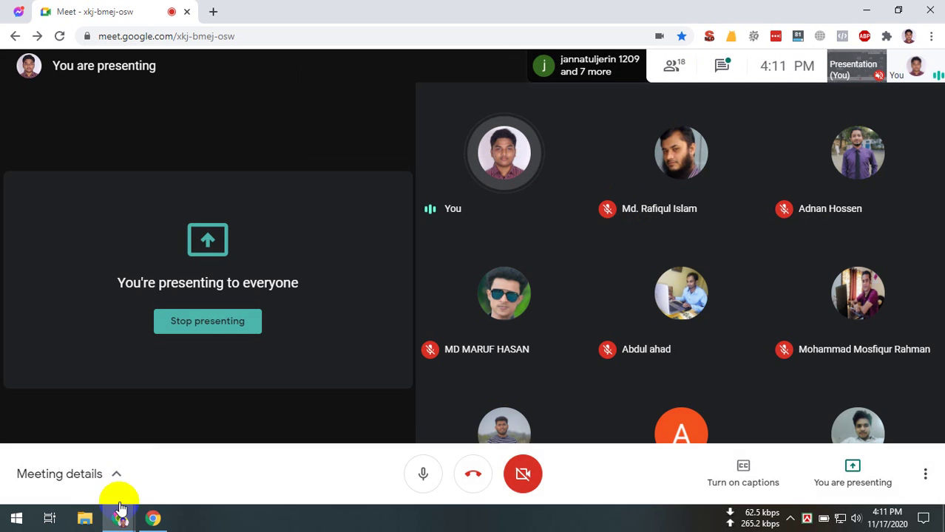
{"action": "mouse_move", "coordinate": [121, 517]}
{"action": "left_click", "coordinate": [196, 462]}
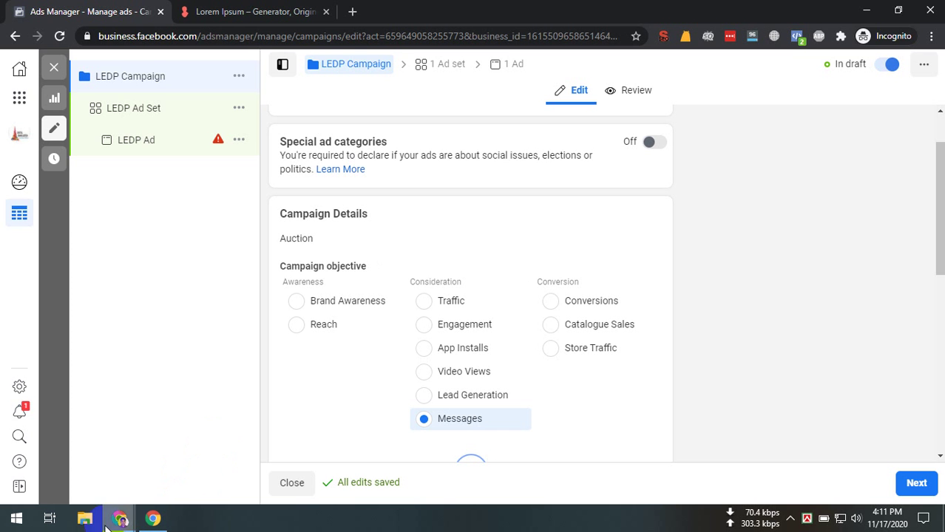
{"action": "left_click", "coordinate": [95, 485]}
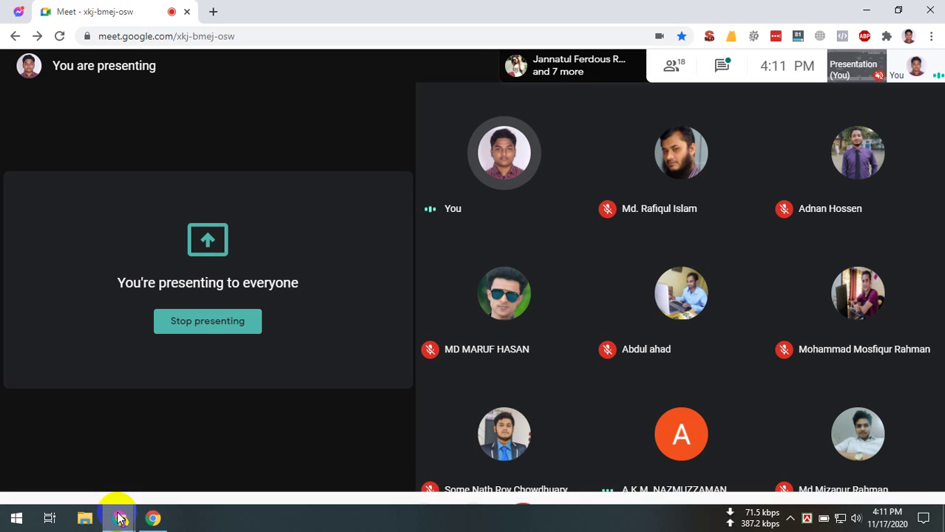
{"action": "mouse_move", "coordinate": [120, 519]}
{"action": "left_click", "coordinate": [180, 480]}
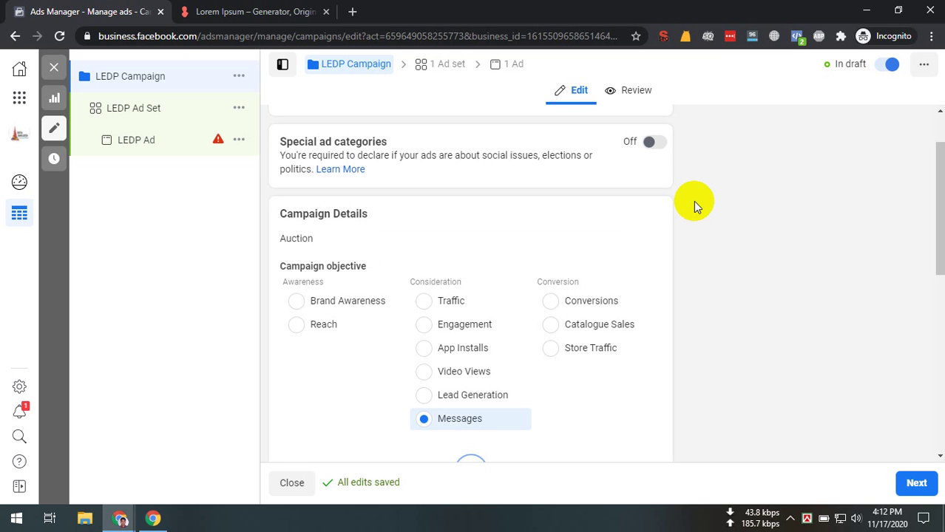
Change the campaign objective to Conversions and continue with the new objective.
{"action": "left_click", "coordinate": [569, 303]}
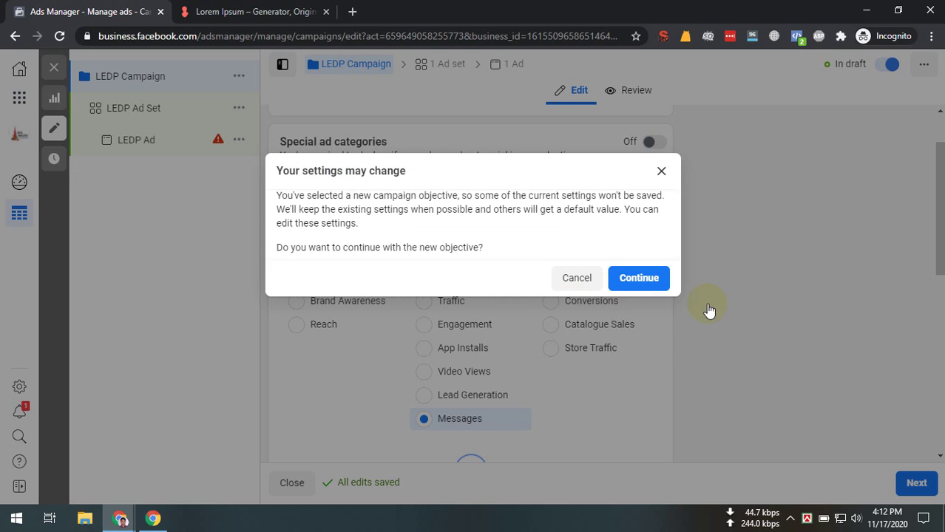
{"action": "left_click", "coordinate": [639, 279]}
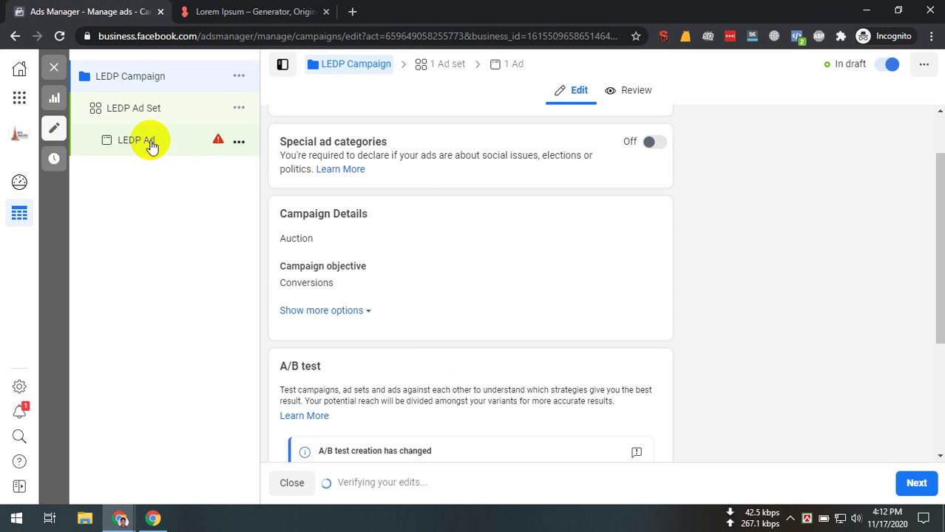
Set the LEDP Ad Set's conversion event location to Website and review its pixel, estimated results and audience settings.
{"action": "left_click", "coordinate": [141, 108]}
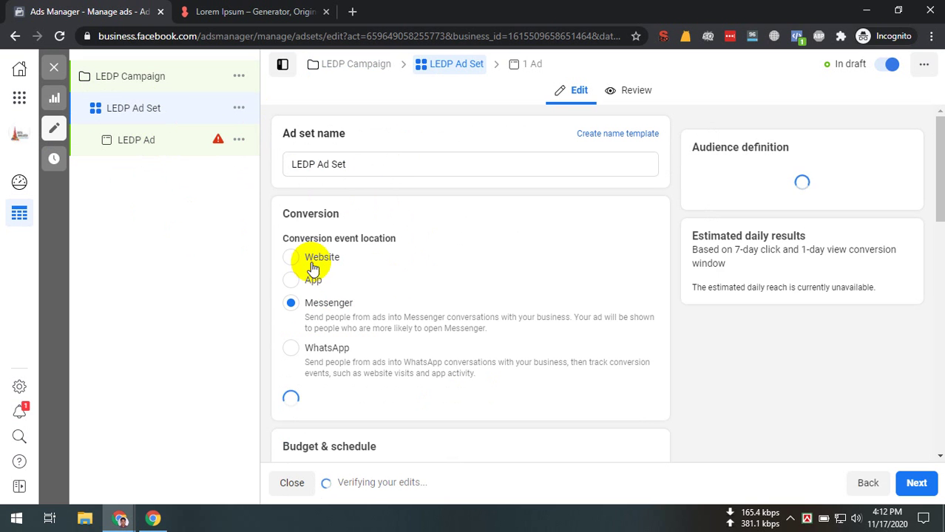
{"action": "scroll", "coordinate": [312, 256], "scroll_direction": "down", "scroll_amount": 5}
{"action": "scroll", "coordinate": [390, 253], "scroll_direction": "up", "scroll_amount": 3}
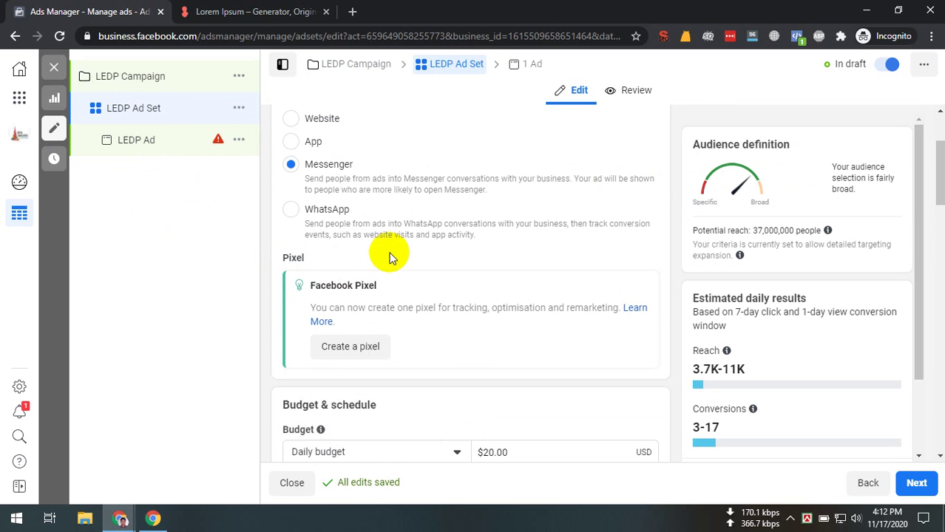
{"action": "scroll", "coordinate": [303, 144], "scroll_direction": "up", "scroll_amount": 2}
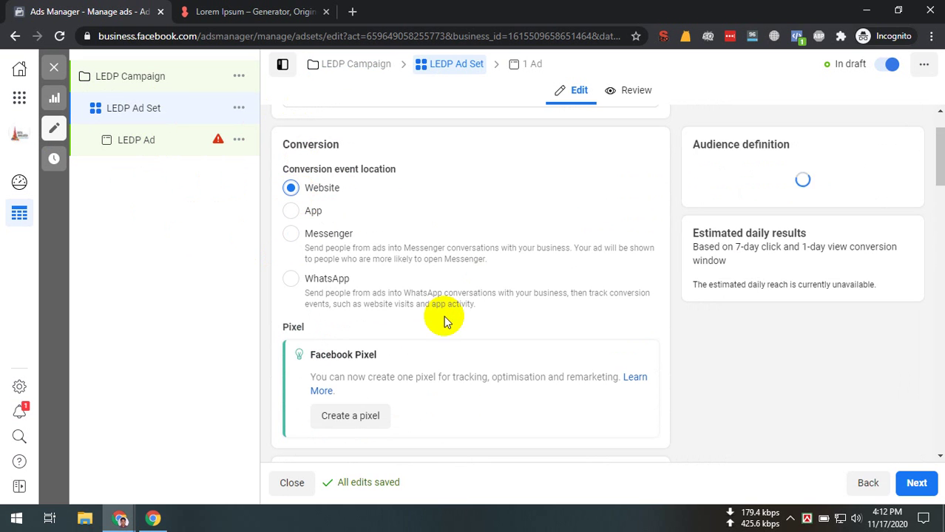
{"action": "scroll", "coordinate": [422, 359], "scroll_direction": "down", "scroll_amount": 3}
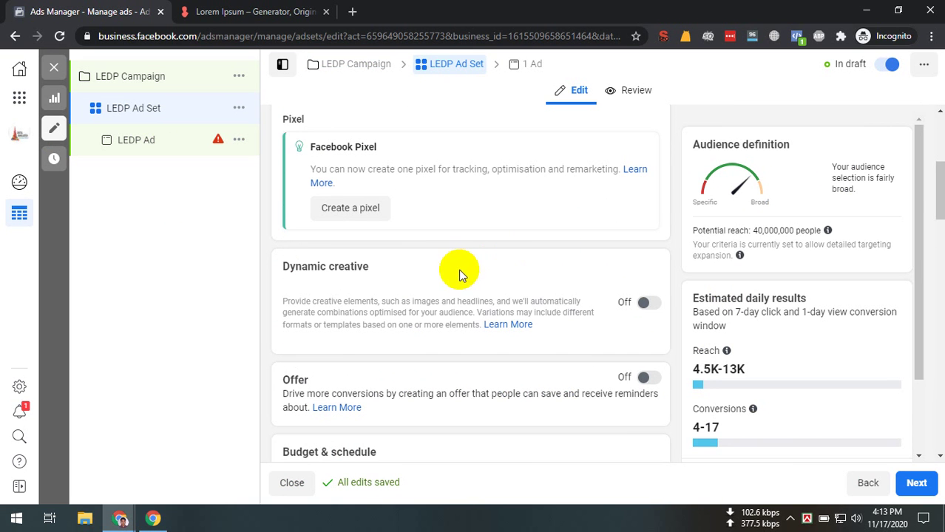
{"action": "scroll", "coordinate": [458, 270], "scroll_direction": "up", "scroll_amount": 2}
{"action": "scroll", "coordinate": [868, 317], "scroll_direction": "down", "scroll_amount": 2}
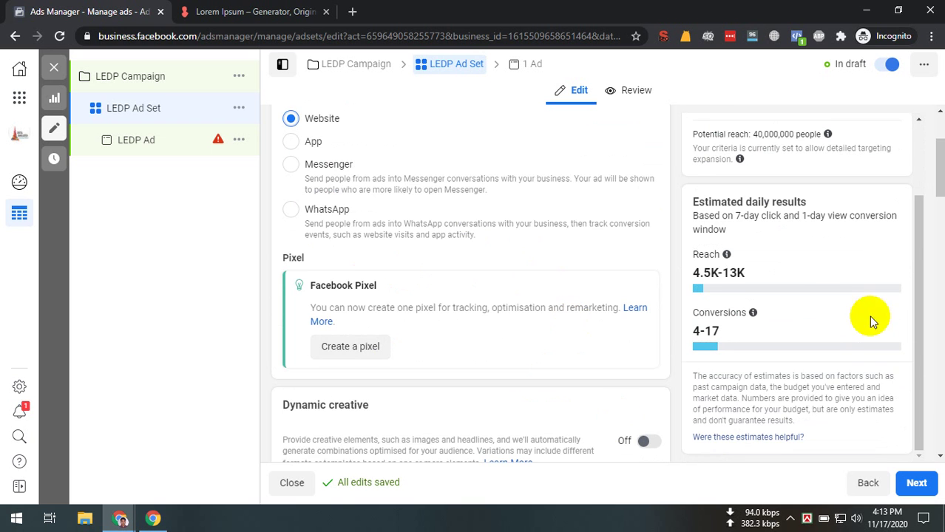
{"action": "scroll", "coordinate": [422, 278], "scroll_direction": "down", "scroll_amount": 5}
{"action": "scroll", "coordinate": [634, 456], "scroll_direction": "down", "scroll_amount": 8}
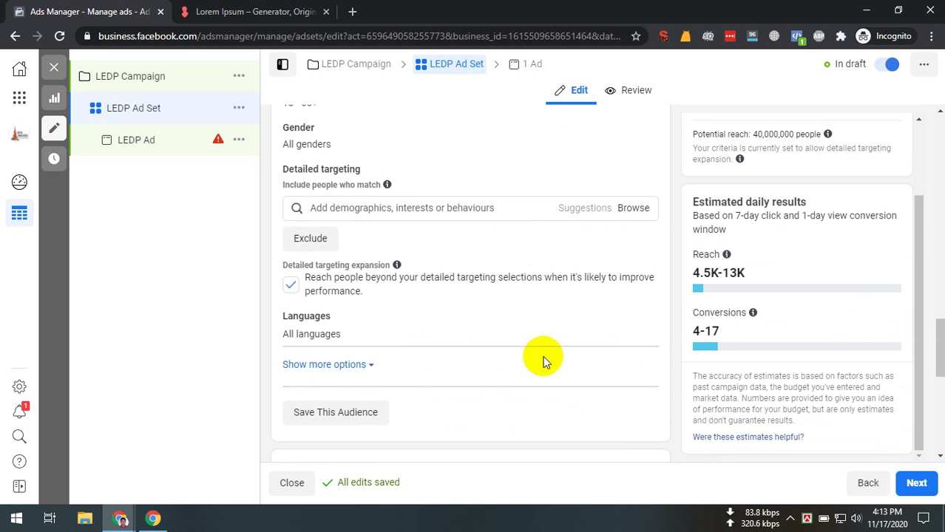
{"action": "scroll", "coordinate": [542, 360], "scroll_direction": "up", "scroll_amount": 5}
Close the ad set editor without publishing the drafts and delete the LEDP Campaign.
{"action": "left_click", "coordinate": [54, 68]}
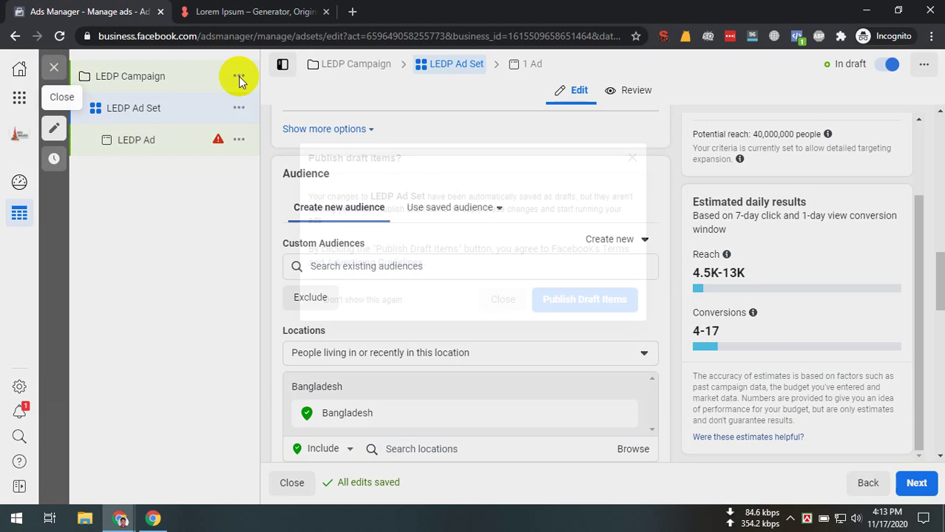
{"action": "left_click", "coordinate": [502, 301]}
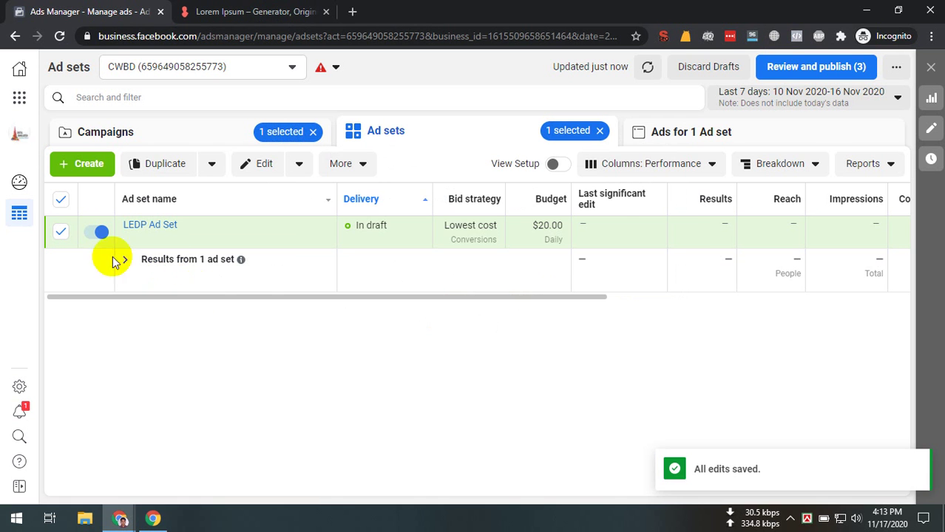
{"action": "left_click", "coordinate": [311, 145]}
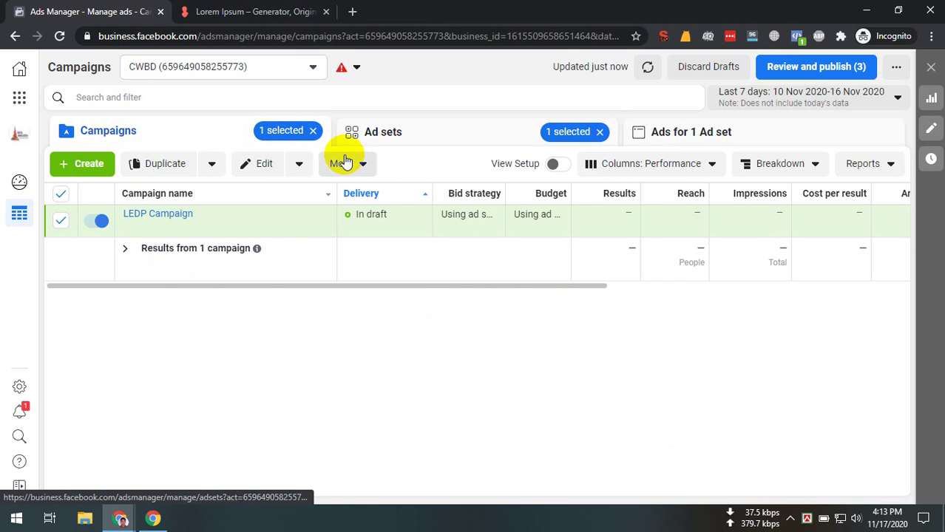
{"action": "left_click", "coordinate": [339, 164]}
{"action": "left_click", "coordinate": [318, 224]}
{"action": "left_click", "coordinate": [588, 232]}
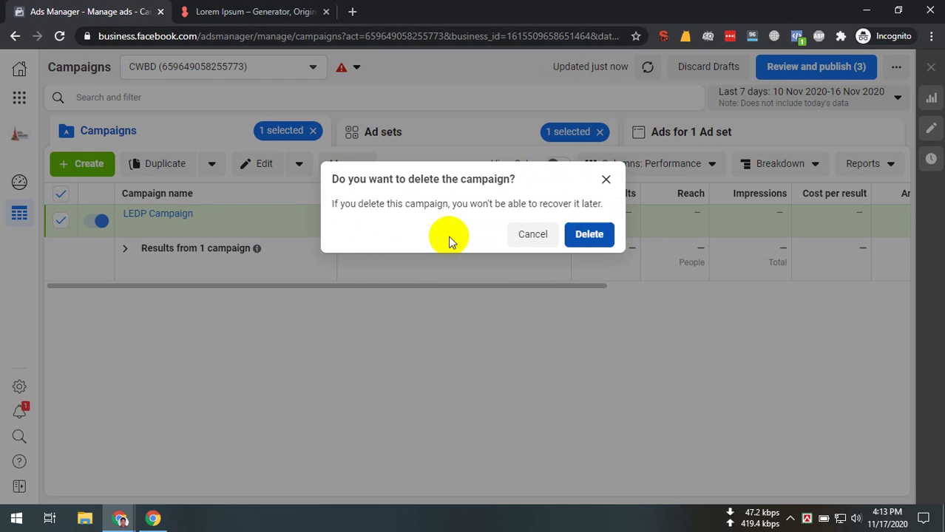
Switch to the third listed ad account and create a new campaign with the Conversions objective.
{"action": "left_click", "coordinate": [196, 70]}
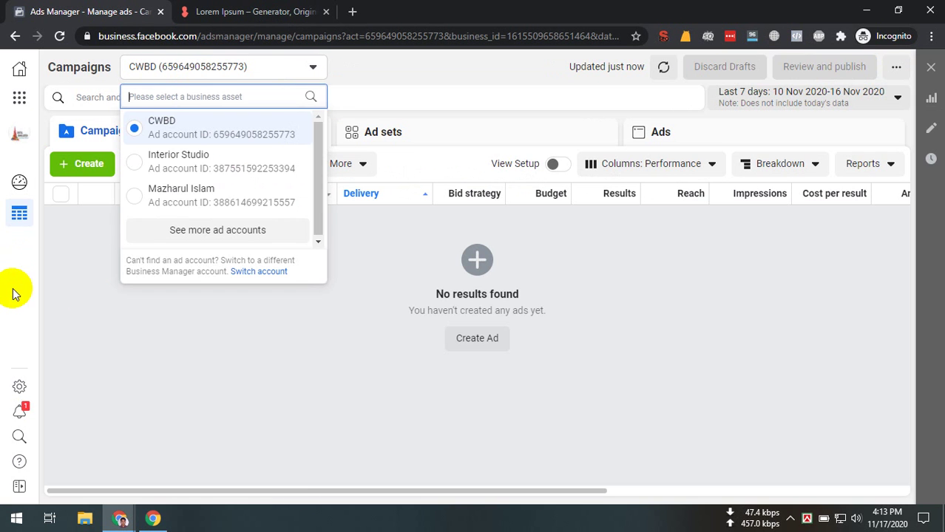
{"action": "left_click", "coordinate": [181, 189]}
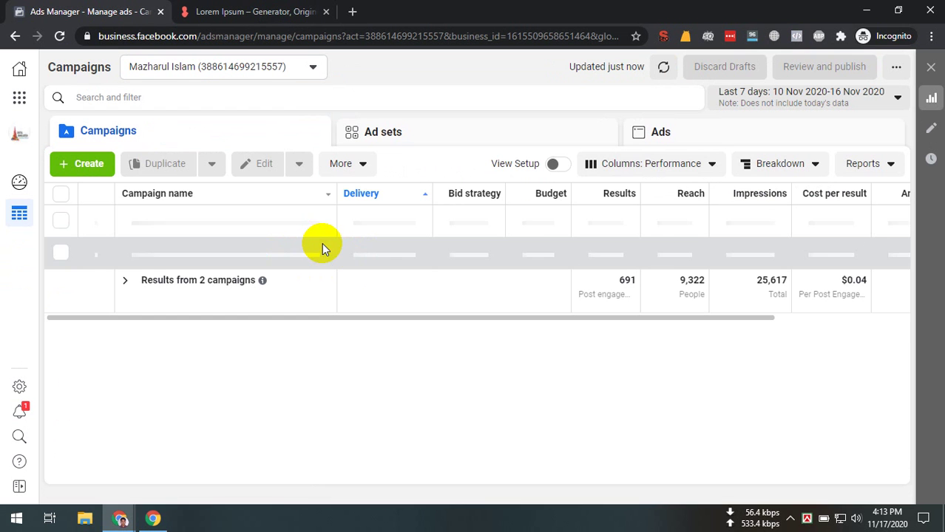
{"action": "left_click", "coordinate": [87, 162]}
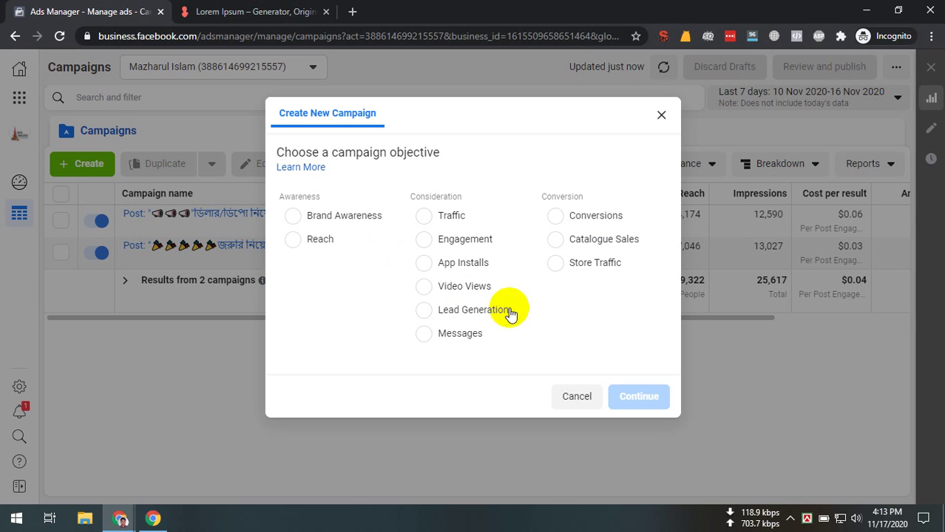
{"action": "left_click", "coordinate": [611, 215]}
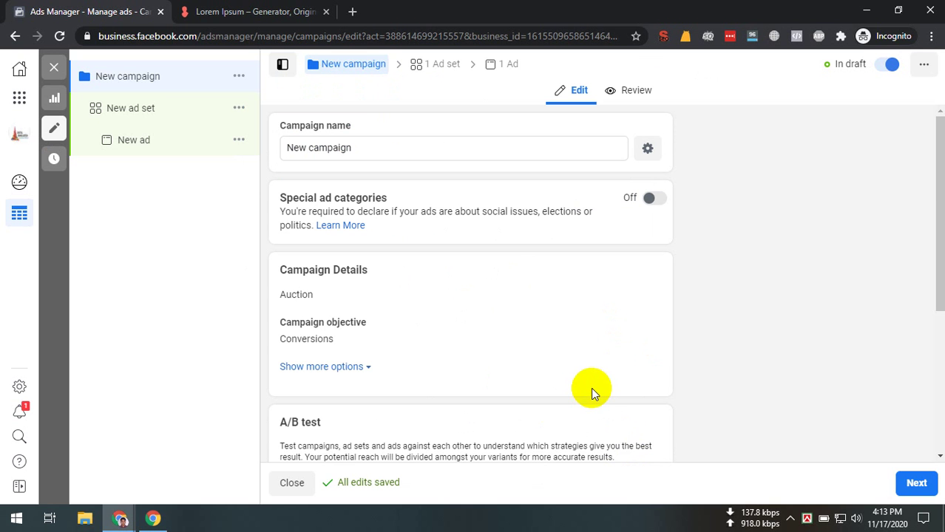
Check the Pixel section of the new ad set, close the editor without publishing and delete the draft campaign.
{"action": "left_click", "coordinate": [127, 110]}
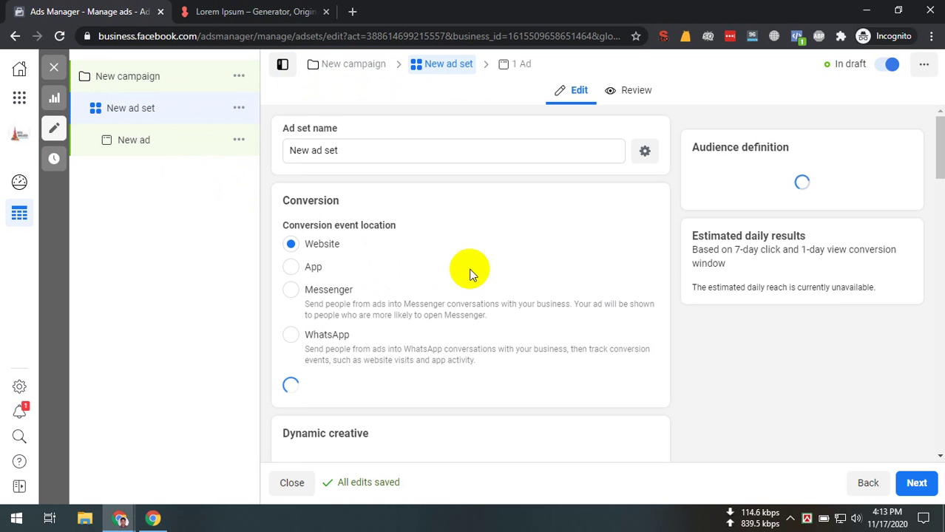
{"action": "scroll", "coordinate": [468, 270], "scroll_direction": "down", "scroll_amount": 2}
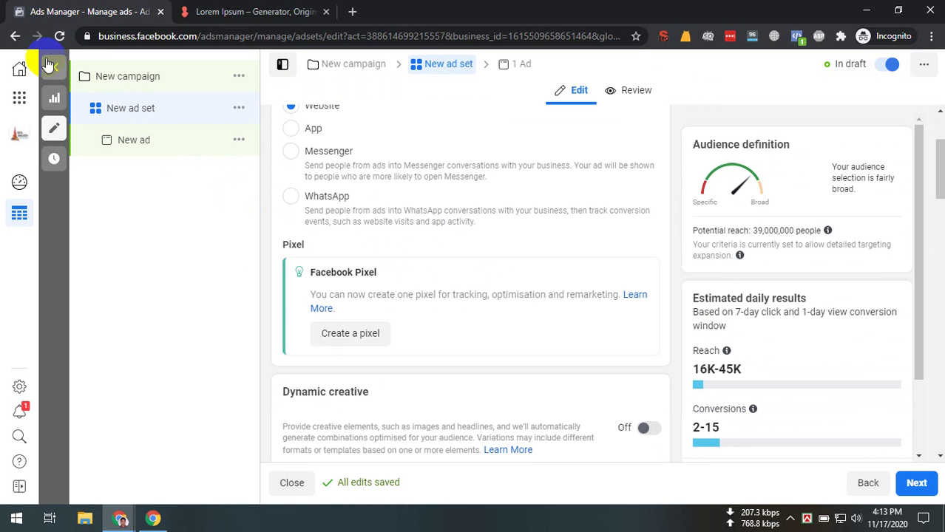
{"action": "left_click", "coordinate": [50, 66]}
{"action": "left_click", "coordinate": [503, 297]}
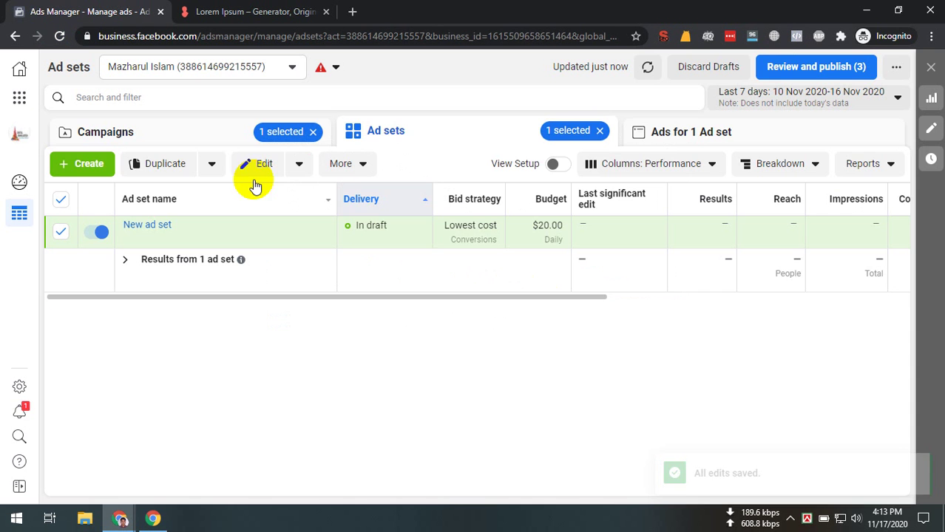
{"action": "left_click", "coordinate": [164, 139]}
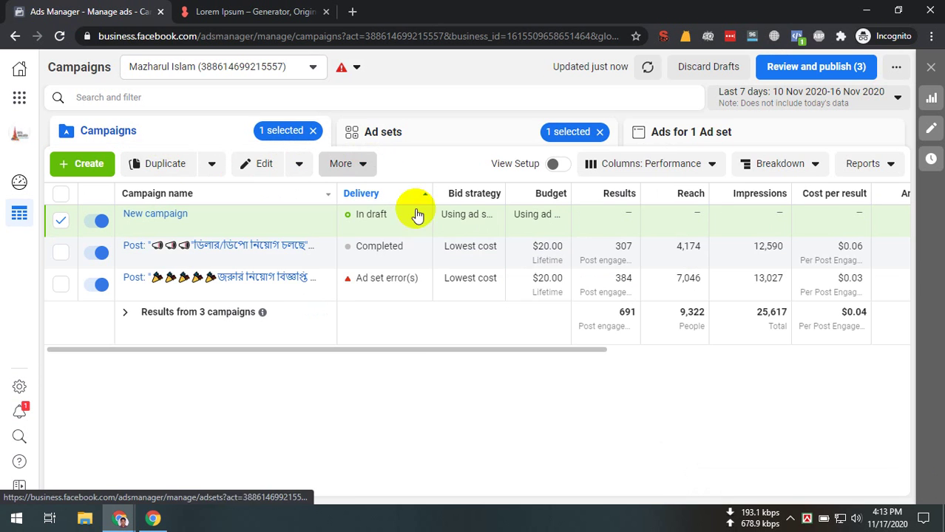
{"action": "left_click", "coordinate": [370, 224]}
{"action": "left_click", "coordinate": [591, 237]}
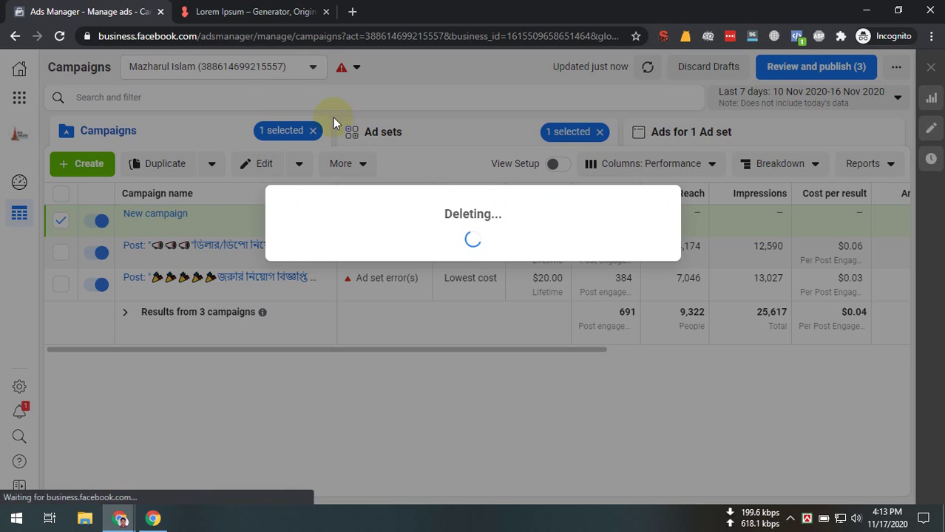
Switch to the Interior Studio ad account and create a new campaign with the Conversions objective.
{"action": "left_click", "coordinate": [237, 68]}
{"action": "left_click", "coordinate": [181, 161]}
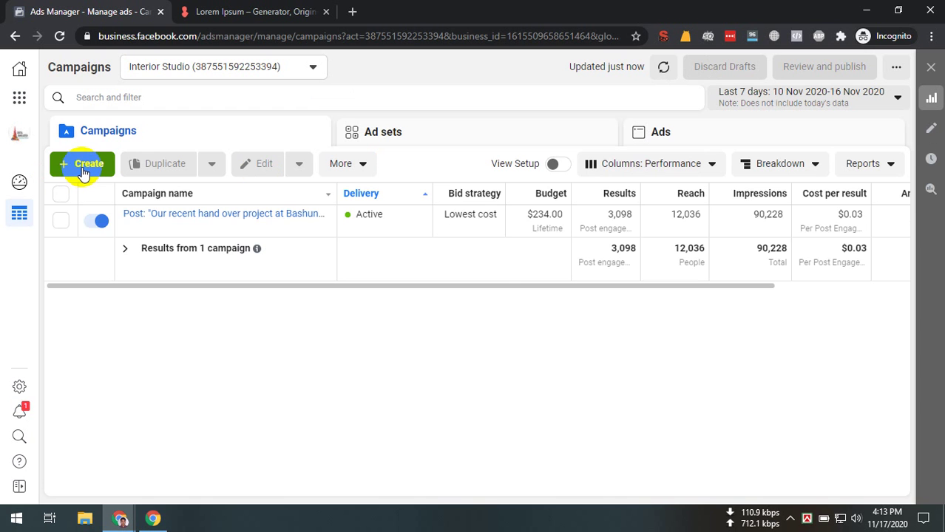
{"action": "left_click", "coordinate": [84, 167]}
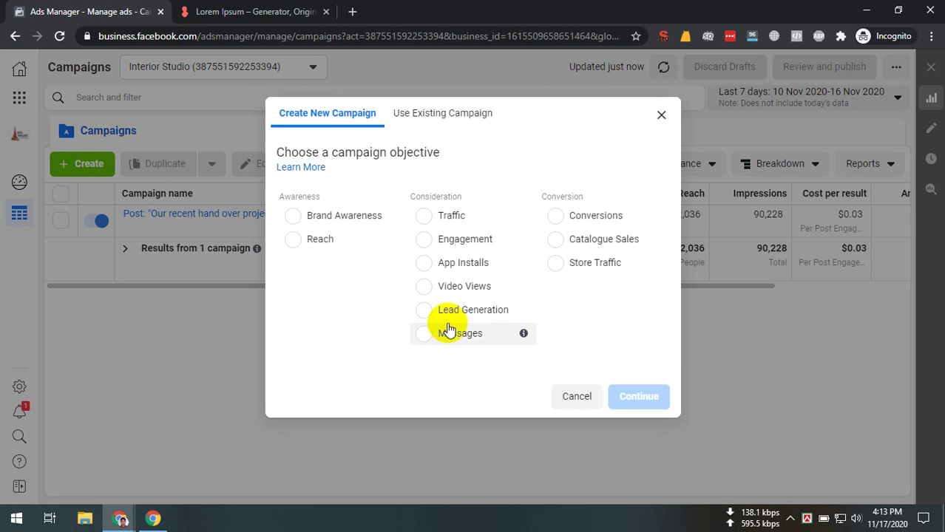
{"action": "left_click", "coordinate": [584, 204]}
{"action": "left_click", "coordinate": [635, 465]}
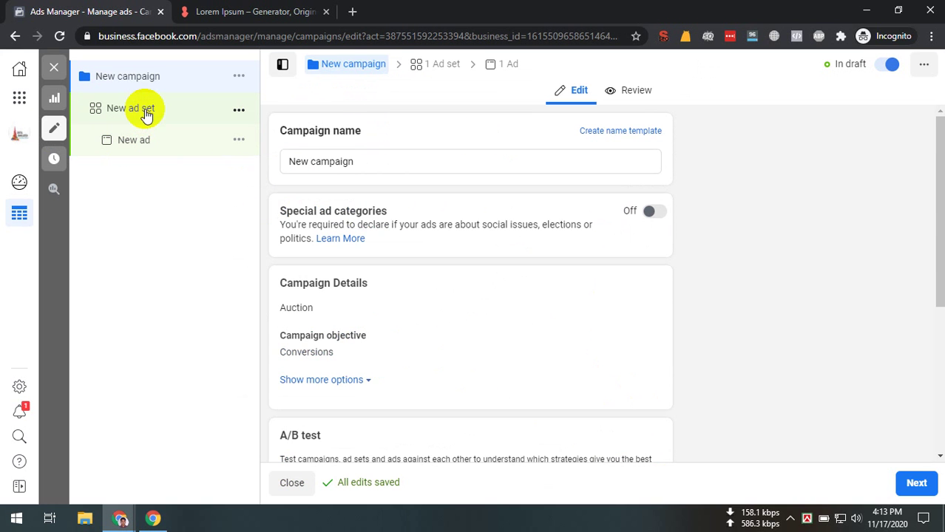
Set the new ad set's conversion event to Lead for the LEDP pixel and dismiss the optimisation warning.
{"action": "left_click", "coordinate": [146, 111]}
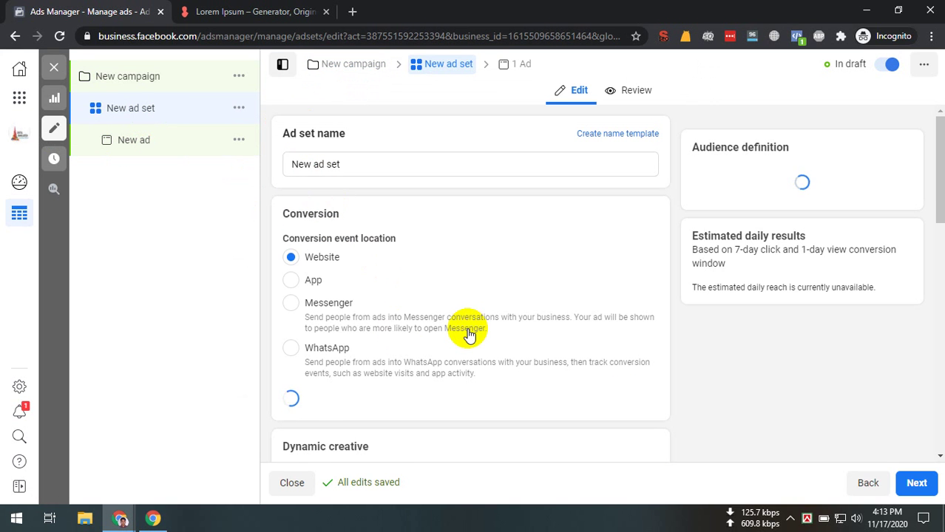
{"action": "scroll", "coordinate": [466, 323], "scroll_direction": "down", "scroll_amount": 1}
{"action": "scroll", "coordinate": [466, 324], "scroll_direction": "down", "scroll_amount": 1}
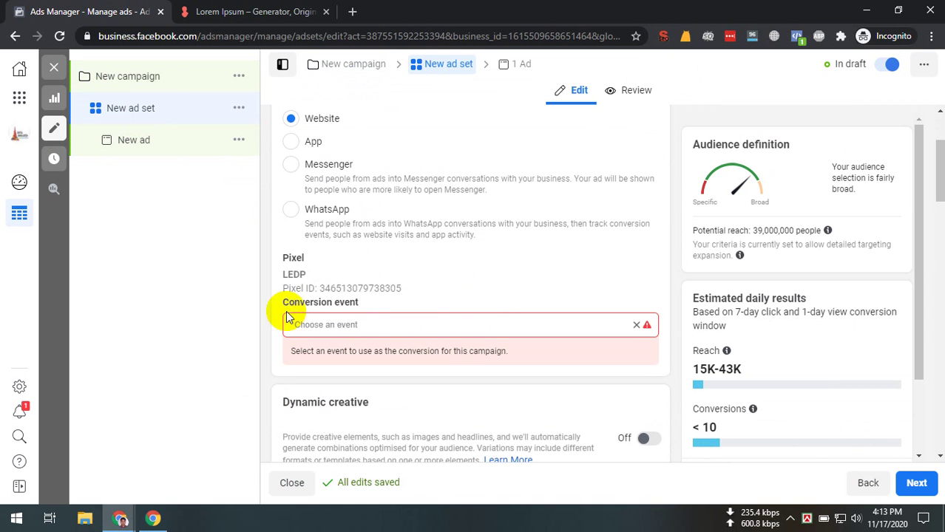
{"action": "left_click", "coordinate": [418, 319]}
{"action": "scroll", "coordinate": [444, 354], "scroll_direction": "down", "scroll_amount": 5}
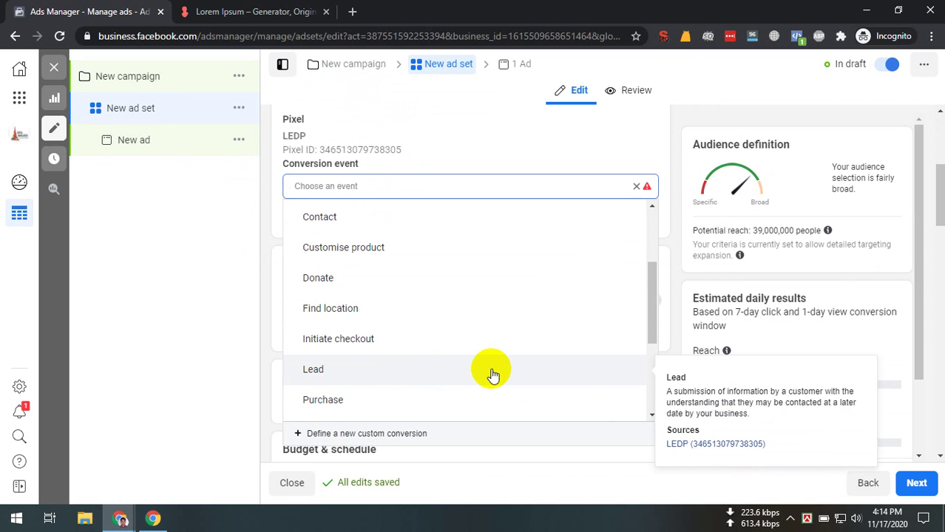
{"action": "left_click", "coordinate": [437, 361]}
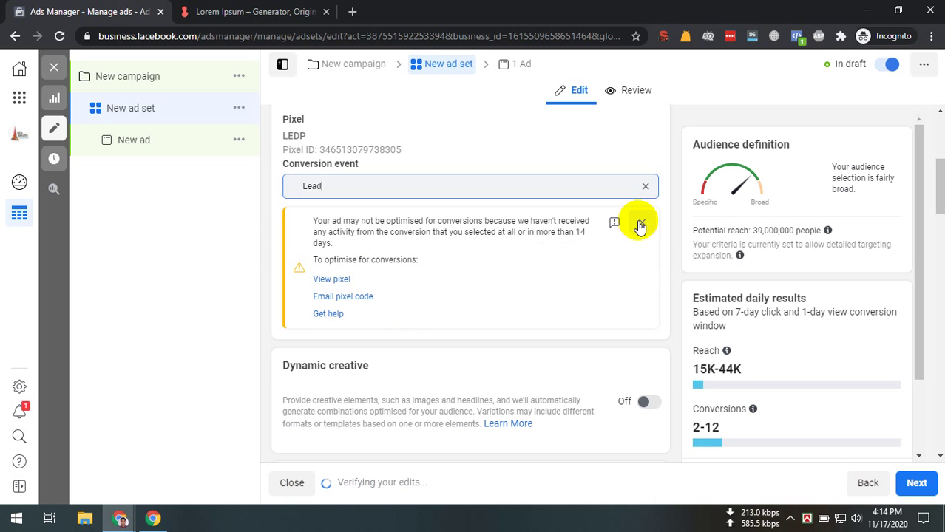
{"action": "left_click", "coordinate": [640, 223]}
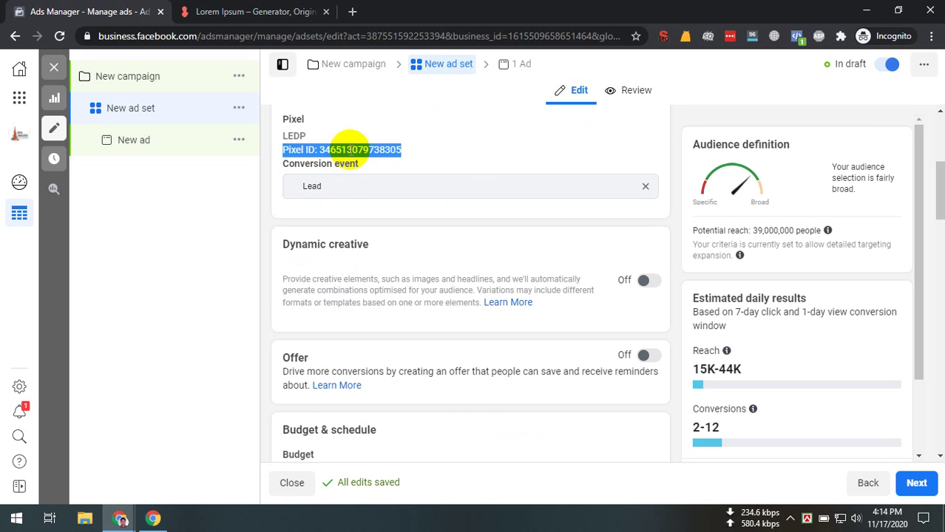
Examine the ad set's pixel ID, conversion event location options and conversion event.
{"action": "triple_click", "coordinate": [384, 150]}
{"action": "left_click", "coordinate": [391, 148]}
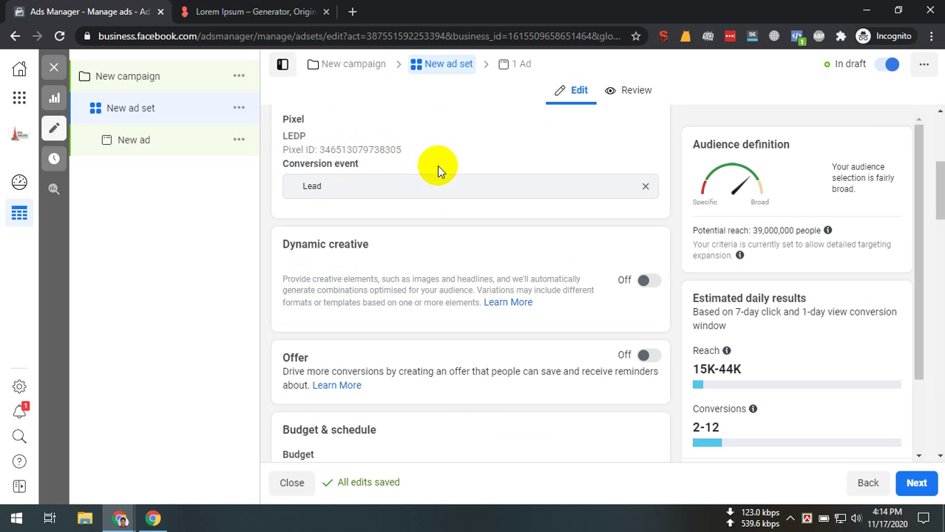
{"action": "scroll", "coordinate": [437, 165], "scroll_direction": "up", "scroll_amount": 3}
{"action": "scroll", "coordinate": [488, 338], "scroll_direction": "up", "scroll_amount": 2}
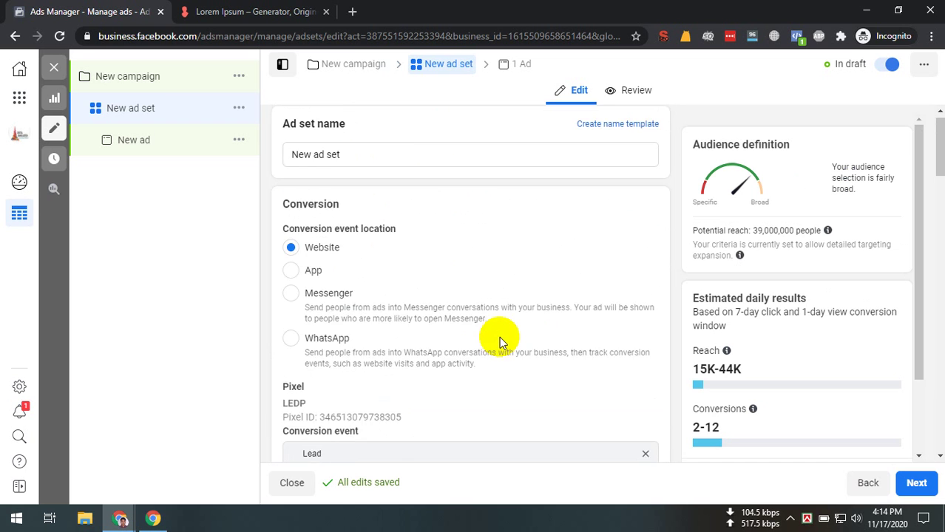
{"action": "scroll", "coordinate": [497, 336], "scroll_direction": "down", "scroll_amount": 4}
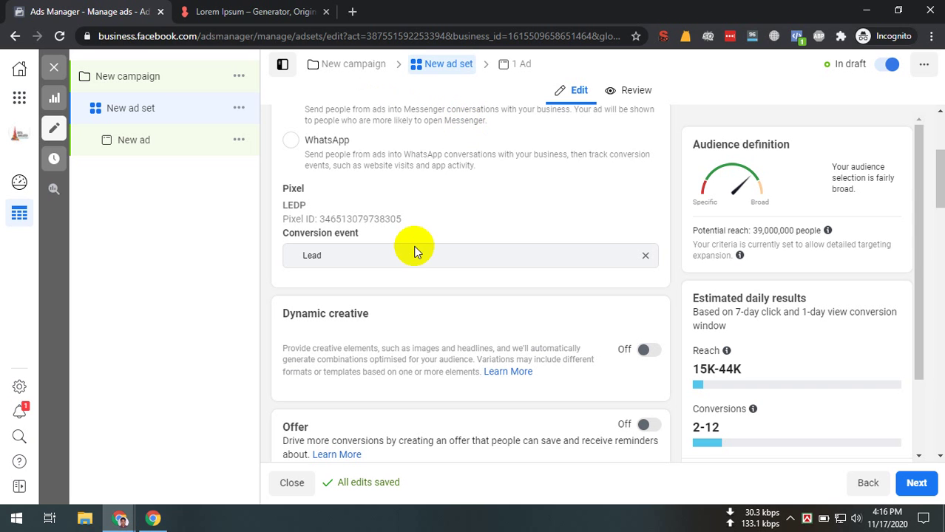
Switch to the Google Meet window, look over the ongoing meeting, and return to Ads Manager.
{"action": "mouse_move", "coordinate": [122, 518]}
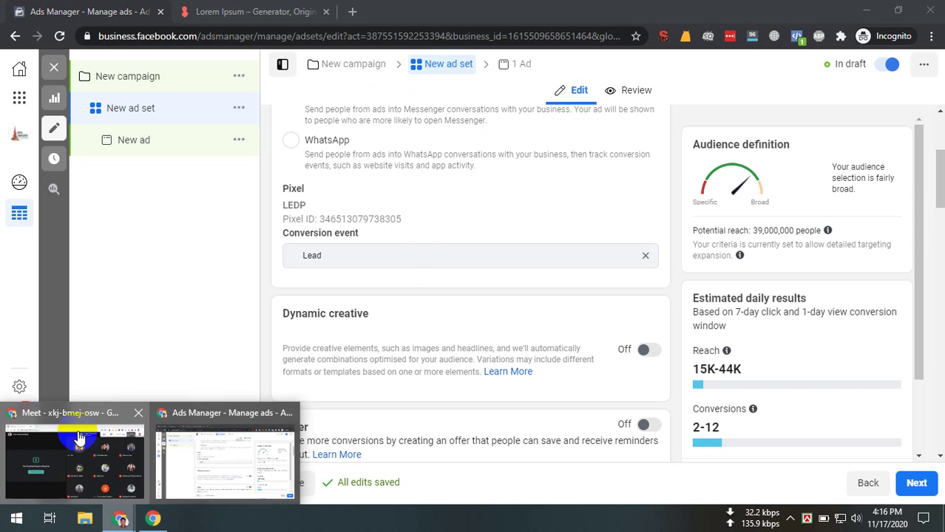
{"action": "left_click", "coordinate": [96, 471]}
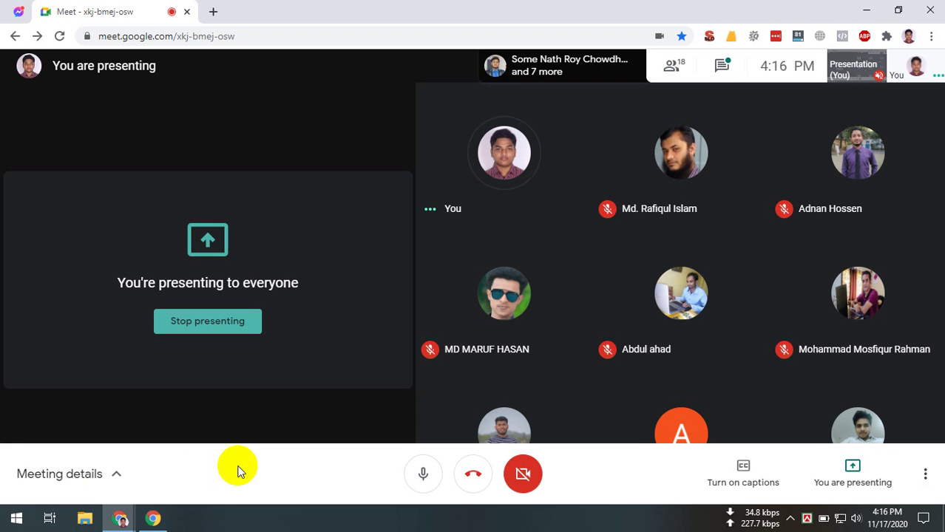
{"action": "left_click", "coordinate": [238, 472]}
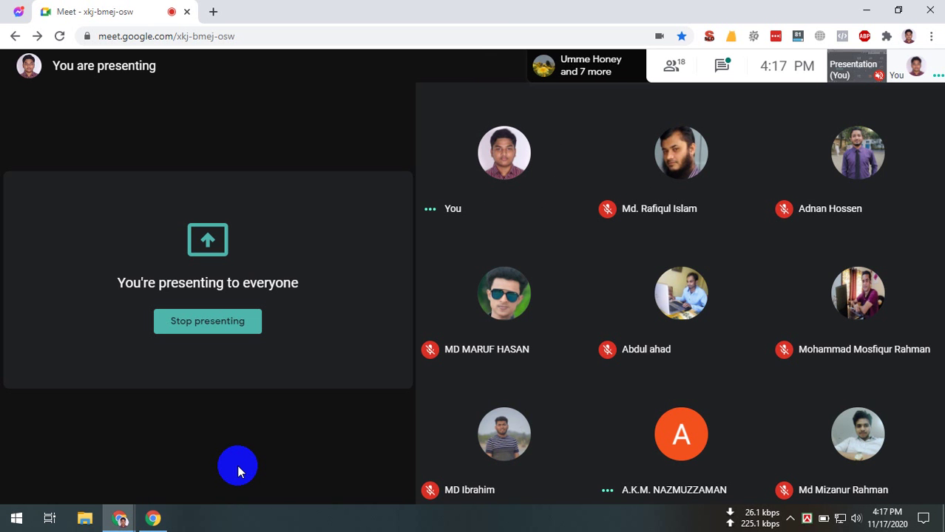
{"action": "mouse_move", "coordinate": [123, 516]}
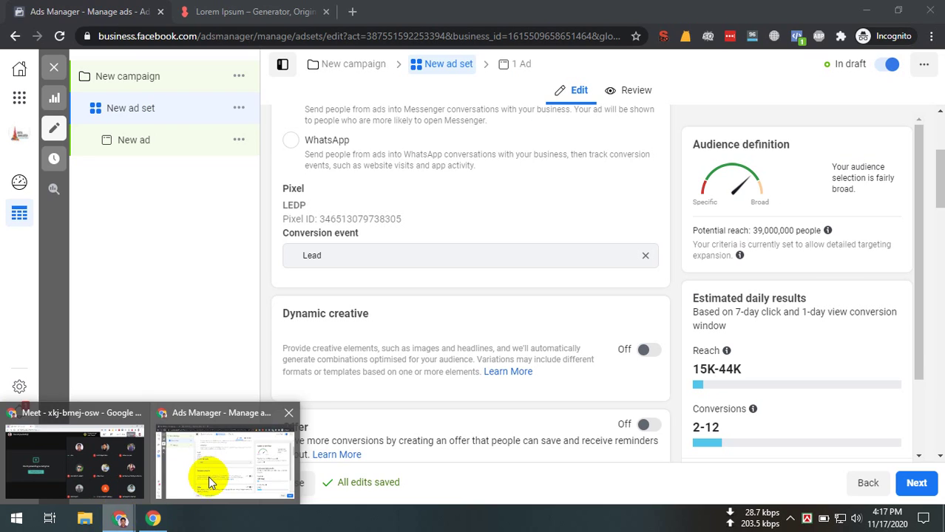
{"action": "left_click", "coordinate": [211, 478]}
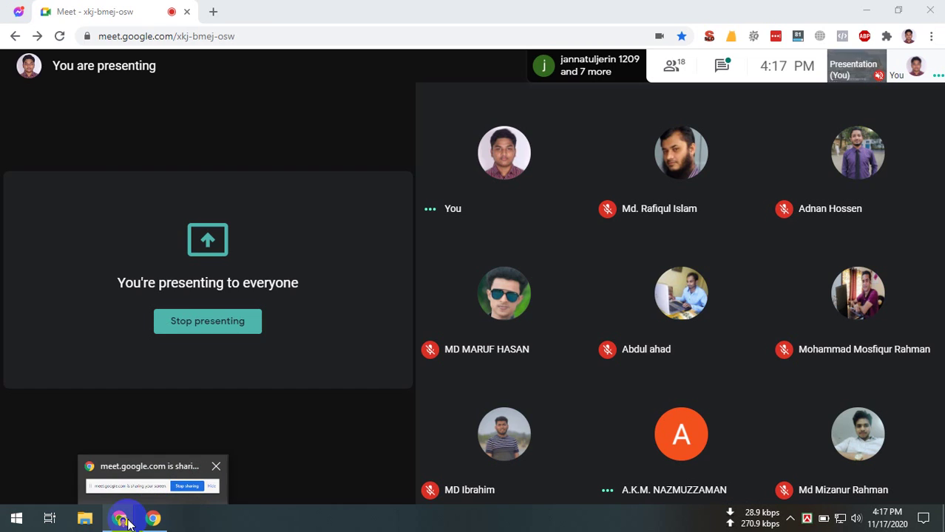
Switch back to Ads Manager and look over the ad set's conversion event location, pixel and conversion event.
{"action": "mouse_move", "coordinate": [122, 515]}
{"action": "left_click", "coordinate": [218, 451]}
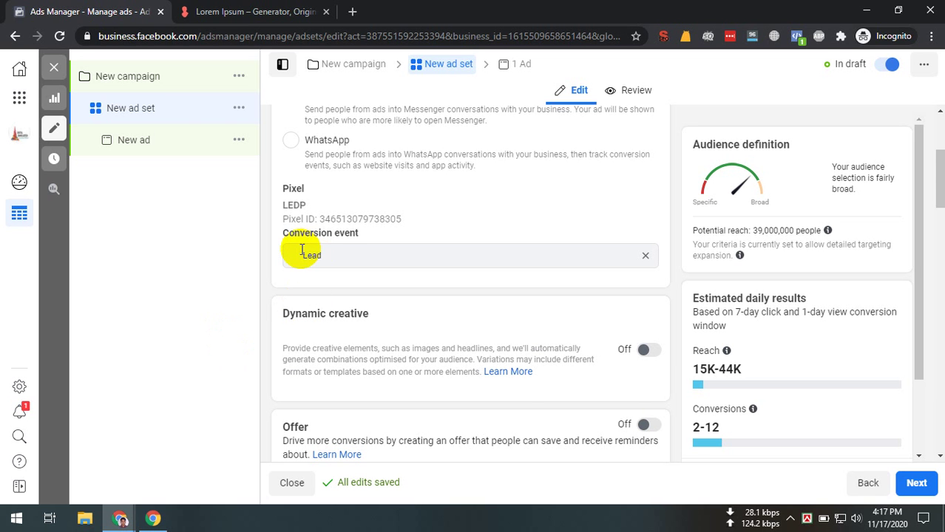
{"action": "scroll", "coordinate": [301, 251], "scroll_direction": "up", "scroll_amount": 2}
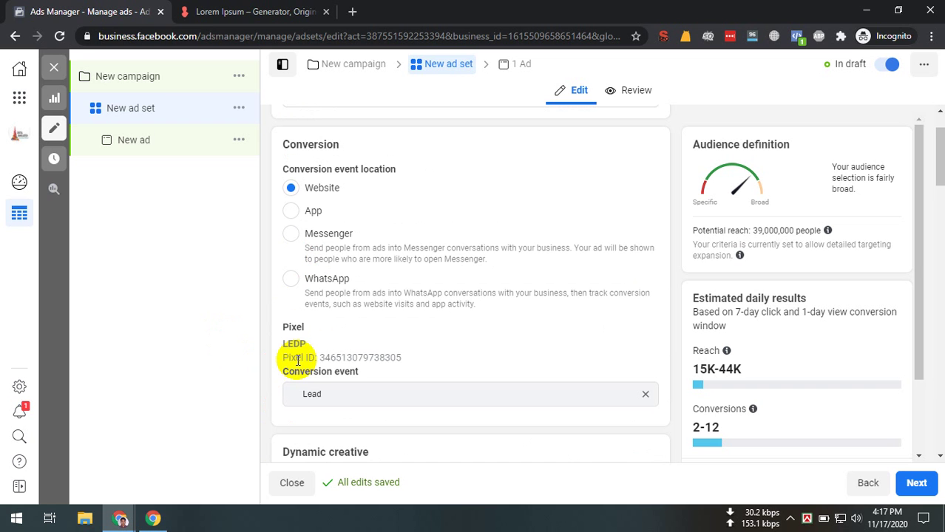
{"action": "scroll", "coordinate": [285, 367], "scroll_direction": "down", "scroll_amount": 1}
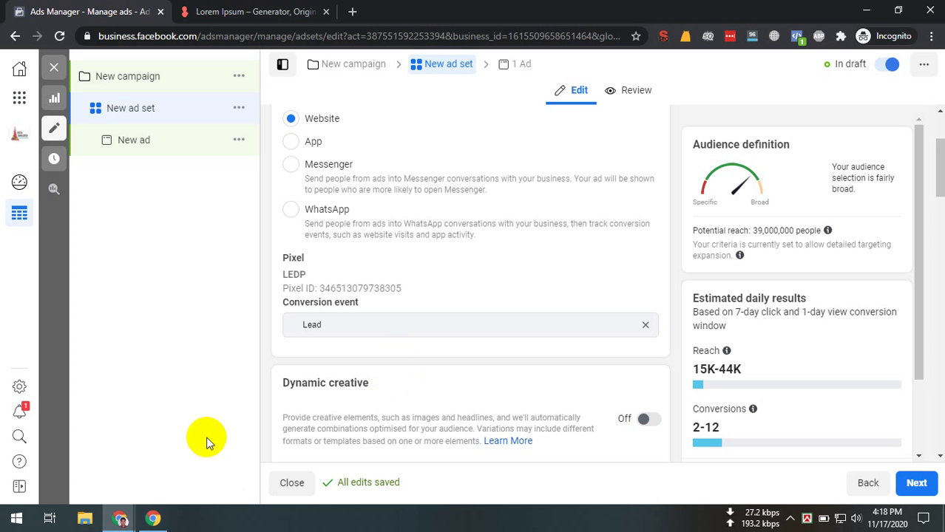
Check the Google Meet window briefly and return to Ads Manager.
{"action": "mouse_move", "coordinate": [161, 510]}
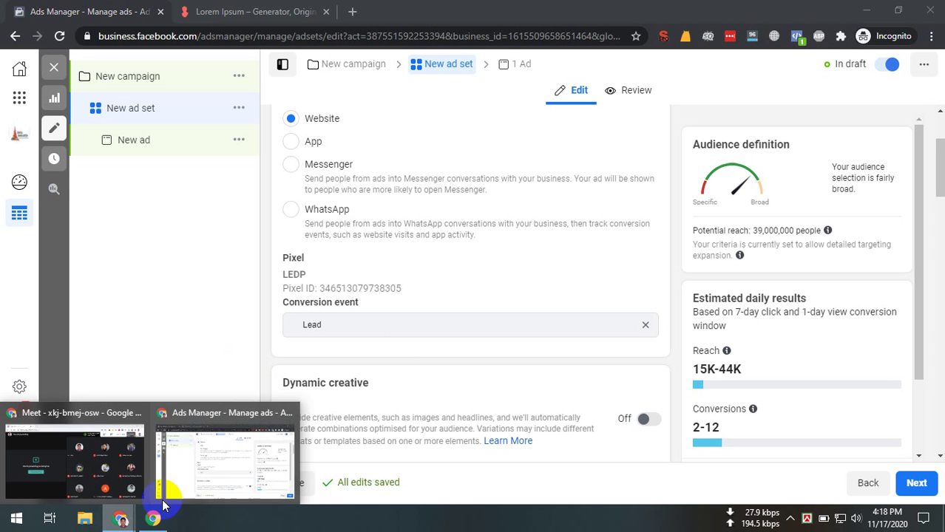
{"action": "left_click", "coordinate": [118, 516]}
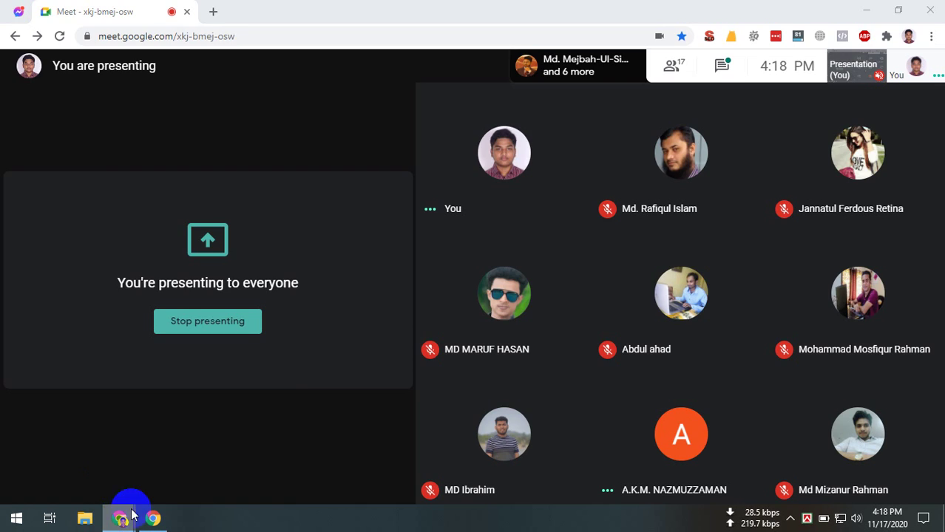
{"action": "left_click", "coordinate": [132, 515]}
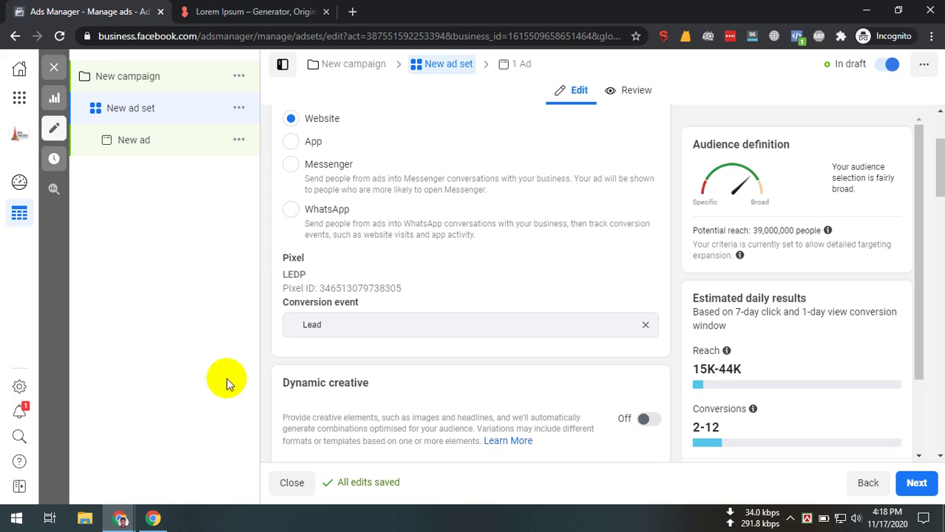
Examine the LEDP pixel's ID and the Dynamic creative and Offer sections of the ad set.
{"action": "double_click", "coordinate": [330, 289]}
{"action": "left_click", "coordinate": [315, 288]}
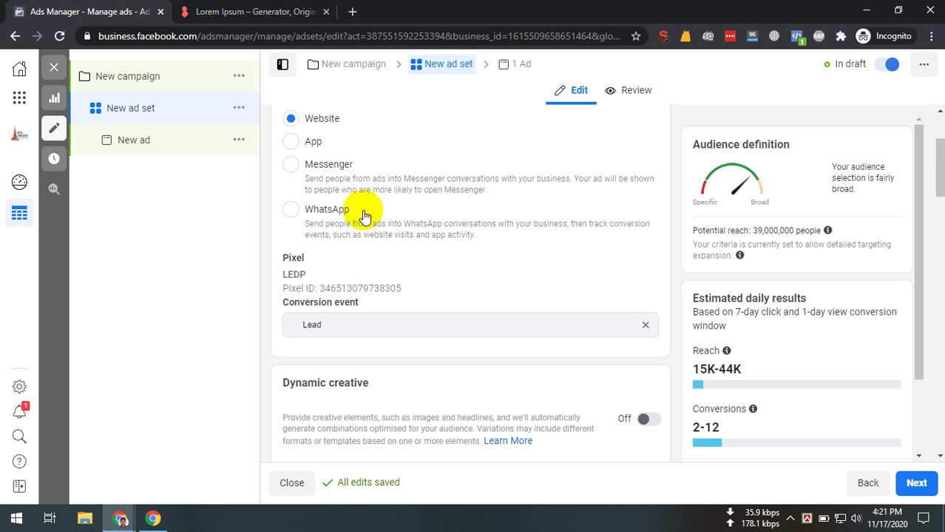
{"action": "scroll", "coordinate": [466, 318], "scroll_direction": "down", "scroll_amount": 2}
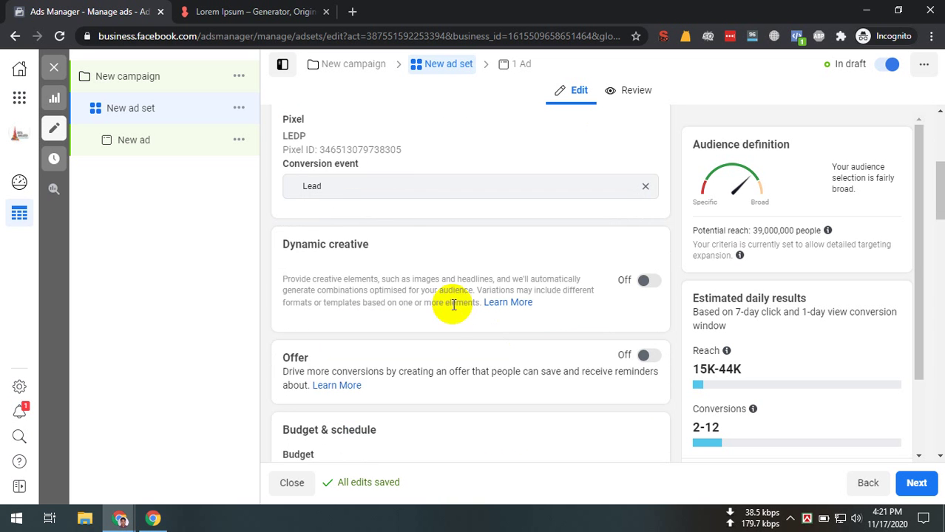
{"action": "scroll", "coordinate": [312, 238], "scroll_direction": "up", "scroll_amount": 1}
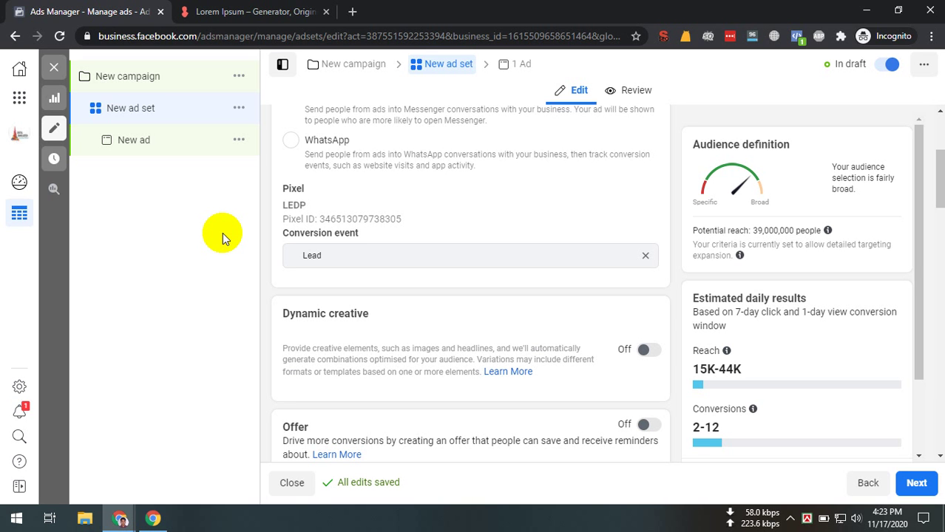
Clear the ad set's Lead conversion event and look through the full list of available events.
{"action": "left_click", "coordinate": [642, 257]}
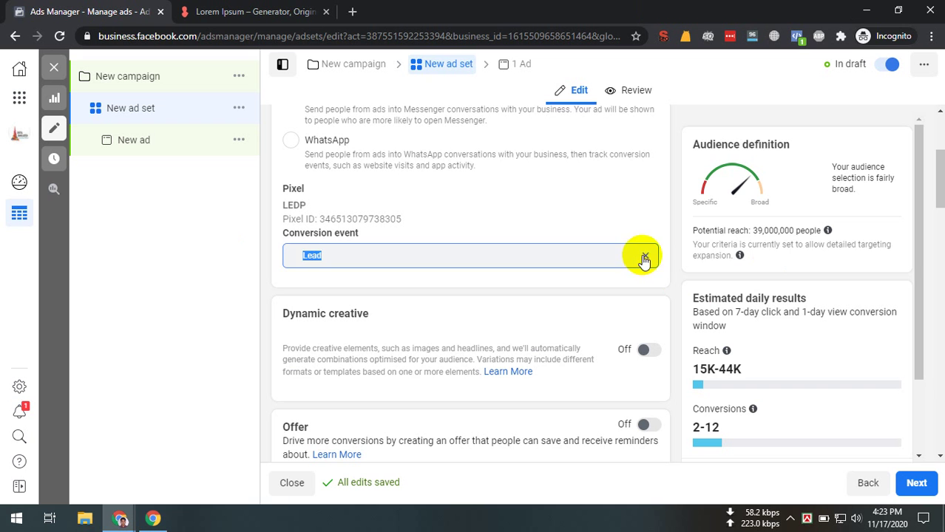
{"action": "left_click", "coordinate": [444, 257]}
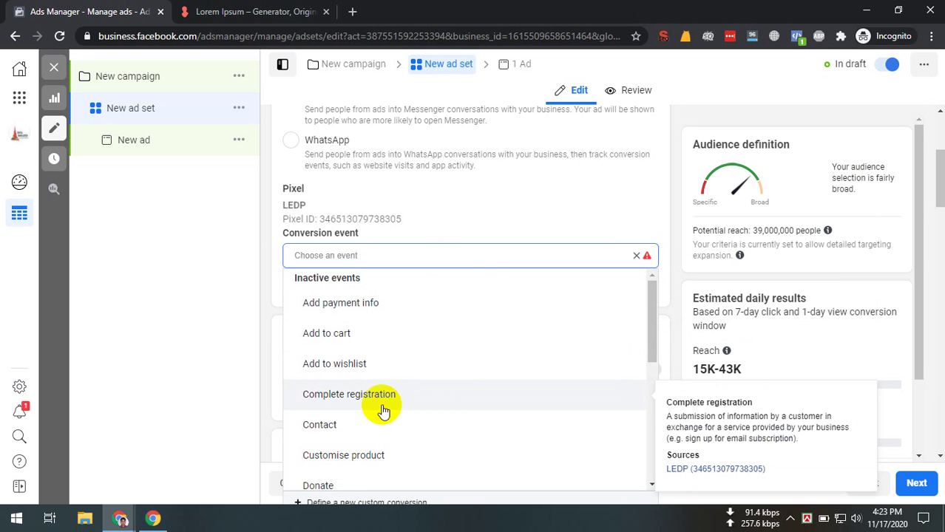
{"action": "scroll", "coordinate": [495, 401], "scroll_direction": "down", "scroll_amount": 1}
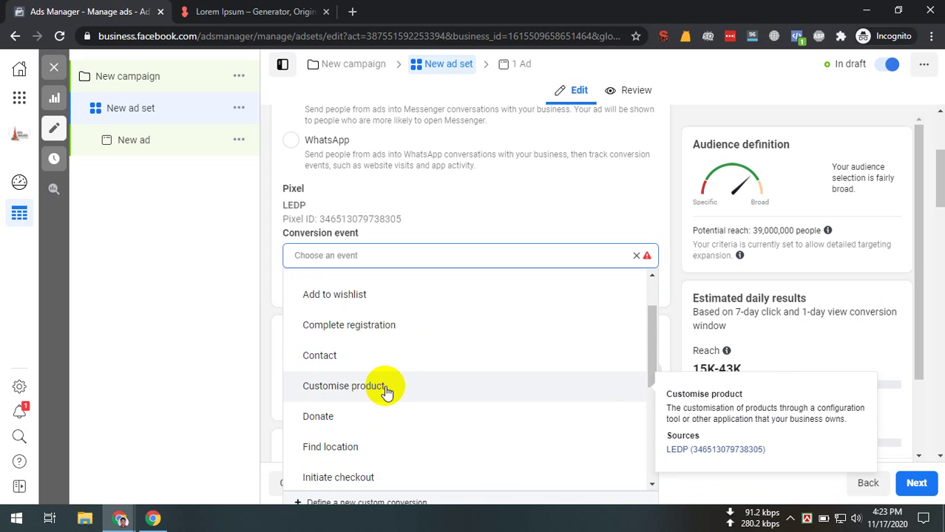
{"action": "scroll", "coordinate": [536, 397], "scroll_direction": "down", "scroll_amount": 1}
{"action": "scroll", "coordinate": [539, 393], "scroll_direction": "down", "scroll_amount": 1}
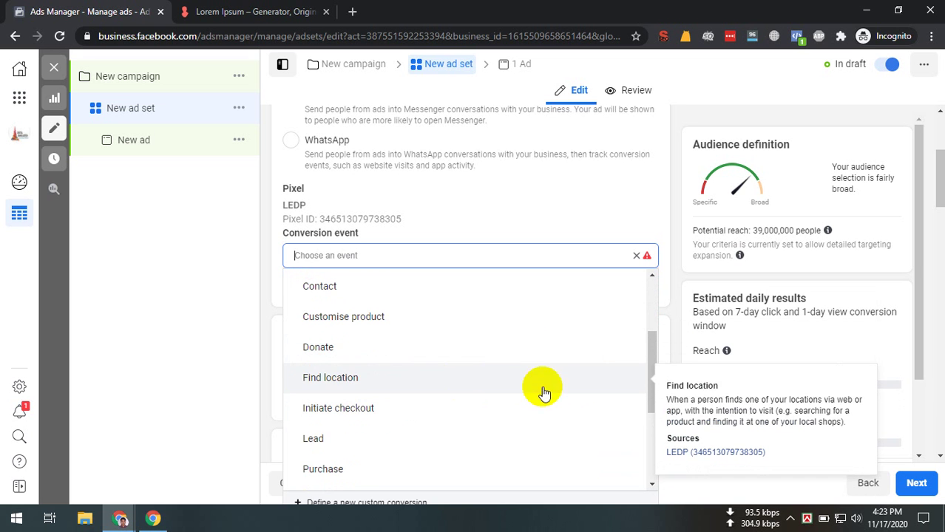
{"action": "scroll", "coordinate": [517, 405], "scroll_direction": "down", "scroll_amount": 1}
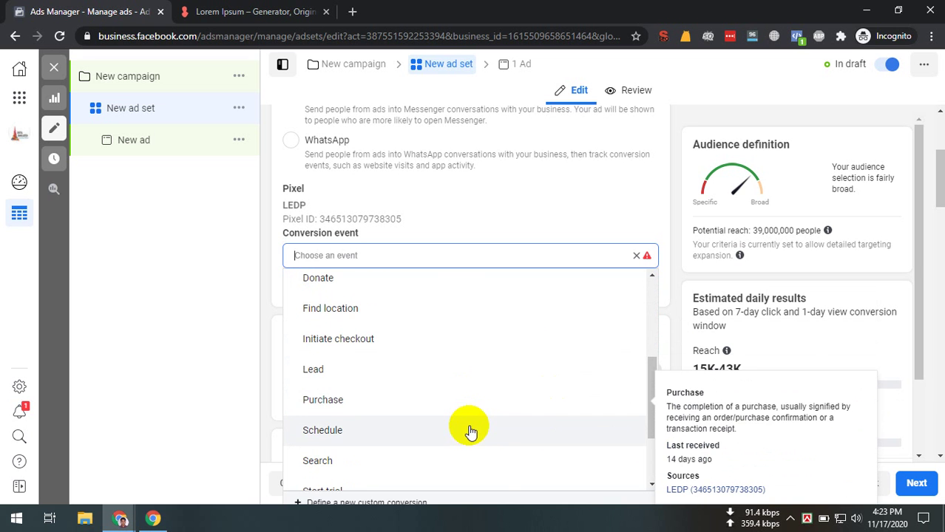
{"action": "scroll", "coordinate": [394, 425], "scroll_direction": "down", "scroll_amount": 3}
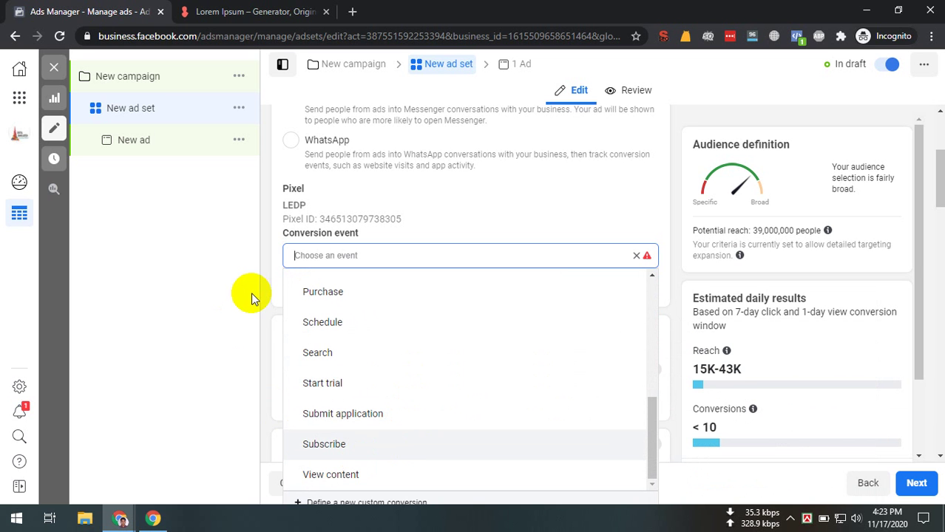
{"action": "scroll", "coordinate": [414, 348], "scroll_direction": "up", "scroll_amount": 5}
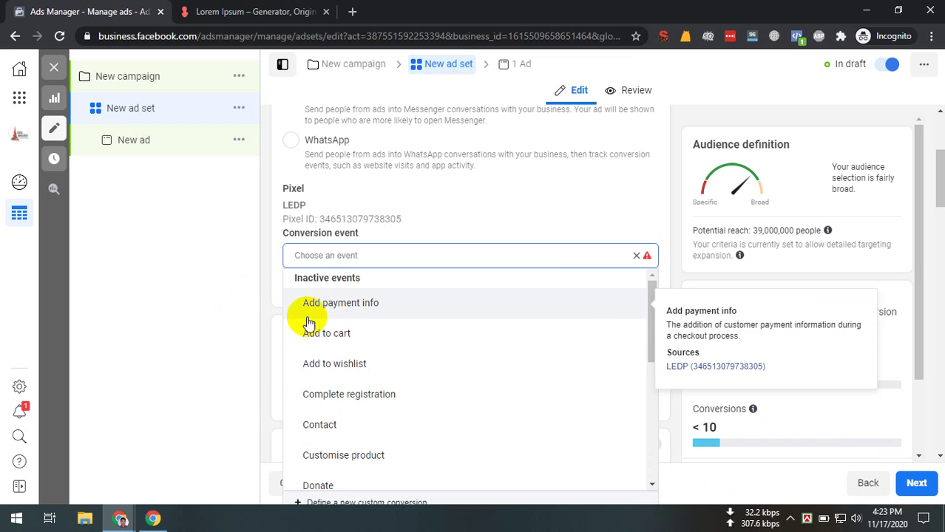
{"action": "scroll", "coordinate": [326, 314], "scroll_direction": "down", "scroll_amount": 5}
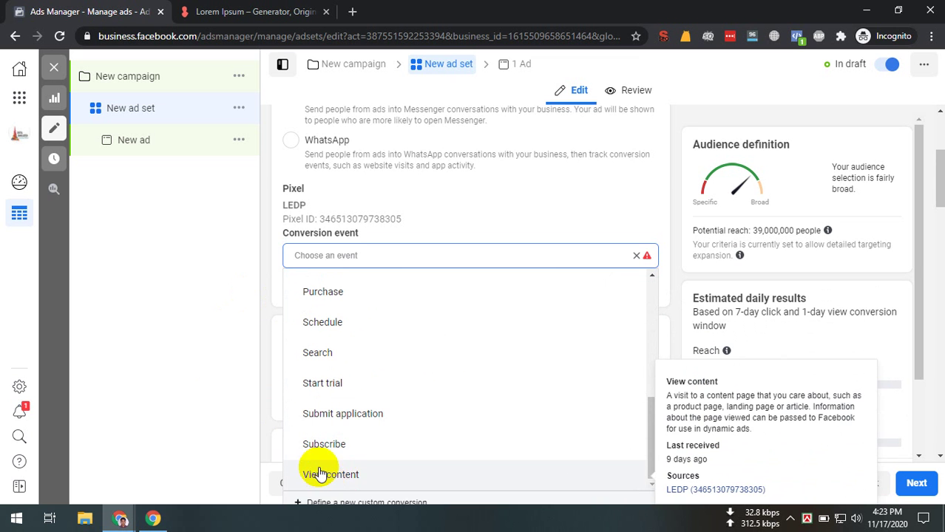
{"action": "scroll", "coordinate": [268, 355], "scroll_direction": "down", "scroll_amount": 1}
{"action": "scroll", "coordinate": [269, 356], "scroll_direction": "down", "scroll_amount": 1}
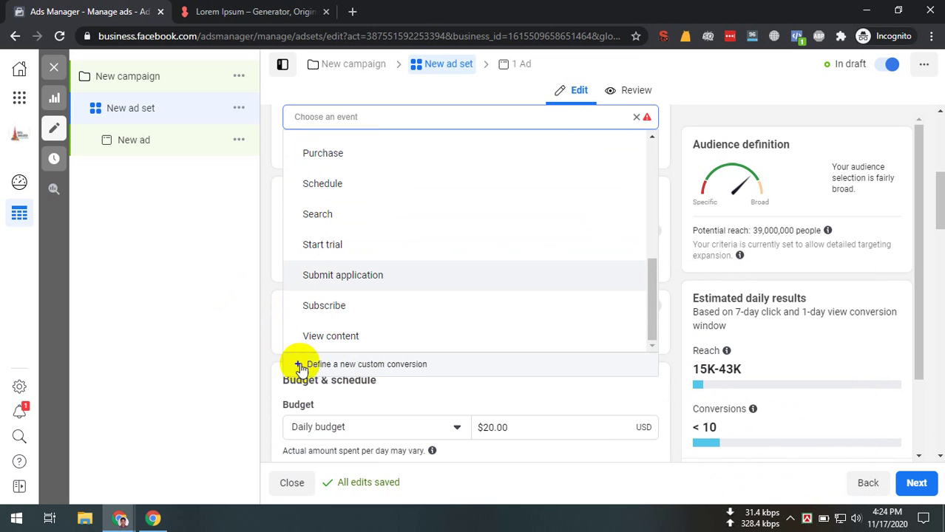
Open the form for defining a new custom conversion from the conversion event choices.
{"action": "left_click", "coordinate": [375, 365]}
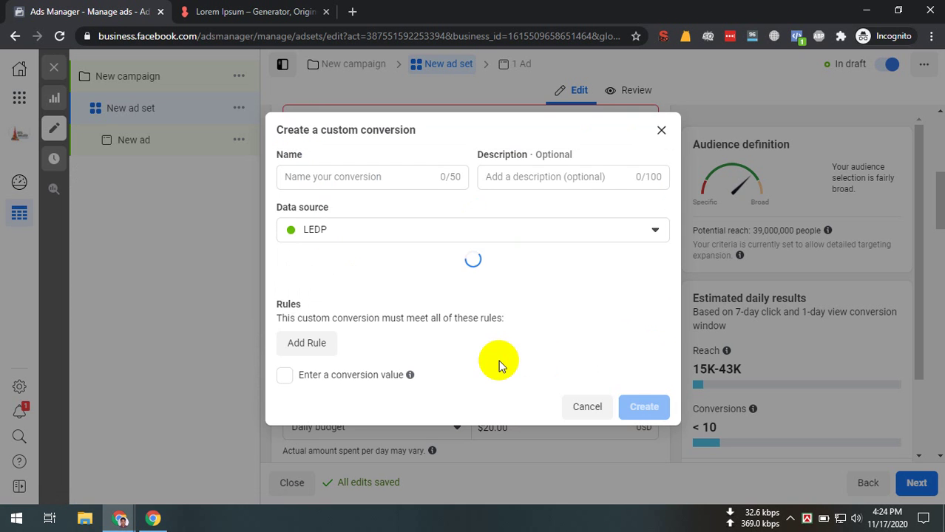
{"action": "left_click", "coordinate": [661, 95]}
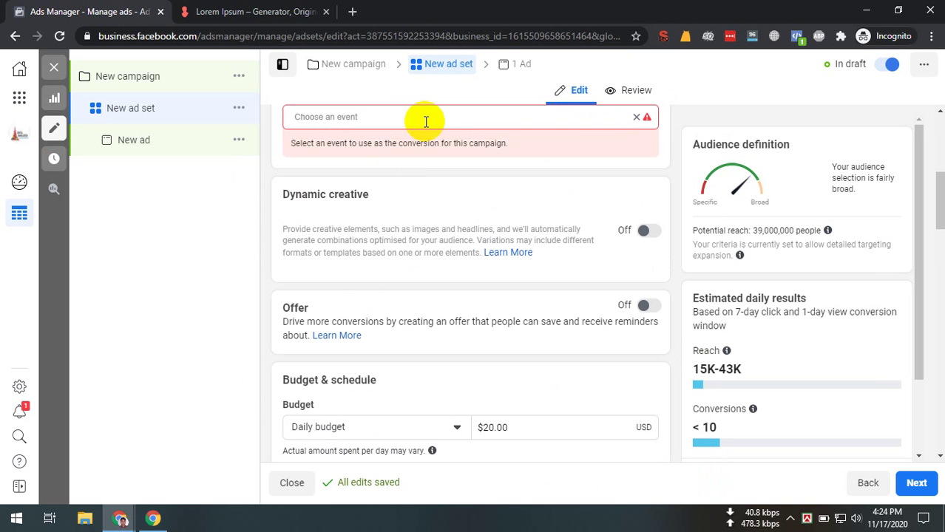
{"action": "left_click", "coordinate": [424, 118]}
{"action": "scroll", "coordinate": [355, 310], "scroll_direction": "down", "scroll_amount": 5}
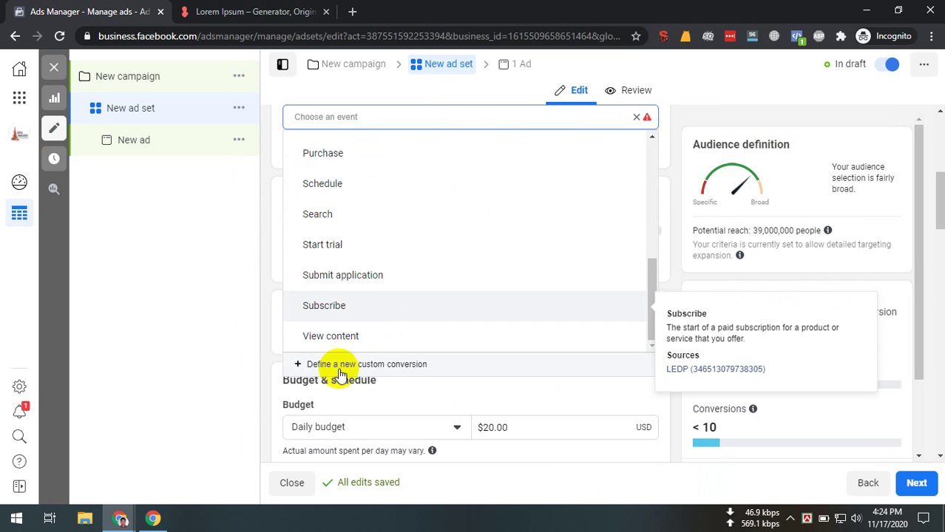
{"action": "left_click", "coordinate": [417, 364]}
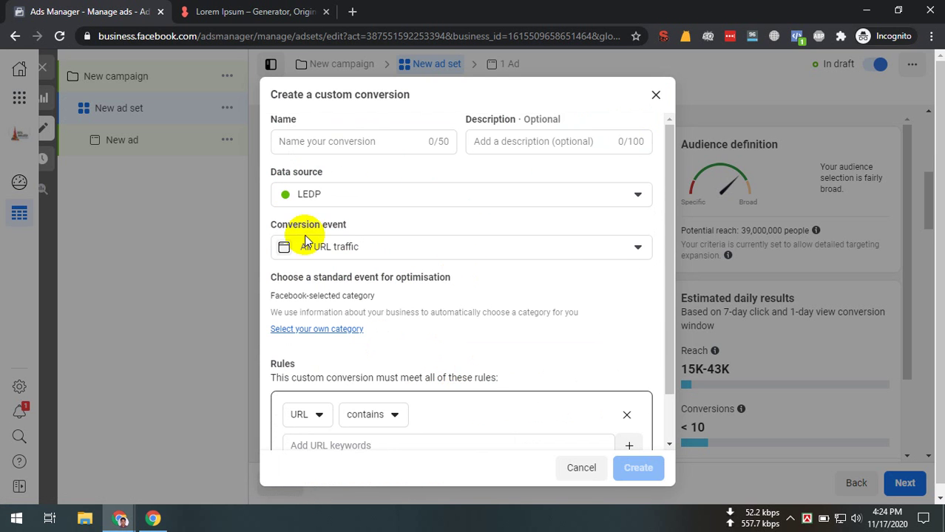
Fill in the custom conversion's name with the suggested person's name.
{"action": "left_click", "coordinate": [377, 143]}
{"action": "left_click", "coordinate": [376, 166]}
{"action": "left_click", "coordinate": [538, 143]}
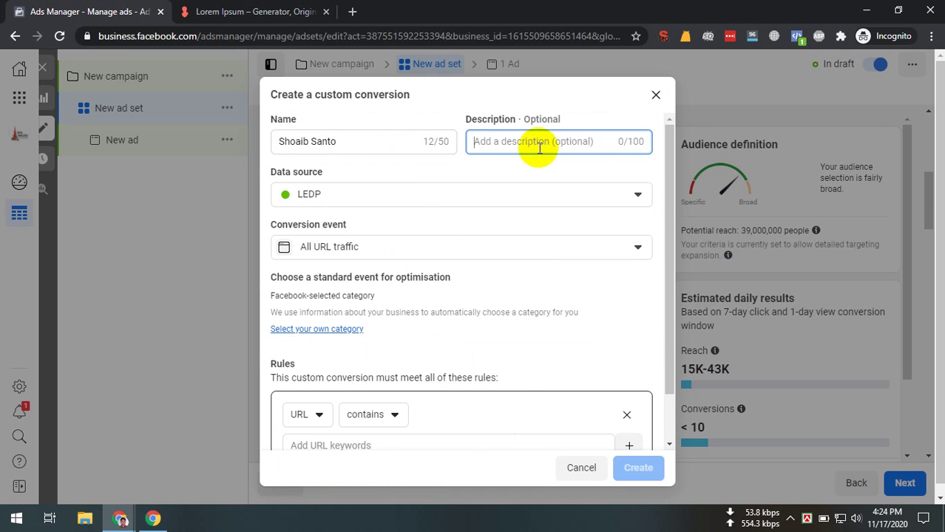
Review the standard and custom events and set the custom conversion's event to Purchase.
{"action": "left_click", "coordinate": [482, 247]}
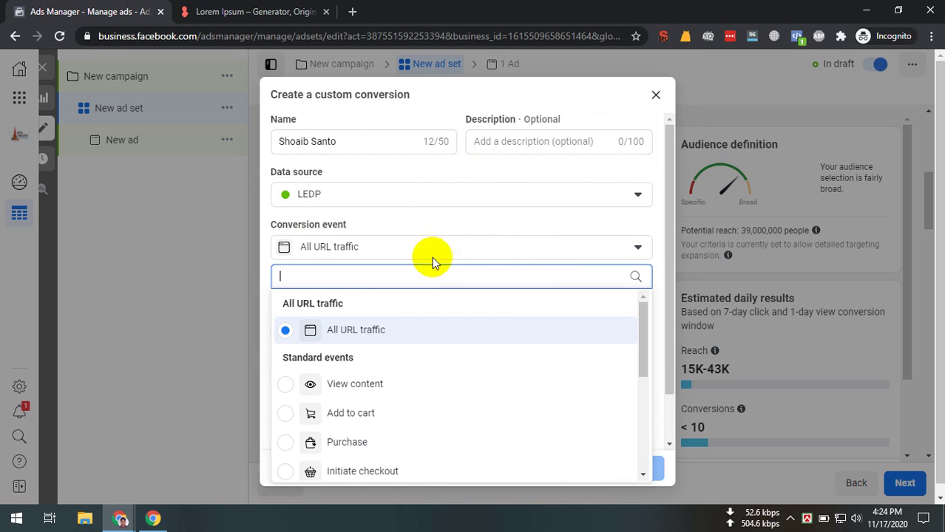
{"action": "scroll", "coordinate": [433, 411], "scroll_direction": "down", "scroll_amount": 5}
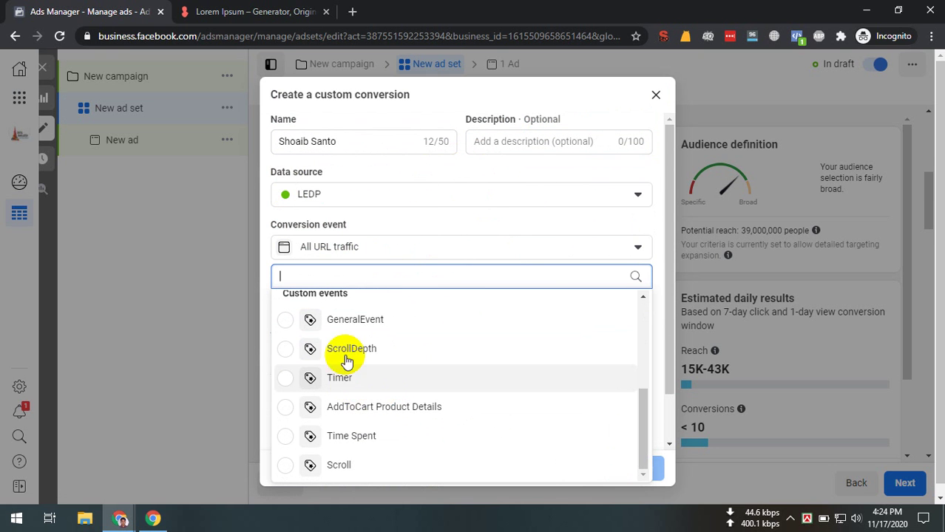
{"action": "scroll", "coordinate": [355, 329], "scroll_direction": "up", "scroll_amount": 5}
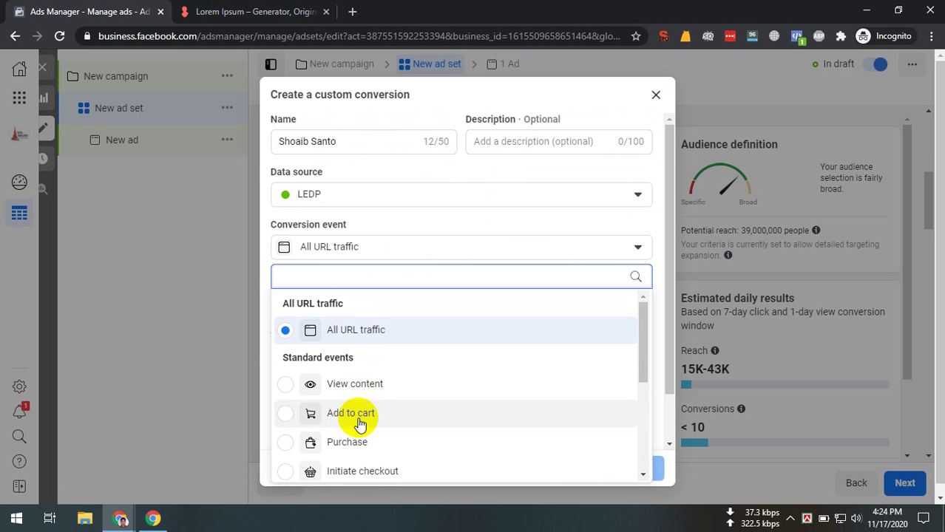
{"action": "left_click", "coordinate": [355, 443]}
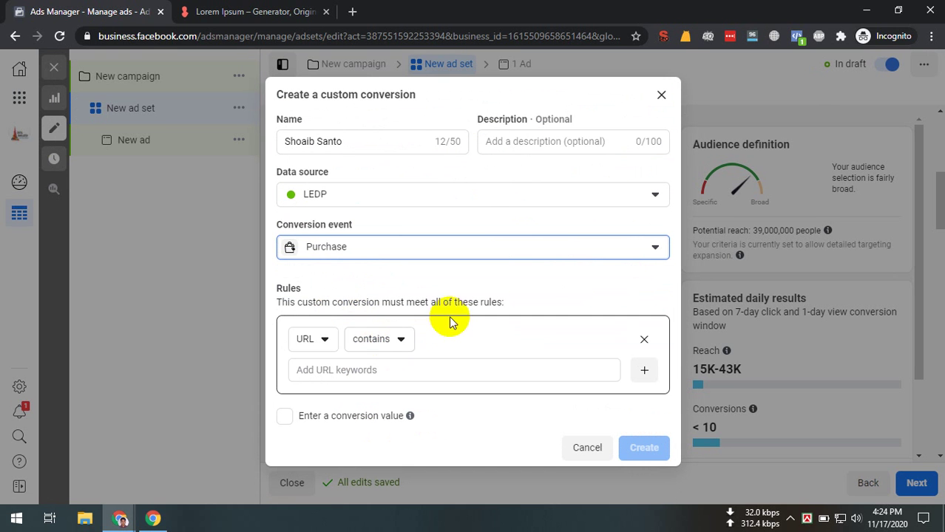
Enable the conversion value for the custom conversion and check the criterion options of its URL rule.
{"action": "left_click", "coordinate": [282, 416]}
{"action": "left_click", "coordinate": [337, 436]}
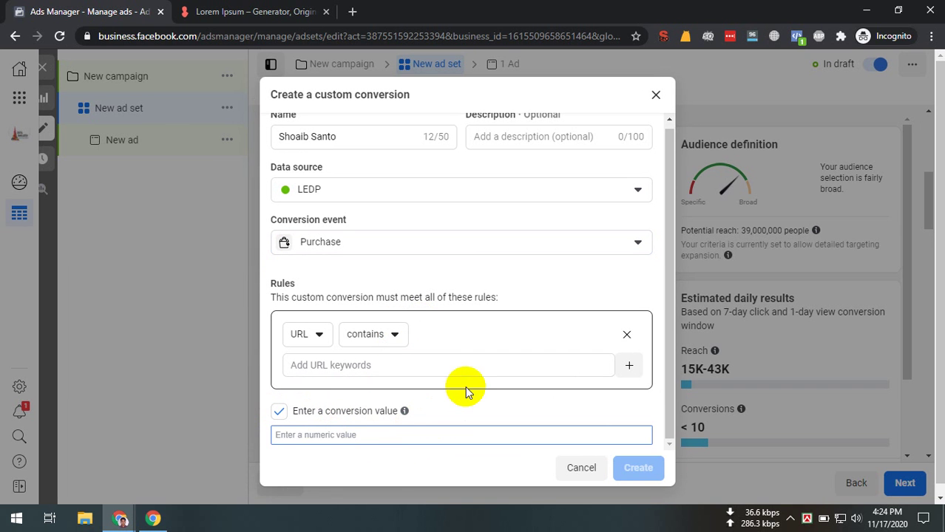
{"action": "left_click", "coordinate": [316, 331]}
{"action": "left_click", "coordinate": [348, 374]}
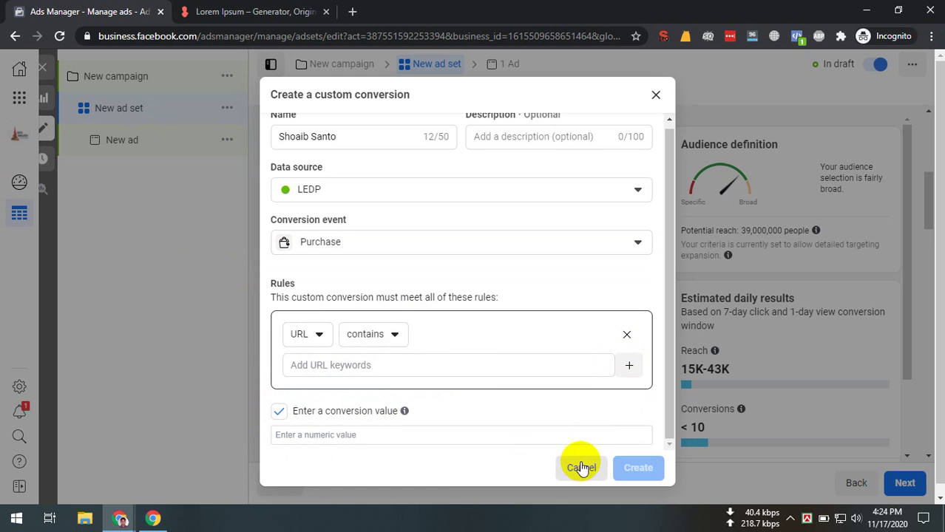
Look through the URL traffic, standard and custom event choices for the custom conversion's event.
{"action": "scroll", "coordinate": [460, 301], "scroll_direction": "up", "scroll_amount": 1}
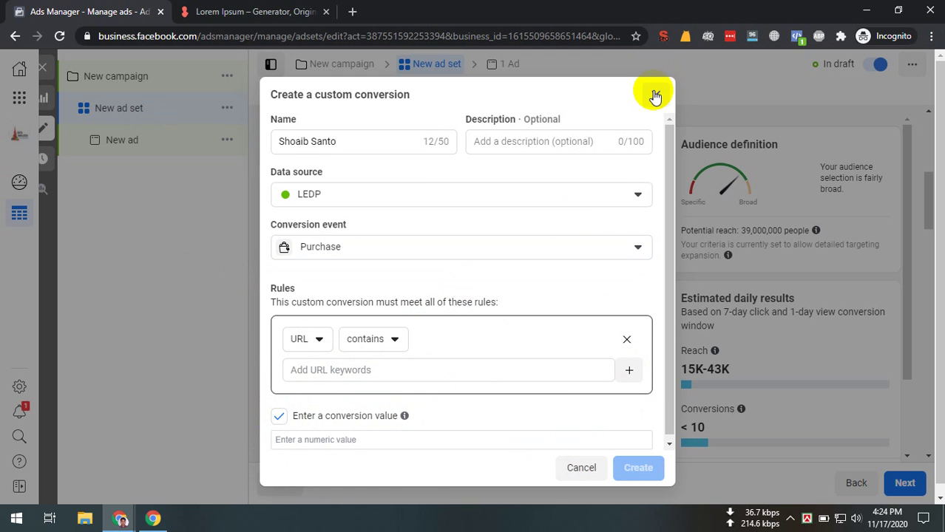
{"action": "left_click", "coordinate": [350, 250]}
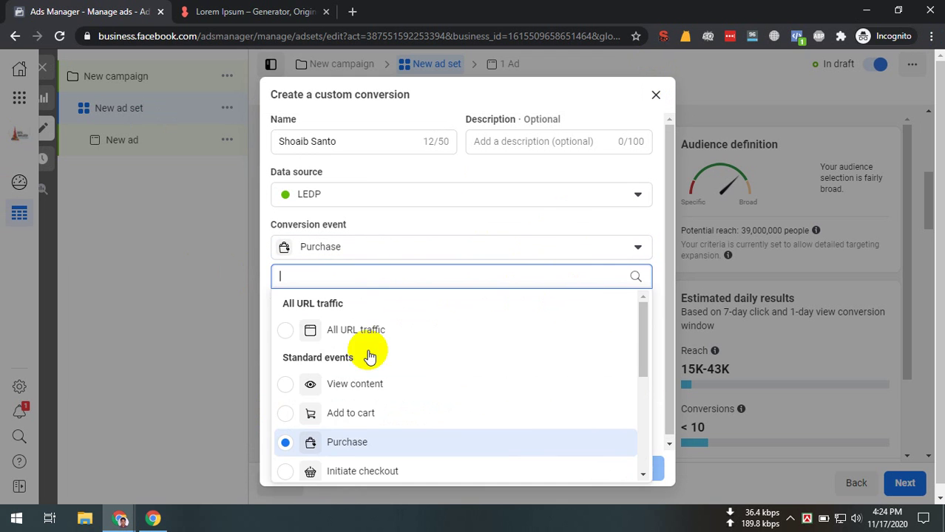
{"action": "scroll", "coordinate": [370, 357], "scroll_direction": "down", "scroll_amount": 1}
{"action": "scroll", "coordinate": [351, 370], "scroll_direction": "up", "scroll_amount": 1}
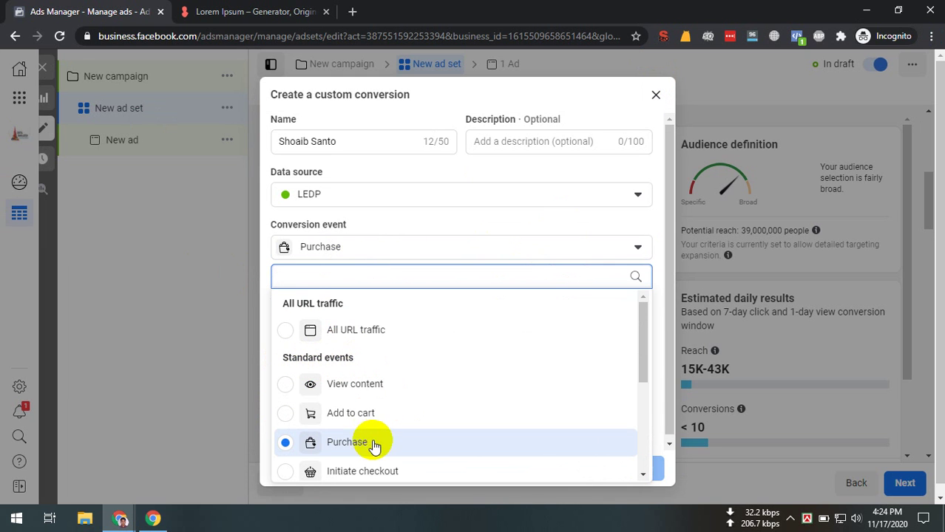
{"action": "scroll", "coordinate": [373, 444], "scroll_direction": "down", "scroll_amount": 1}
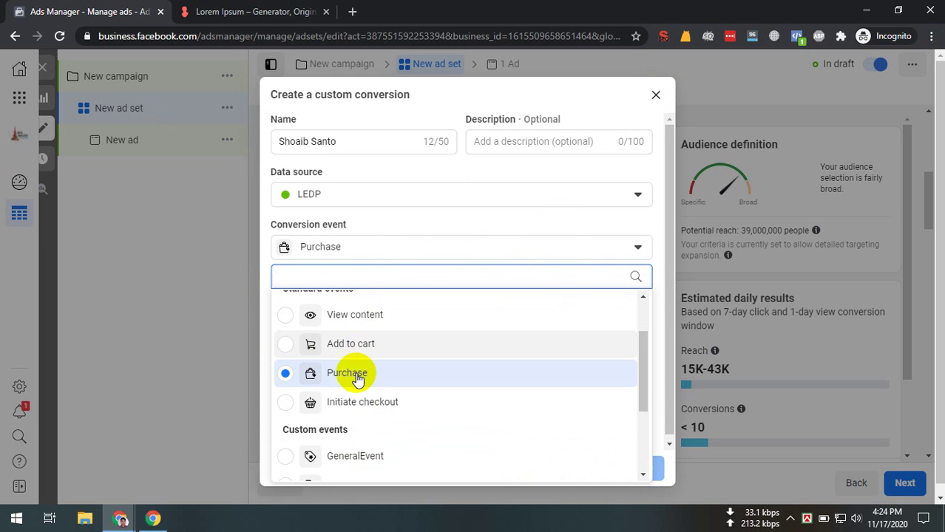
{"action": "scroll", "coordinate": [371, 333], "scroll_direction": "down", "scroll_amount": 3}
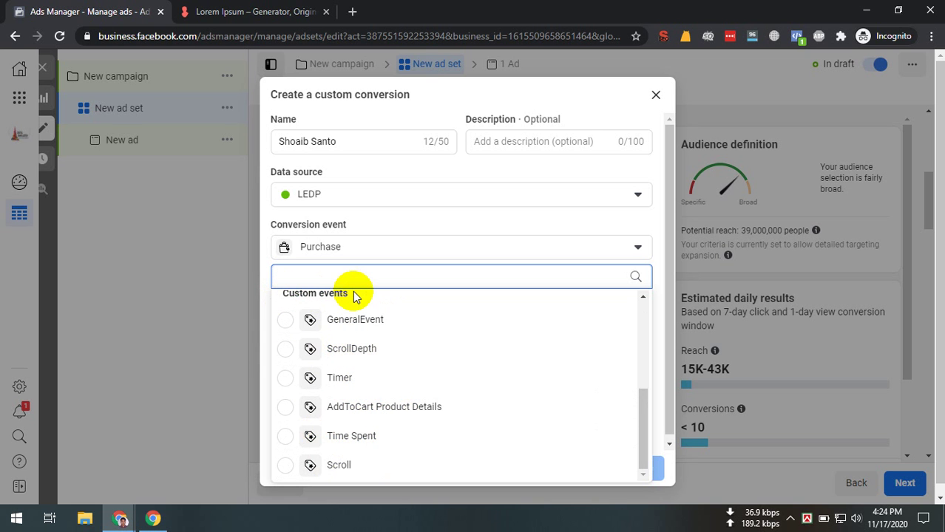
{"action": "scroll", "coordinate": [358, 319], "scroll_direction": "up", "scroll_amount": 10}
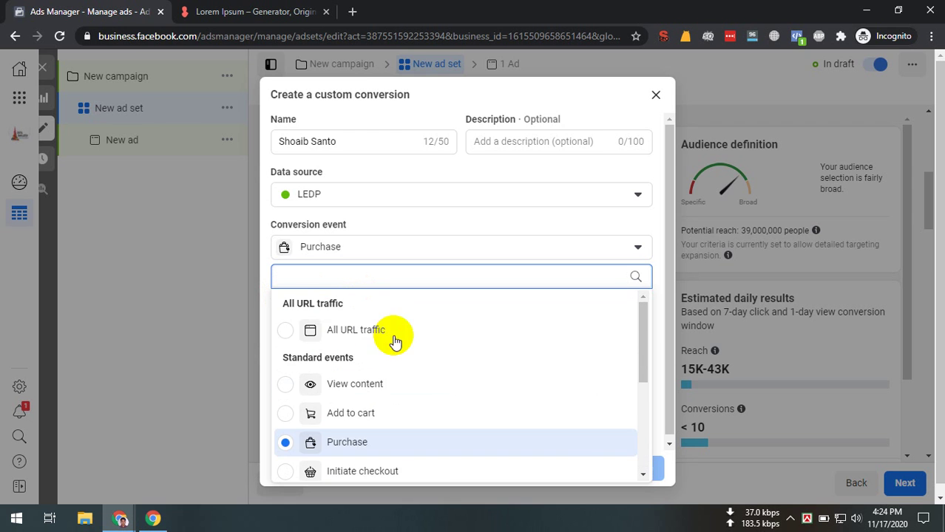
Discard the custom conversion and review the ad set's available conversion events and event locations.
{"action": "left_click", "coordinate": [656, 97]}
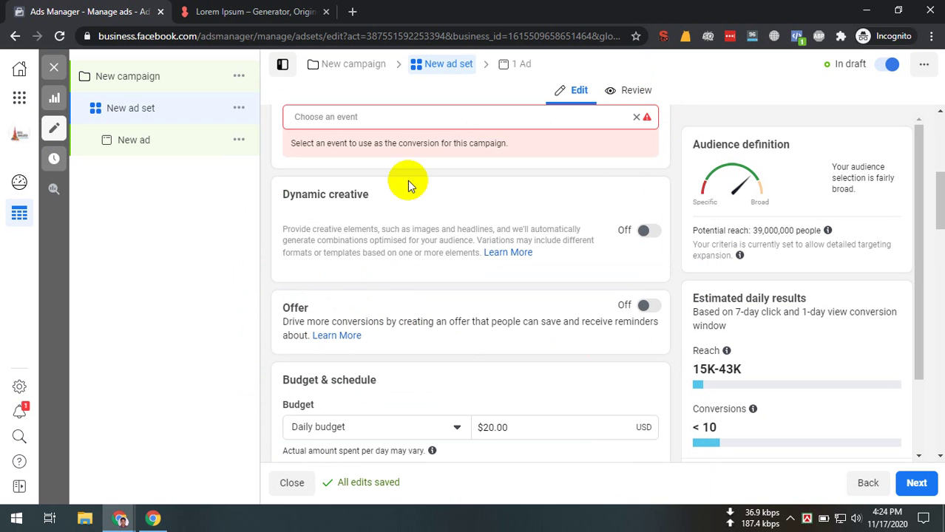
{"action": "left_click", "coordinate": [635, 124]}
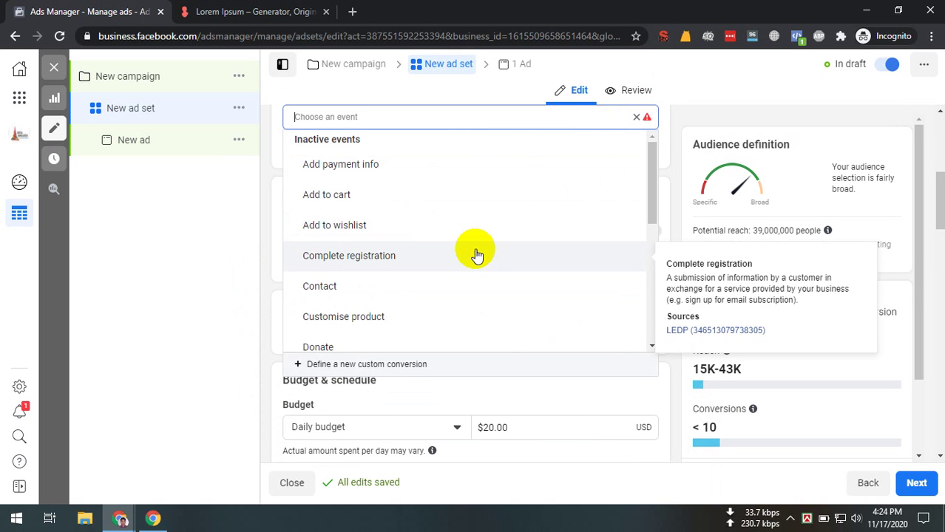
{"action": "left_click", "coordinate": [253, 190]}
{"action": "scroll", "coordinate": [370, 237], "scroll_direction": "up", "scroll_amount": 4}
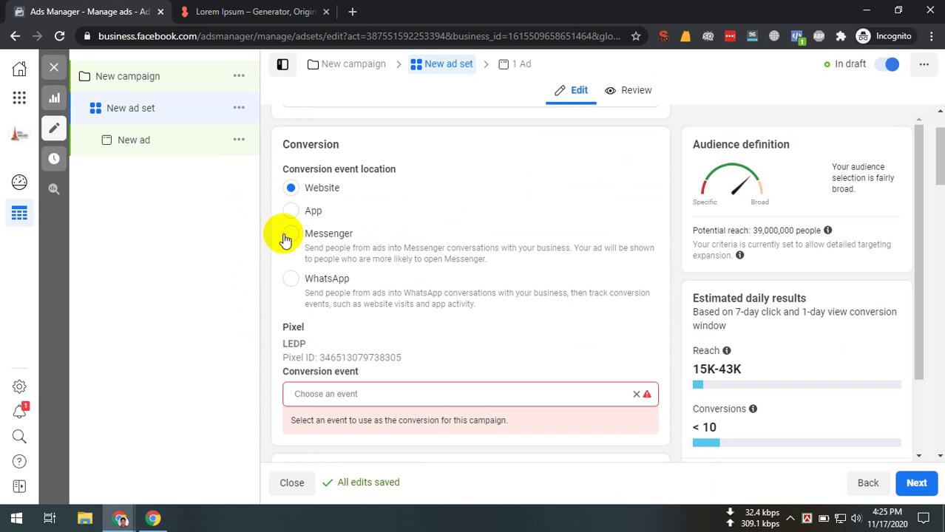
{"action": "scroll", "coordinate": [474, 193], "scroll_direction": "up", "scroll_amount": 1}
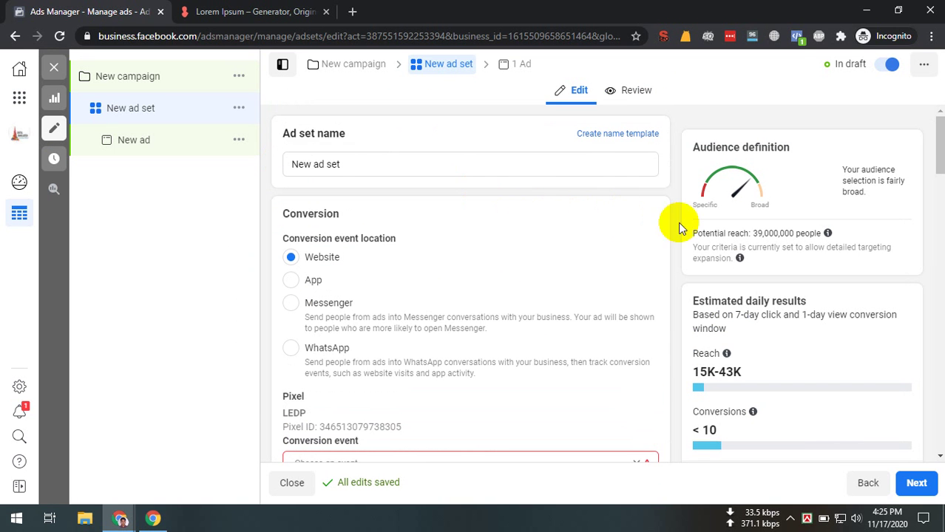
Close the ad set editor without publishing and delete the draft campaign "New campaign".
{"action": "left_click", "coordinate": [54, 68]}
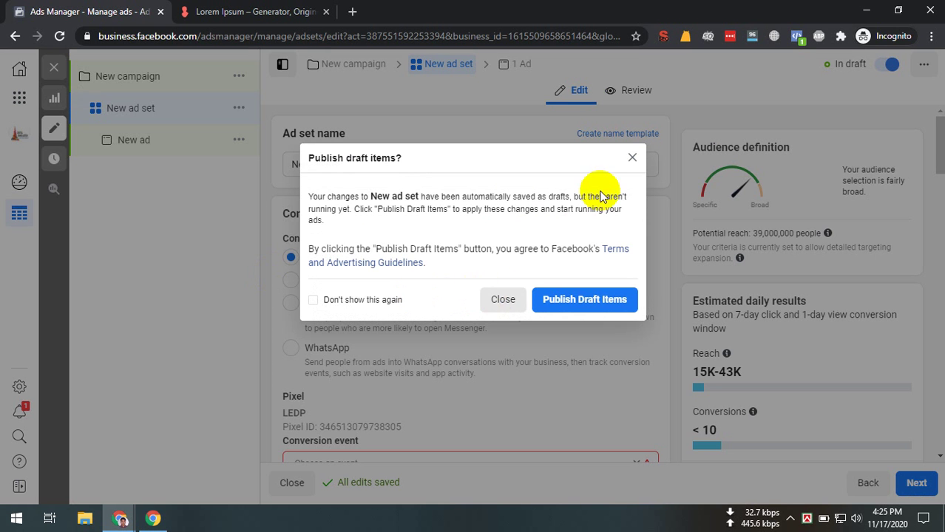
{"action": "left_click", "coordinate": [633, 158]}
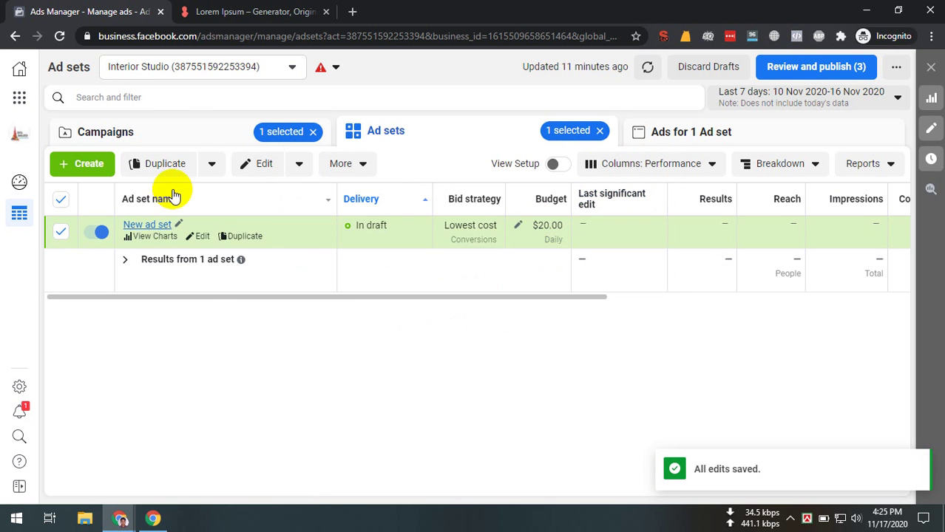
{"action": "left_click", "coordinate": [191, 135]}
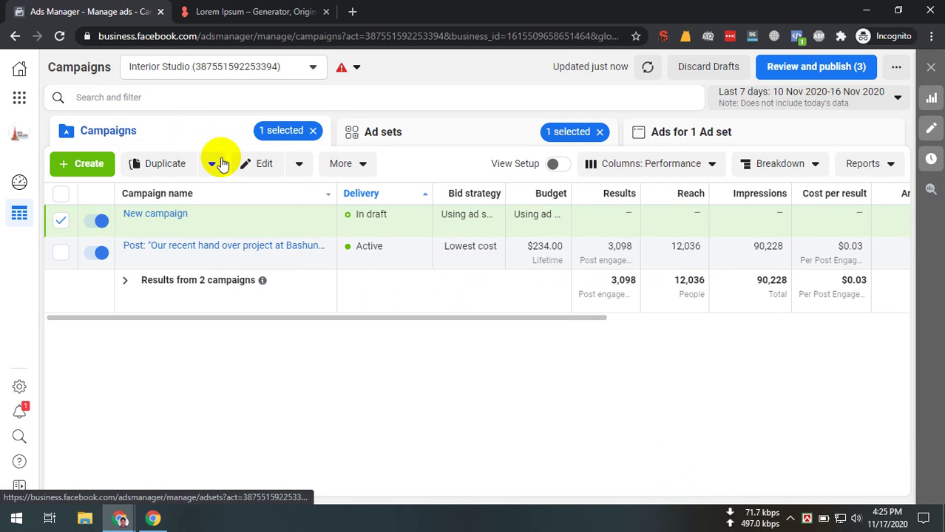
{"action": "left_click", "coordinate": [355, 164]}
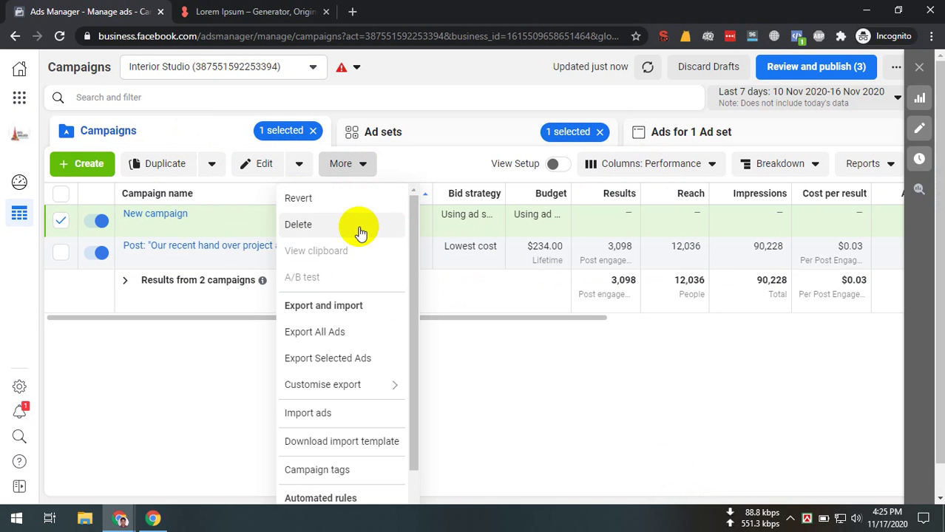
{"action": "left_click", "coordinate": [360, 225]}
{"action": "left_click", "coordinate": [595, 234]}
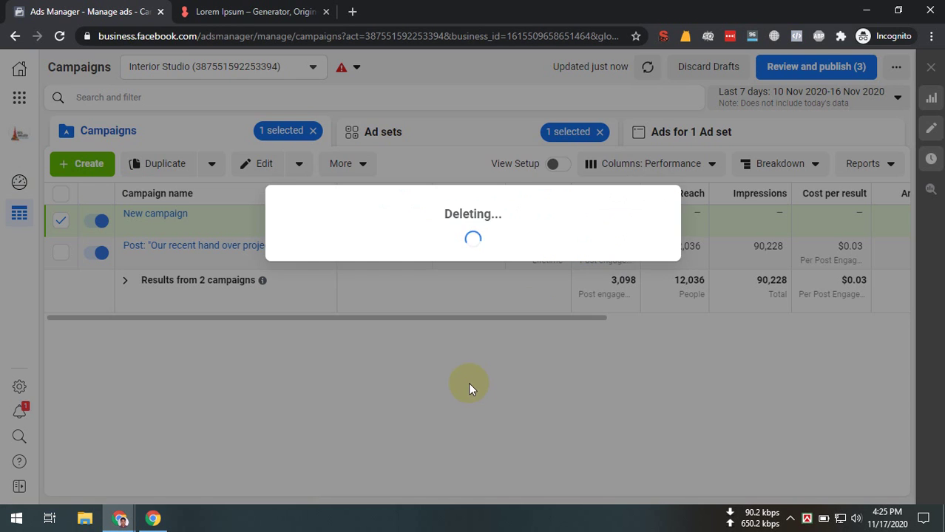
Switch to the Google Meet call, admit the waiting participant and stop presenting the screen.
{"action": "key", "text": "alt+Tab"}
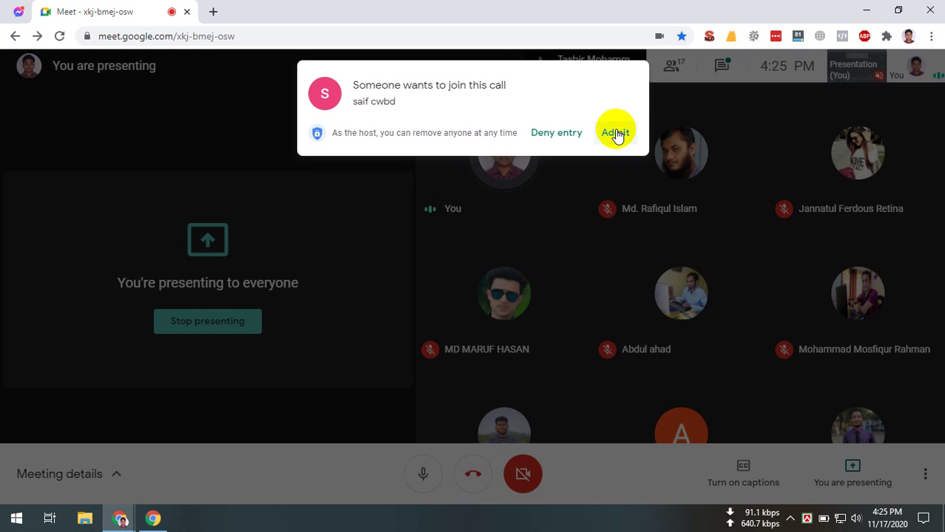
{"action": "left_click", "coordinate": [616, 133]}
{"action": "left_click", "coordinate": [192, 319]}
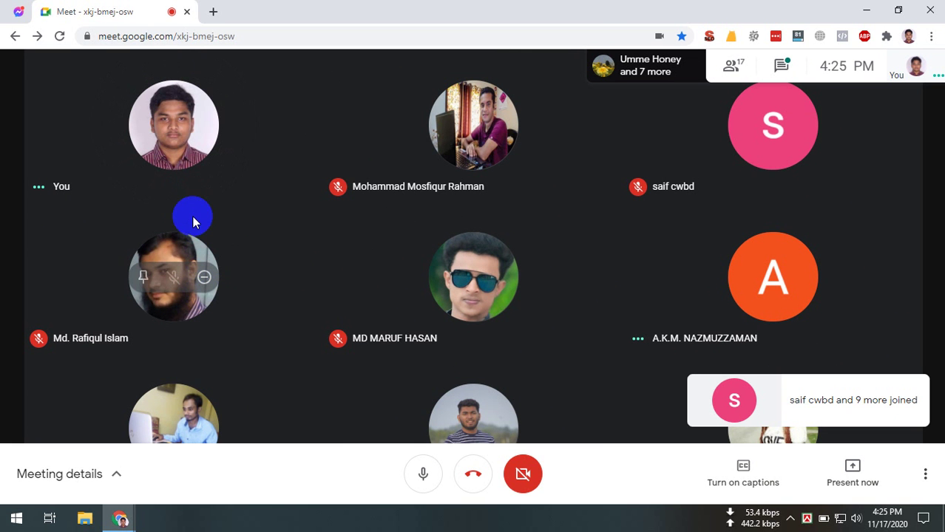
Adjust the computer's speaker volume to 50 for the call.
{"action": "left_click", "coordinate": [851, 520]}
{"action": "scroll", "coordinate": [691, 521], "scroll_direction": "down", "scroll_amount": 4}
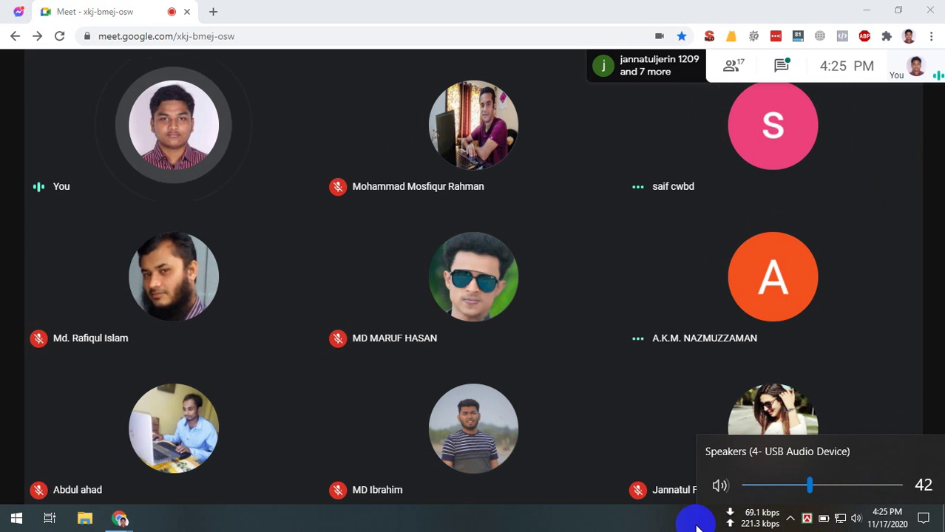
{"action": "scroll", "coordinate": [696, 527], "scroll_direction": "down", "scroll_amount": 1}
{"action": "left_click", "coordinate": [684, 527]}
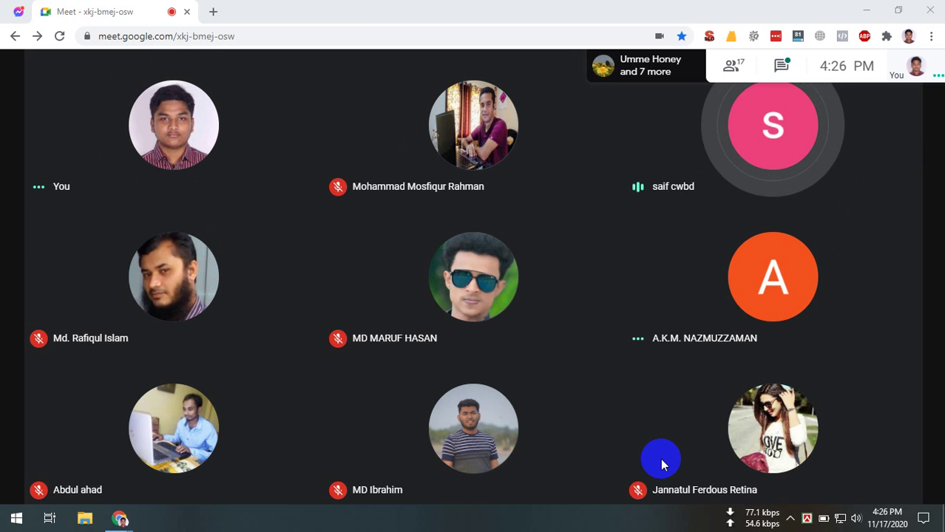
{"action": "mouse_move", "coordinate": [671, 449]}
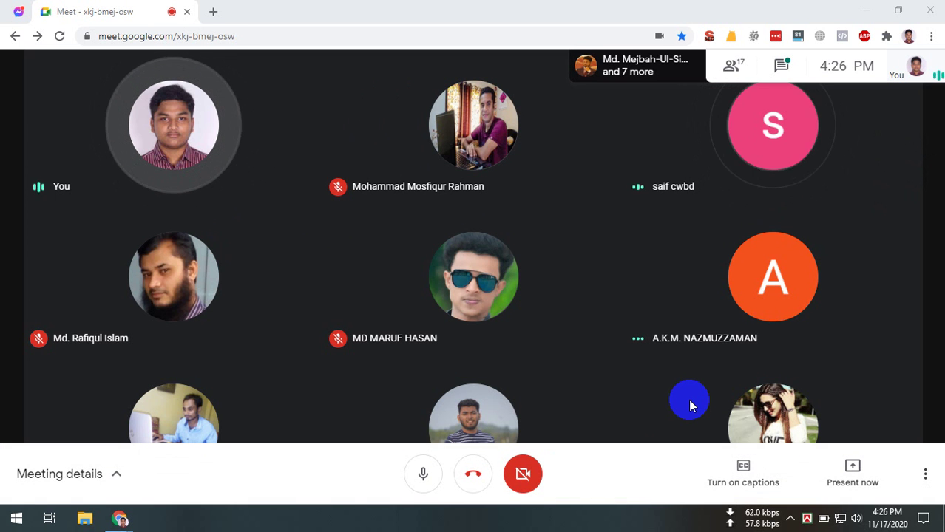
{"action": "mouse_move", "coordinate": [688, 397]}
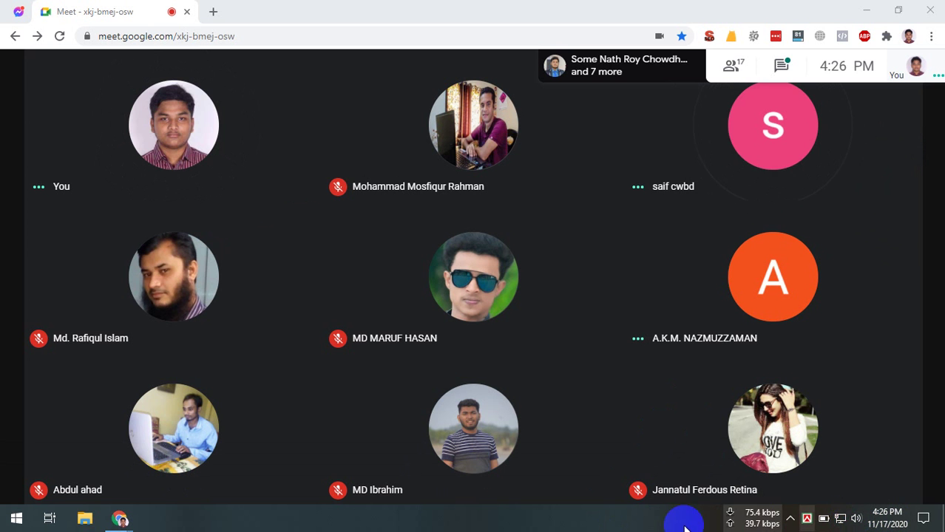
{"action": "left_click", "coordinate": [856, 521]}
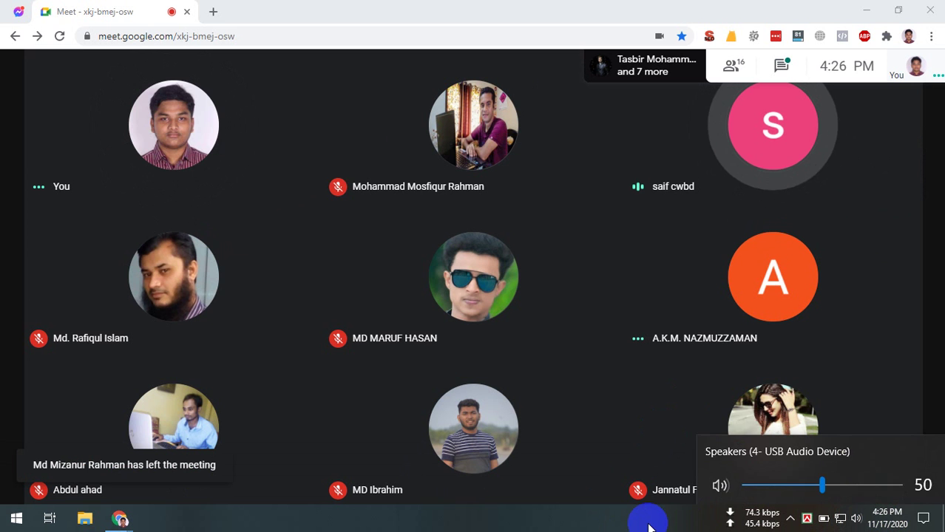
{"action": "left_click", "coordinate": [651, 526]}
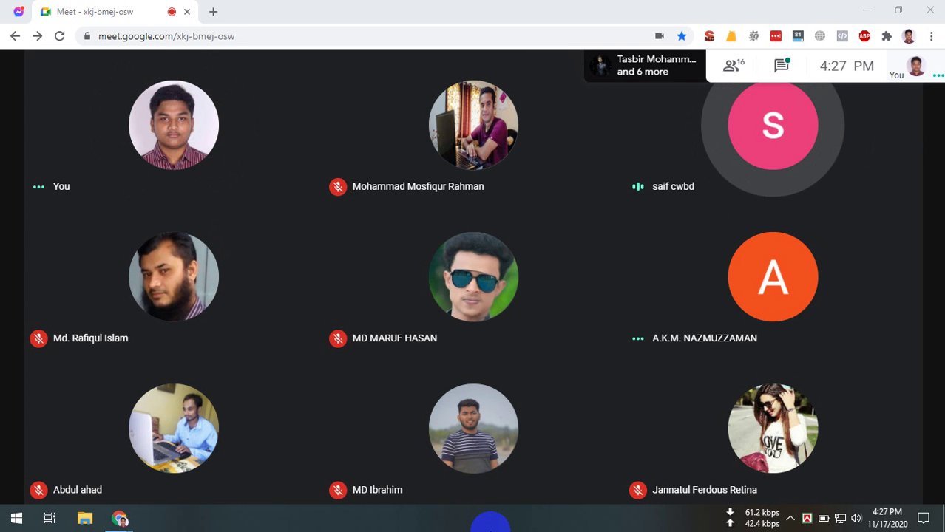
Look through the call's participant list and check its chat messages.
{"action": "mouse_move", "coordinate": [151, 301]}
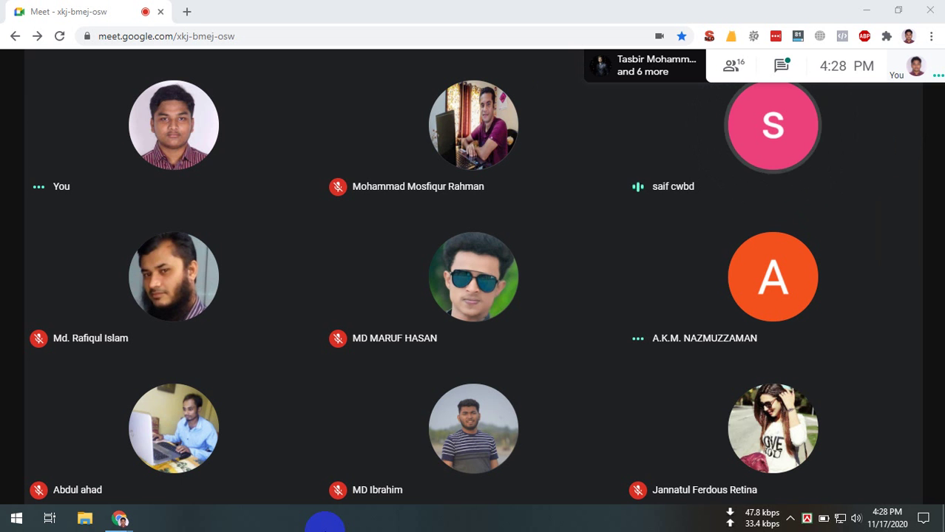
{"action": "left_click", "coordinate": [732, 66]}
{"action": "scroll", "coordinate": [833, 373], "scroll_direction": "down", "scroll_amount": 5}
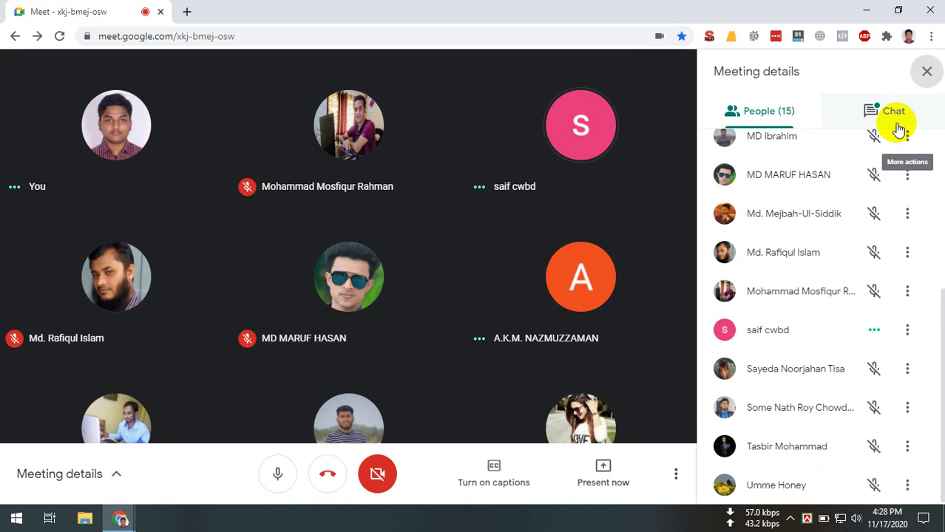
{"action": "left_click", "coordinate": [897, 124]}
{"action": "left_click", "coordinate": [783, 118]}
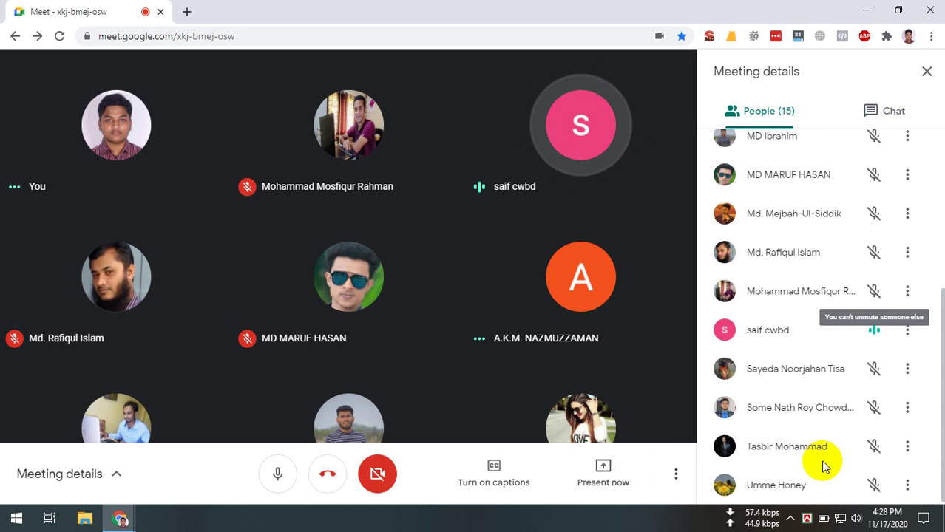
{"action": "scroll", "coordinate": [786, 349], "scroll_direction": "up", "scroll_amount": 5}
{"action": "scroll", "coordinate": [784, 352], "scroll_direction": "up", "scroll_amount": 1}
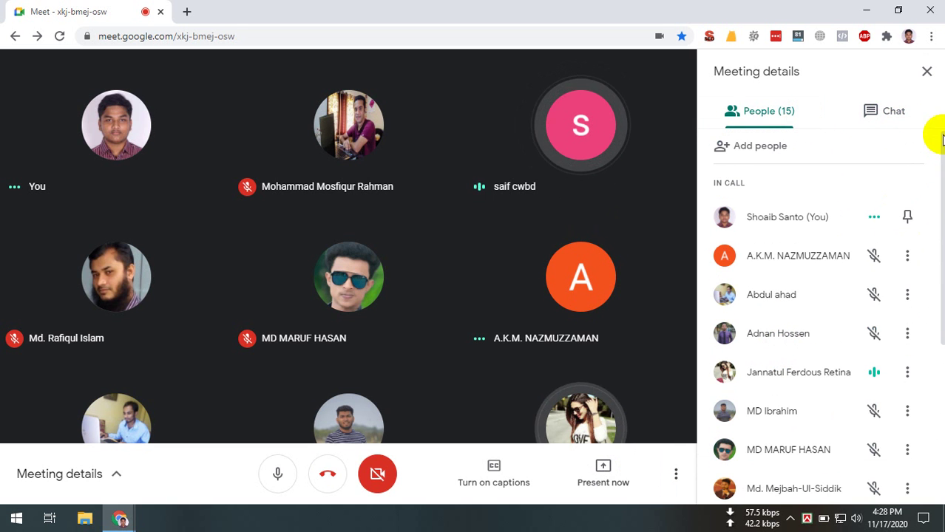
{"action": "left_click", "coordinate": [926, 71]}
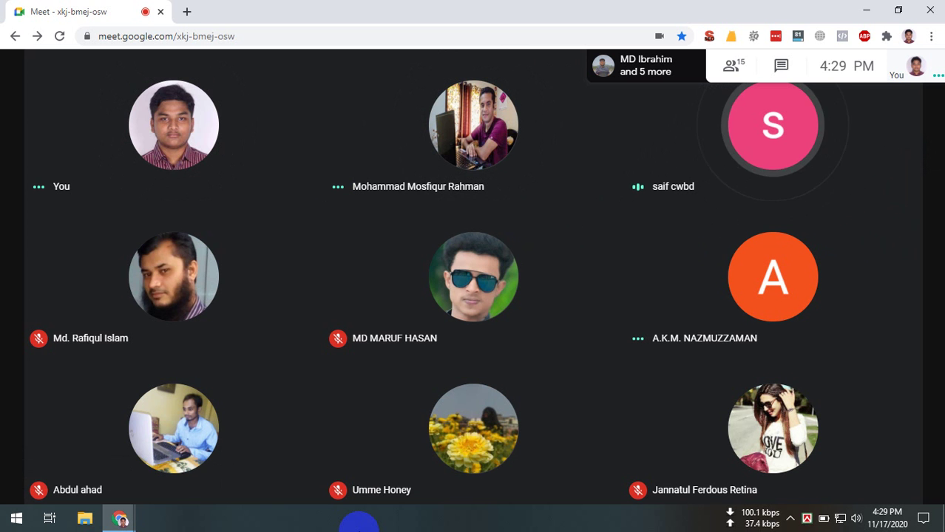
Mute the microphone for another participant's presentation and unmute it to speak again.
{"action": "key", "text": "ctrl+d"}
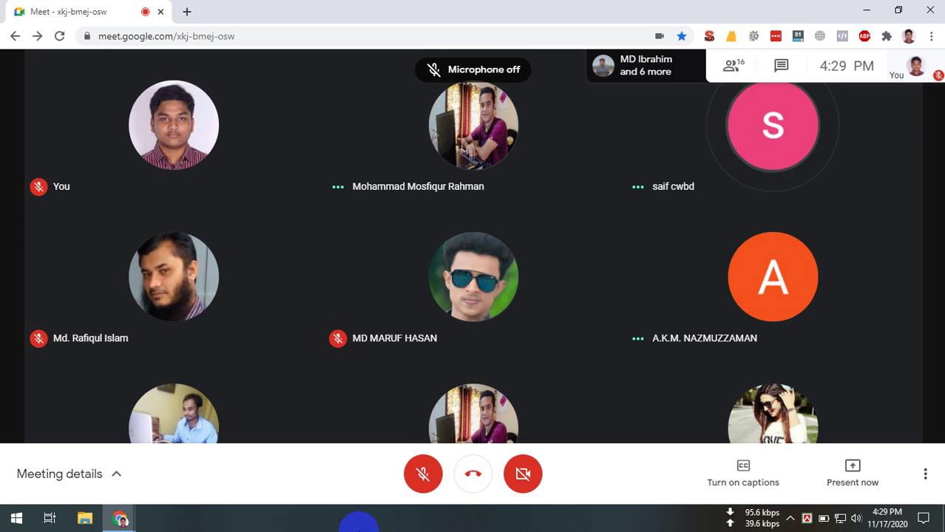
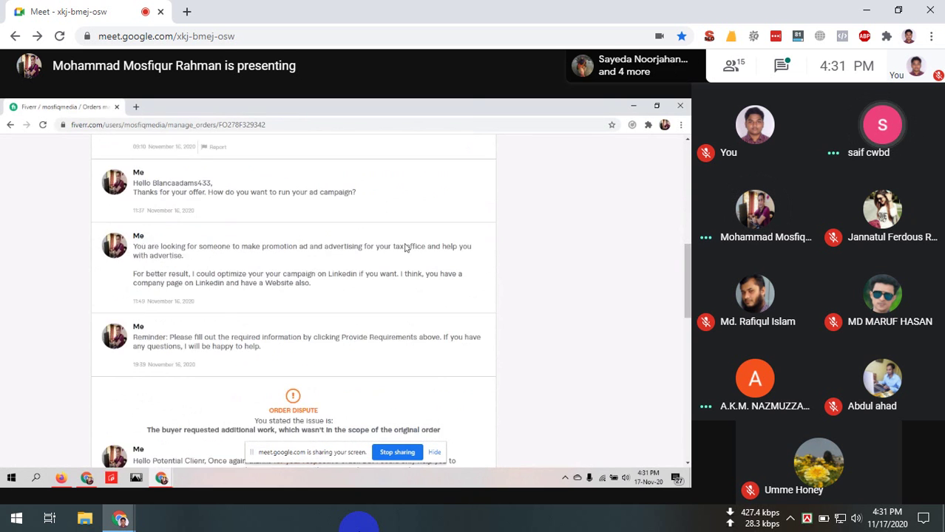
{"action": "key", "text": "ctrl+d"}
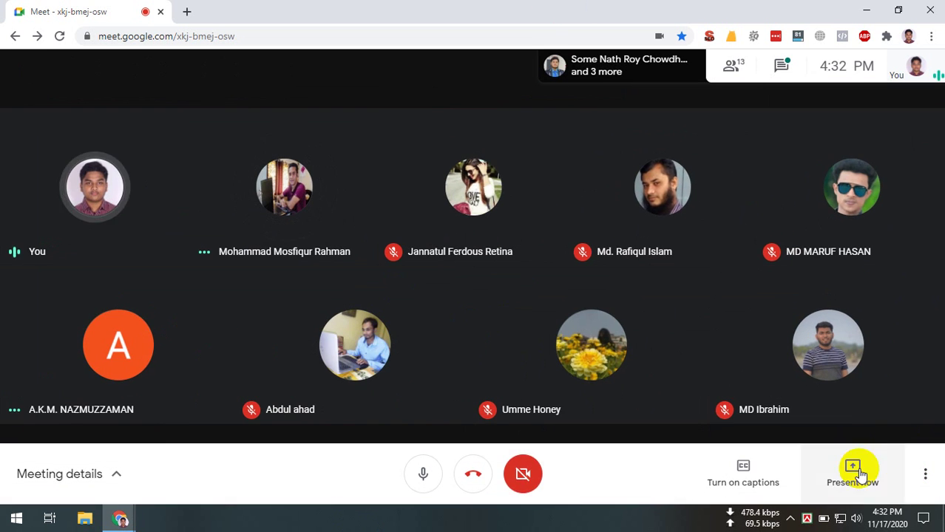
Present the entire screen to the call's participants.
{"action": "left_click", "coordinate": [860, 474]}
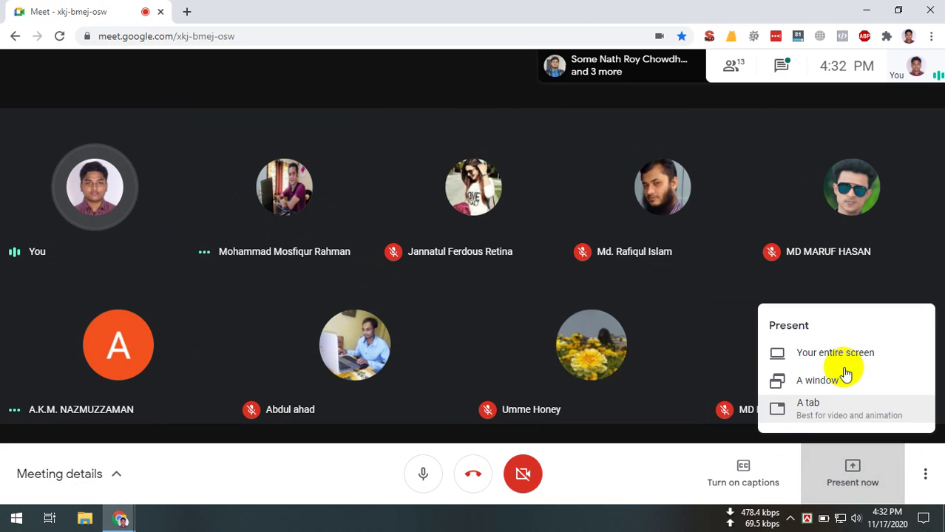
{"action": "left_click", "coordinate": [839, 348]}
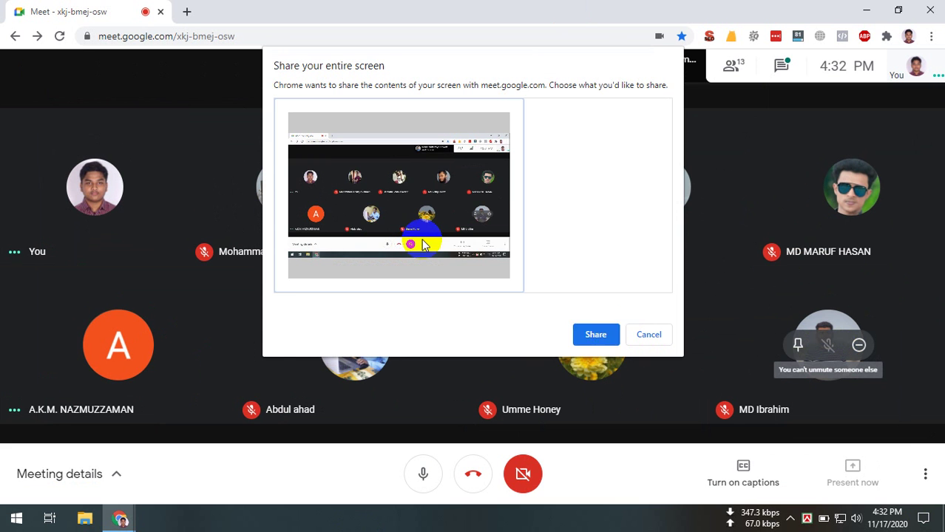
{"action": "left_click", "coordinate": [596, 334]}
{"action": "left_click", "coordinate": [589, 481]}
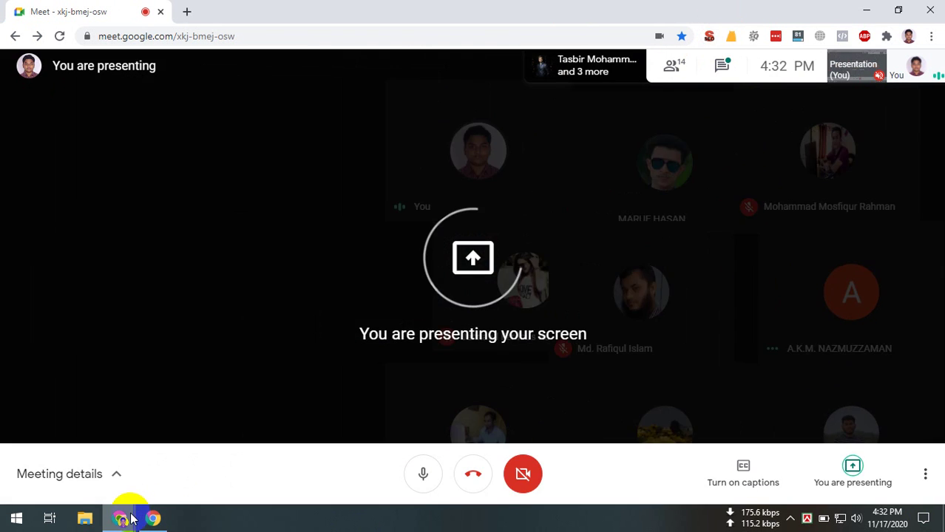
Switch to the Ads Manager browser window and change the ad account from Interior Studio to CWBD.
{"action": "left_click", "coordinate": [122, 518]}
{"action": "left_click", "coordinate": [175, 481]}
{"action": "left_click", "coordinate": [252, 11]}
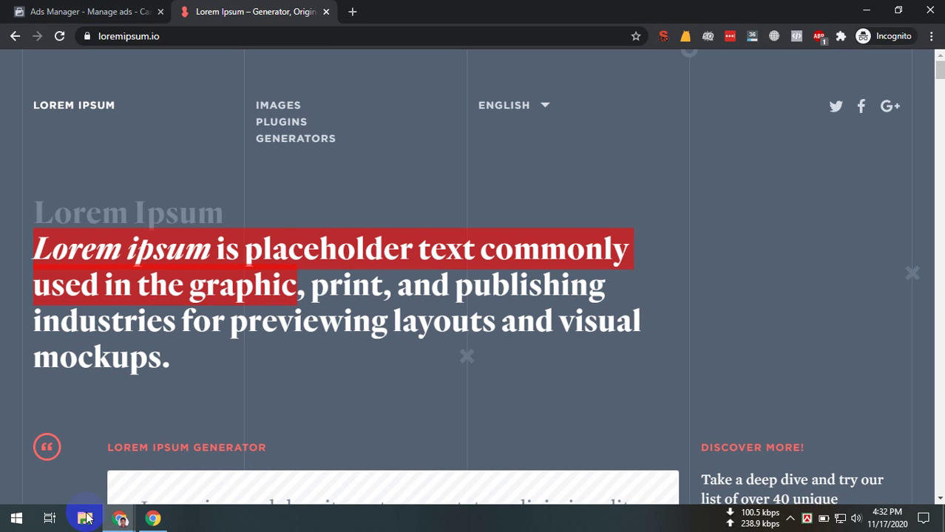
{"action": "left_click", "coordinate": [82, 12]}
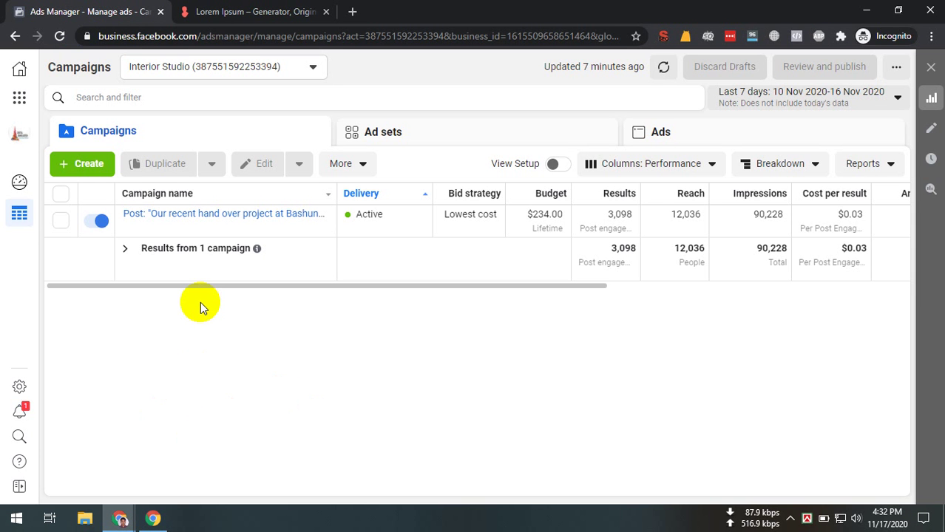
{"action": "left_click", "coordinate": [207, 65]}
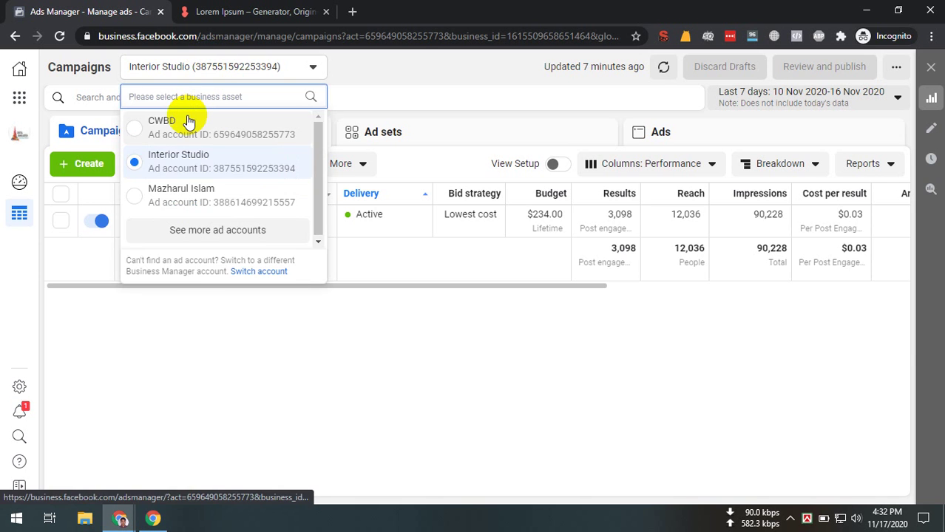
{"action": "left_click", "coordinate": [189, 122]}
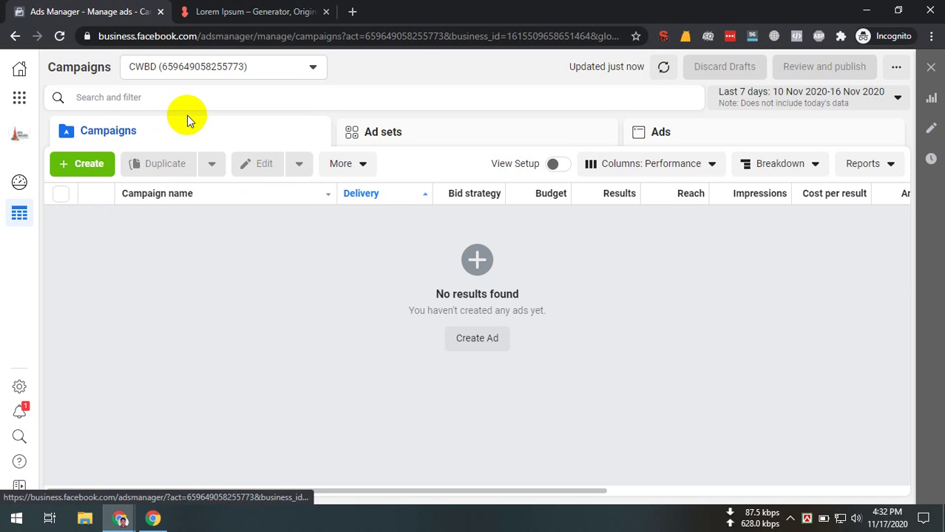
Create a new campaign with the Catalogue Sales objective, using the Catalogue_Products catalogue.
{"action": "left_click", "coordinate": [113, 164]}
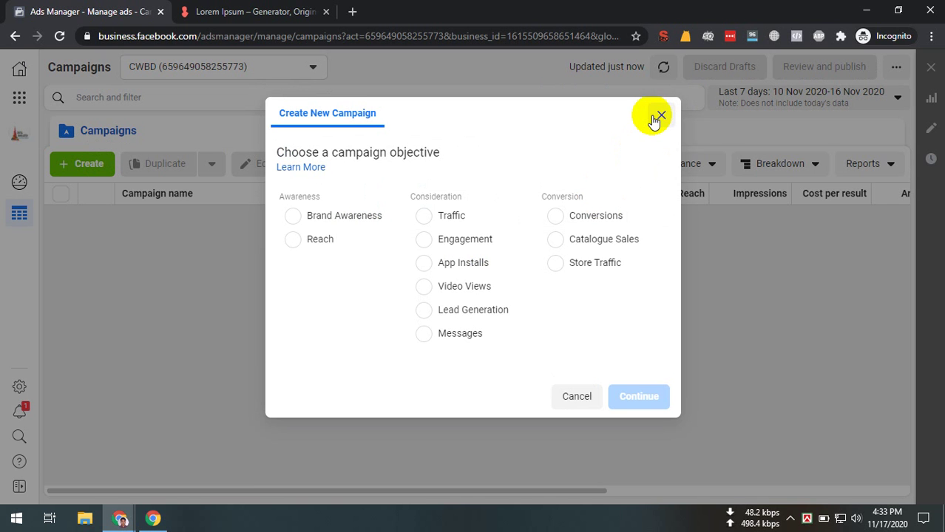
{"action": "left_click", "coordinate": [556, 238]}
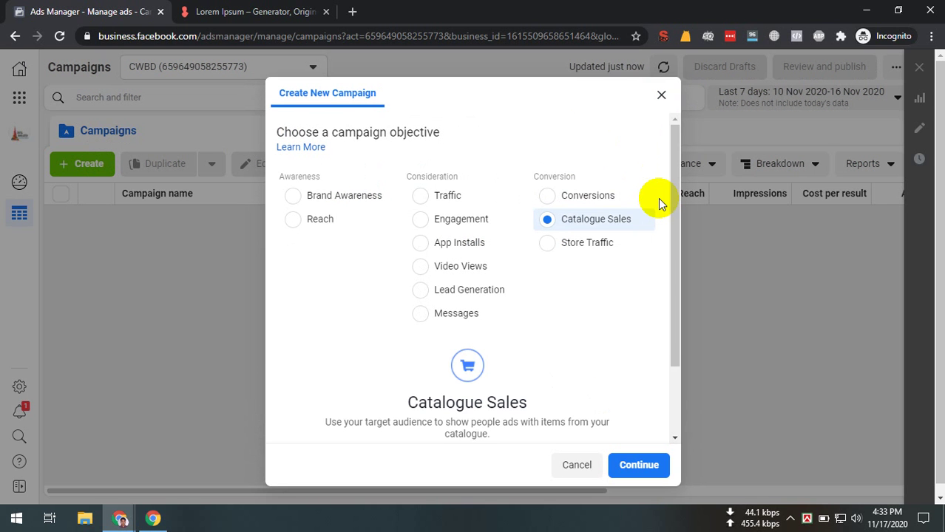
{"action": "scroll", "coordinate": [595, 329], "scroll_direction": "down", "scroll_amount": 2}
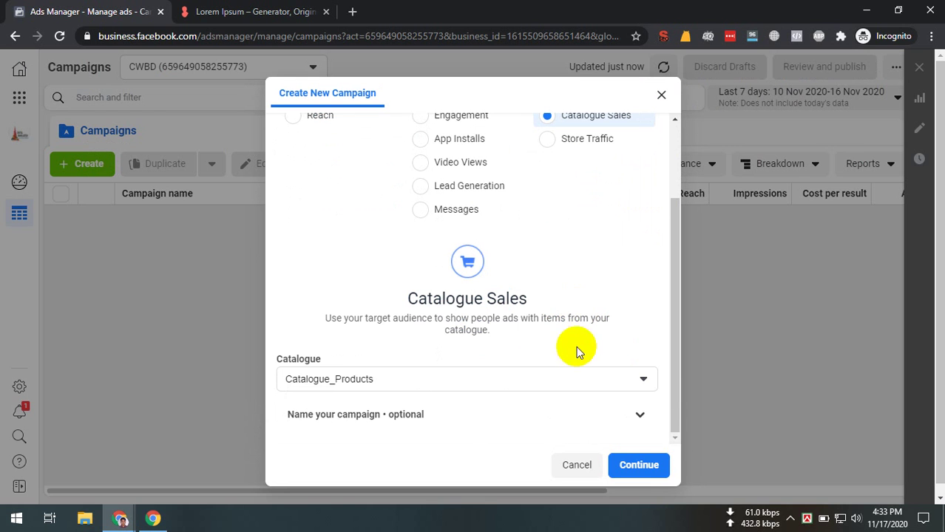
{"action": "left_click", "coordinate": [640, 466]}
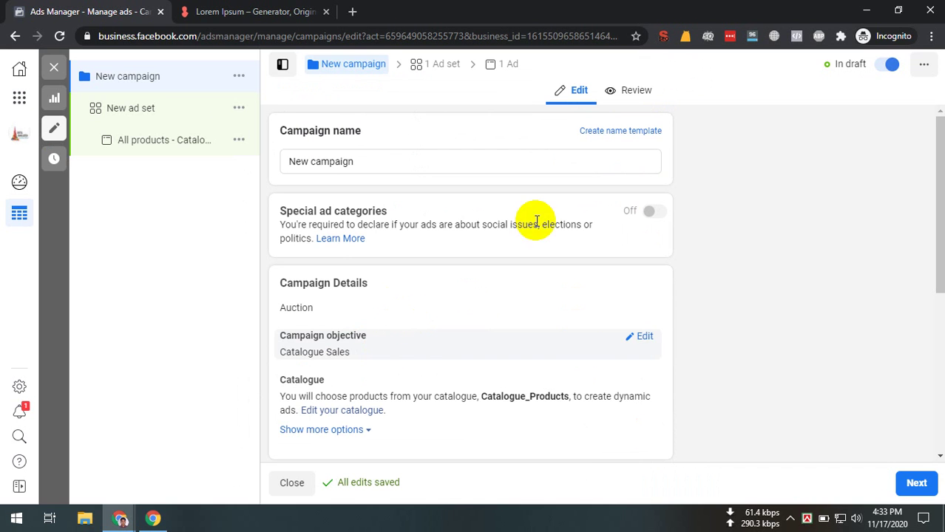
Dismiss the notice about changed A/B test creation in the campaign settings.
{"action": "scroll", "coordinate": [427, 310], "scroll_direction": "down", "scroll_amount": 4}
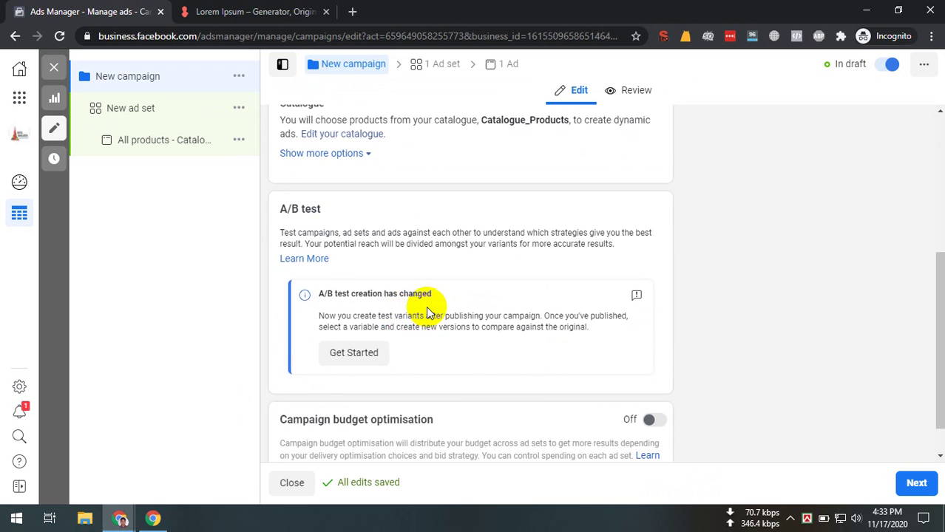
{"action": "left_click", "coordinate": [366, 353]}
{"action": "left_click", "coordinate": [629, 299]}
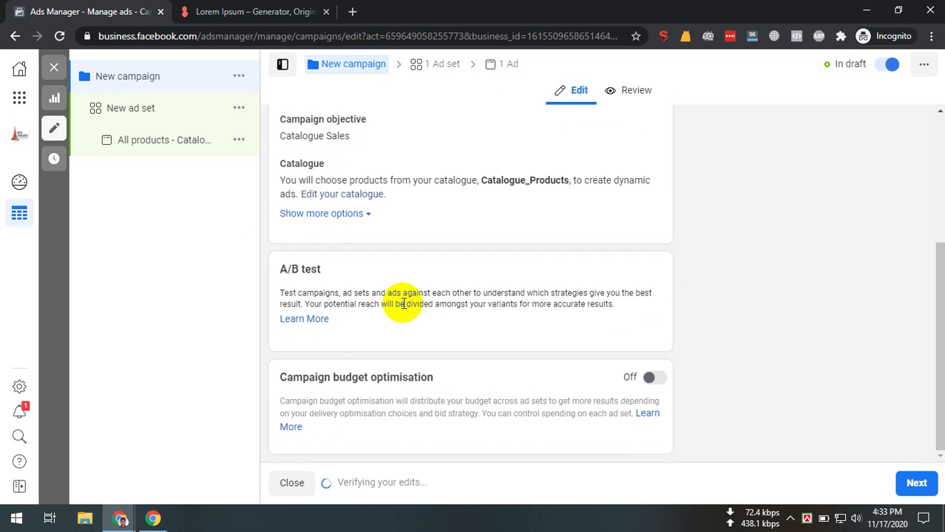
Open the new ad set and set its retargeting audience to "Added to cart but not purchased".
{"action": "left_click", "coordinate": [141, 112]}
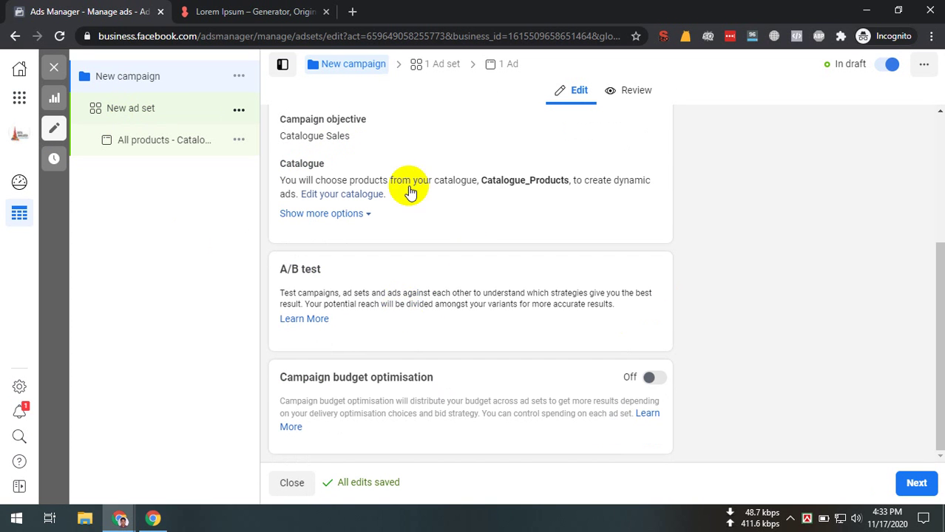
{"action": "scroll", "coordinate": [414, 279], "scroll_direction": "down", "scroll_amount": 2}
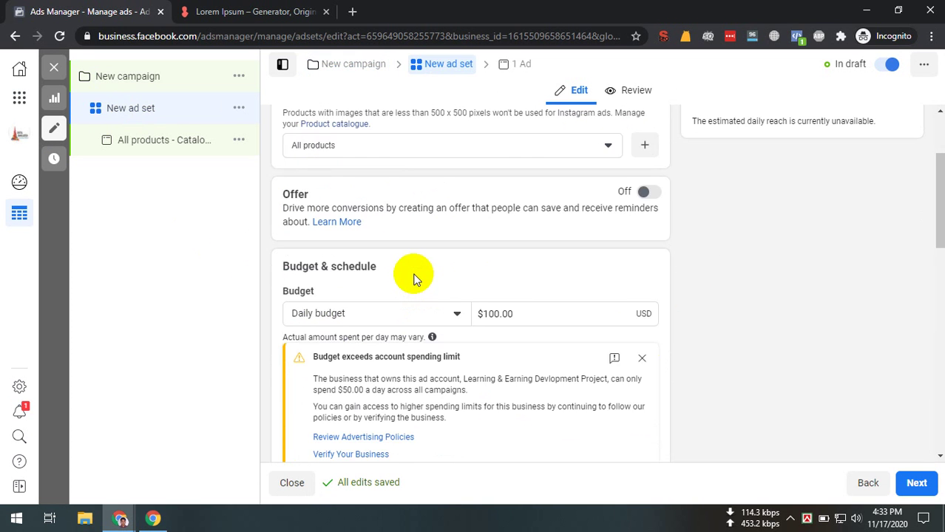
{"action": "scroll", "coordinate": [416, 280], "scroll_direction": "down", "scroll_amount": 10}
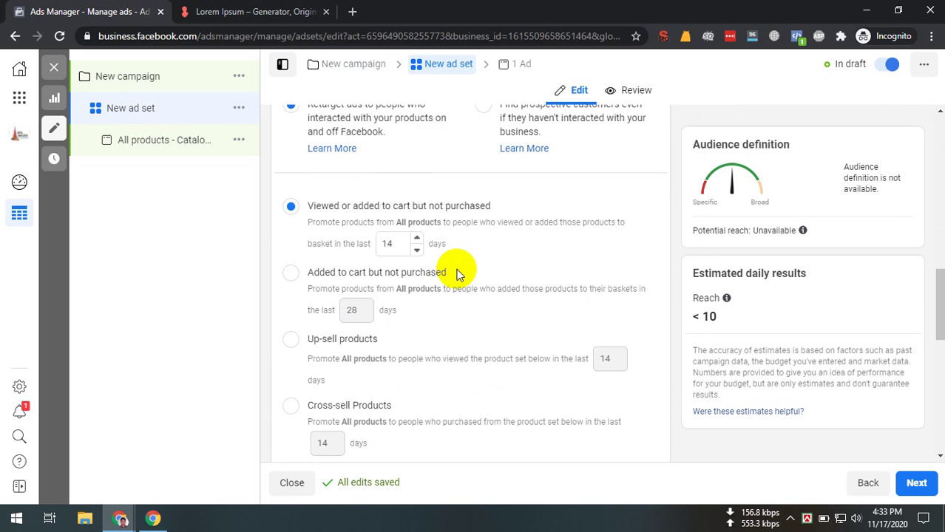
{"action": "scroll", "coordinate": [456, 273], "scroll_direction": "up", "scroll_amount": 1}
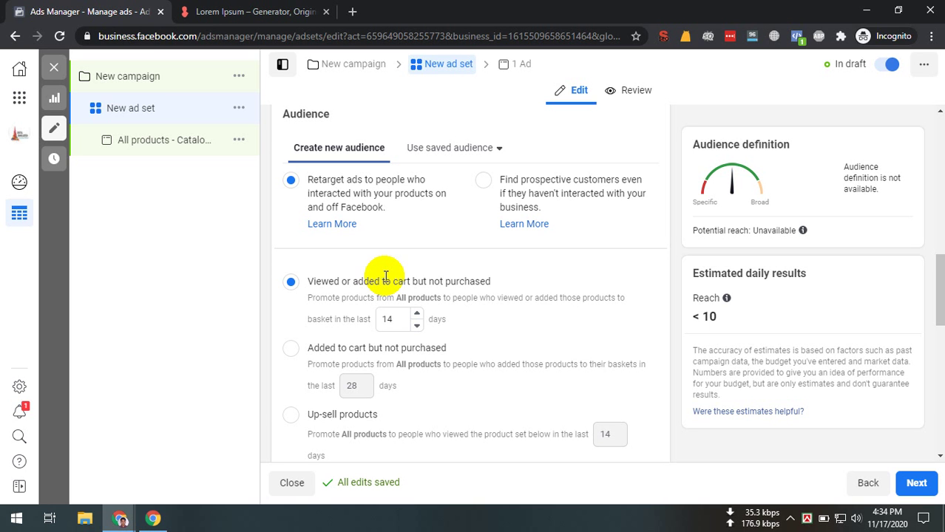
{"action": "left_click", "coordinate": [458, 349]}
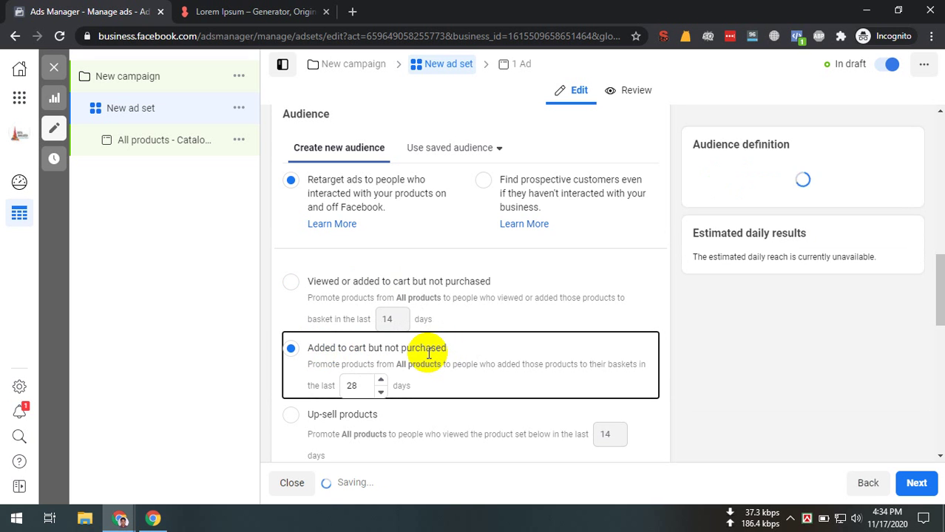
Switch the retargeting audience to Up-sell products and highlight parts of its description.
{"action": "scroll", "coordinate": [429, 353], "scroll_direction": "down", "scroll_amount": 2}
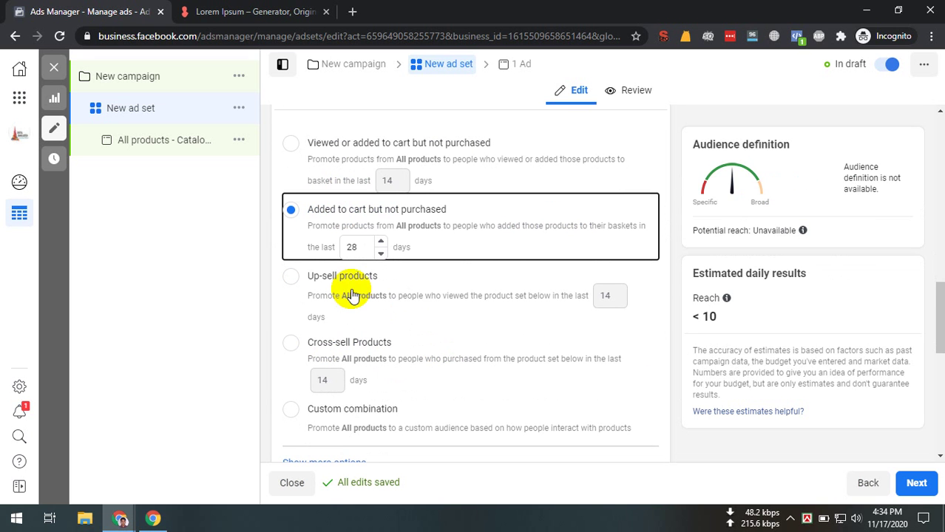
{"action": "left_click", "coordinate": [560, 309]}
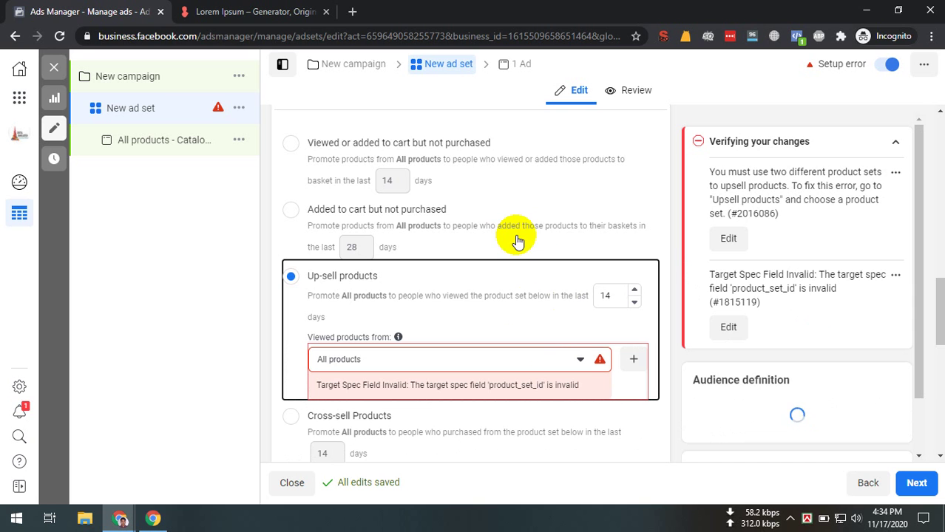
{"action": "left_click_drag", "start_coordinate": [388, 296], "coordinate": [517, 299]}
{"action": "double_click", "coordinate": [539, 296]}
{"action": "left_click", "coordinate": [428, 296]}
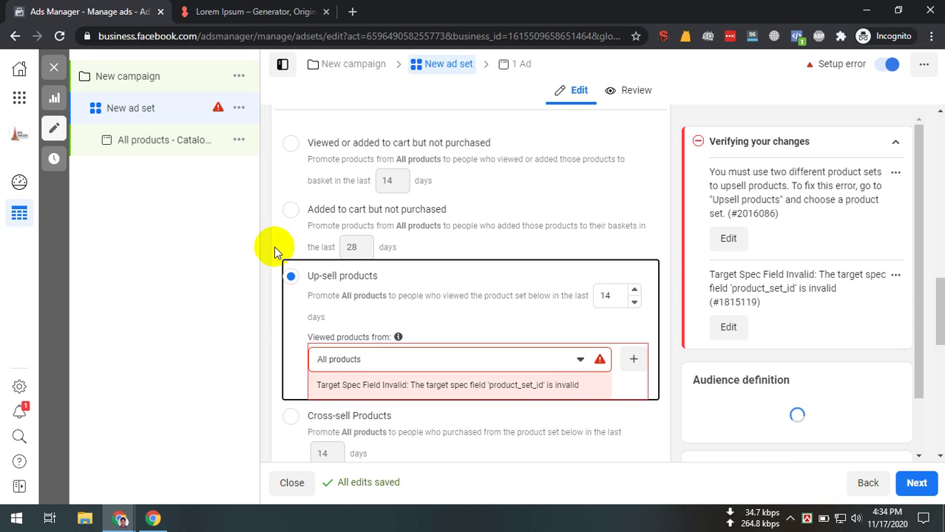
Switch the retargeting audience to Cross-sell Products and highlight the description of who is targeted.
{"action": "scroll", "coordinate": [316, 312], "scroll_direction": "down", "scroll_amount": 1}
{"action": "left_click", "coordinate": [448, 358]}
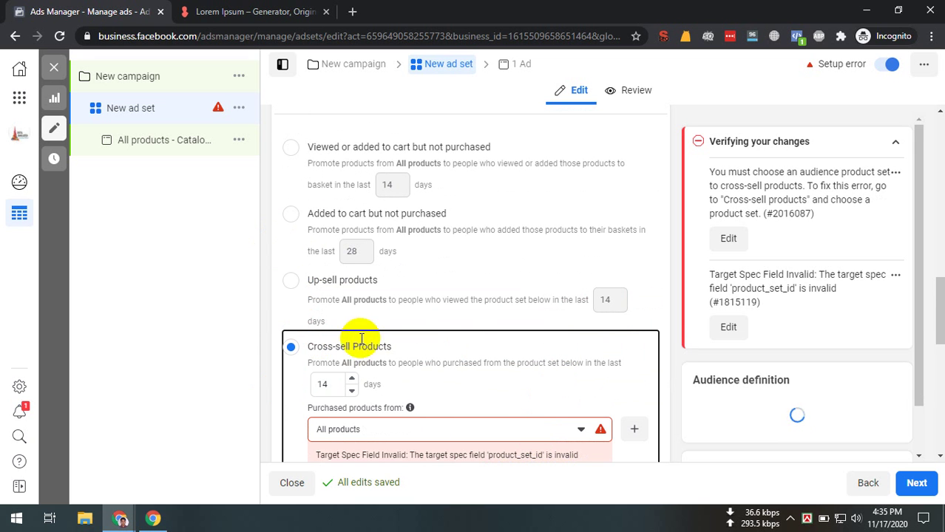
{"action": "left_click_drag", "start_coordinate": [352, 366], "coordinate": [486, 363]}
{"action": "double_click", "coordinate": [526, 363]}
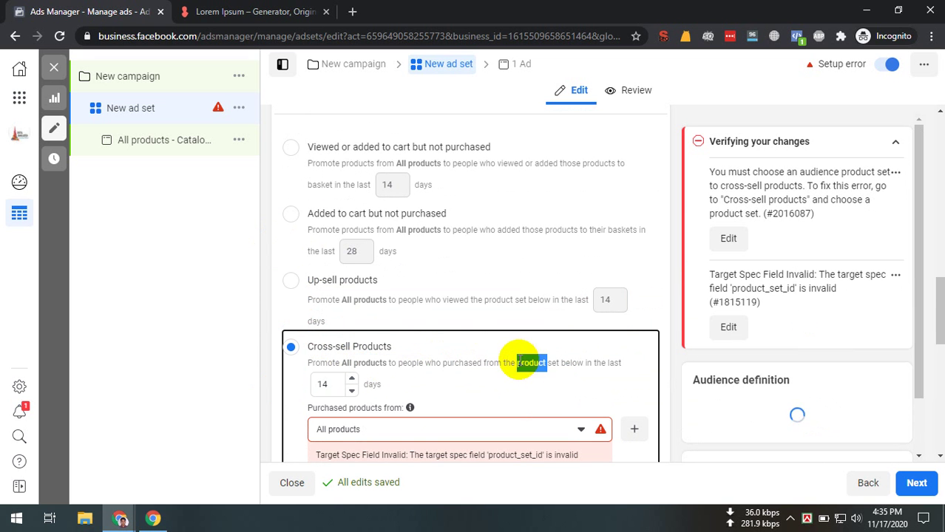
{"action": "triple_click", "coordinate": [470, 362]}
{"action": "left_click", "coordinate": [522, 362]}
Look over the ad set's retargeting options, from viewed or added to cart through custom combination.
{"action": "scroll", "coordinate": [532, 347], "scroll_direction": "down", "scroll_amount": 3}
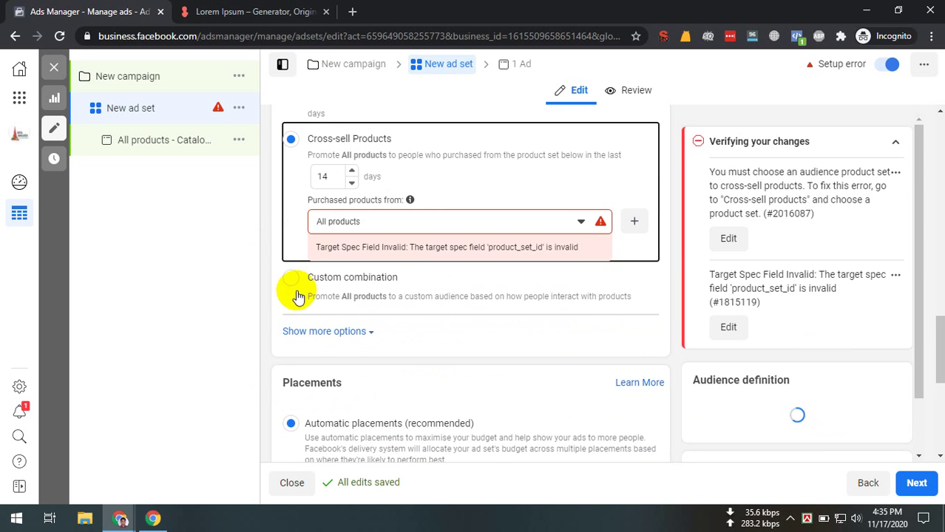
{"action": "scroll", "coordinate": [292, 294], "scroll_direction": "up", "scroll_amount": 2}
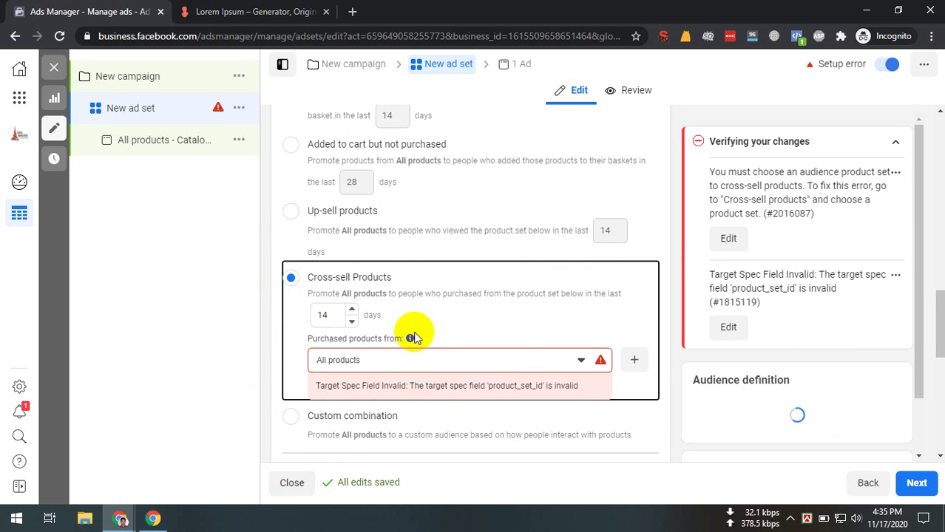
{"action": "scroll", "coordinate": [411, 325], "scroll_direction": "up", "scroll_amount": 4}
{"action": "scroll", "coordinate": [374, 359], "scroll_direction": "down", "scroll_amount": 2}
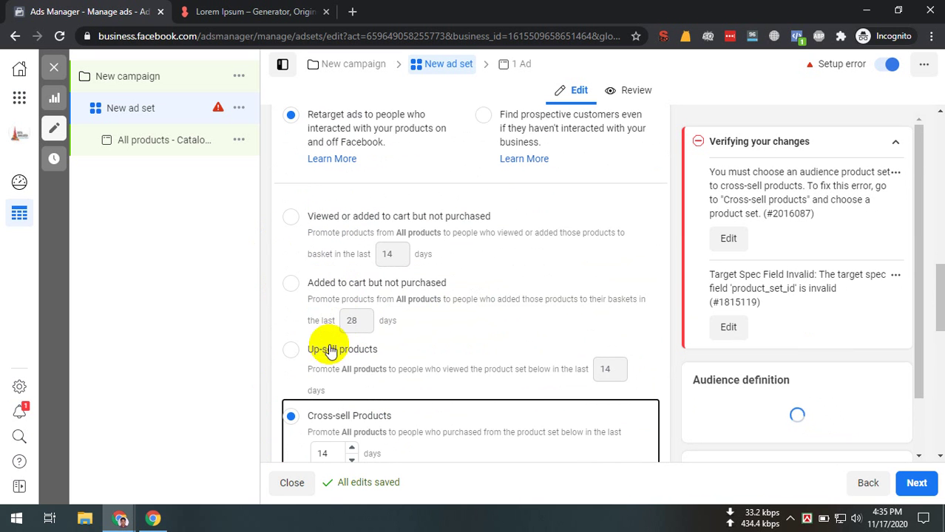
{"action": "scroll", "coordinate": [337, 367], "scroll_direction": "down", "scroll_amount": 2}
{"action": "scroll", "coordinate": [354, 307], "scroll_direction": "up", "scroll_amount": 3}
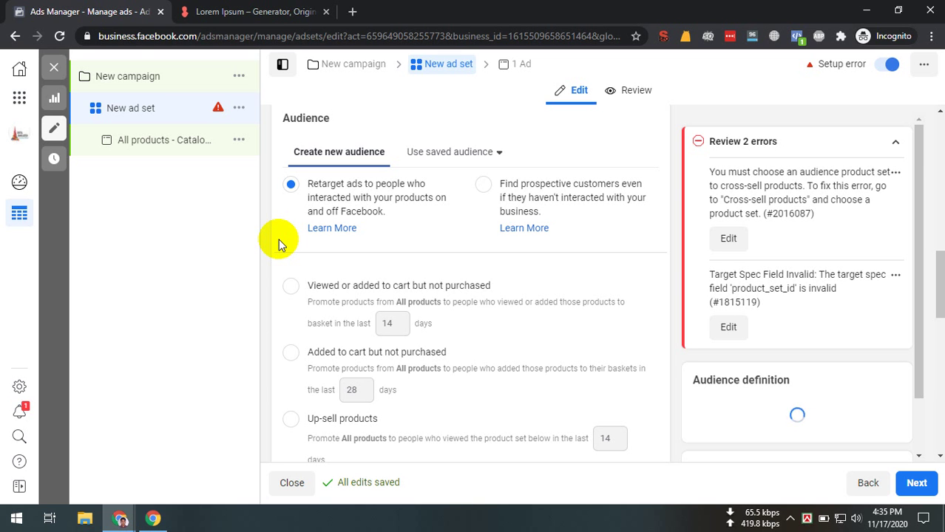
Change the campaign objective to Store Traffic, accept the settings change and open the ad set.
{"action": "left_click", "coordinate": [130, 77]}
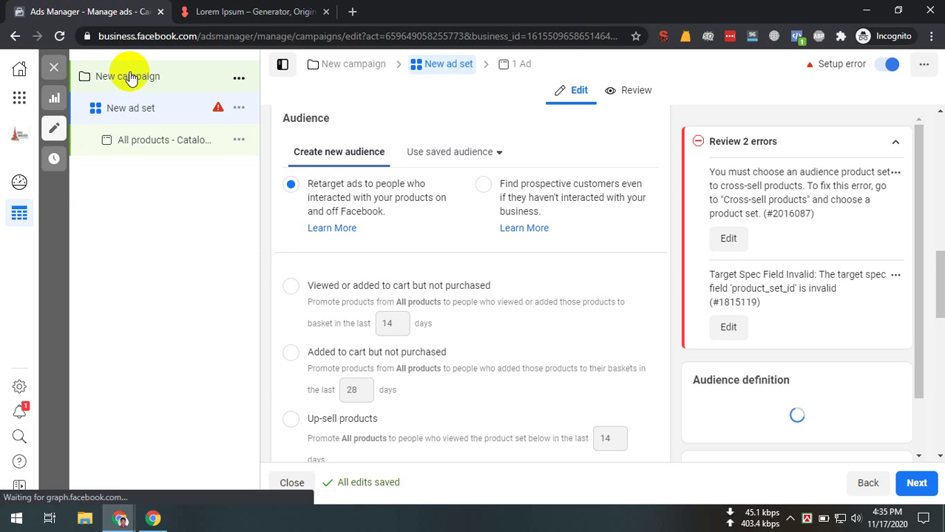
{"action": "mouse_move", "coordinate": [485, 319]}
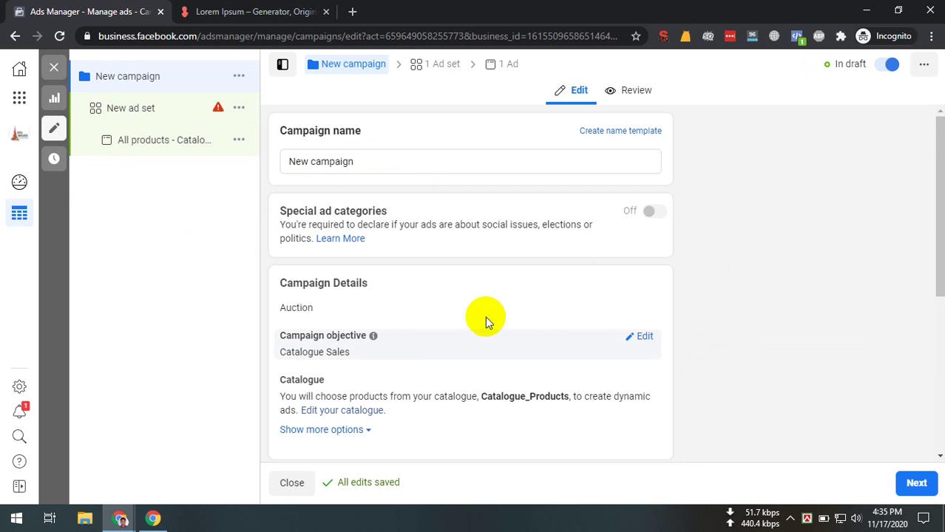
{"action": "left_click", "coordinate": [632, 343]}
{"action": "left_click", "coordinate": [554, 417]}
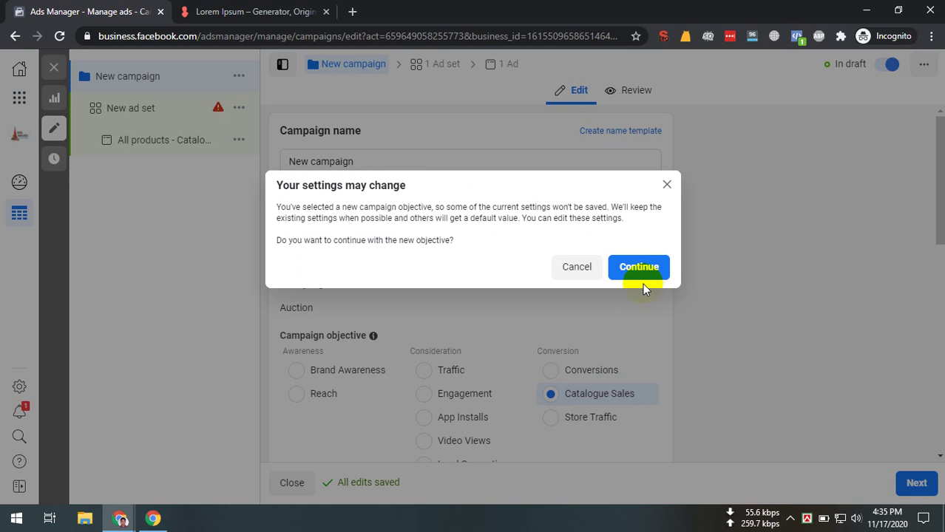
{"action": "left_click", "coordinate": [642, 283]}
{"action": "left_click", "coordinate": [163, 127]}
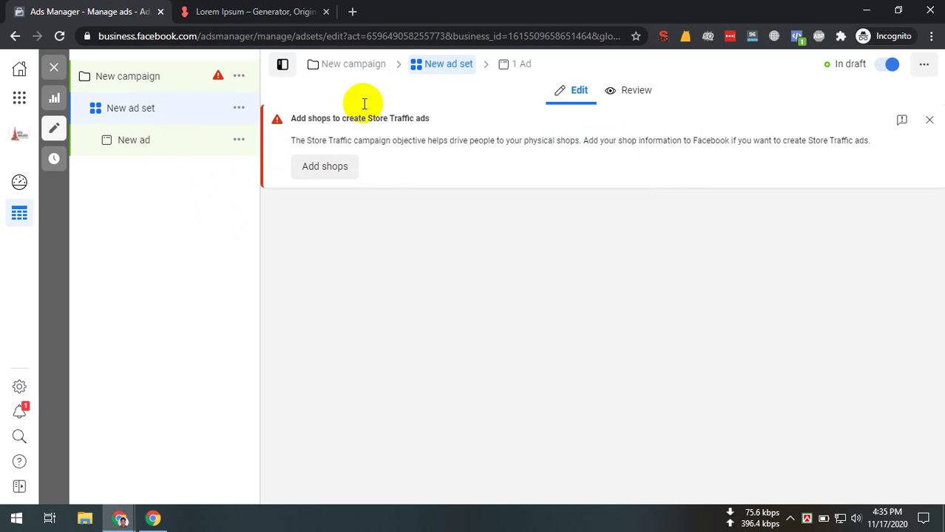
Return to the campaign settings, read the Store Traffic explanation and change the objective to Conversions.
{"action": "left_click", "coordinate": [152, 78]}
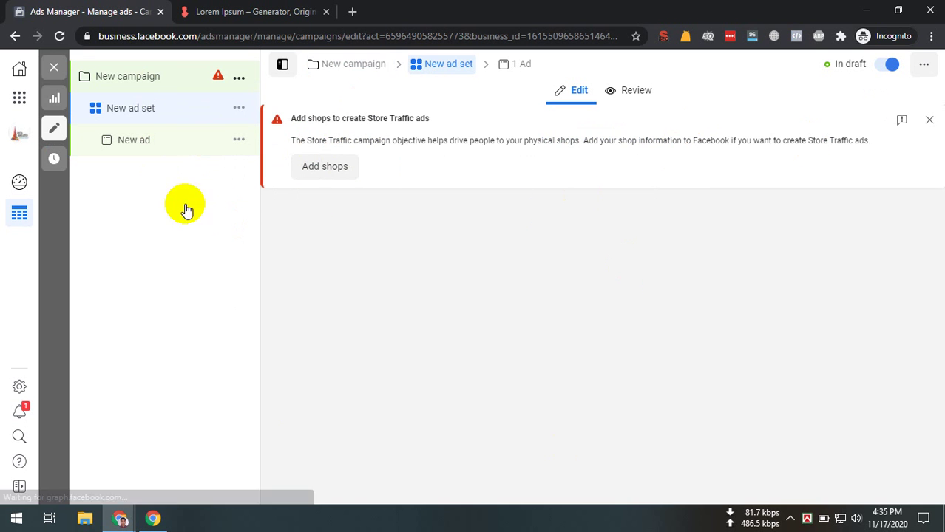
{"action": "scroll", "coordinate": [687, 300], "scroll_direction": "down", "scroll_amount": 2}
{"action": "mouse_move", "coordinate": [654, 299]}
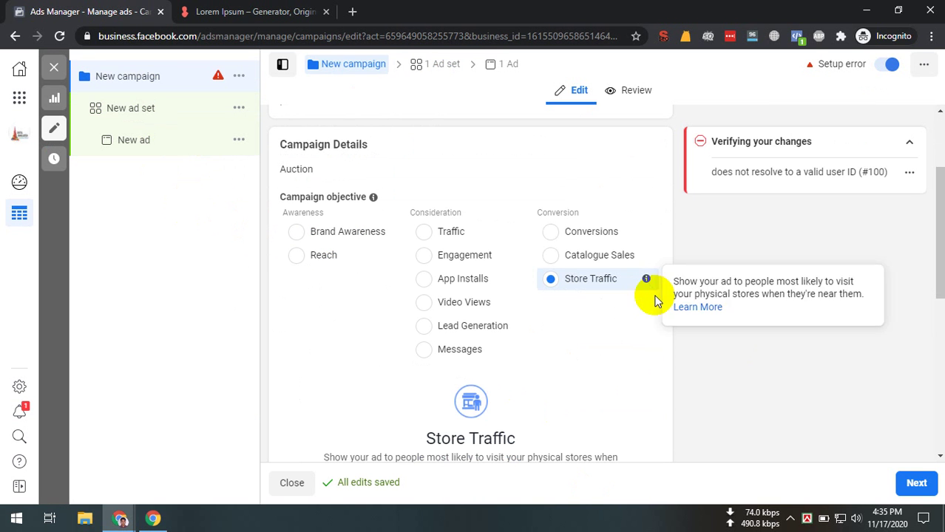
{"action": "left_click", "coordinate": [593, 232]}
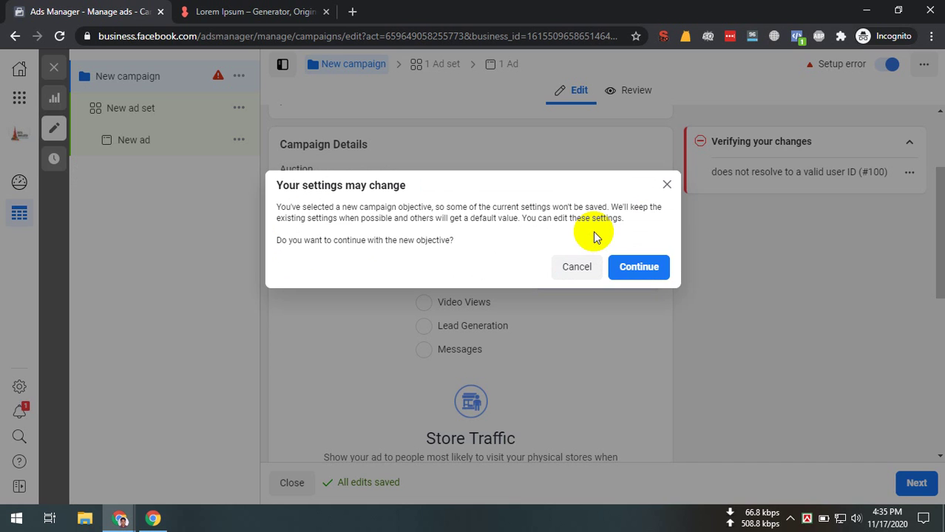
{"action": "left_click", "coordinate": [648, 267]}
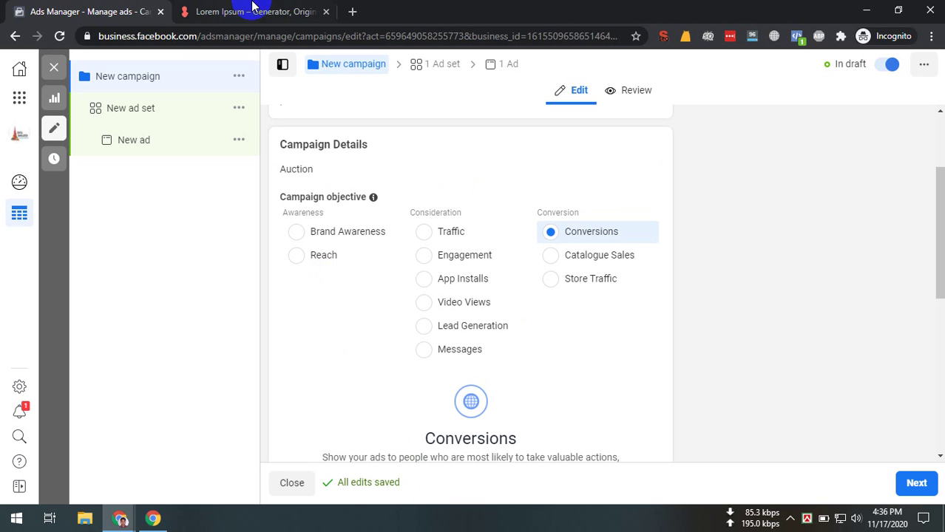
Close the Lorem Ipsum generator page, keeping Ads Manager open.
{"action": "left_click", "coordinate": [318, 12]}
{"action": "key", "text": "ctrl+shift+Tab"}
{"action": "left_click", "coordinate": [328, 12]}
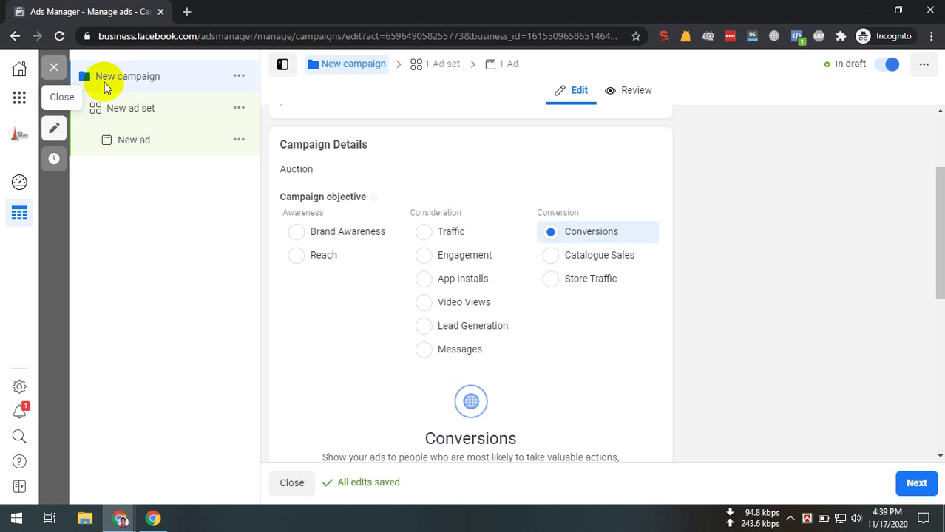
Close the campaign editor and delete the draft campaign from the CWBD account.
{"action": "left_click", "coordinate": [54, 67]}
{"action": "left_click", "coordinate": [497, 298]}
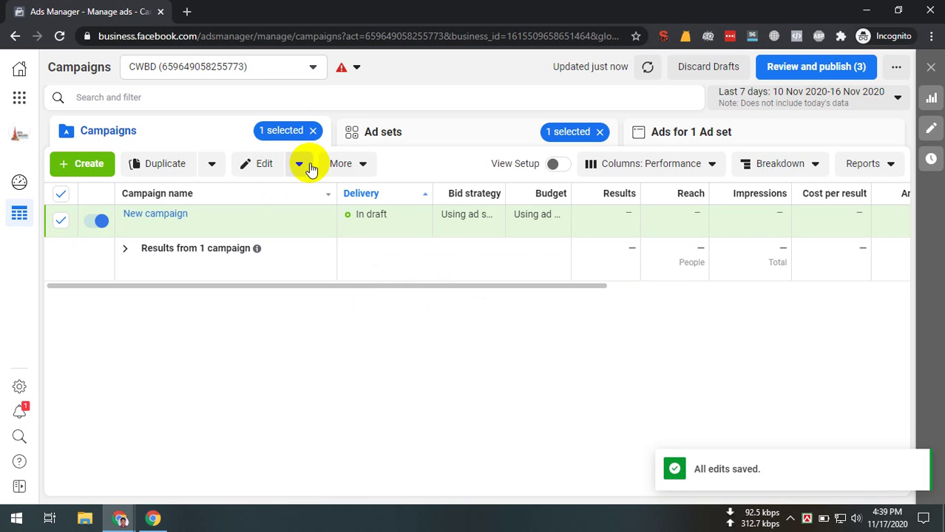
{"action": "left_click", "coordinate": [336, 161]}
{"action": "left_click", "coordinate": [400, 223]}
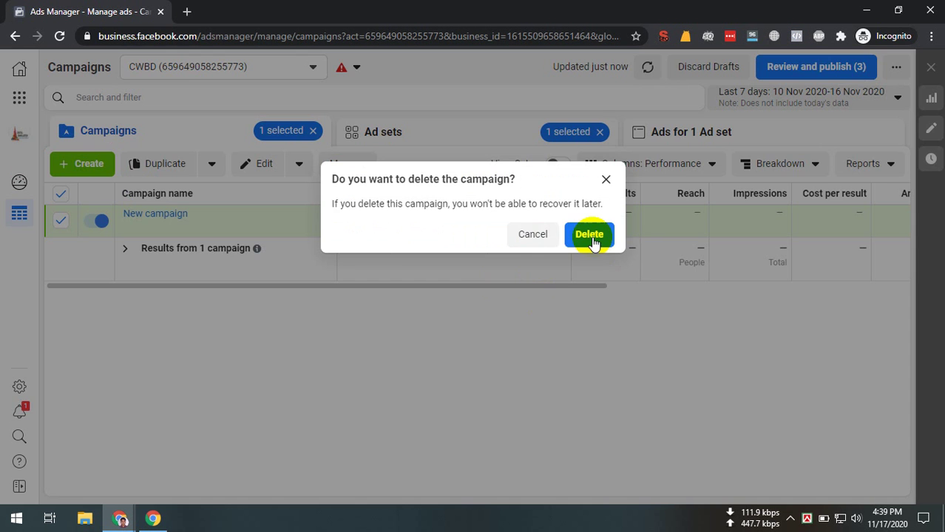
{"action": "left_click", "coordinate": [594, 243]}
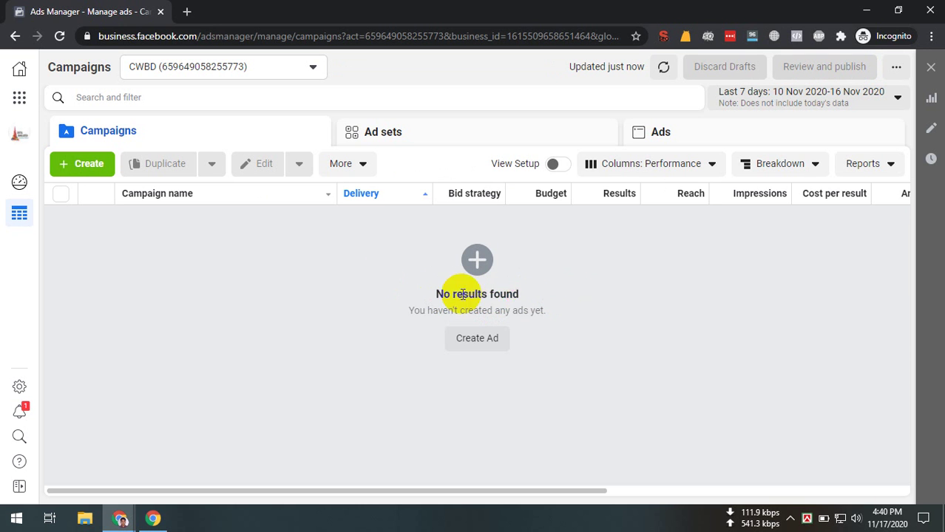
{"action": "triple_click", "coordinate": [463, 294]}
{"action": "double_click", "coordinate": [453, 295]}
{"action": "left_click", "coordinate": [444, 295]}
{"action": "left_click_drag", "start_coordinate": [418, 295], "coordinate": [527, 310]}
{"action": "triple_click", "coordinate": [518, 309]}
{"action": "left_click", "coordinate": [509, 297]}
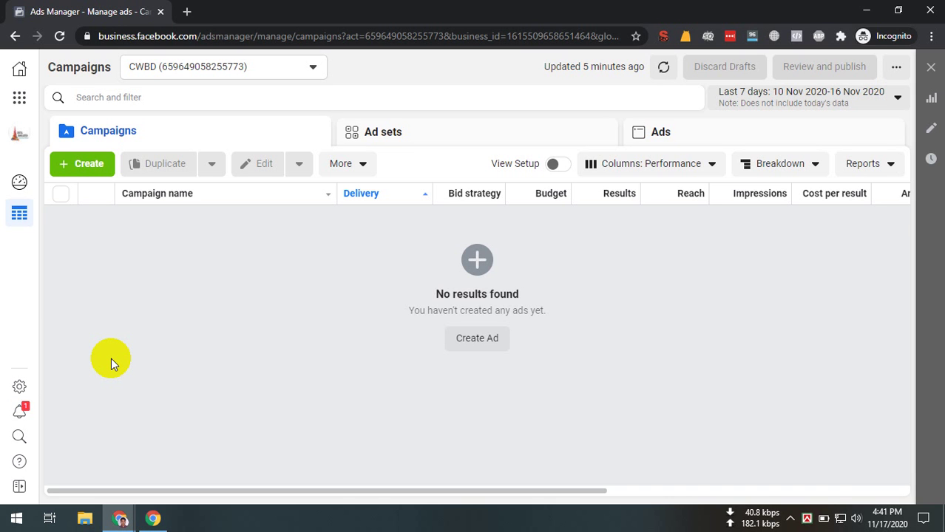
Show the campaign objectives offered for a new campaign, cancel its creation and switch to the Google Meet call.
{"action": "left_click", "coordinate": [88, 165]}
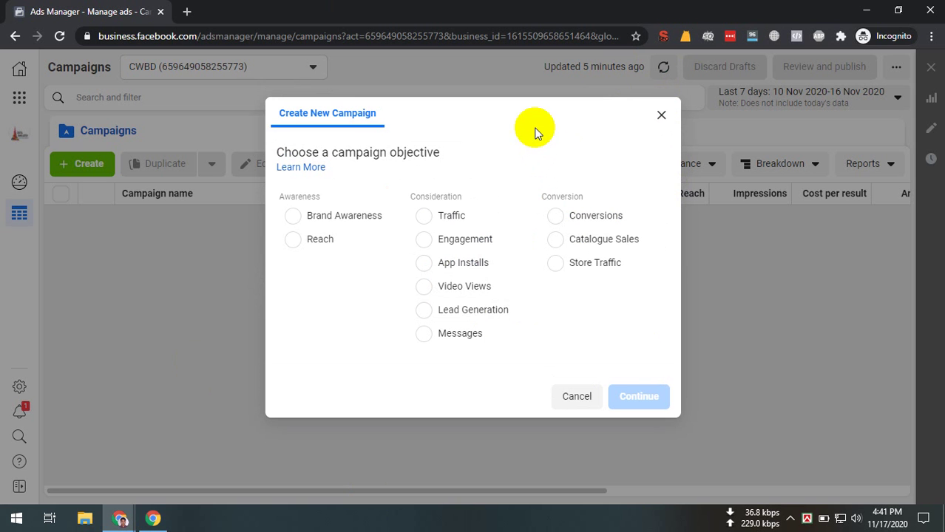
{"action": "left_click", "coordinate": [562, 397]}
{"action": "left_click", "coordinate": [119, 519]}
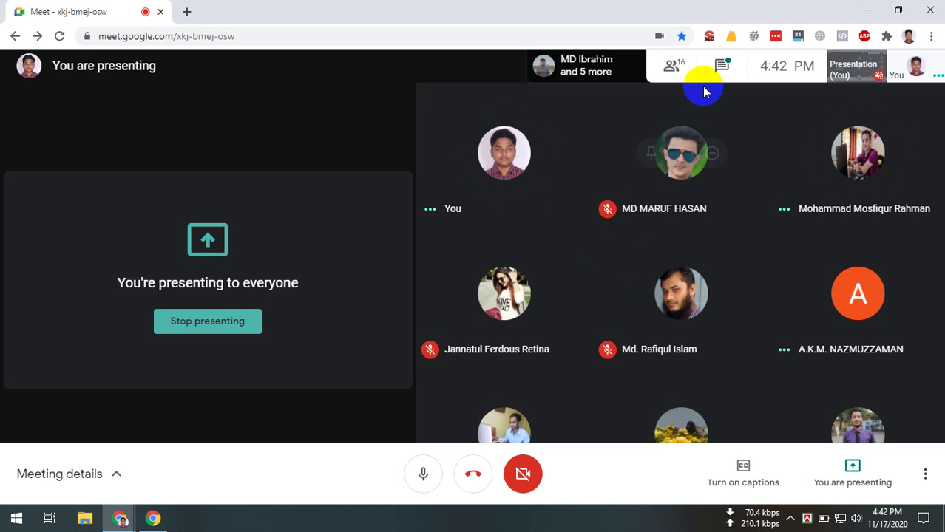
Open the meeting chat, highlight the latest participant message to read it and close the chat.
{"action": "left_click", "coordinate": [722, 66]}
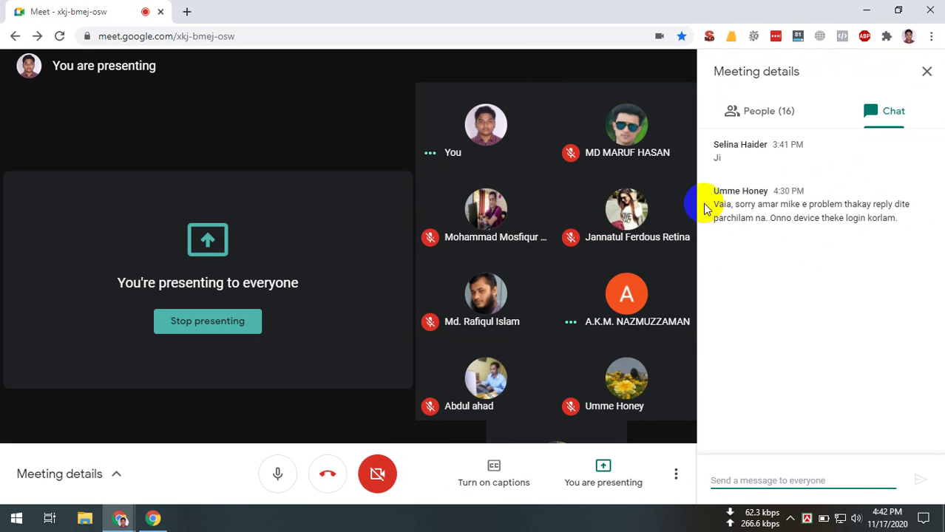
{"action": "left_click_drag", "start_coordinate": [706, 209], "coordinate": [907, 215]}
{"action": "left_click", "coordinate": [844, 217]}
{"action": "triple_click", "coordinate": [844, 217]}
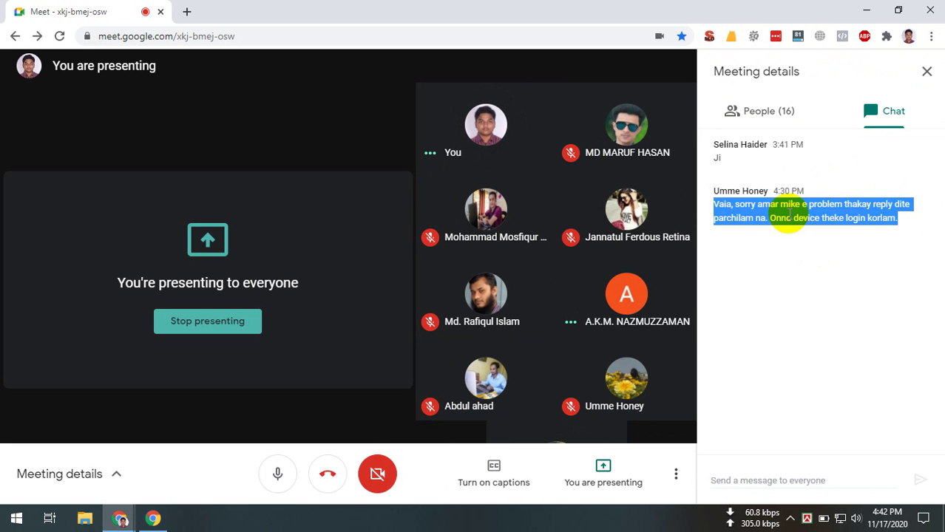
{"action": "left_click", "coordinate": [926, 71]}
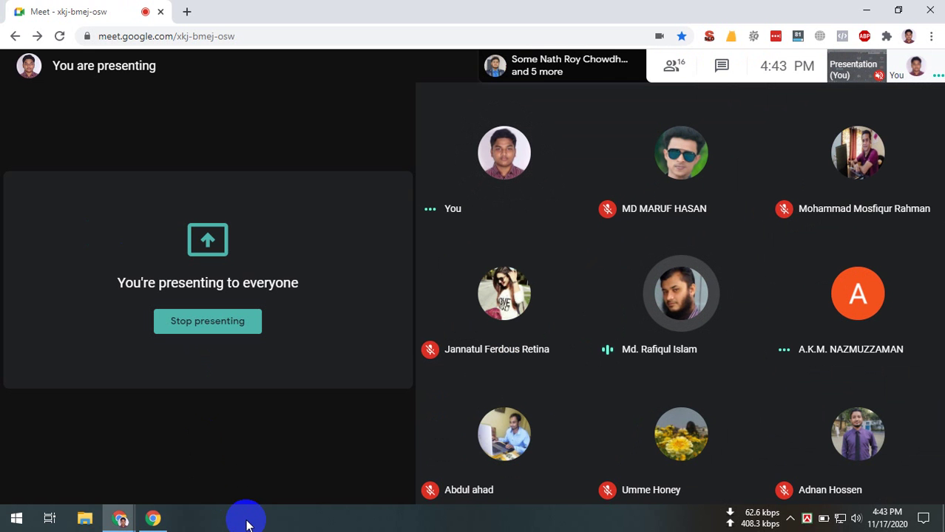
Open the DM-33 spreadsheet from the LEDP bookmarks in a new tab, check the Meet call briefly and return to the sheet.
{"action": "key", "text": "ctrl+t"}
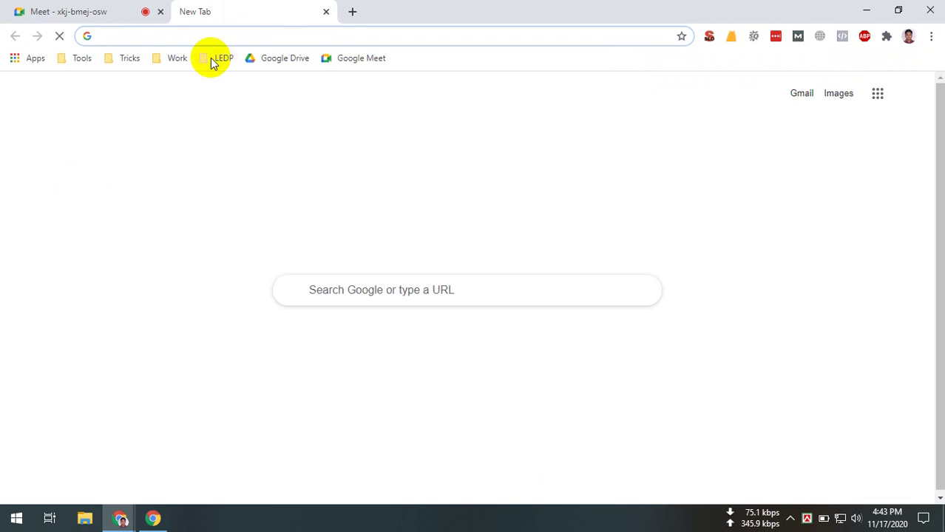
{"action": "left_click", "coordinate": [221, 58]}
{"action": "mouse_move", "coordinate": [231, 111]}
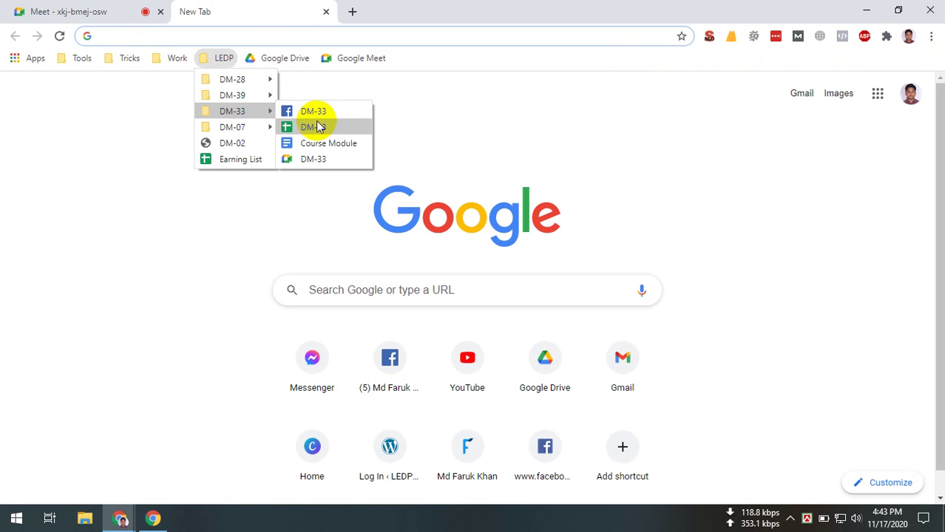
{"action": "left_click", "coordinate": [318, 127]}
{"action": "left_click", "coordinate": [168, 8]}
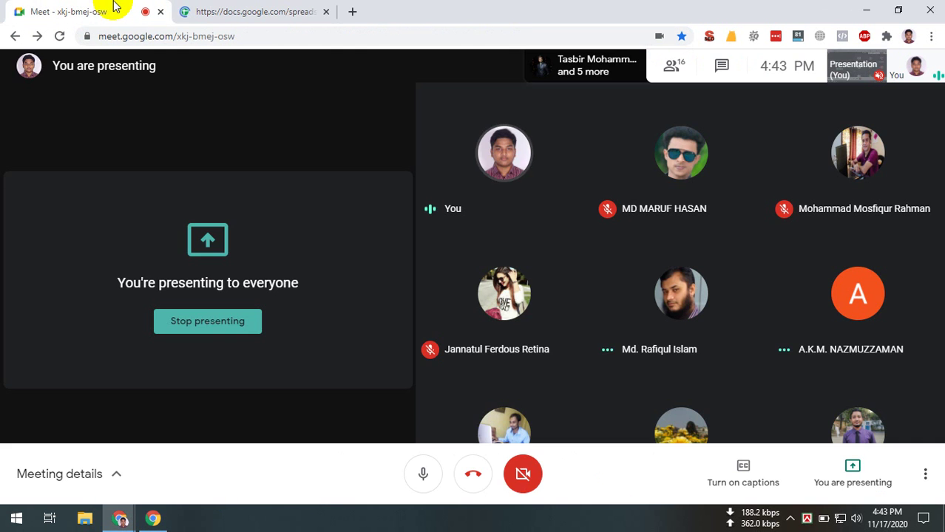
{"action": "left_click", "coordinate": [233, 7]}
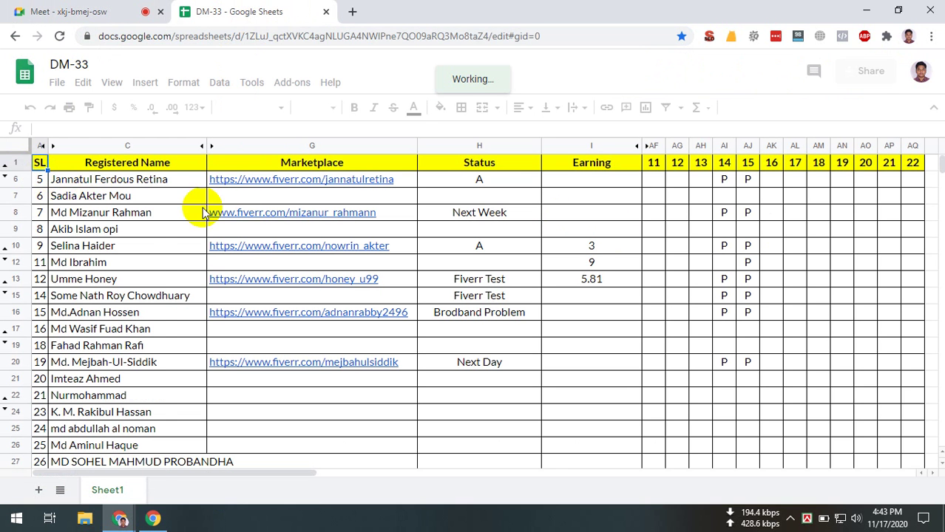
{"action": "left_click", "coordinate": [15, 200]}
{"action": "right_click", "coordinate": [14, 201]}
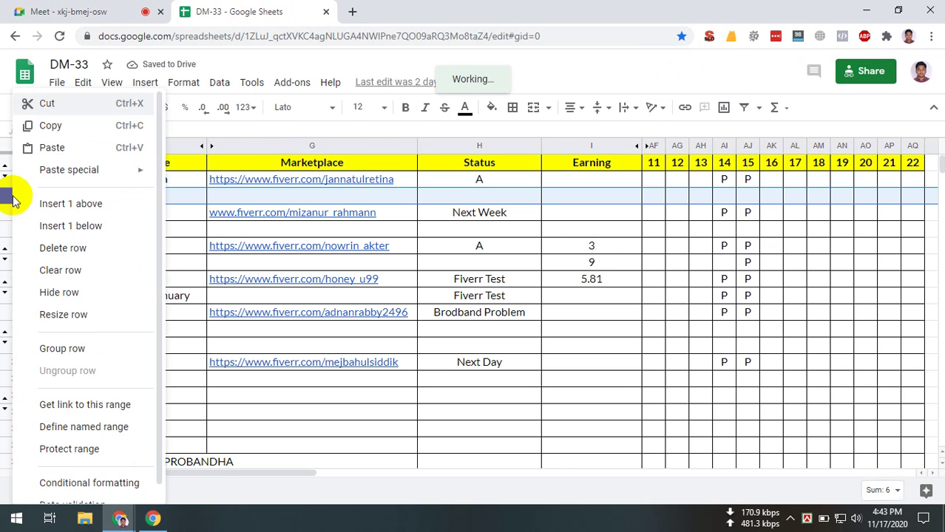
{"action": "left_click", "coordinate": [323, 333]}
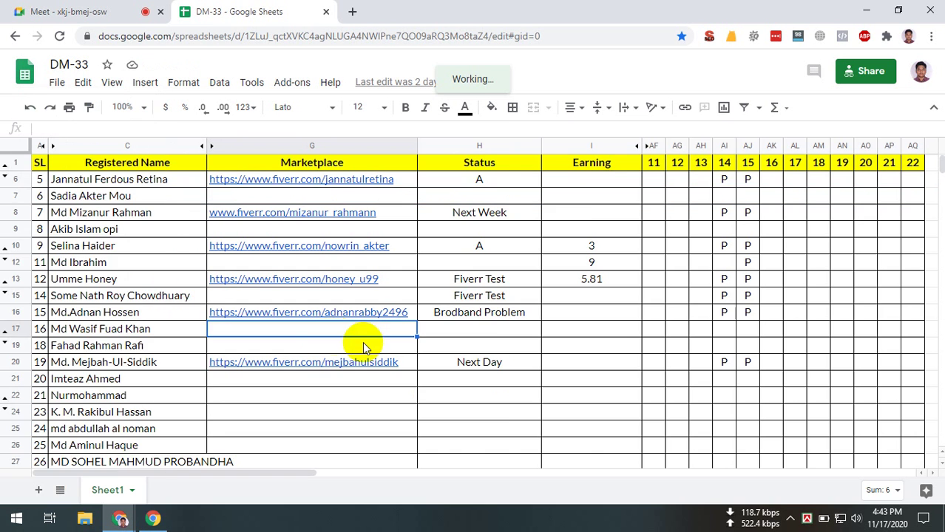
Review the registered names, marketplace links, statuses and earnings through the whole student list and return to its beginning.
{"action": "scroll", "coordinate": [363, 342], "scroll_direction": "down", "scroll_amount": 2}
{"action": "scroll", "coordinate": [362, 348], "scroll_direction": "down", "scroll_amount": 1}
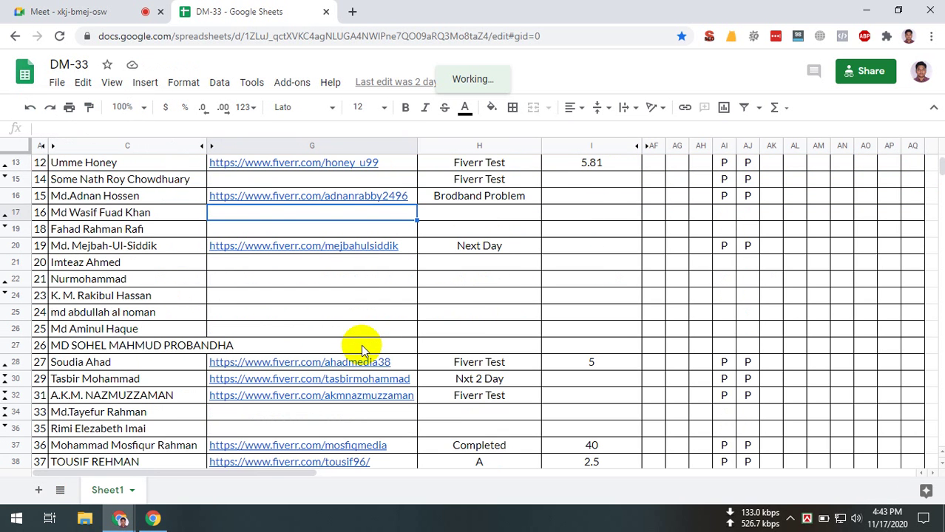
{"action": "scroll", "coordinate": [355, 370], "scroll_direction": "down", "scroll_amount": 2}
{"action": "scroll", "coordinate": [351, 383], "scroll_direction": "down", "scroll_amount": 1}
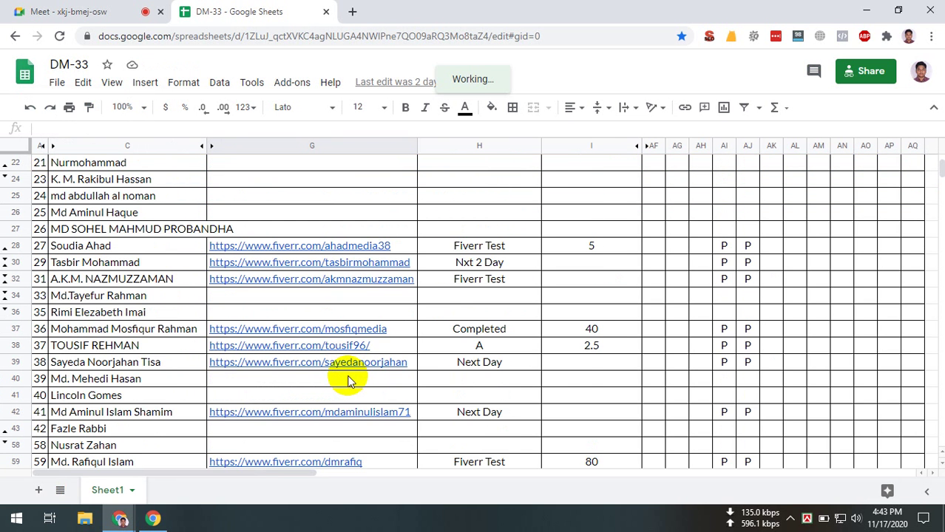
{"action": "scroll", "coordinate": [351, 380], "scroll_direction": "down", "scroll_amount": 2}
{"action": "scroll", "coordinate": [348, 379], "scroll_direction": "down", "scroll_amount": 2}
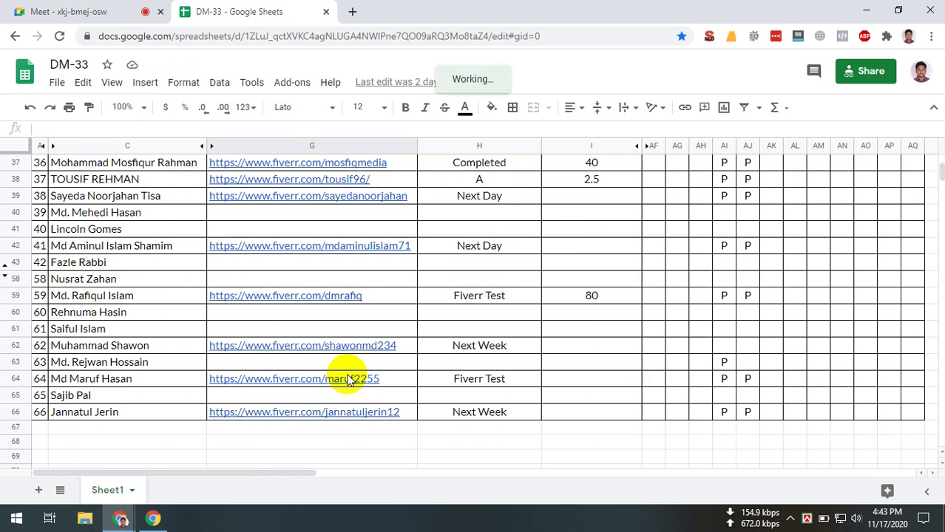
{"action": "scroll", "coordinate": [685, 390], "scroll_direction": "up", "scroll_amount": 10}
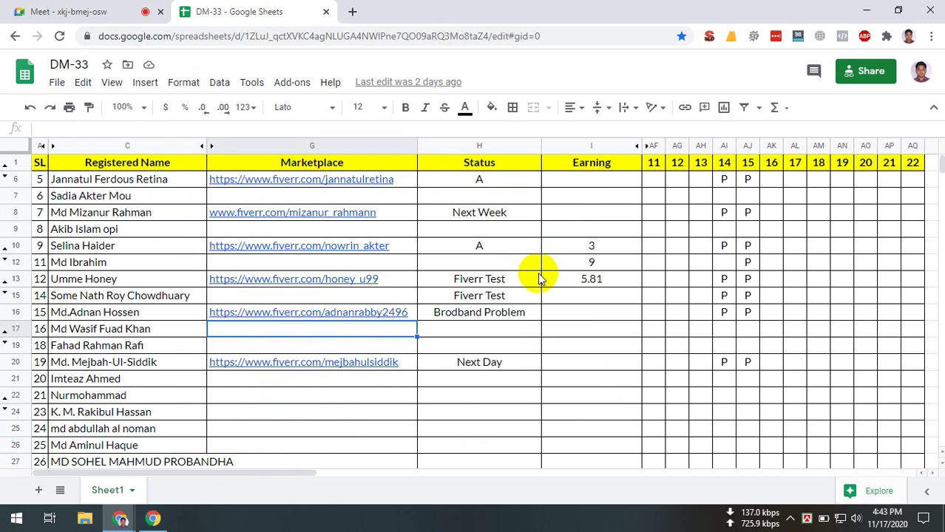
Fill the Fiverr Test status cells in rows 13 and 15 with yellow.
{"action": "left_click", "coordinate": [494, 279]}
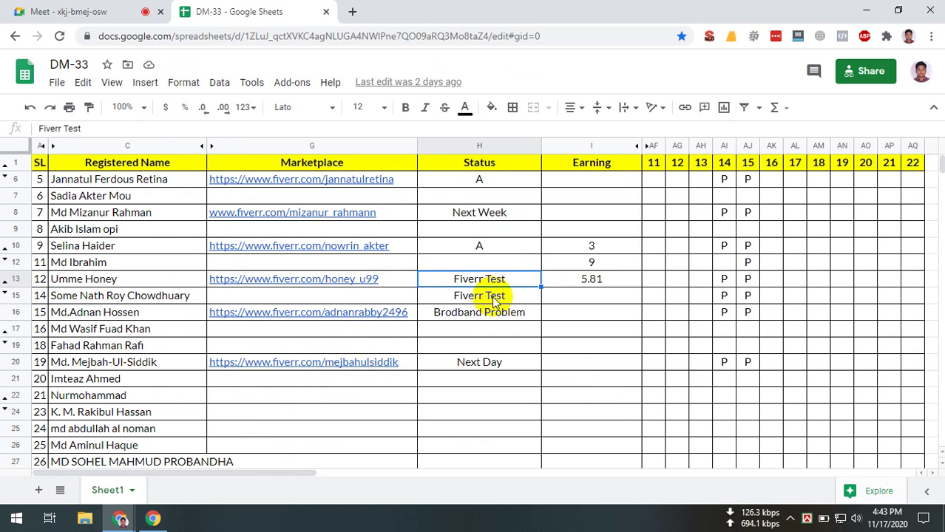
{"action": "left_click", "coordinate": [494, 299], "text": "shift"}
{"action": "left_click", "coordinate": [491, 107]}
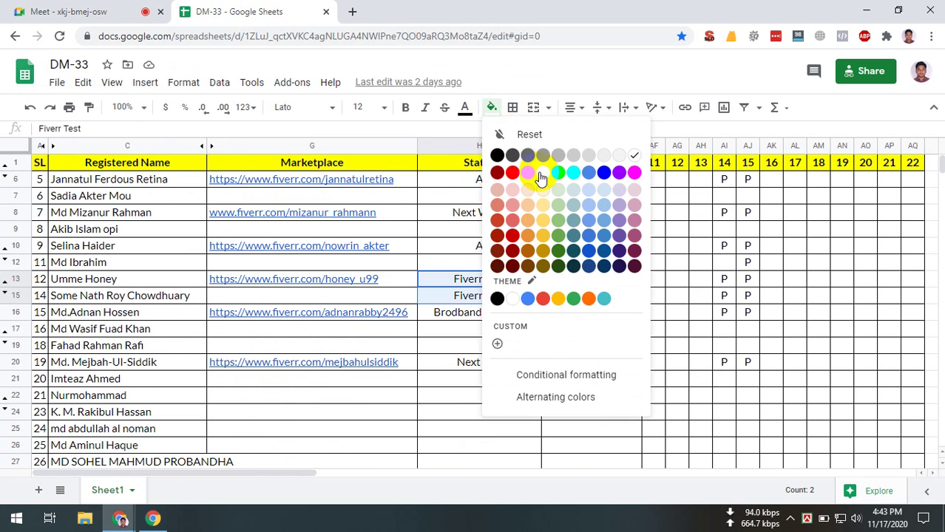
{"action": "left_click", "coordinate": [498, 300]}
Fill the Fiverr Test status cells in rows 13 and 15 with the custom colour #006666.
{"action": "left_click", "coordinate": [503, 285]}
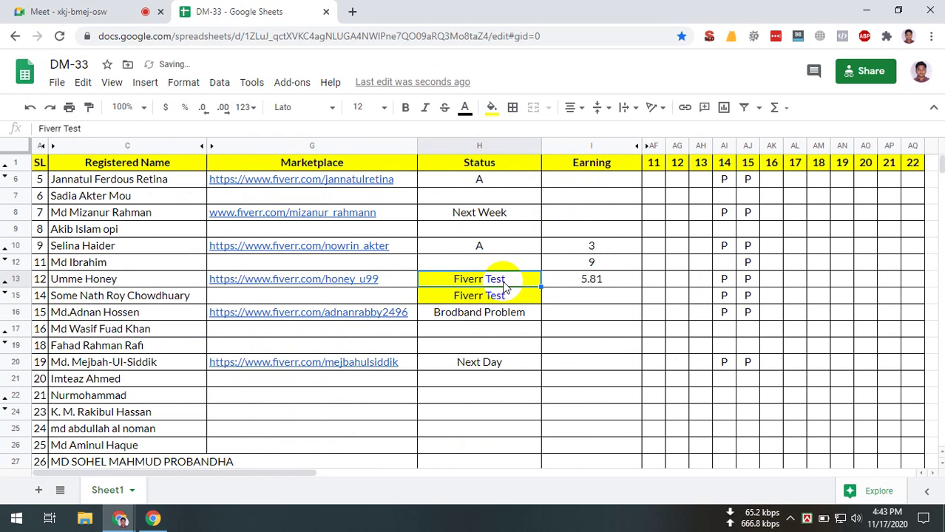
{"action": "left_click", "coordinate": [506, 295], "text": "shift"}
{"action": "left_click", "coordinate": [491, 107]}
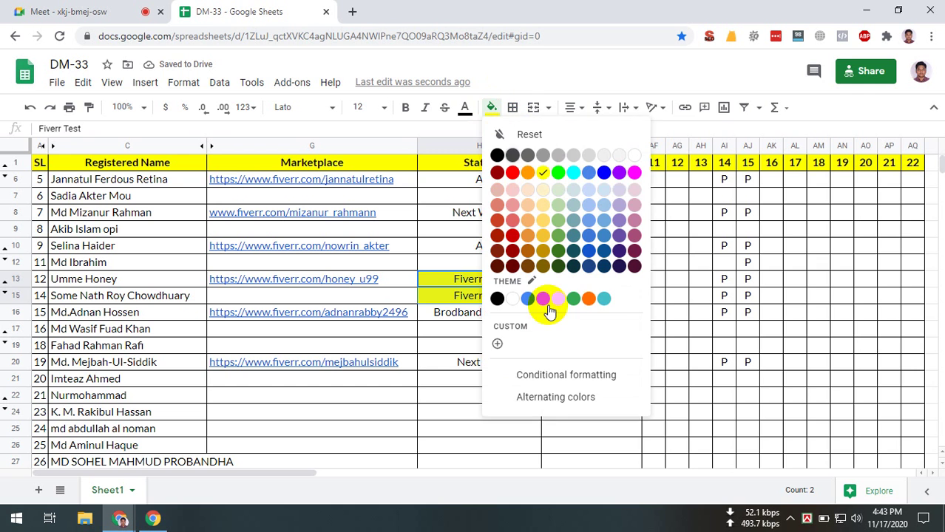
{"action": "left_click", "coordinate": [498, 344]}
{"action": "type", "text": "#0"}
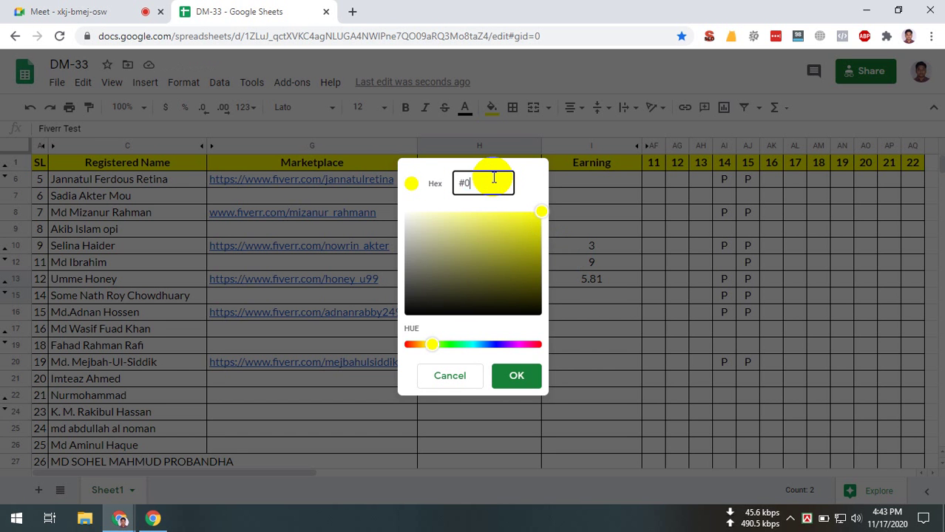
{"action": "type", "text": "06666"}
{"action": "key", "text": "Return"}
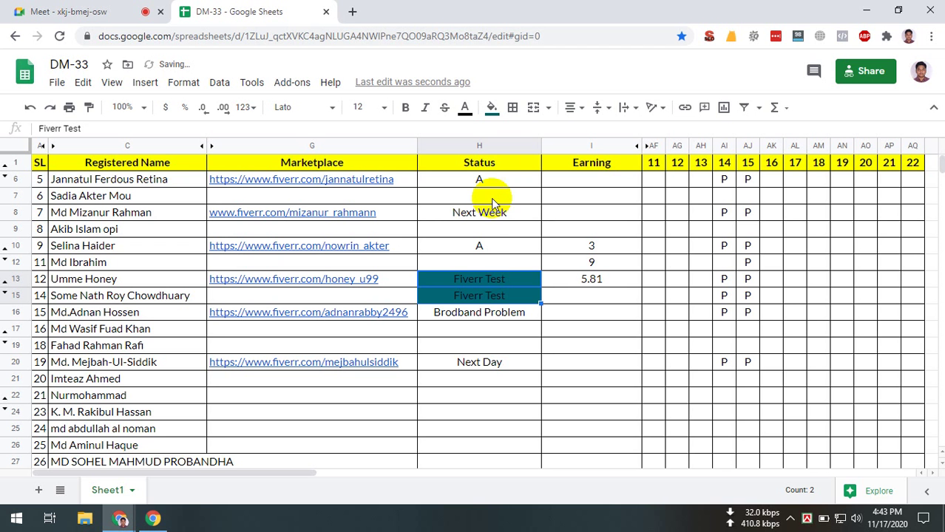
Change the fill of the Fiverr Test status cells in rows 13 and 15 to bright green.
{"action": "left_click", "coordinate": [491, 109]}
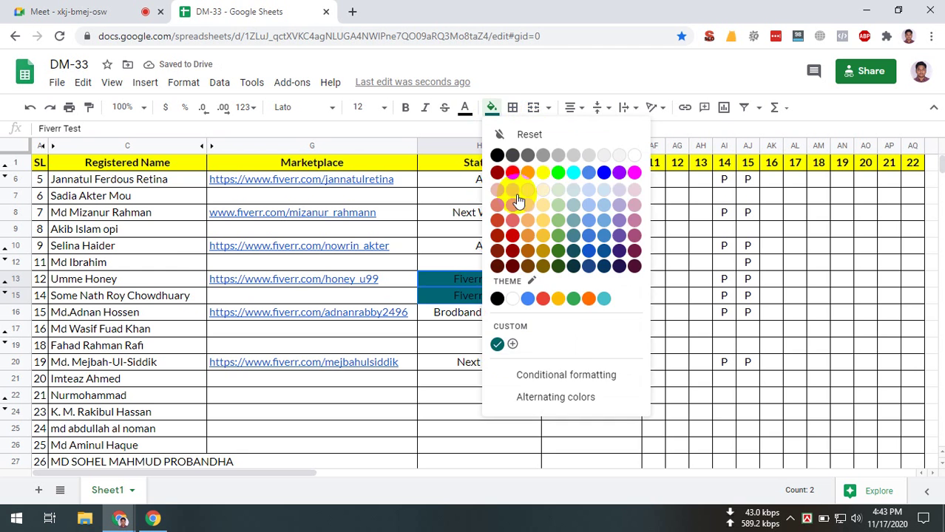
{"action": "left_click", "coordinate": [560, 174]}
{"action": "left_click", "coordinate": [479, 247]}
Fill the Fiverr Test status cells in rows 28 and 32 with bright green.
{"action": "scroll", "coordinate": [489, 288], "scroll_direction": "down", "scroll_amount": 2}
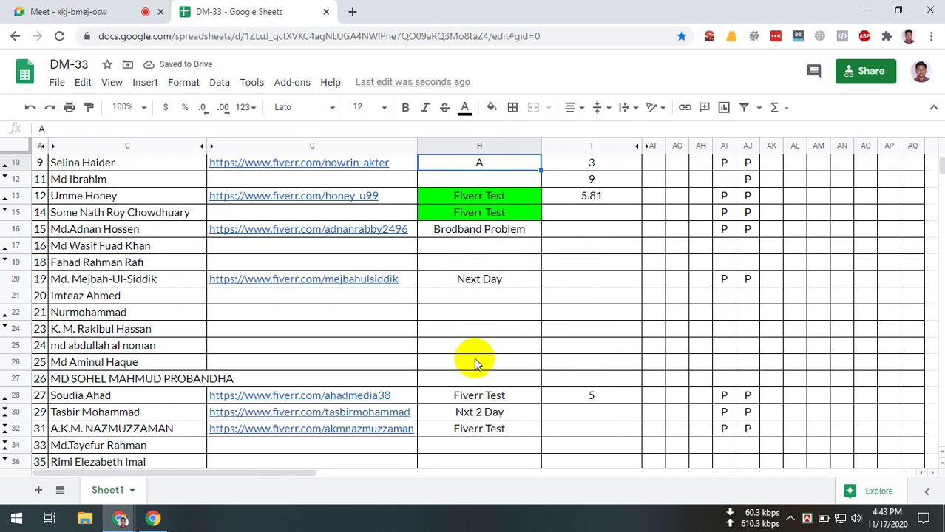
{"action": "left_click", "coordinate": [497, 394]}
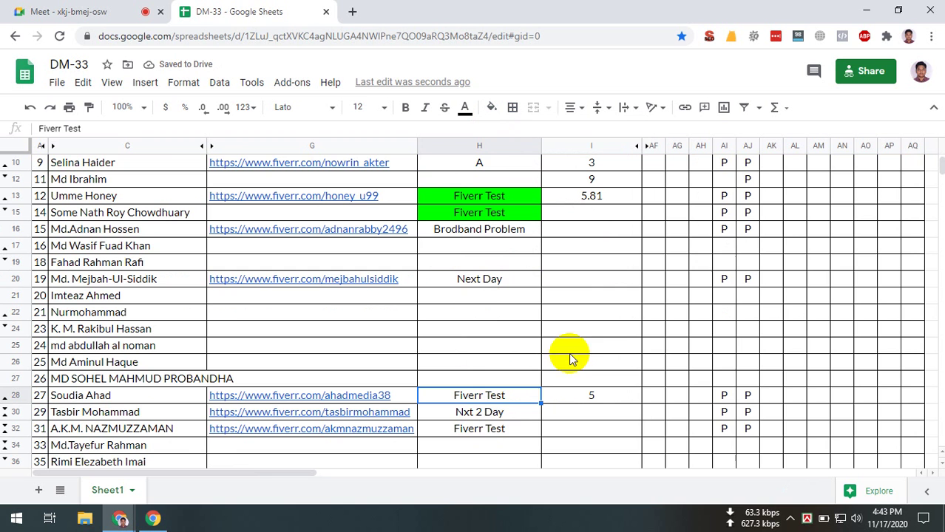
{"action": "left_click", "coordinate": [471, 432], "text": "ctrl"}
{"action": "left_click", "coordinate": [491, 108]}
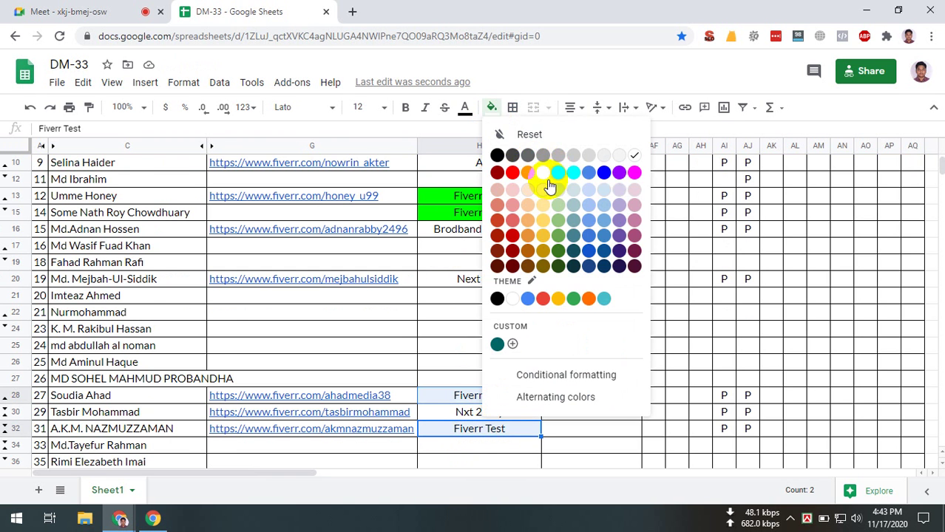
{"action": "left_click", "coordinate": [557, 175]}
{"action": "left_click", "coordinate": [475, 332]}
Correct the status in row 30 to read Next 2 Day.
{"action": "scroll", "coordinate": [474, 335], "scroll_direction": "down", "scroll_amount": 5}
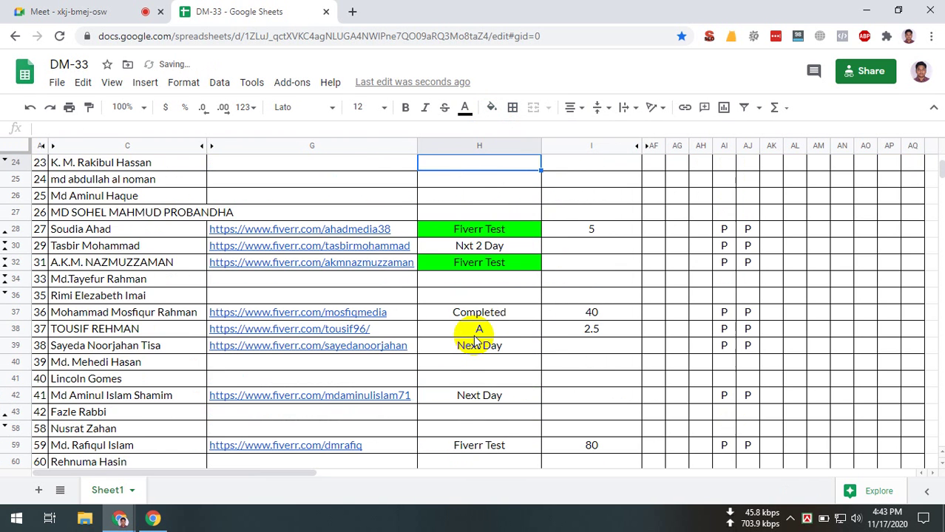
{"action": "left_click", "coordinate": [473, 251]}
{"action": "double_click", "coordinate": [474, 247]}
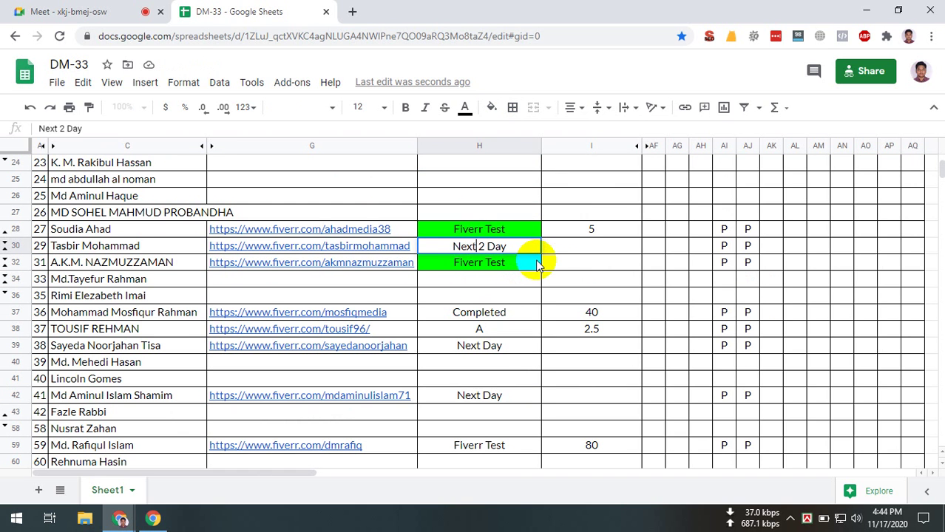
{"action": "left_click", "coordinate": [480, 312]}
Fill the Fiverr Test status cell in row 59 with bright green.
{"action": "scroll", "coordinate": [488, 340], "scroll_direction": "down", "scroll_amount": 2}
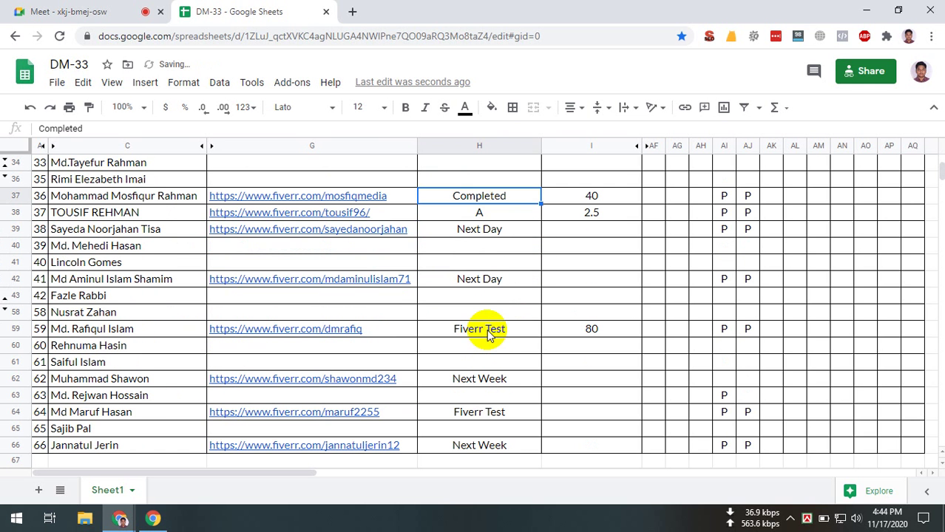
{"action": "left_click", "coordinate": [488, 334]}
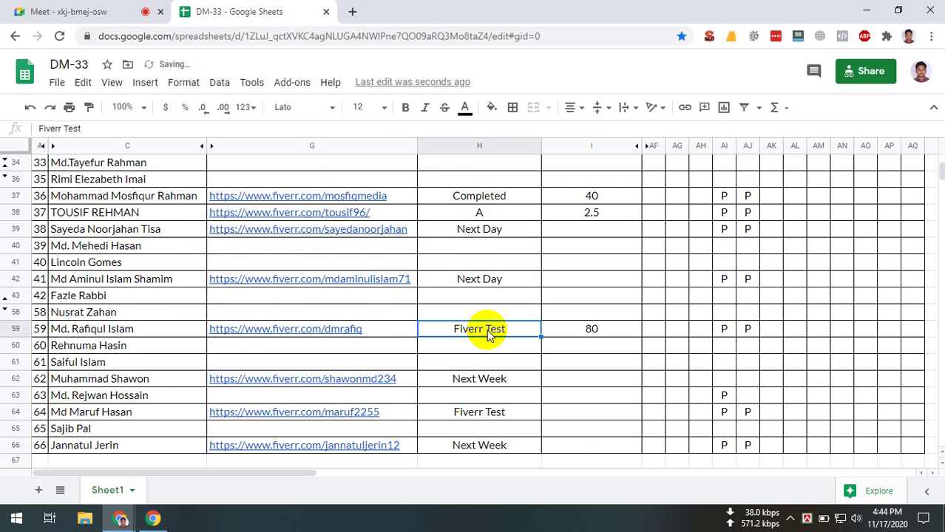
{"action": "left_click", "coordinate": [491, 108]}
{"action": "left_click", "coordinate": [558, 172]}
{"action": "scroll", "coordinate": [490, 379], "scroll_direction": "down", "scroll_amount": 1}
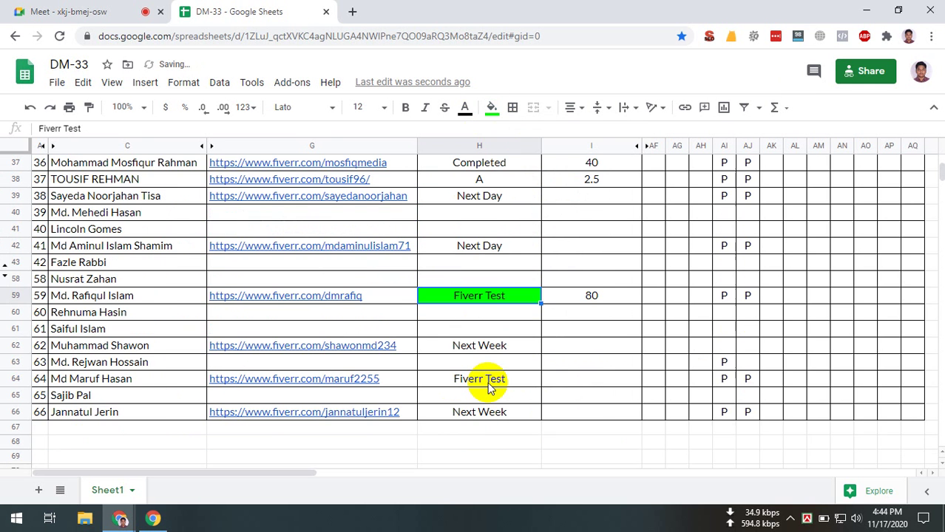
Check the Fiverr Test status in row 64, go back up the list and reset the fill colour of the status cell in row 15.
{"action": "left_click", "coordinate": [488, 384]}
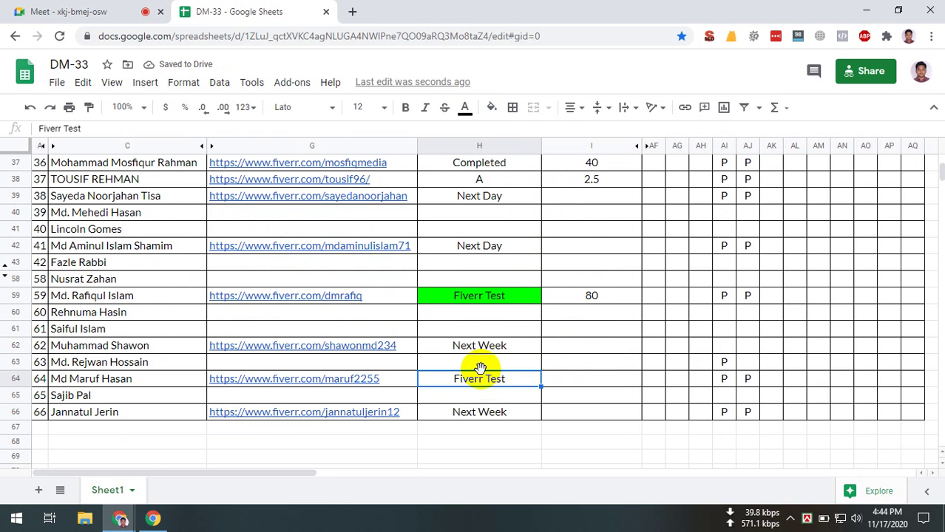
{"action": "scroll", "coordinate": [485, 392], "scroll_direction": "up", "scroll_amount": 10}
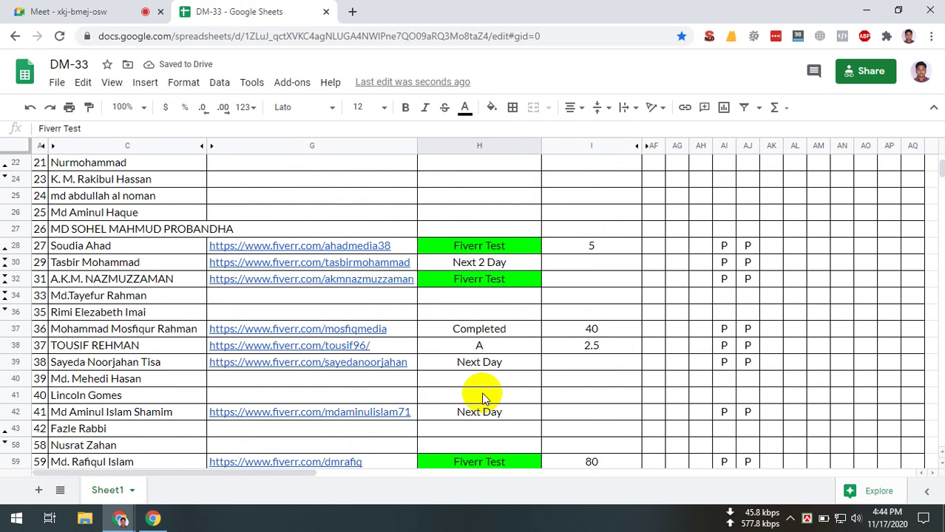
{"action": "scroll", "coordinate": [481, 396], "scroll_direction": "up", "scroll_amount": 2}
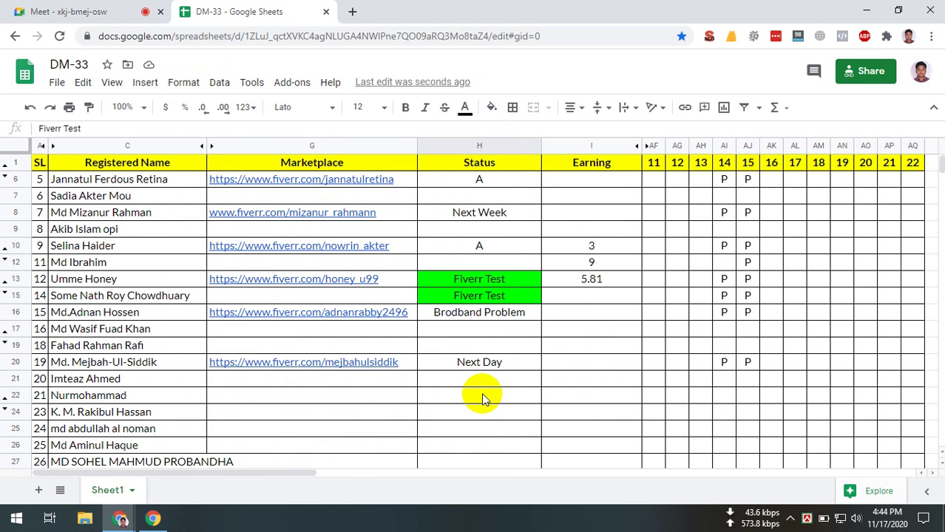
{"action": "left_click", "coordinate": [494, 297]}
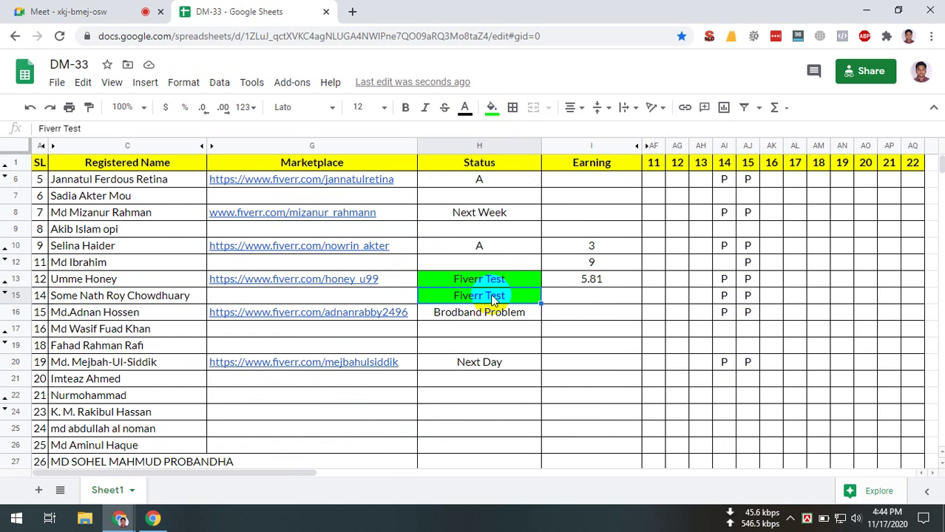
{"action": "left_click", "coordinate": [491, 109]}
{"action": "left_click", "coordinate": [517, 133]}
{"action": "left_click", "coordinate": [473, 230]}
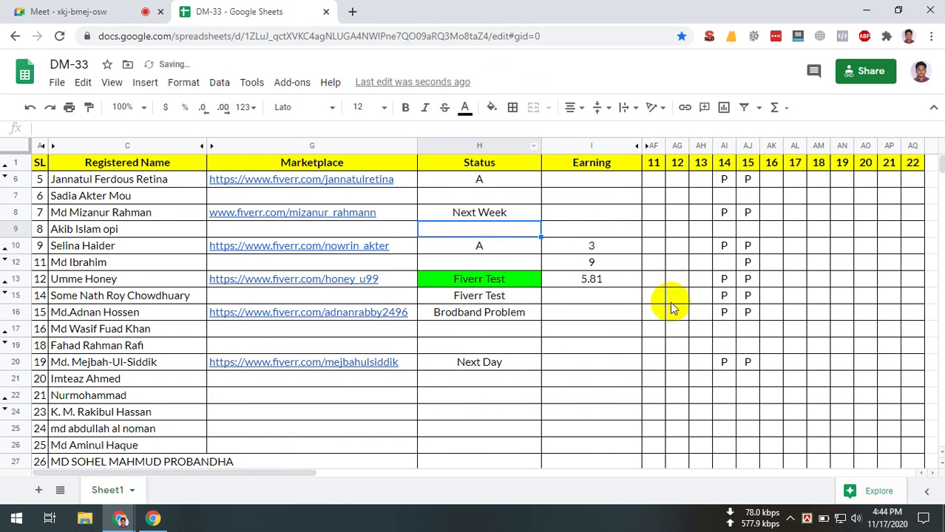
Review the Next Week, Next Day and Next 2 Day entries in the Status column down to row 66.
{"action": "scroll", "coordinate": [739, 221], "scroll_direction": "down", "scroll_amount": 3}
{"action": "scroll", "coordinate": [791, 237], "scroll_direction": "up", "scroll_amount": 3}
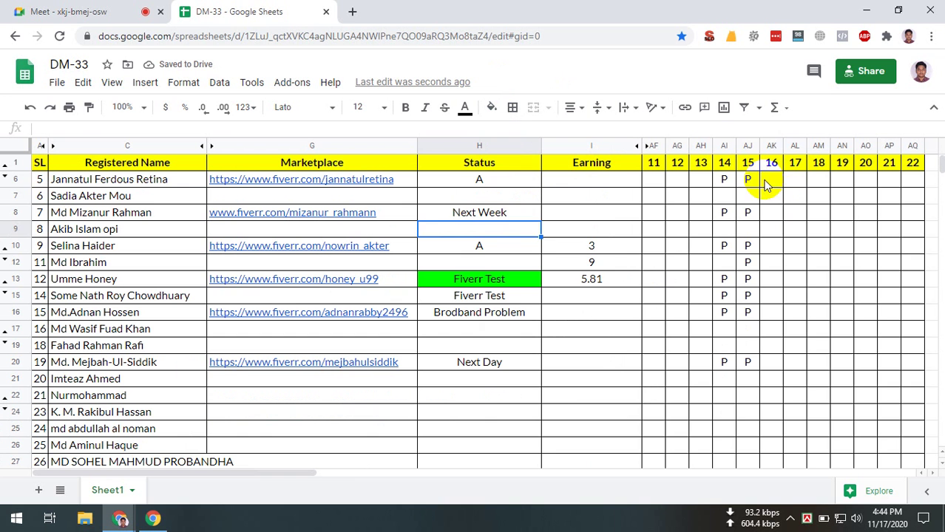
{"action": "left_click", "coordinate": [496, 212]}
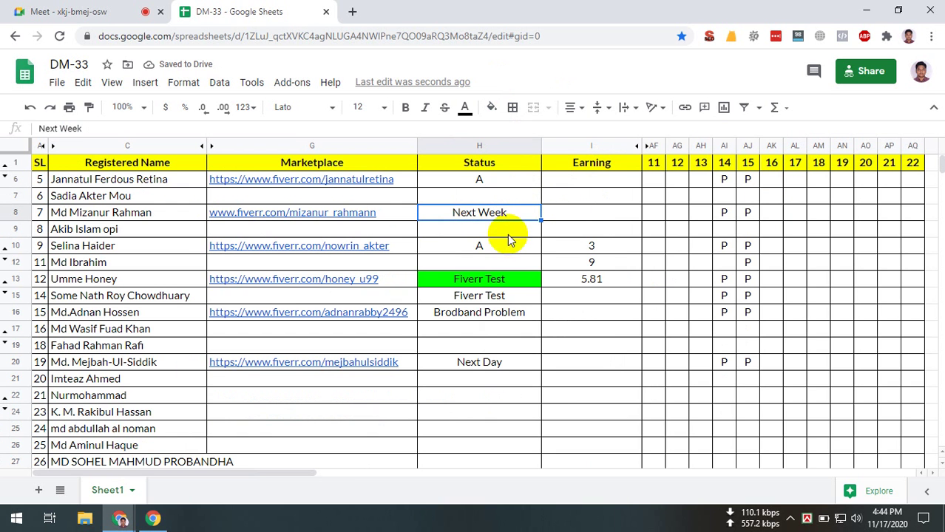
{"action": "left_click", "coordinate": [466, 362]}
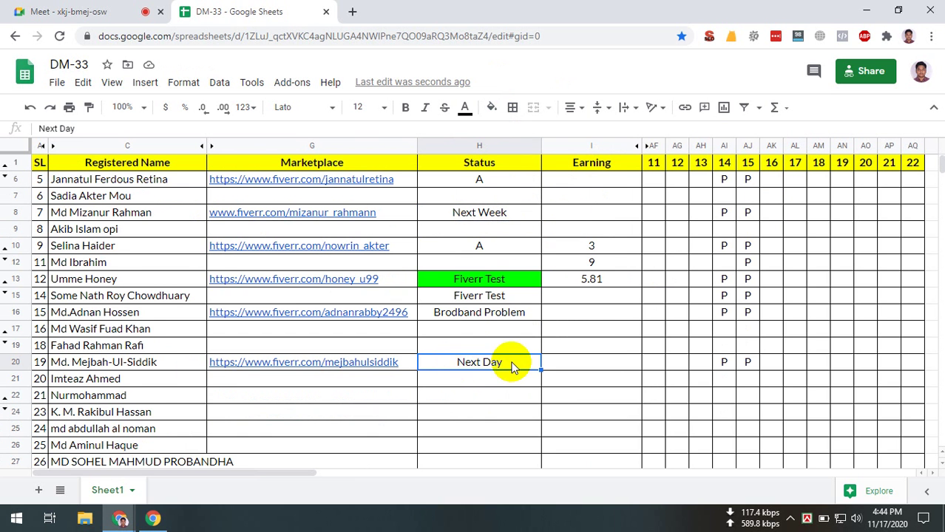
{"action": "scroll", "coordinate": [514, 367], "scroll_direction": "down", "scroll_amount": 5}
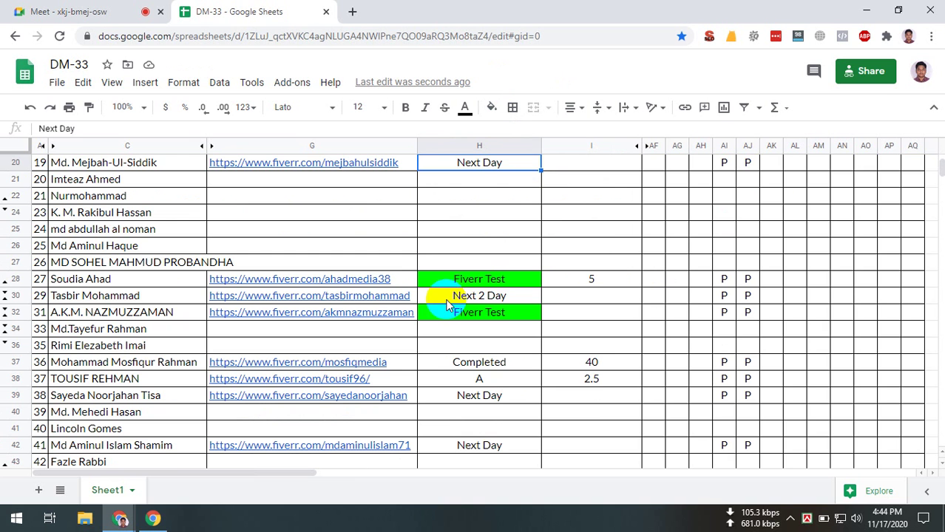
{"action": "left_click", "coordinate": [448, 302]}
{"action": "left_click", "coordinate": [501, 399]}
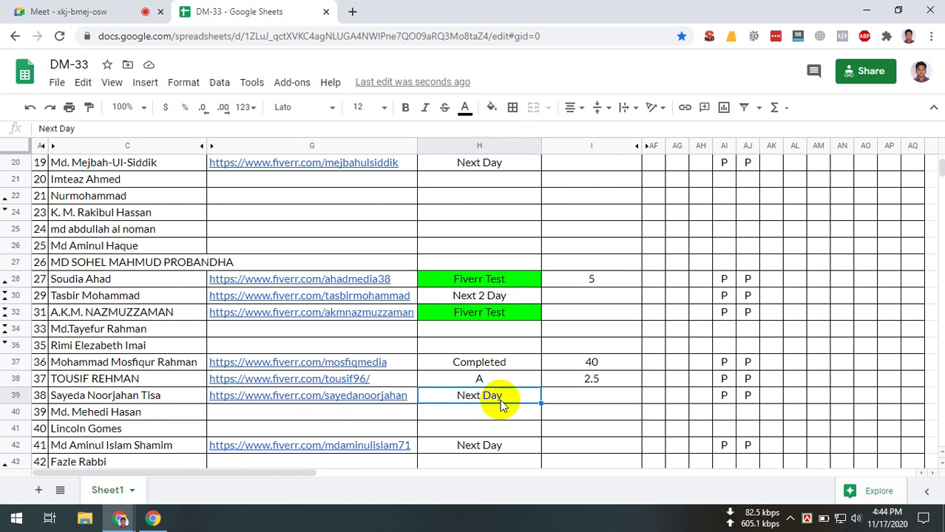
{"action": "scroll", "coordinate": [514, 395], "scroll_direction": "down", "scroll_amount": 3}
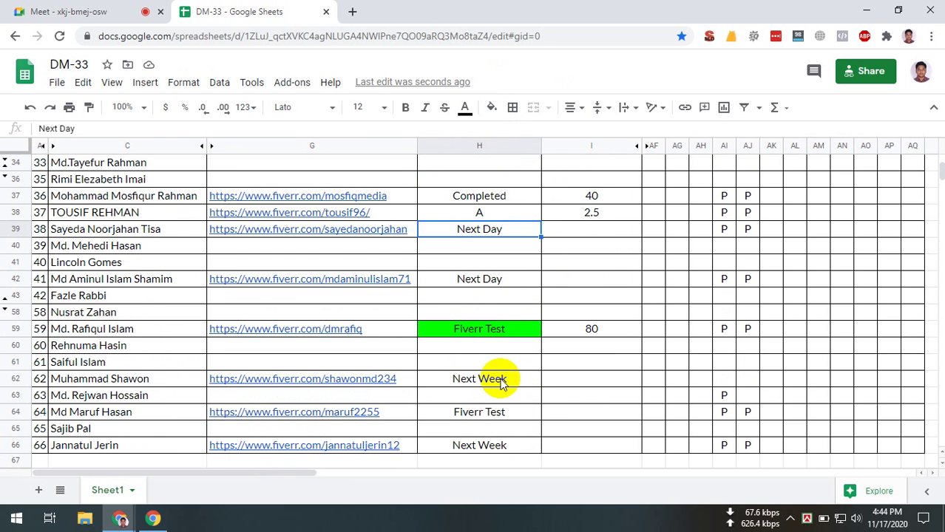
{"action": "left_click", "coordinate": [500, 380]}
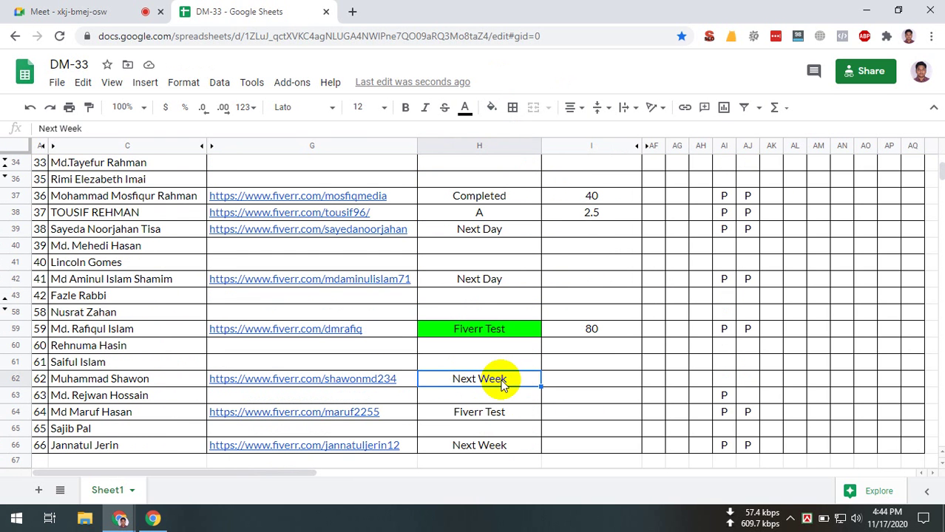
{"action": "scroll", "coordinate": [501, 382], "scroll_direction": "down", "scroll_amount": 2}
{"action": "left_click", "coordinate": [501, 336]}
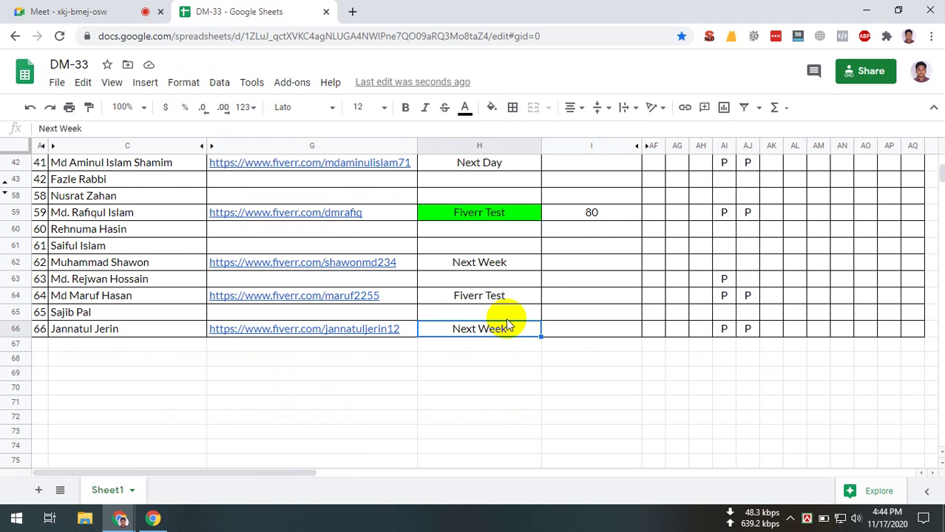
{"action": "scroll", "coordinate": [506, 348], "scroll_direction": "up", "scroll_amount": 10}
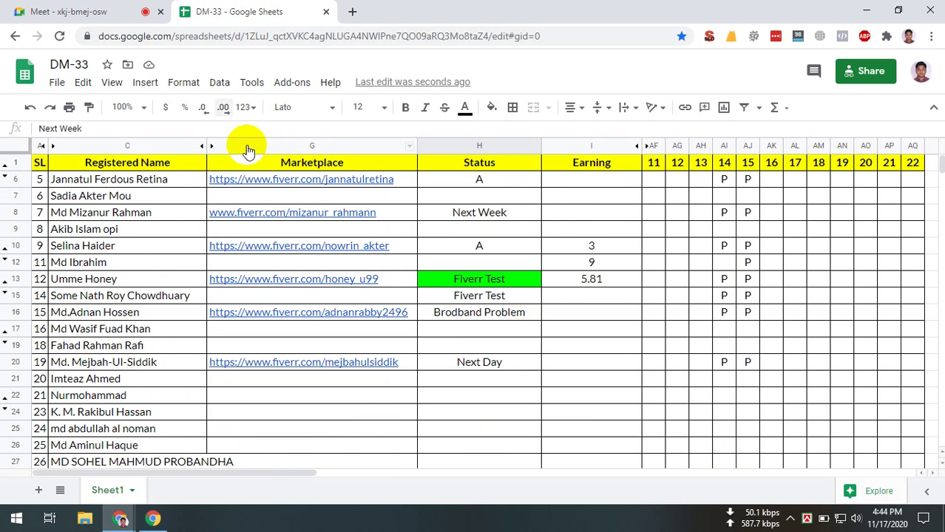
Mark P under day 17 for the students in rows 6, 8, 10, 12, 13 and 15.
{"action": "left_click", "coordinate": [769, 185]}
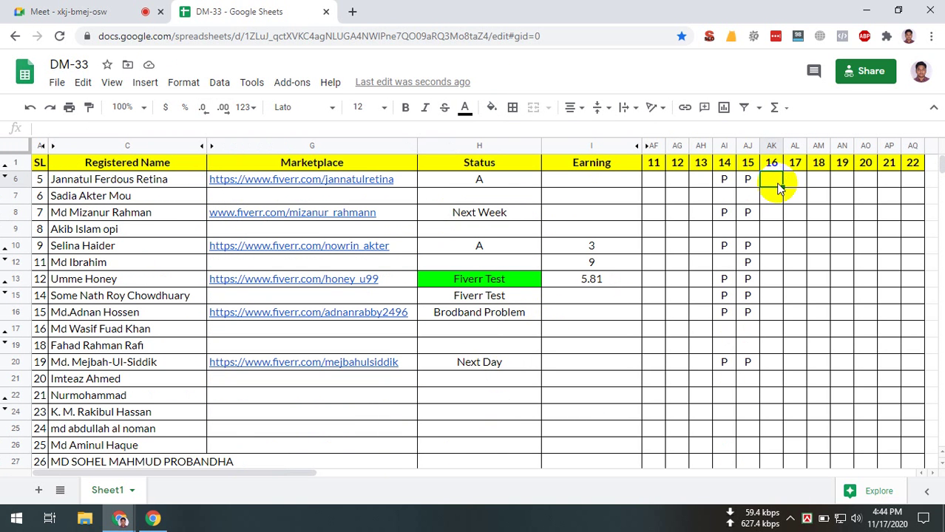
{"action": "left_click", "coordinate": [789, 186]}
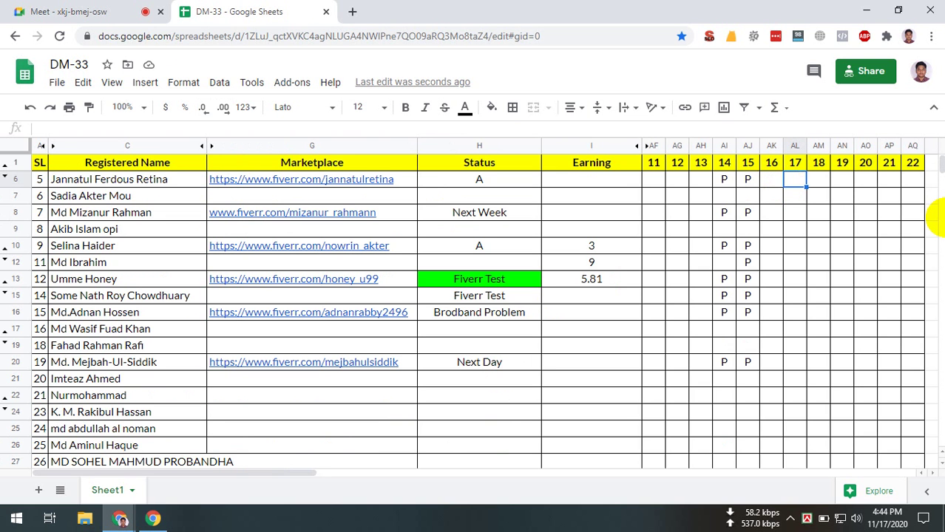
{"action": "type", "text": "P"}
{"action": "key", "text": "Down"}
{"action": "key", "text": "Down"}
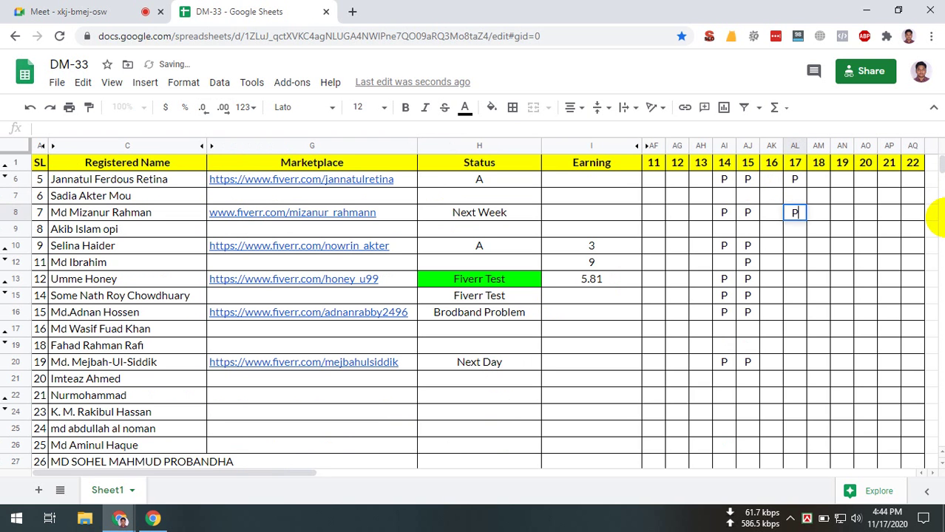
{"action": "type", "text": "P"}
{"action": "key", "text": "Down"}
{"action": "key", "text": "Down"}
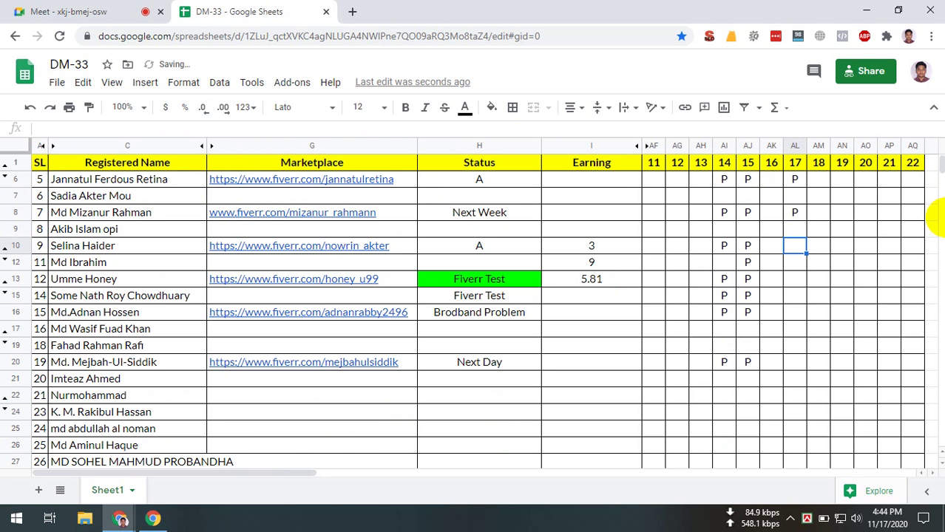
{"action": "key", "text": "Down"}
{"action": "type", "text": "P"}
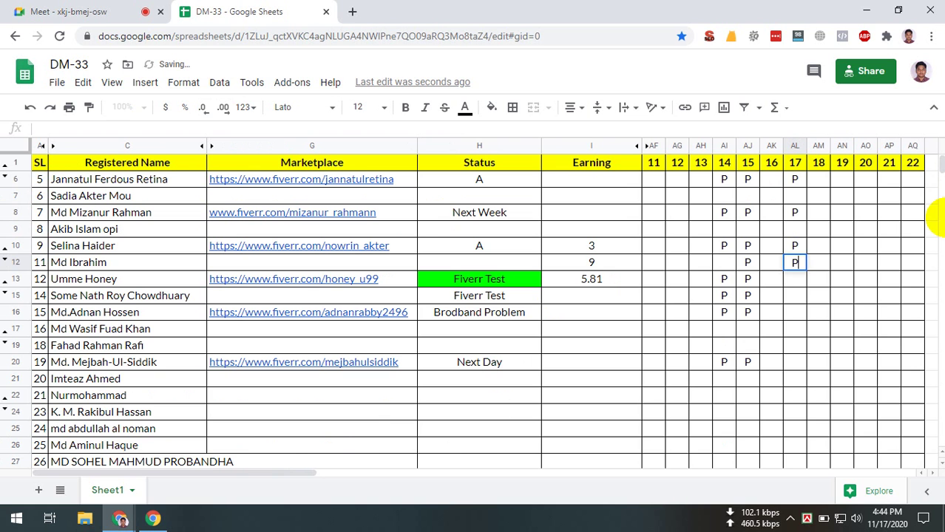
{"action": "key", "text": "Down"}
{"action": "type", "text": "P"}
{"action": "key", "text": "Down"}
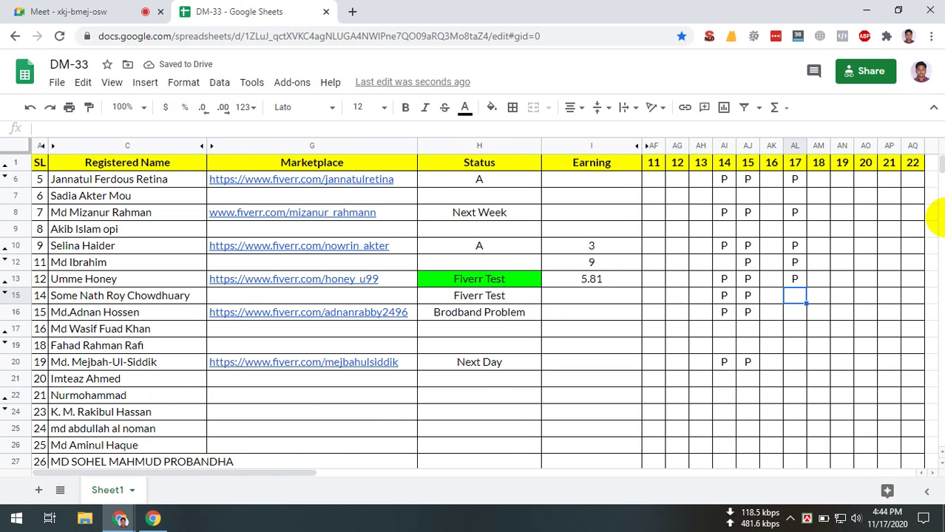
{"action": "type", "text": "P"}
{"action": "key", "text": "Down"}
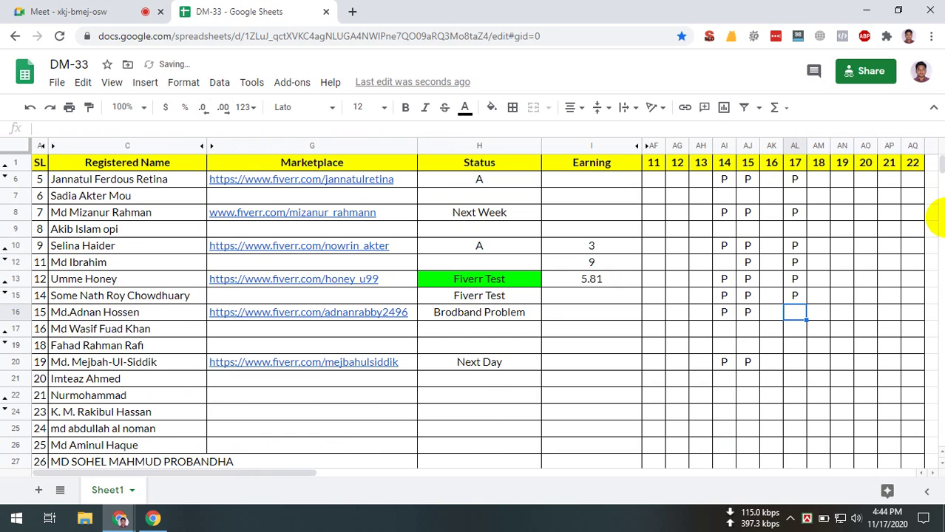
Add a space after "Md." in the registered name in row 16 and mark P under day 17 in that row.
{"action": "left_click", "coordinate": [103, 295]}
{"action": "double_click", "coordinate": [136, 312]}
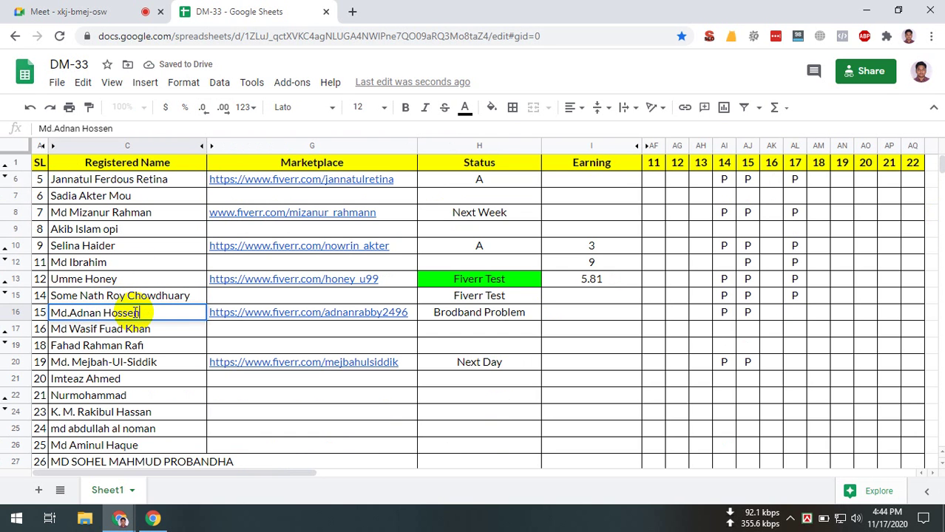
{"action": "left_click", "coordinate": [790, 311]}
{"action": "type", "text": "P"}
{"action": "key", "text": "Down"}
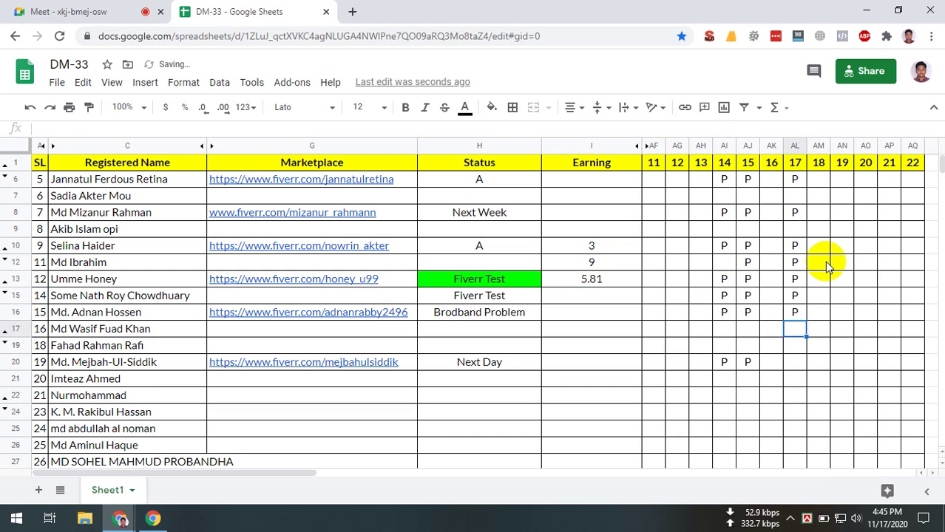
Mark P under day 17 for the student in row 20.
{"action": "key", "text": "Down"}
{"action": "key", "text": "Down"}
{"action": "type", "text": "P"}
{"action": "key", "text": "Down"}
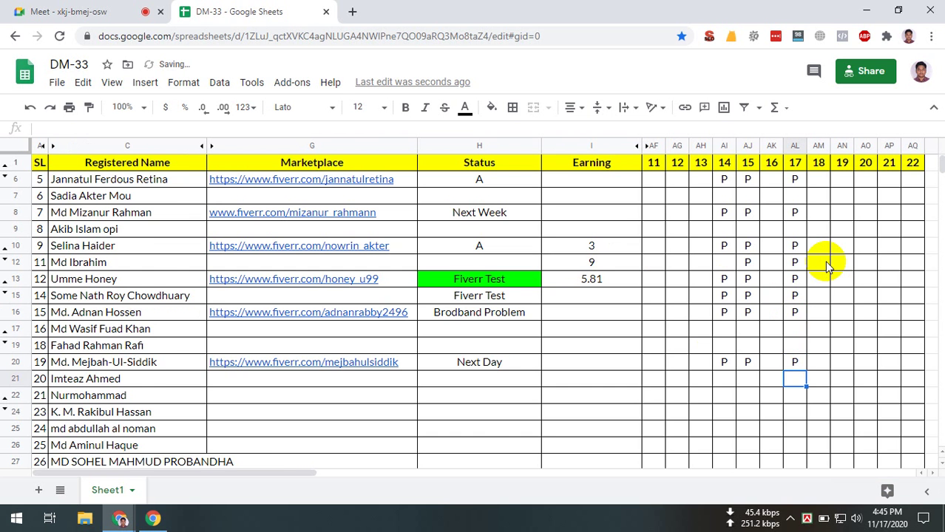
Mark P under day 17 for the students in rows 28, 30 and 32.
{"action": "scroll", "coordinate": [822, 291], "scroll_direction": "down", "scroll_amount": 5}
{"action": "left_click", "coordinate": [795, 281]}
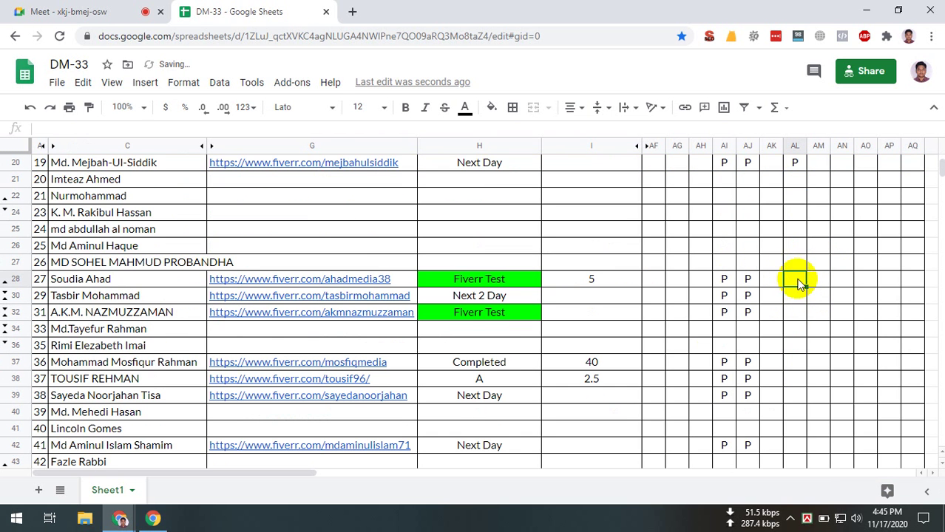
{"action": "type", "text": "P"}
{"action": "key", "text": "Down"}
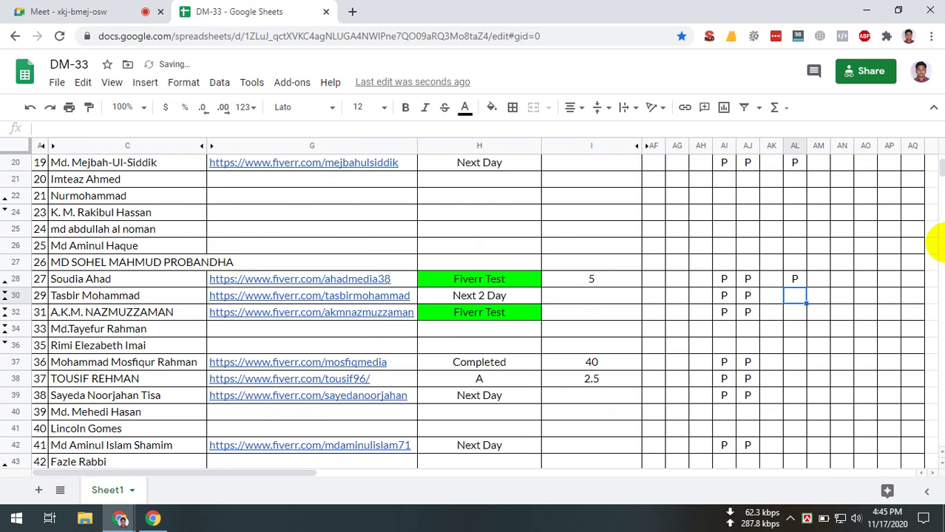
{"action": "type", "text": "P"}
{"action": "key", "text": "Down"}
{"action": "type", "text": "P"}
{"action": "key", "text": "Down"}
Mark P under day 17 for the students in rows 37, 38 and 39.
{"action": "key", "text": "Down"}
{"action": "key", "text": "Down"}
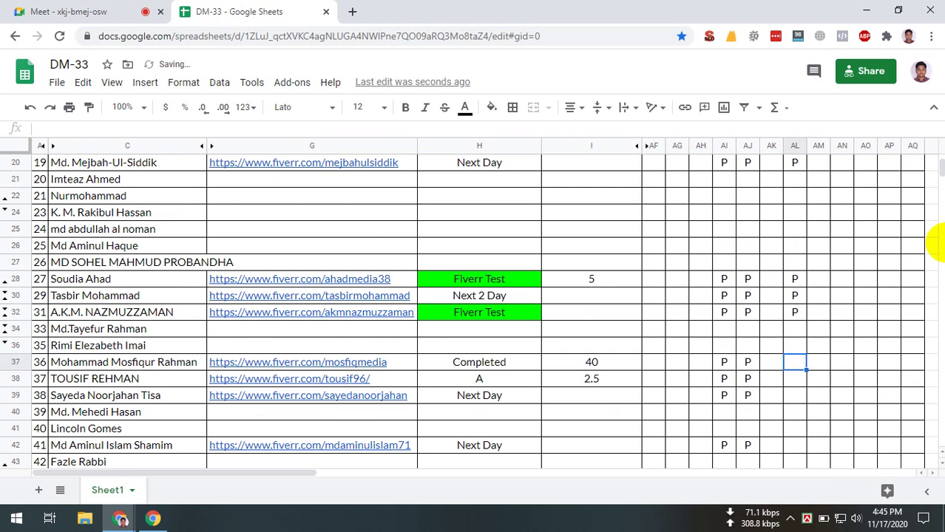
{"action": "type", "text": "P"}
{"action": "key", "text": "Down"}
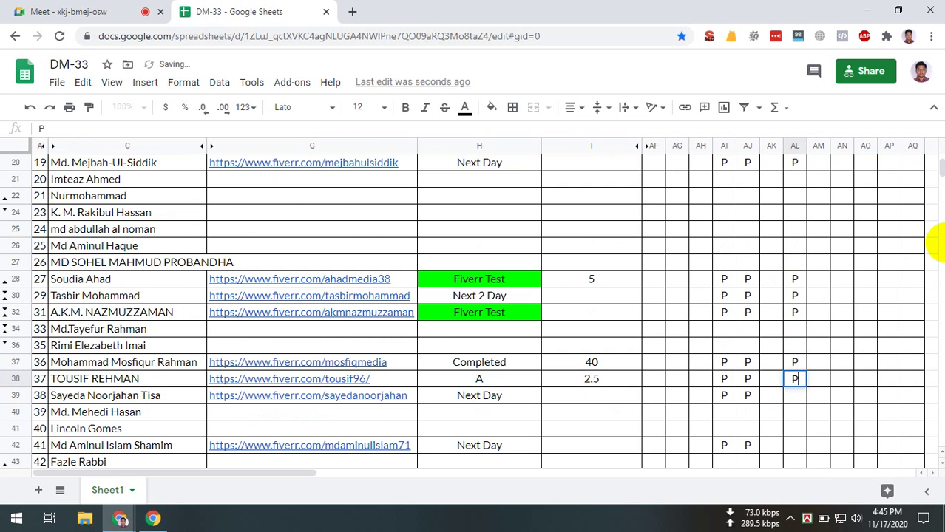
{"action": "key", "text": "Down"}
{"action": "type", "text": "P"}
{"action": "key", "text": "Down"}
Mark P under day 17 for the students in rows 42 and 59.
{"action": "scroll", "coordinate": [822, 346], "scroll_direction": "down", "scroll_amount": 3}
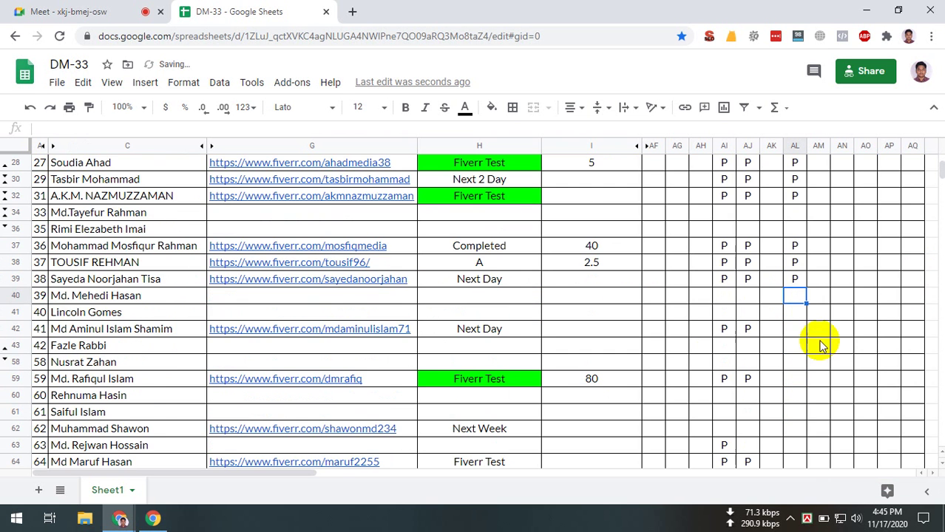
{"action": "left_click", "coordinate": [792, 333]}
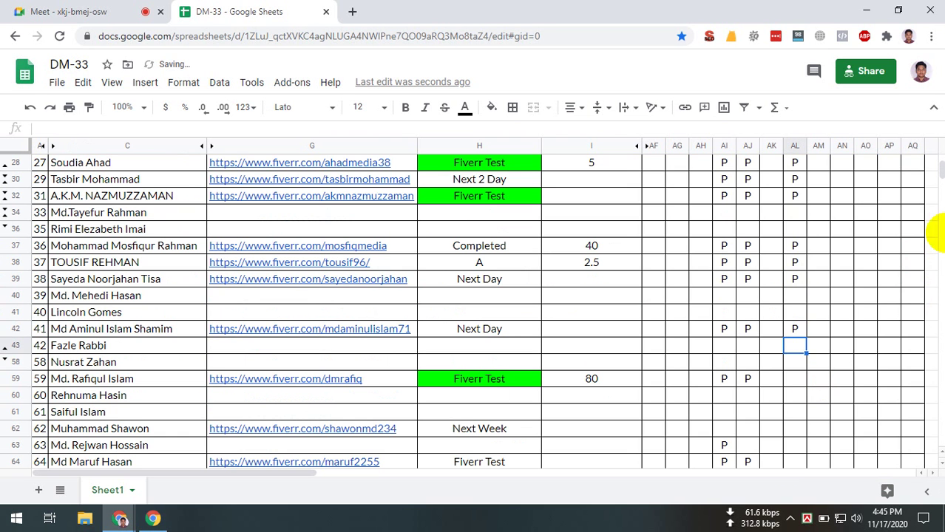
{"action": "left_click", "coordinate": [789, 380]}
{"action": "type", "text": "P"}
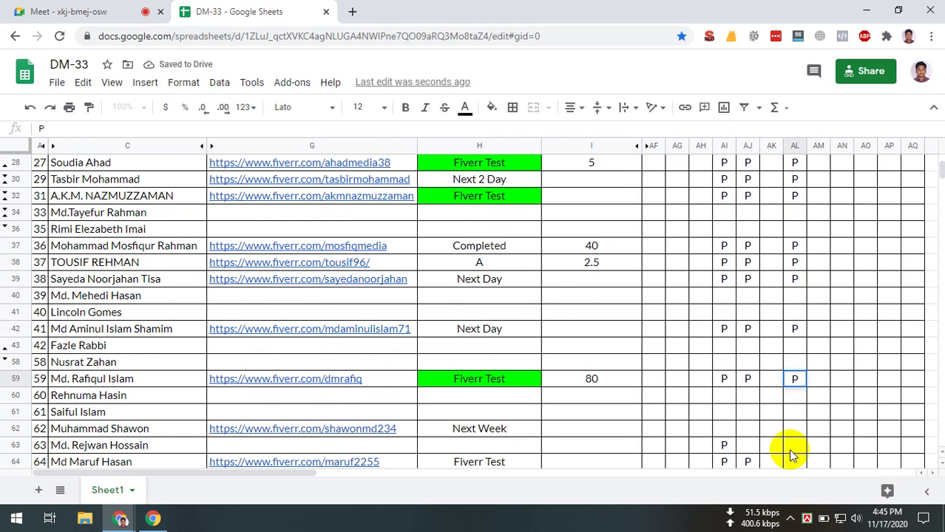
{"action": "left_click", "coordinate": [790, 447]}
Mark P under day 17 for the students in rows 66 and 64.
{"action": "scroll", "coordinate": [814, 366], "scroll_direction": "down", "scroll_amount": 3}
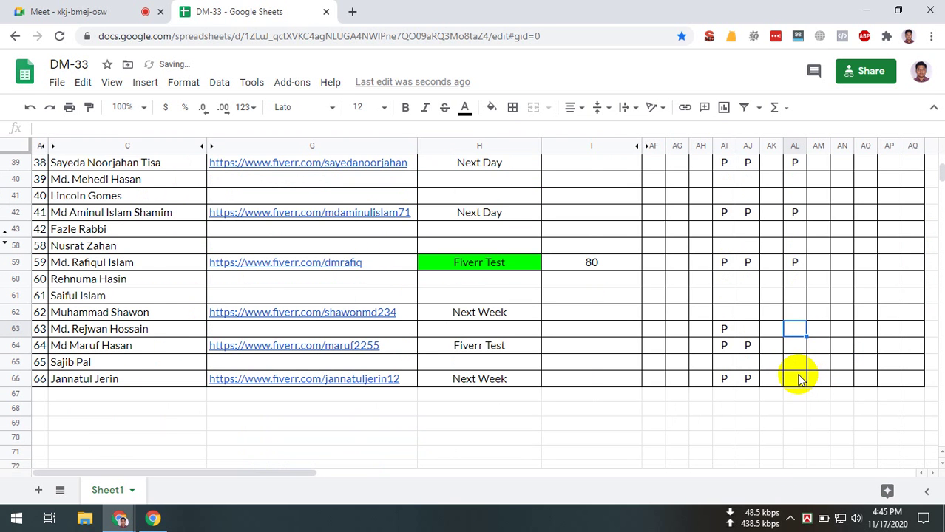
{"action": "left_click", "coordinate": [797, 378]}
{"action": "type", "text": "P"}
{"action": "left_click", "coordinate": [800, 333]}
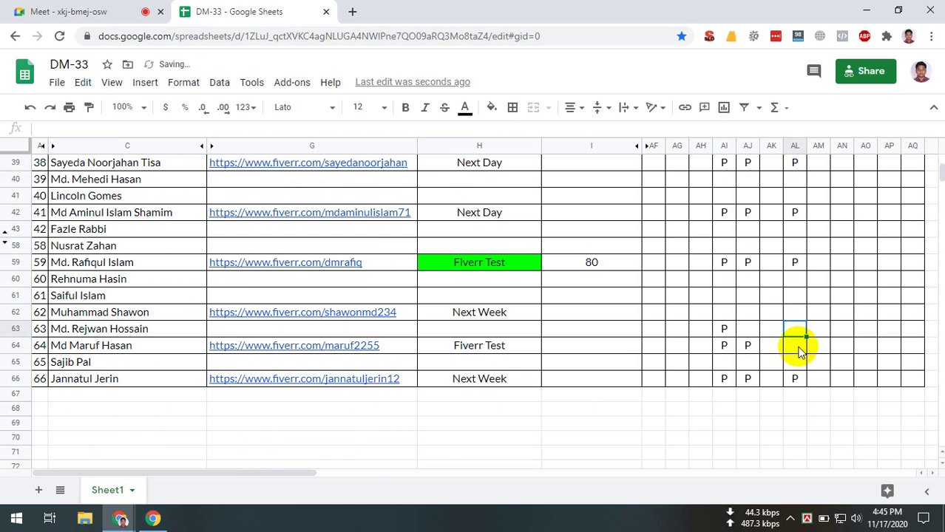
{"action": "left_click", "coordinate": [798, 352]}
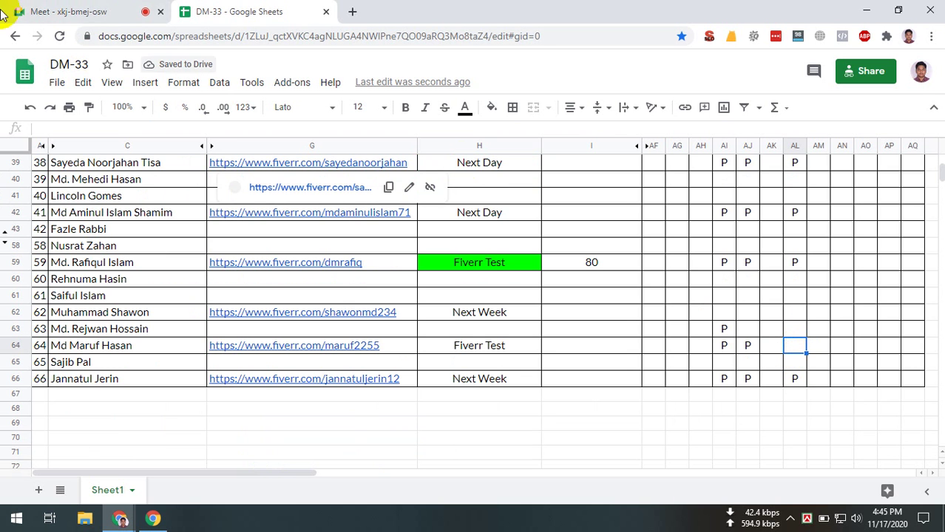
{"action": "type", "text": "P"}
{"action": "left_click", "coordinate": [796, 363]}
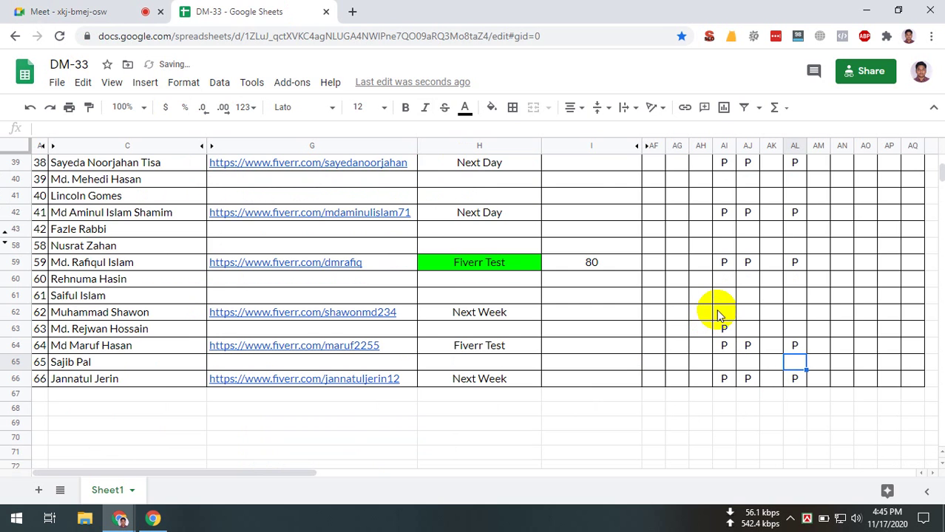
Check the participants in the Google Meet call, then review the student list and its day 17 attendance marks in the DM-33 sheet.
{"action": "left_click", "coordinate": [15, 11]}
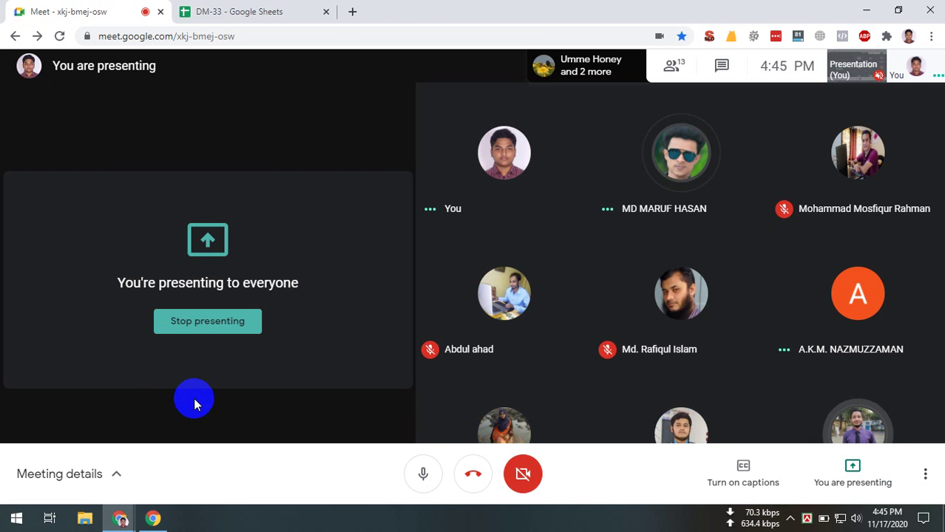
{"action": "left_click", "coordinate": [279, 8]}
{"action": "key", "text": "ctrl+Home"}
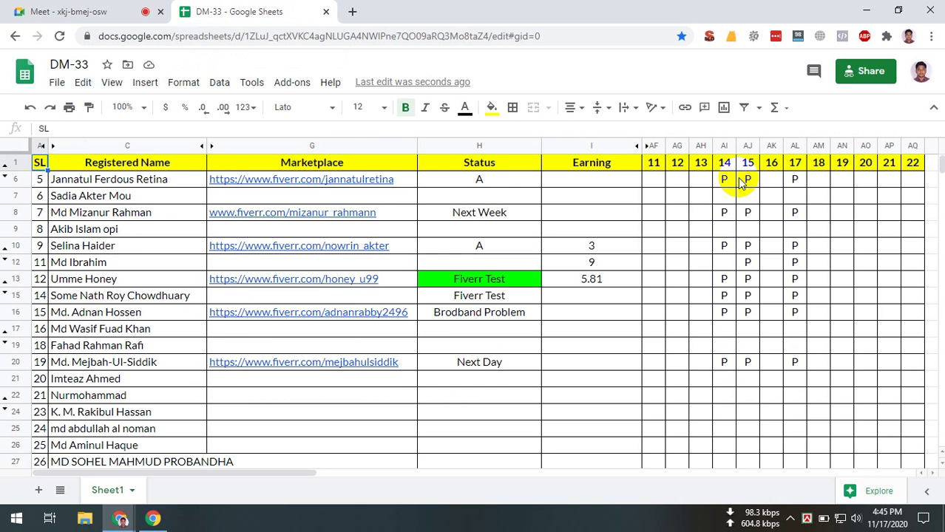
{"action": "left_click", "coordinate": [86, 11]}
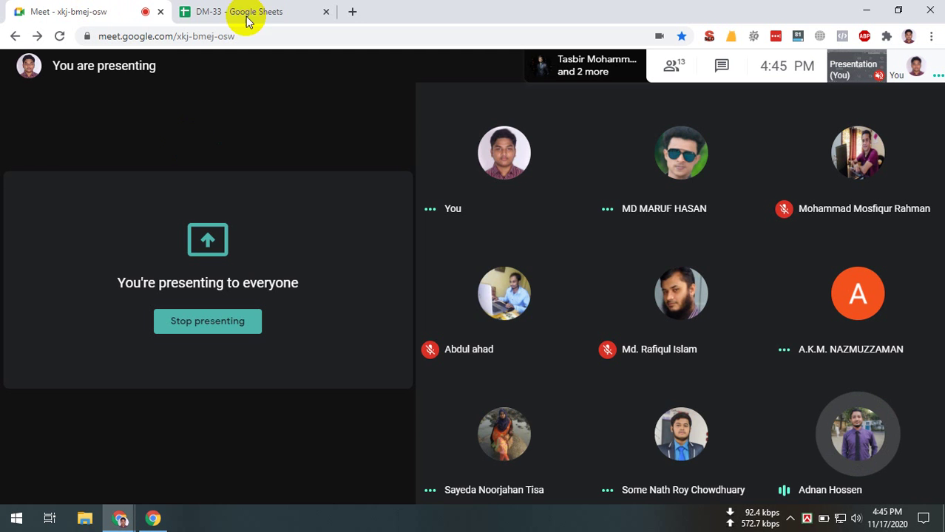
{"action": "left_click", "coordinate": [285, 6]}
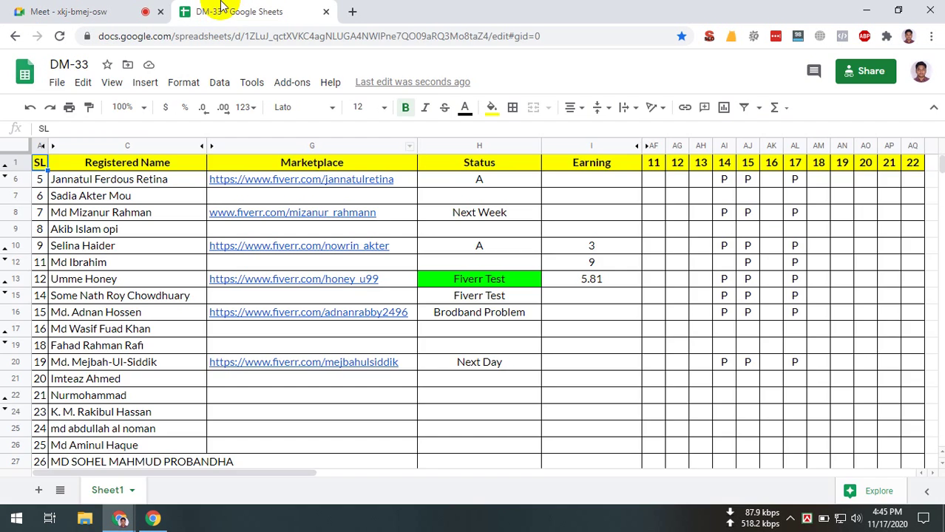
{"action": "scroll", "coordinate": [167, 362], "scroll_direction": "down", "scroll_amount": 8}
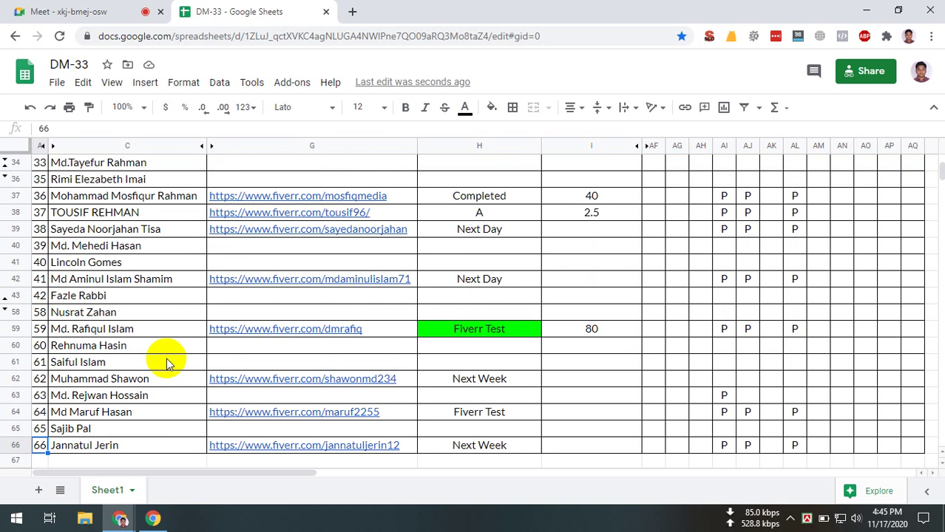
{"action": "scroll", "coordinate": [301, 352], "scroll_direction": "up", "scroll_amount": 8}
{"action": "scroll", "coordinate": [477, 329], "scroll_direction": "down", "scroll_amount": 7}
{"action": "scroll", "coordinate": [174, 332], "scroll_direction": "up", "scroll_amount": 1}
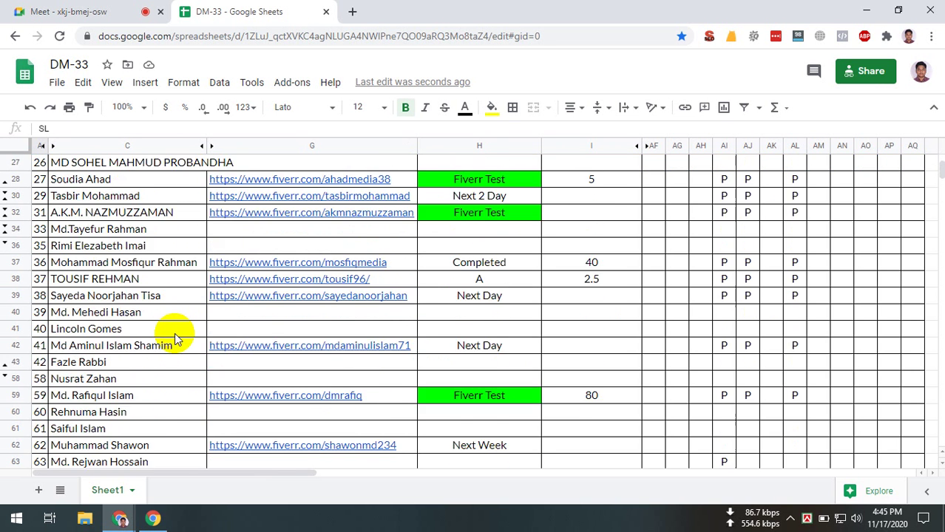
{"action": "scroll", "coordinate": [186, 363], "scroll_direction": "down", "scroll_amount": 4}
{"action": "scroll", "coordinate": [131, 342], "scroll_direction": "up", "scroll_amount": 10}
Return to the Google Meet call, close the DM-33 sheet and stop presenting the screen.
{"action": "left_click", "coordinate": [22, 8]}
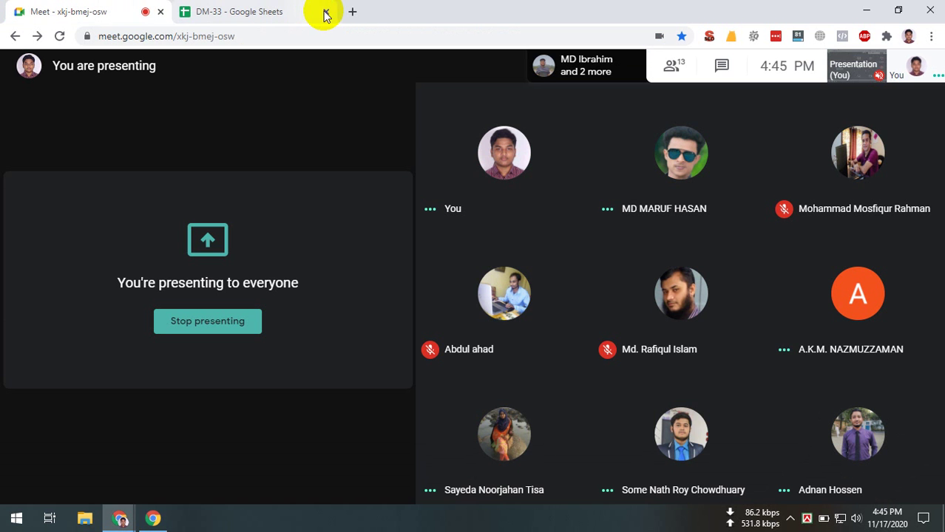
{"action": "left_click", "coordinate": [326, 12]}
{"action": "left_click", "coordinate": [252, 321]}
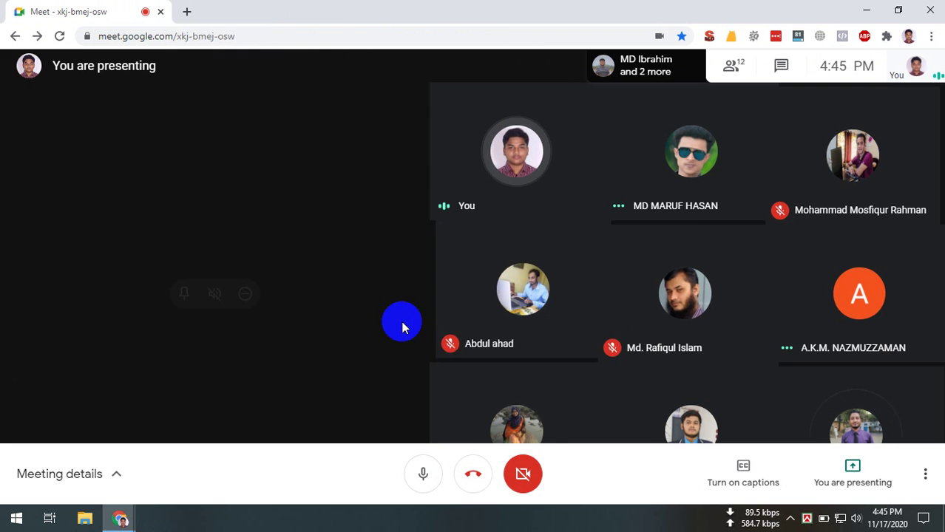